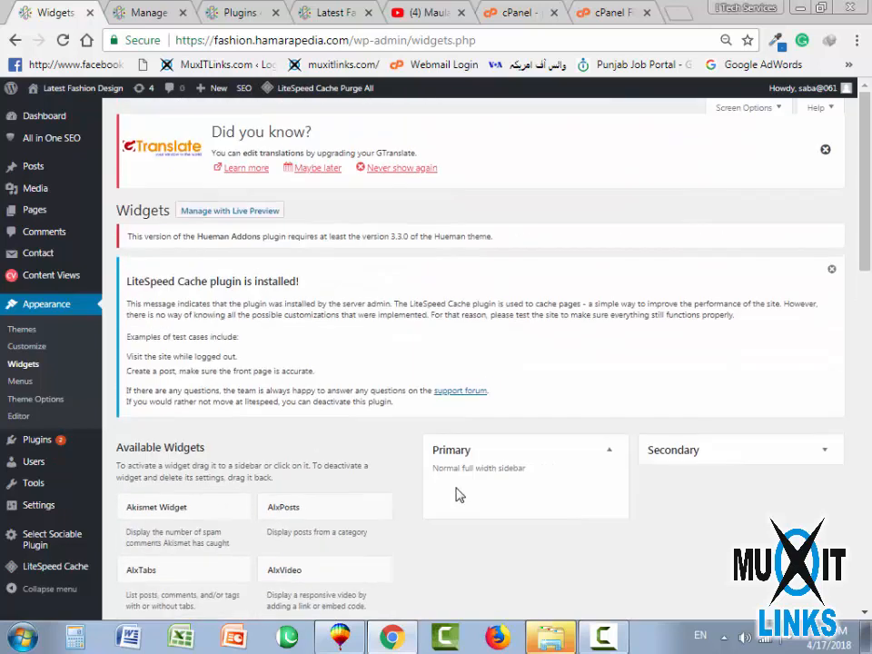
# Add the AlxTabs widget to the Primary sidebar
pyautogui.scroll(-1, 336, 518)
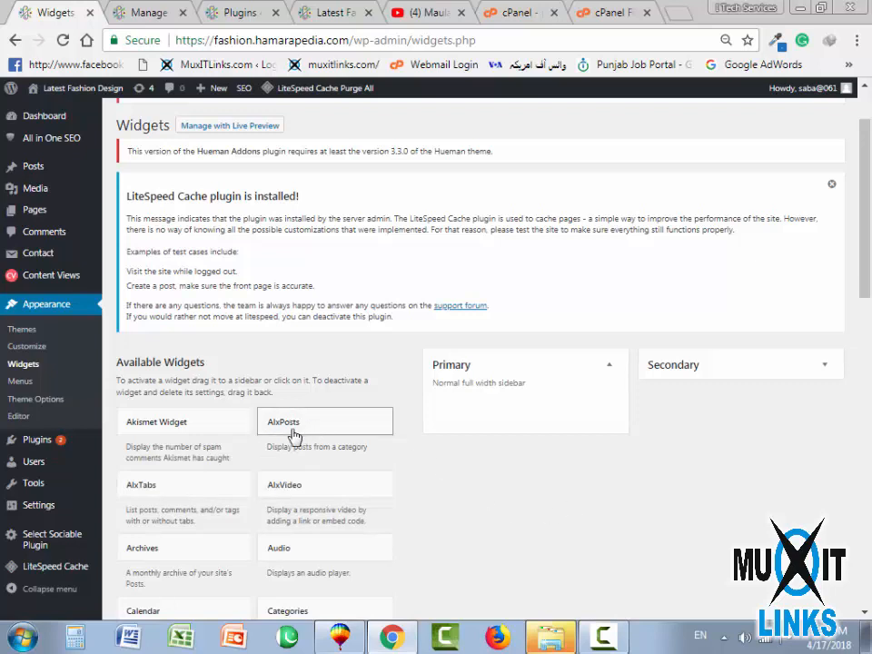
pyautogui.moveTo(175, 502); pyautogui.dragTo(495, 415)
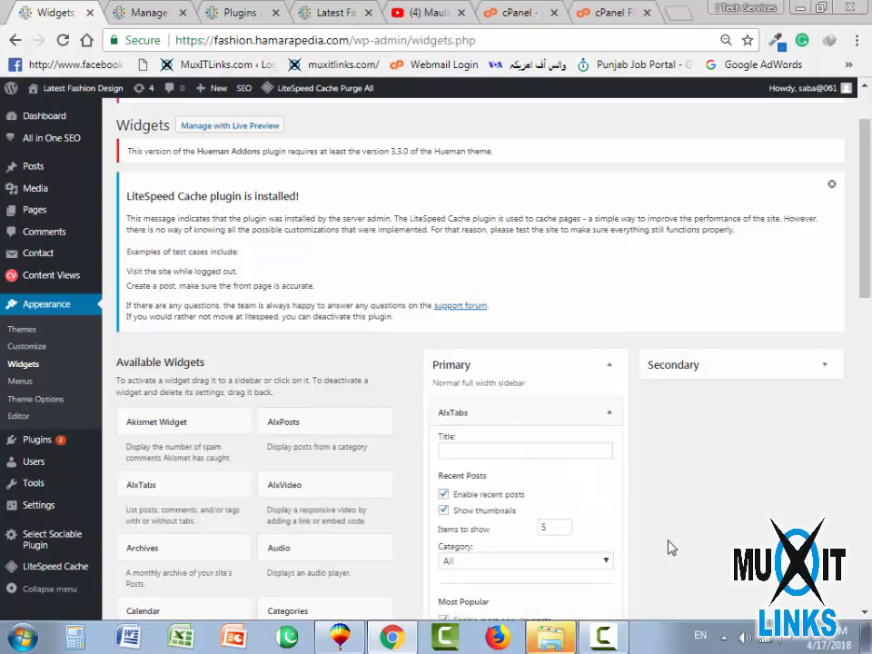
pyautogui.scroll(-3, 668, 543)
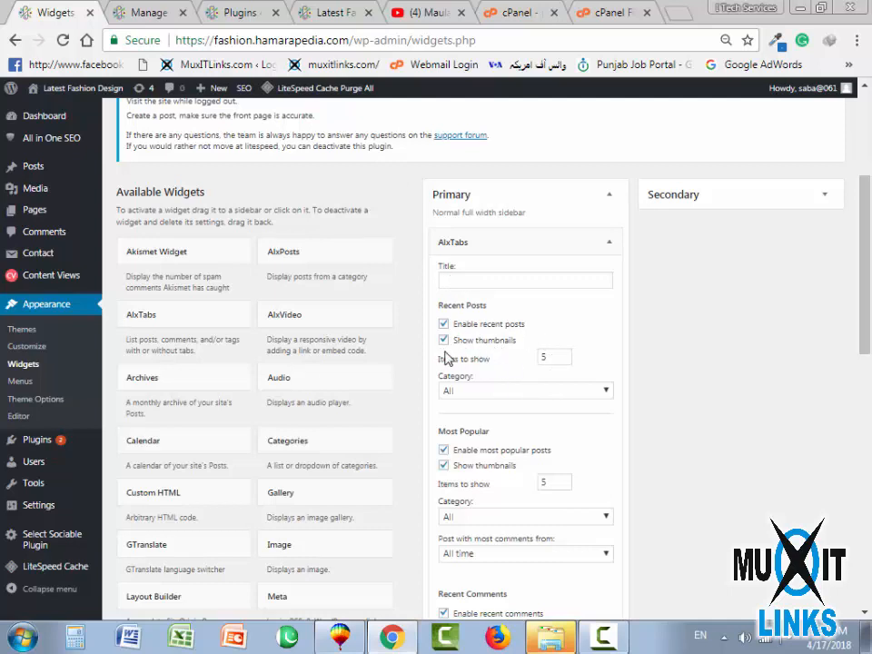
# Browse the category options under Recent Posts in the AlxTabs widget and choose Shoes
pyautogui.click(601, 392)
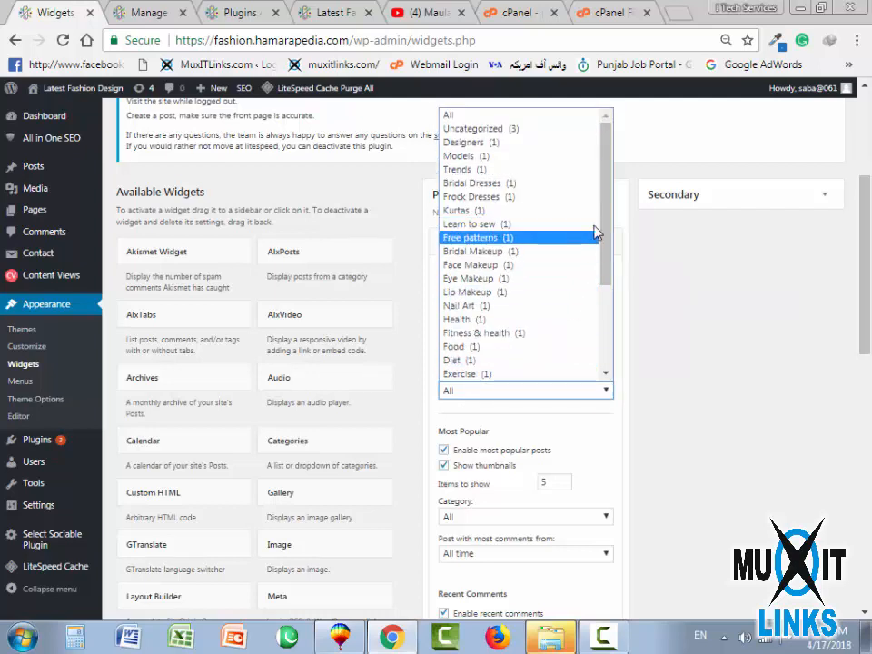
pyautogui.moveTo(605, 179); pyautogui.dragTo(611, 265)
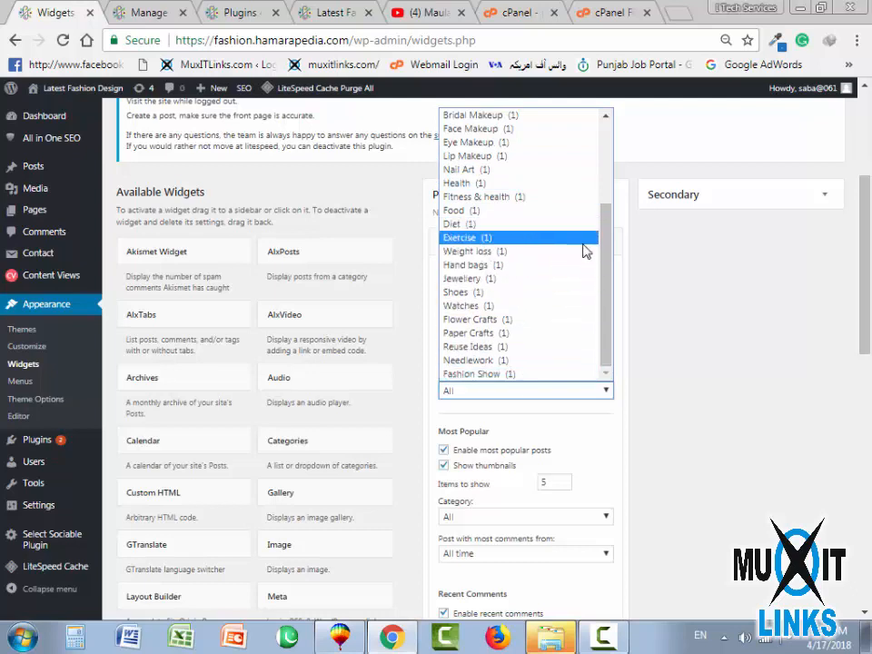
pyautogui.moveTo(605, 259); pyautogui.dragTo(594, 164)
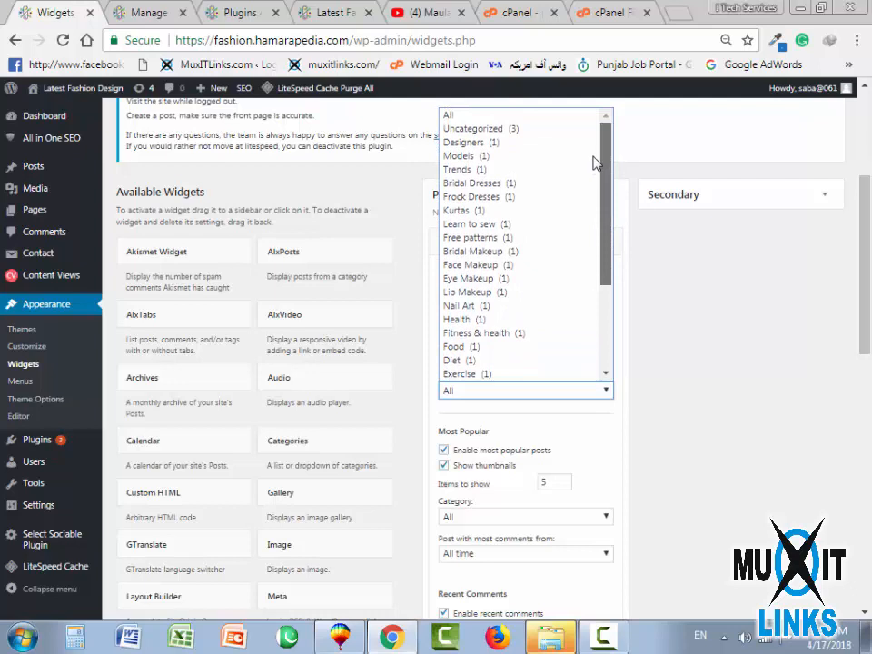
pyautogui.moveTo(595, 165); pyautogui.dragTo(599, 300)
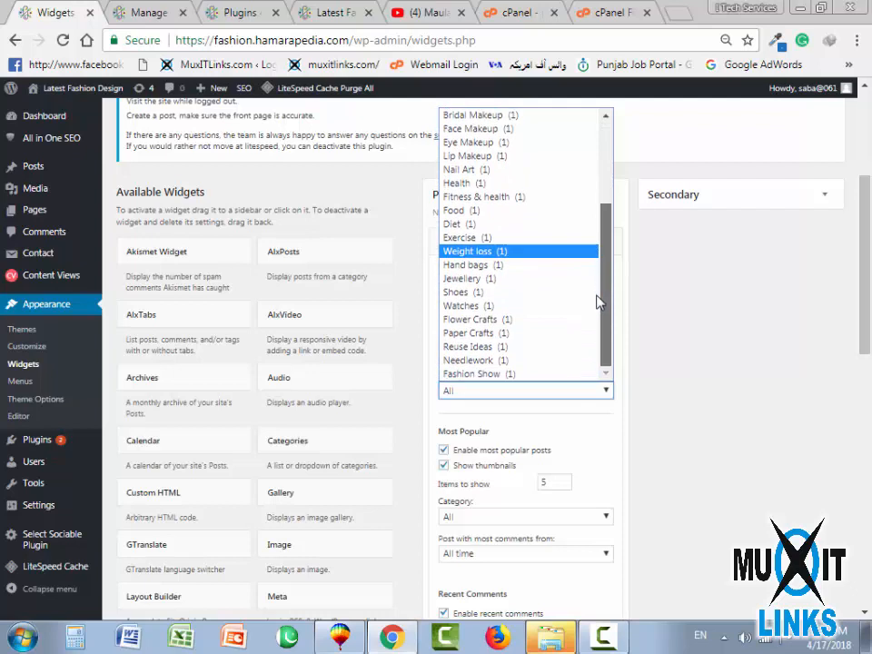
pyautogui.click(597, 297)
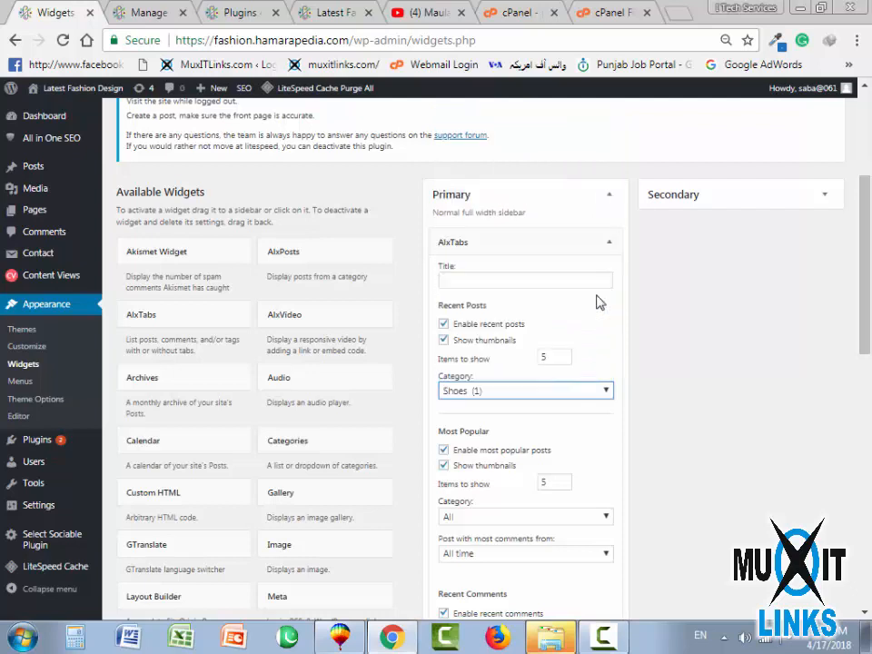
# Set the Recent Posts category of the AlxTabs widget to Uncategorized
pyautogui.click(474, 400)
pyautogui.moveTo(610, 254); pyautogui.dragTo(609, 189)
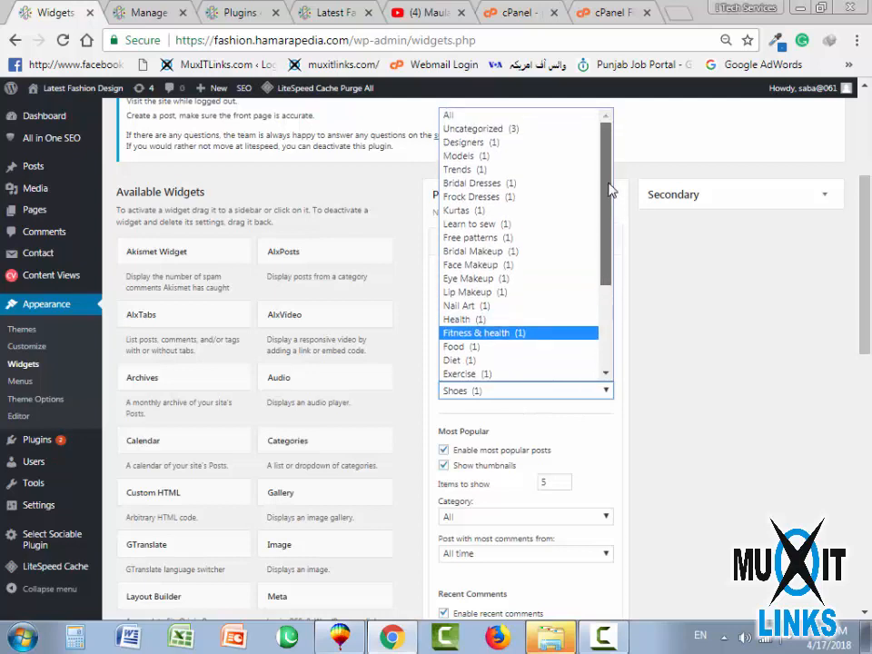
pyautogui.click(513, 136)
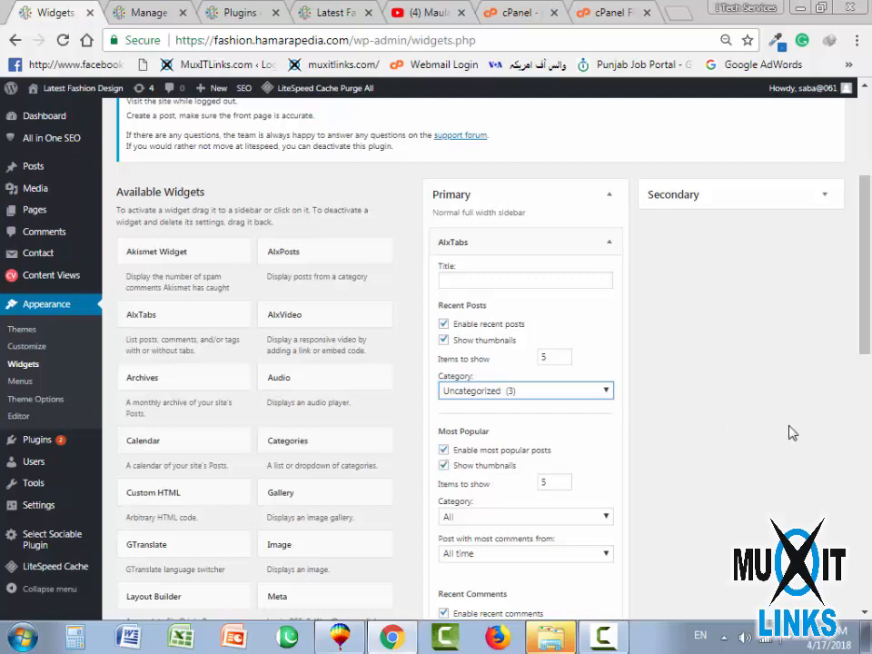
# Dismiss the AutoPlay window and review the remaining AlxTabs settings down to Tab Order and Tab Info
pyautogui.moveTo(868, 237); pyautogui.dragTo(870, 354)
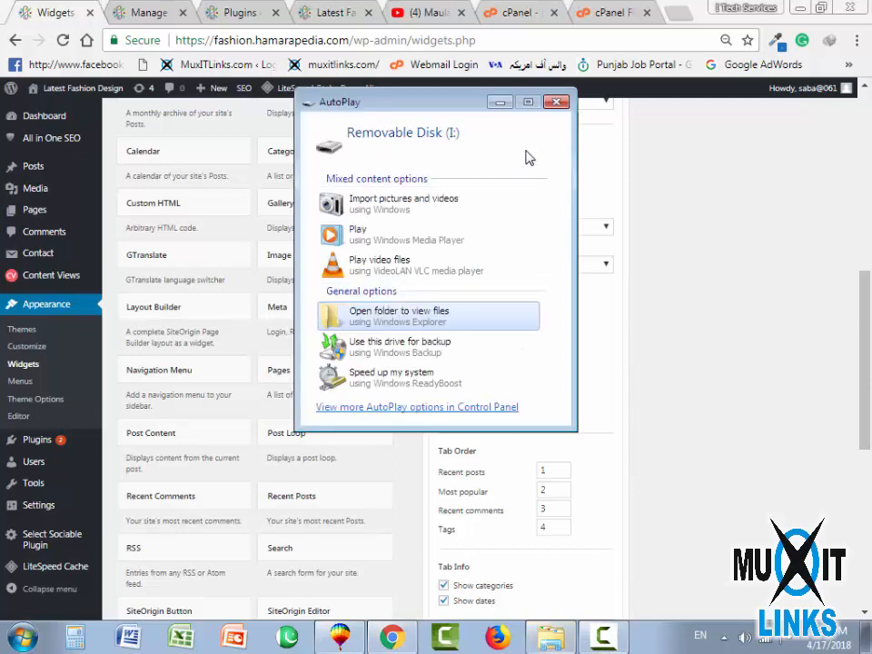
pyautogui.click(556, 102)
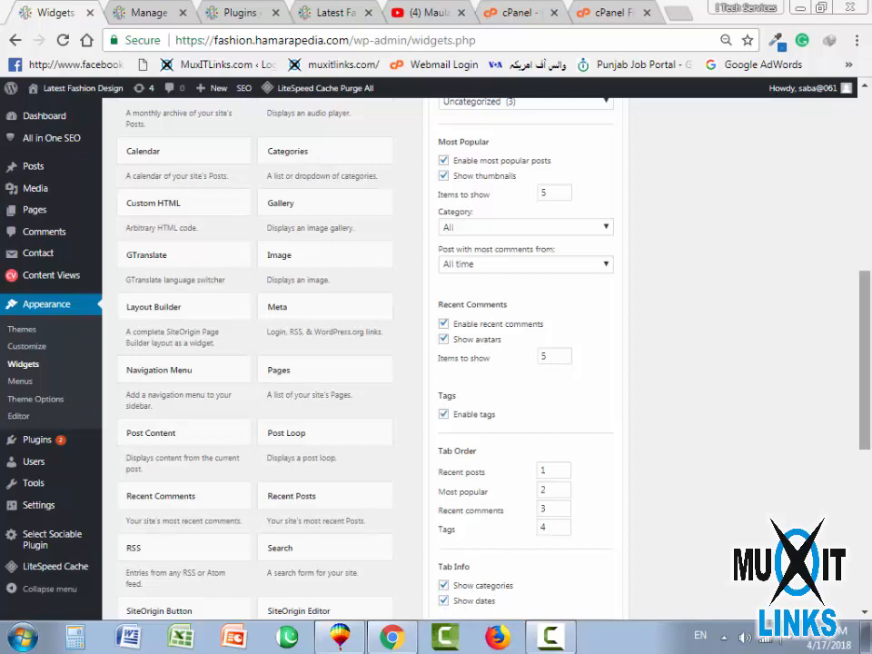
pyautogui.scroll(5, 617, 436)
pyautogui.scroll(-10, 531, 535)
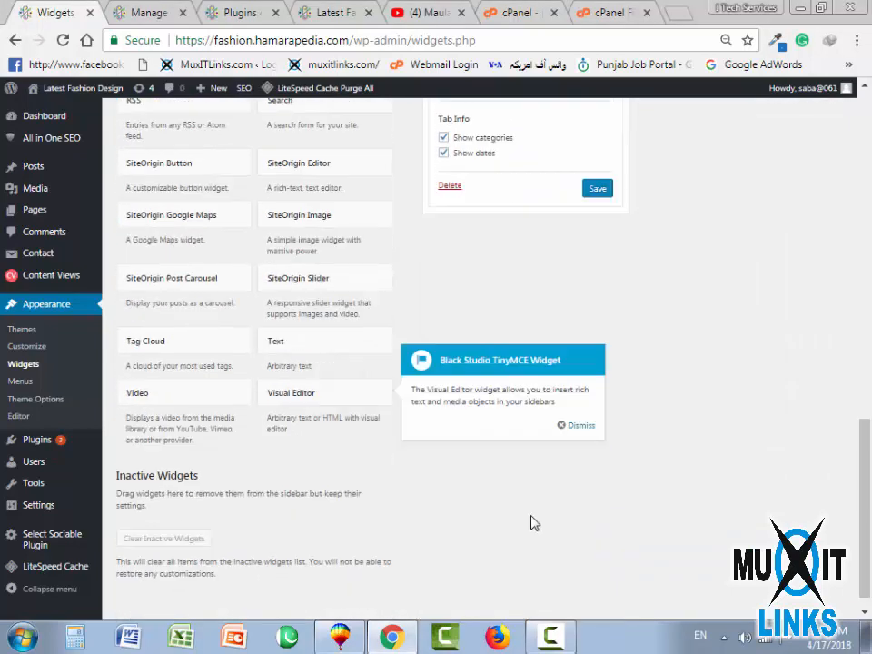
# Reload the live site's home page to check the tabs widget in its sidebar, and return to the Widgets page
pyautogui.click(420, 12)
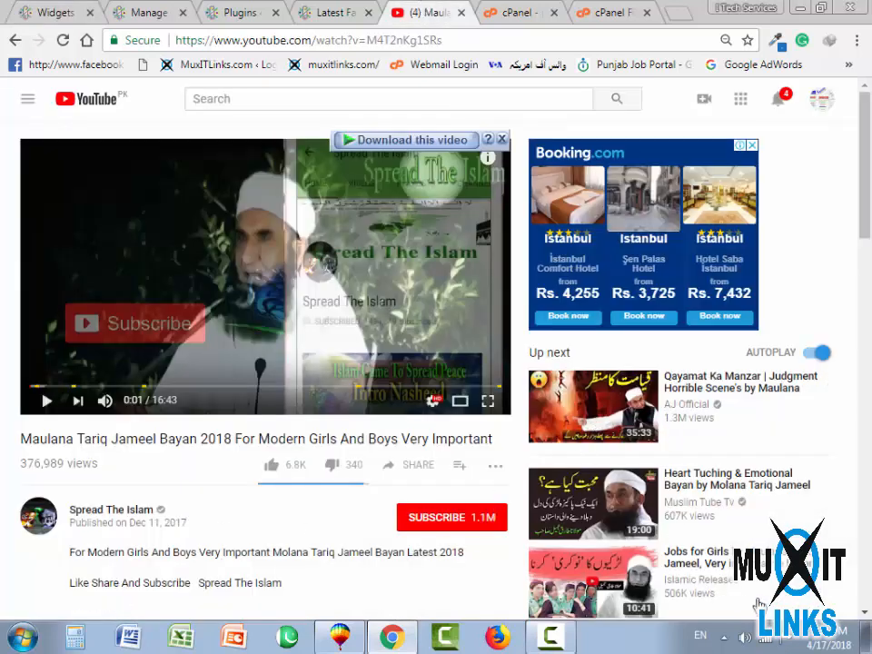
pyautogui.click(332, 12)
pyautogui.click(63, 40)
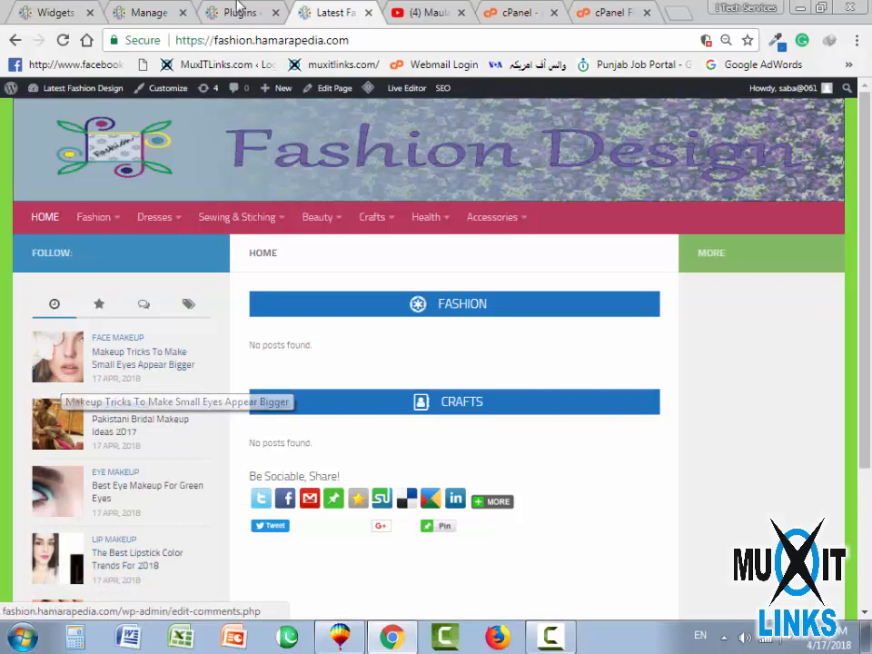
pyautogui.click(54, 12)
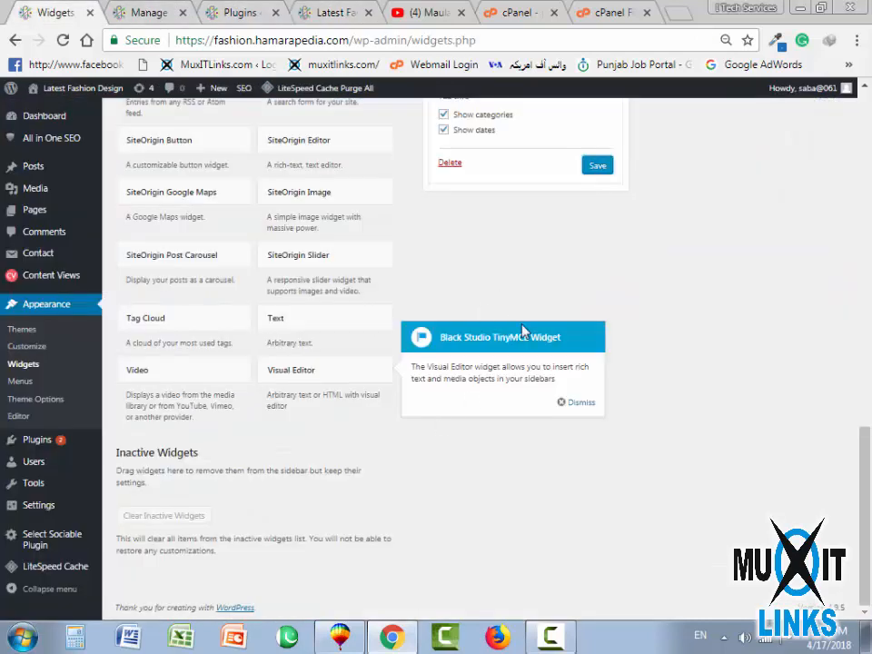
# Review the Recent Posts and Most Popular settings of the AlxTabs widget, keeping Uncategorized as the Recent Posts category
pyautogui.scroll(10, 545, 360)
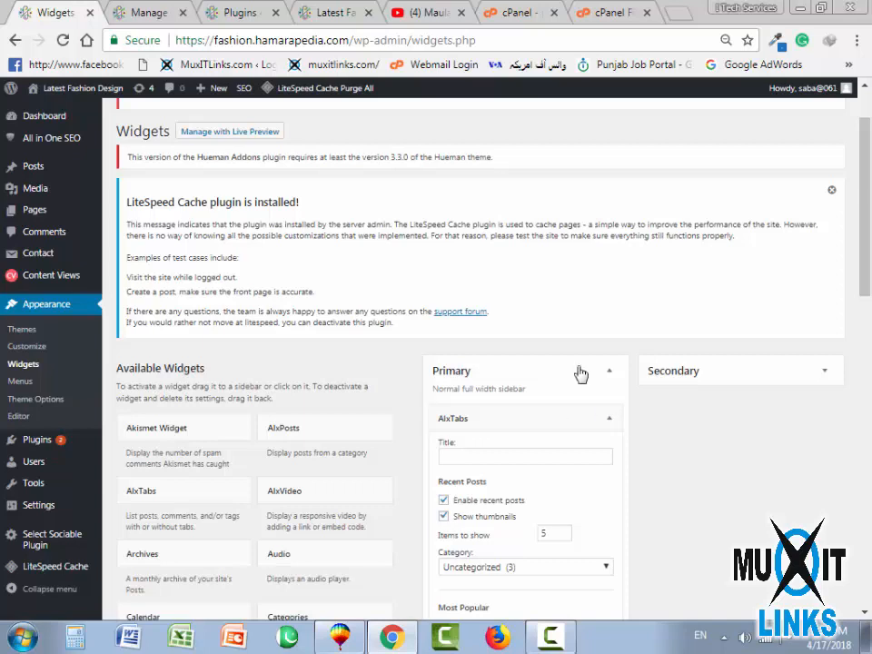
pyautogui.scroll(-3, 475, 531)
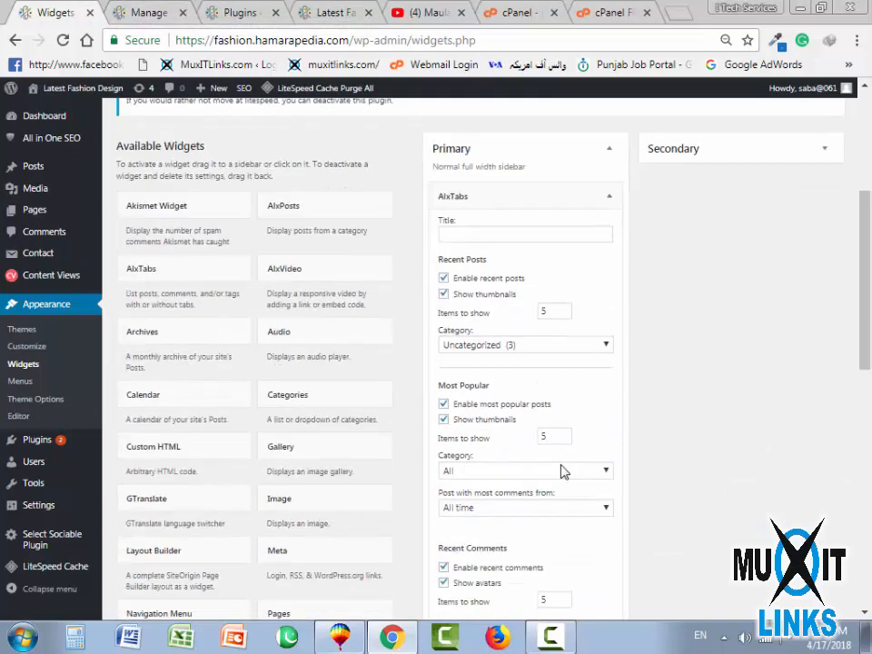
pyautogui.click(606, 312)
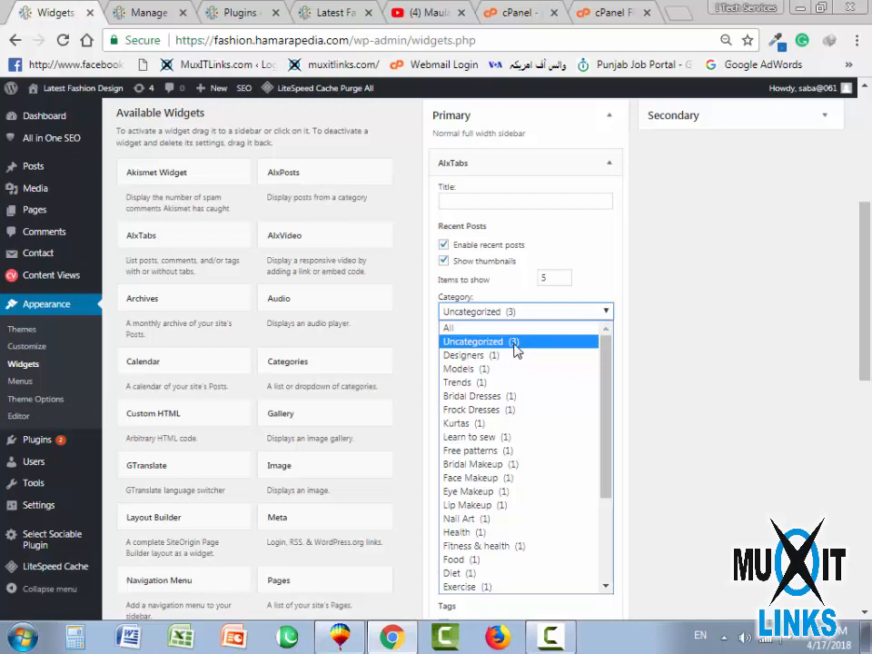
pyautogui.click(561, 234)
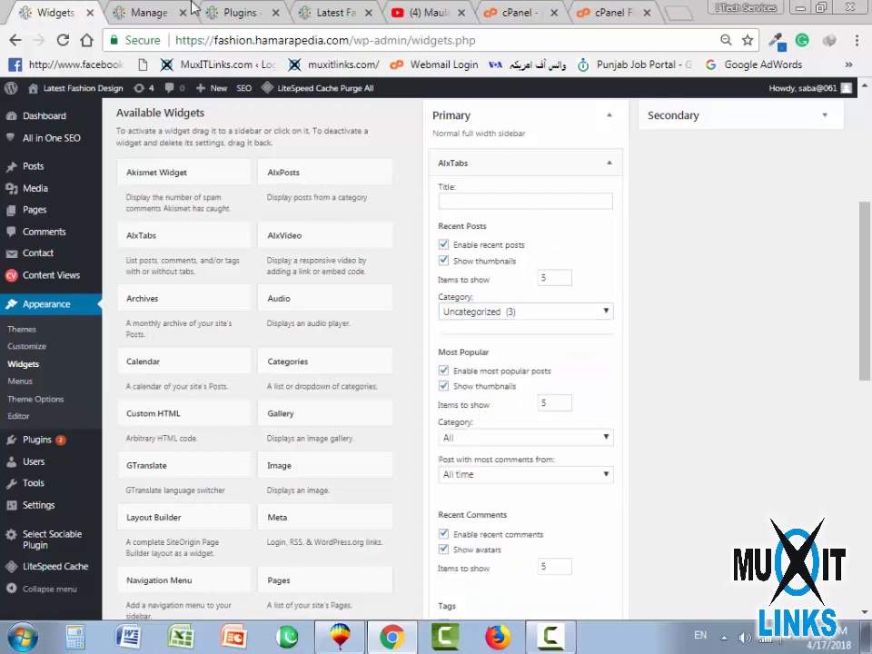
# Examine the recent posts listed in the tabs widget on the site's home page
pyautogui.click(325, 11)
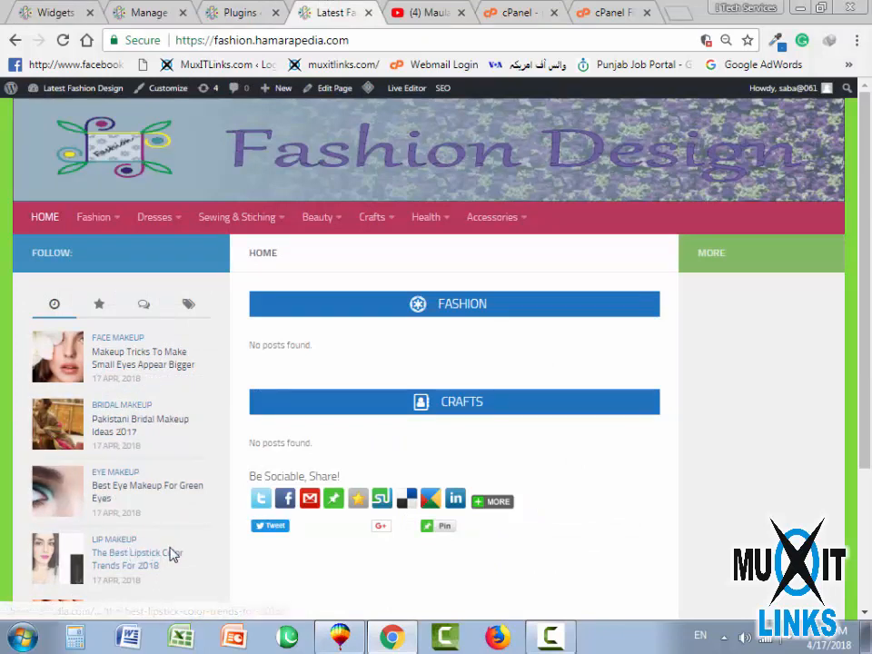
pyautogui.scroll(-3, 173, 554)
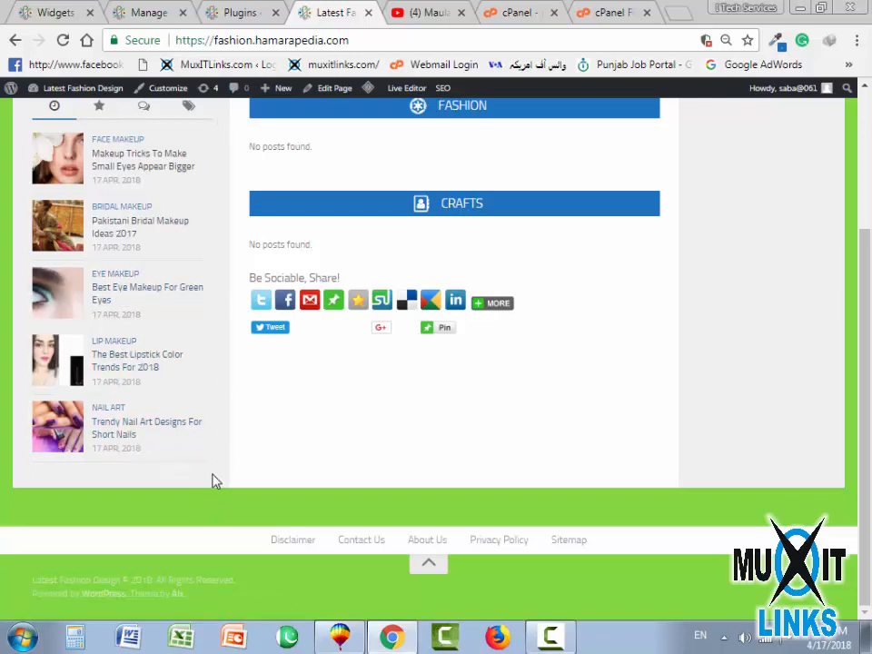
pyautogui.scroll(2, 186, 443)
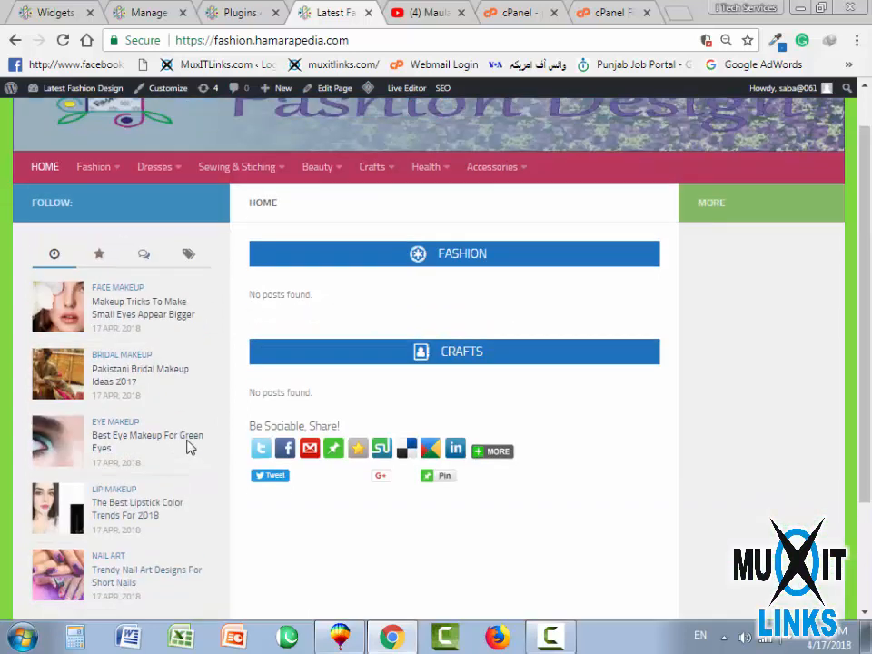
pyautogui.scroll(1, 190, 446)
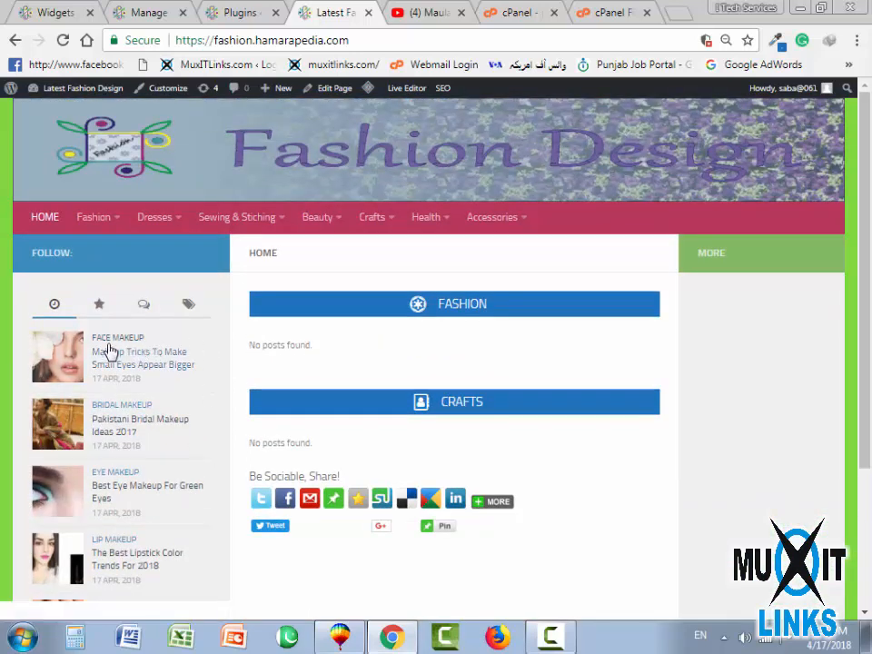
# Open the All Posts list in a new browser tab and review the published posts and their categories
pyautogui.click(239, 11)
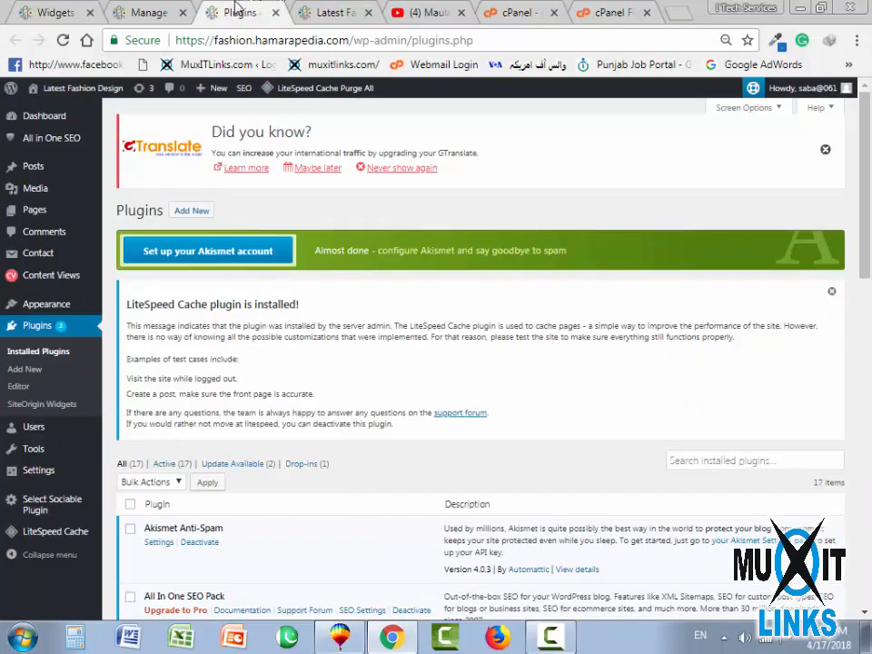
pyautogui.click(147, 11)
pyautogui.click(337, 12)
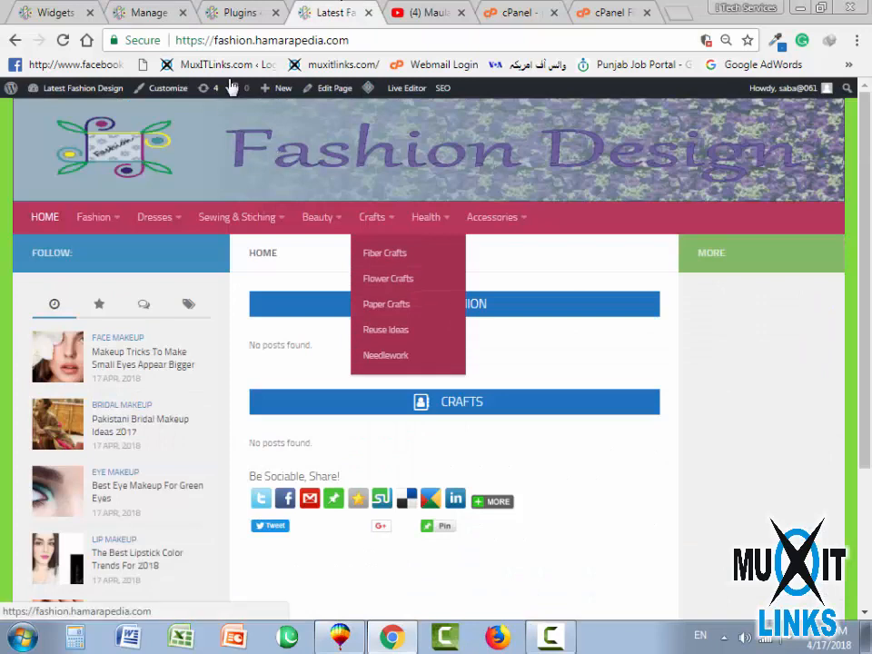
pyautogui.click(227, 12)
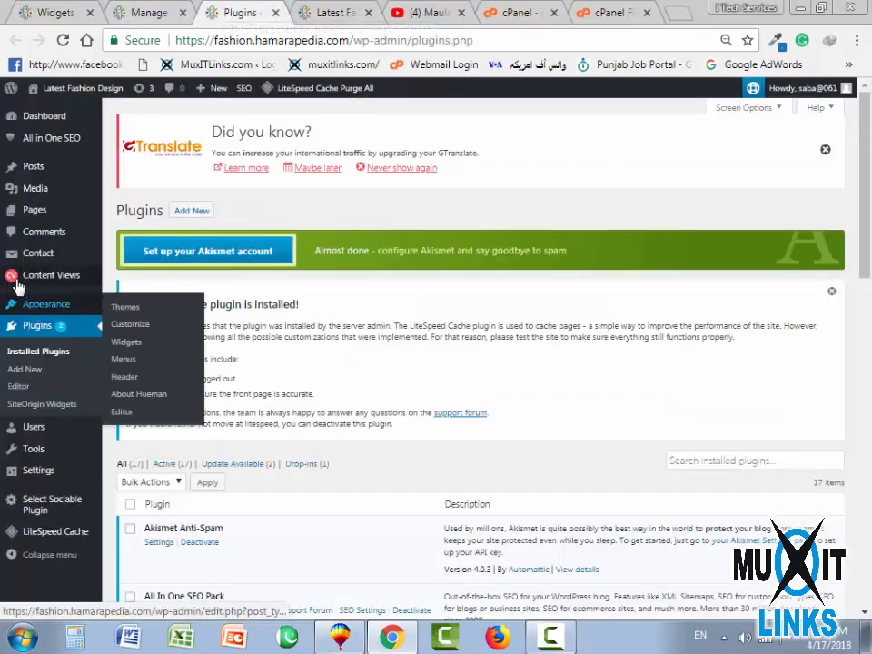
pyautogui.moveTo(27, 167)
pyautogui.rightClick(116, 172)
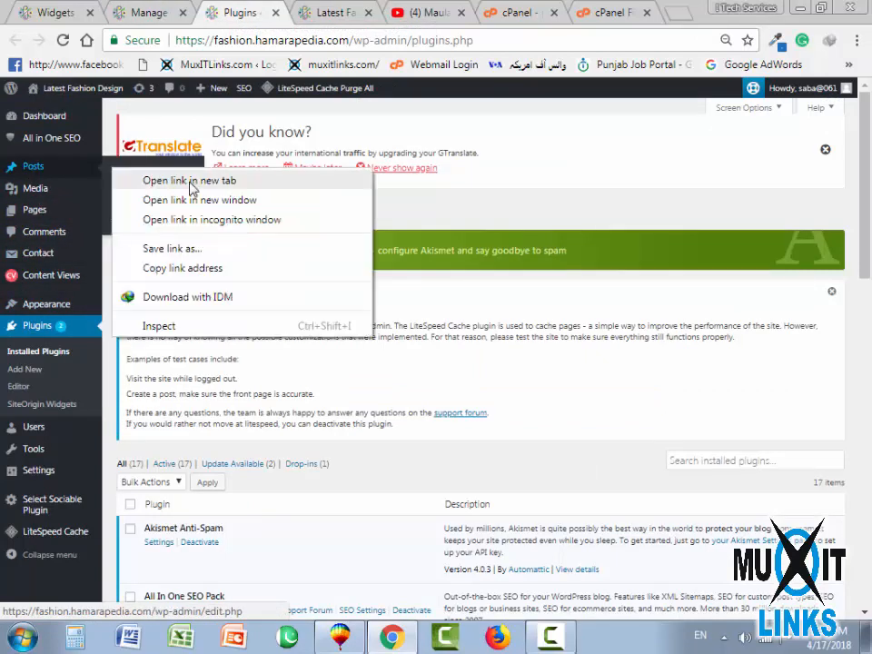
pyautogui.click(186, 179)
pyautogui.hotkey('ctrl', 'Tab')
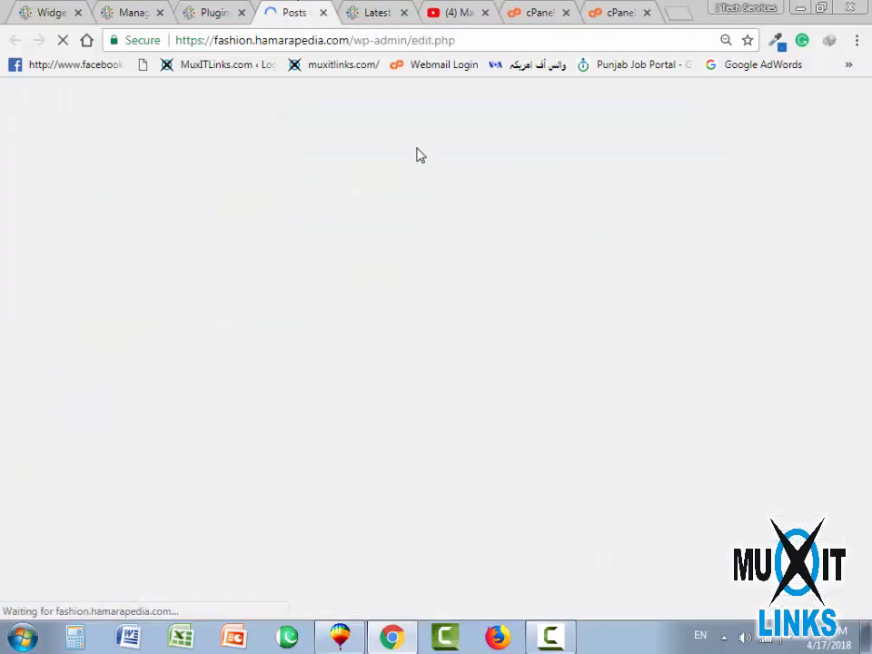
pyautogui.scroll(-5, 414, 542)
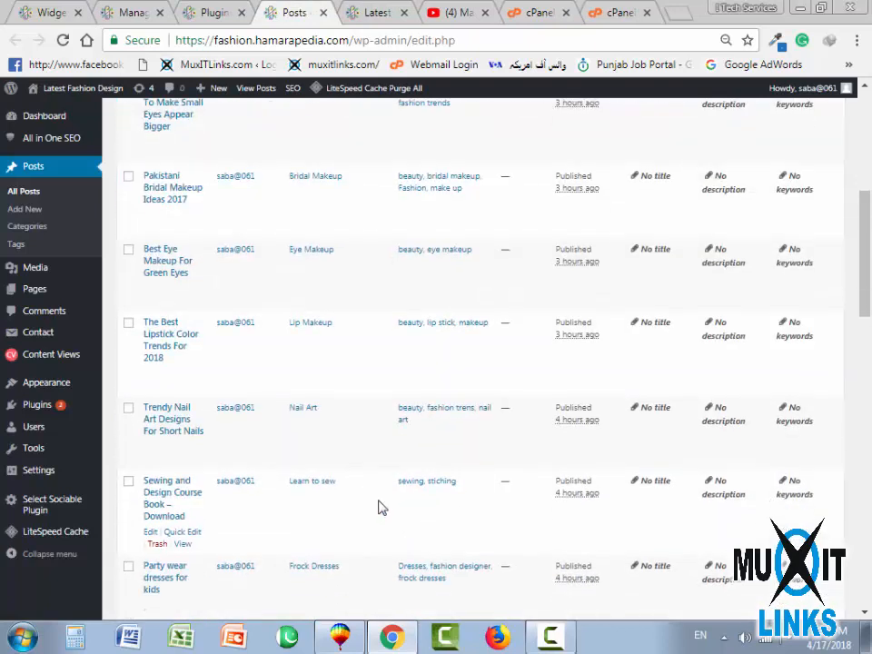
pyautogui.scroll(-2, 305, 455)
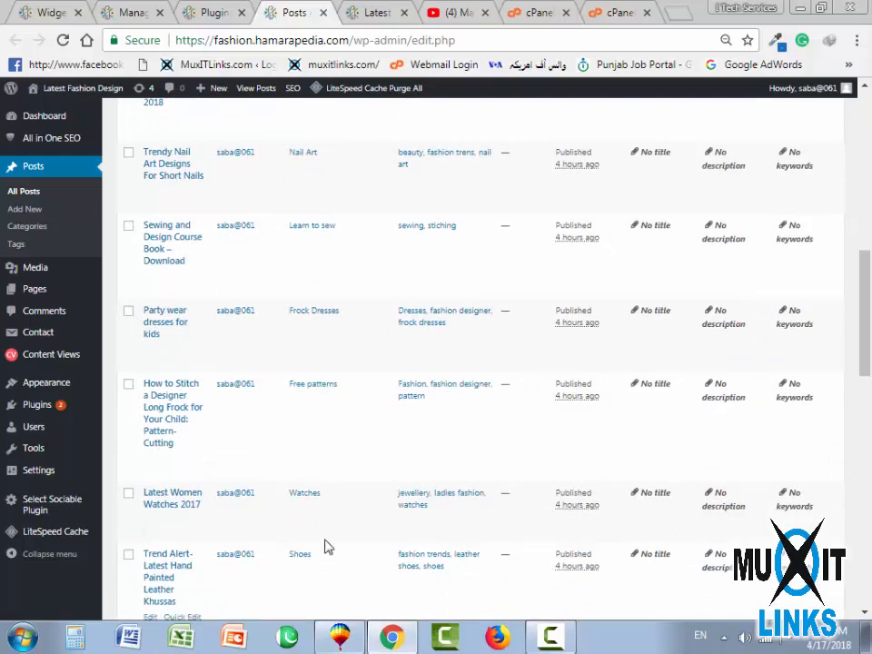
# Open the post "Makeup Tricks To Make Small Eyes Appear Bigger" from the home page sidebar and copy its title
pyautogui.click(354, 9)
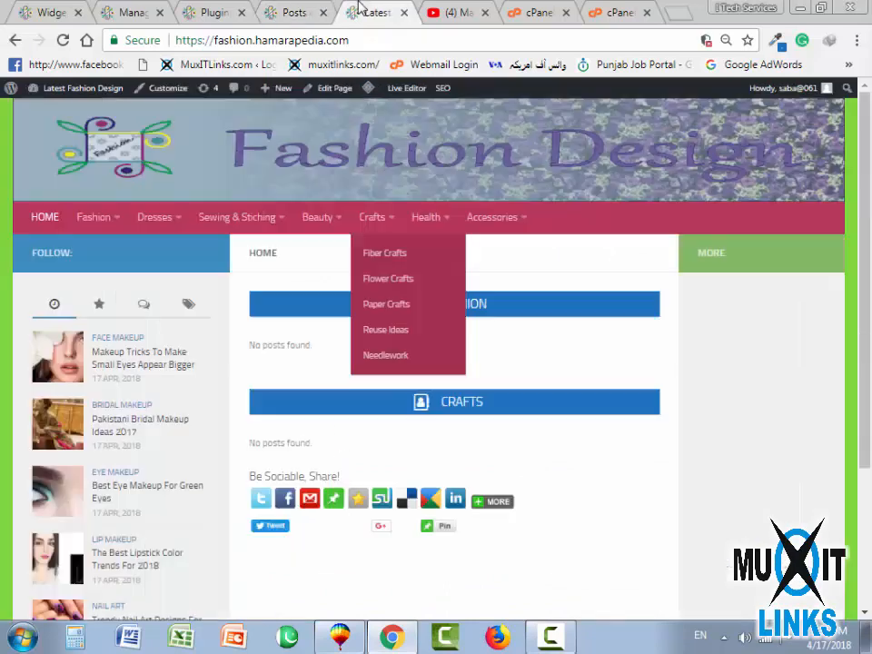
pyautogui.scroll(-2, 117, 482)
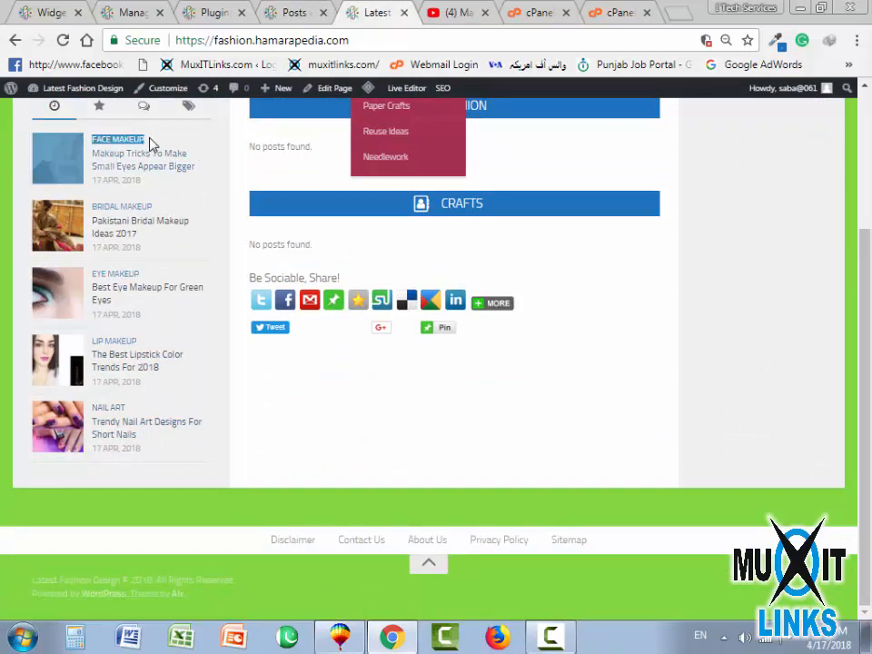
pyautogui.click(105, 162)
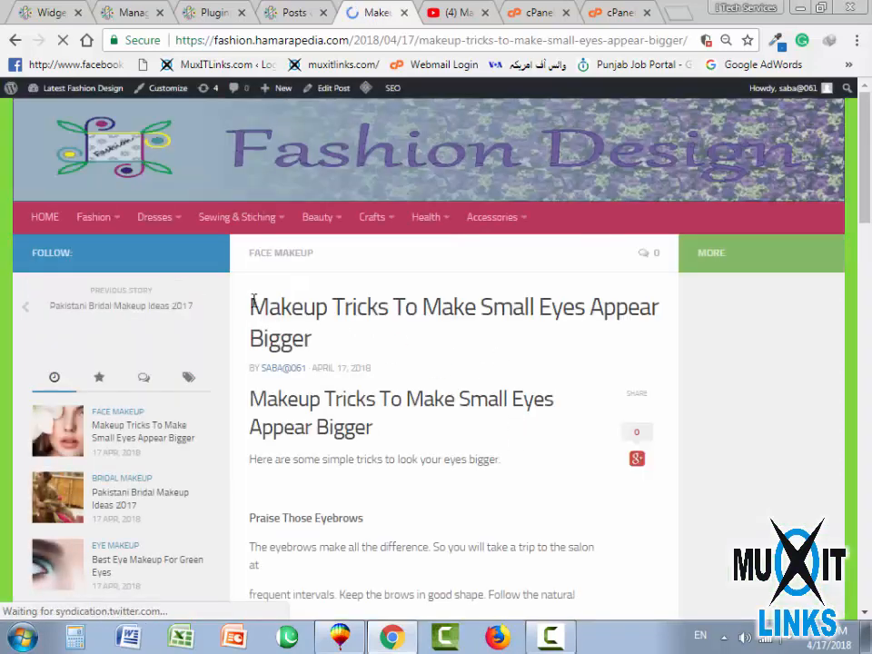
pyautogui.moveTo(251, 303); pyautogui.dragTo(329, 343)
pyautogui.hotkey('ctrl', 'c')
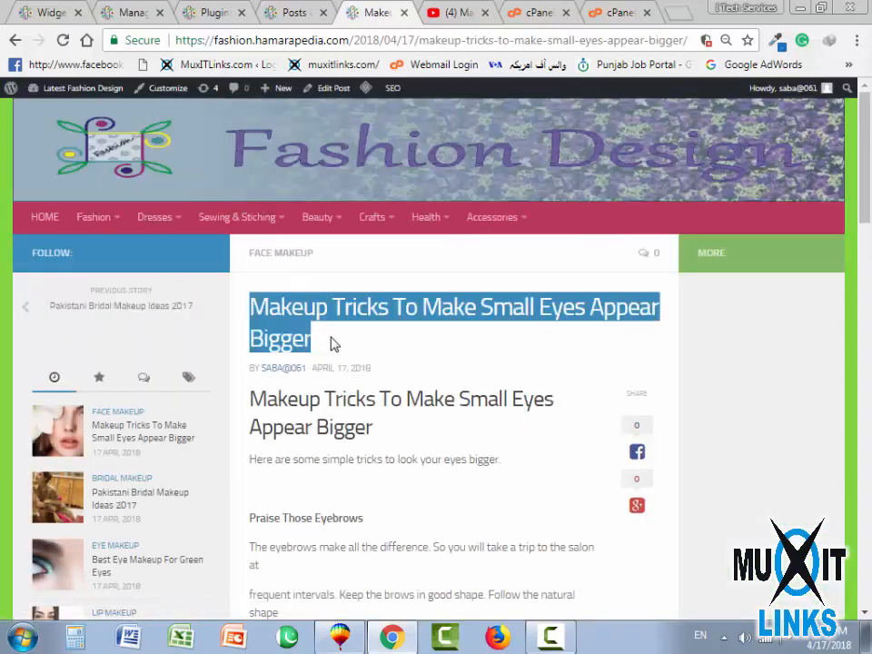
# Return the site tab to the home page and open the All Posts list in a new browser tab from the Widgets page
pyautogui.click(15, 40)
pyautogui.click(132, 12)
pyautogui.click(50, 12)
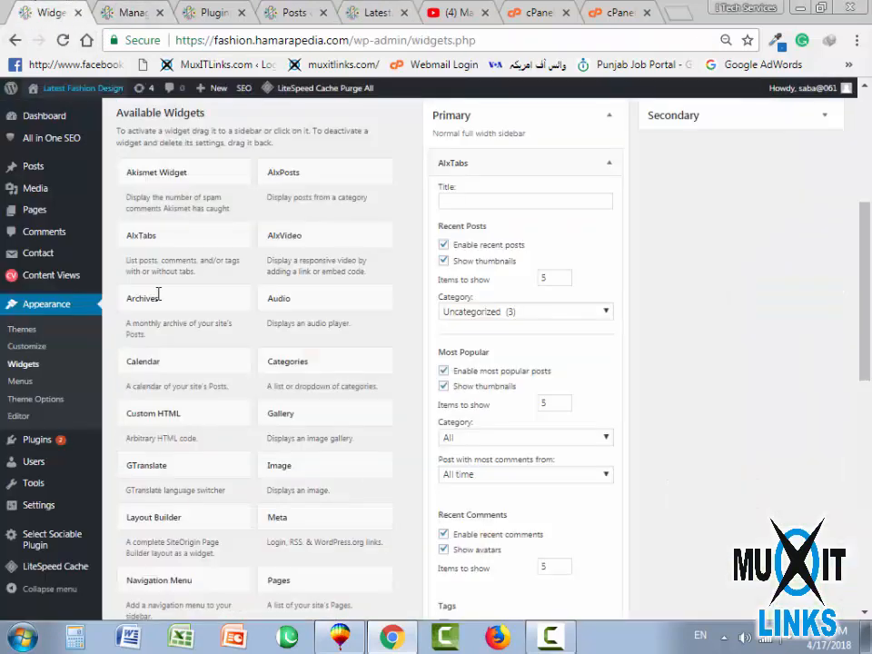
pyautogui.moveTo(39, 172)
pyautogui.click(123, 170)
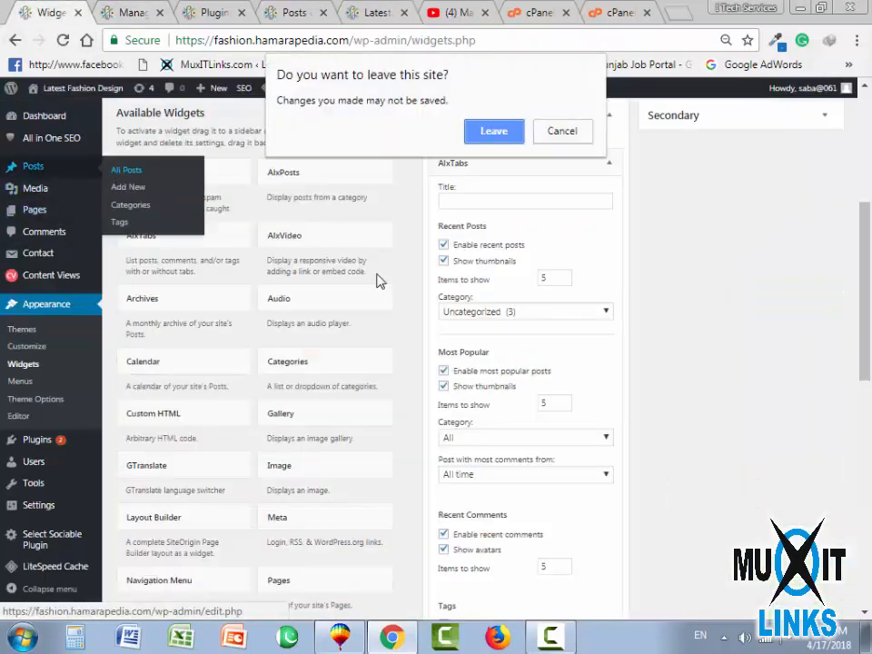
pyautogui.click(548, 134)
pyautogui.scroll(-1, 272, 272)
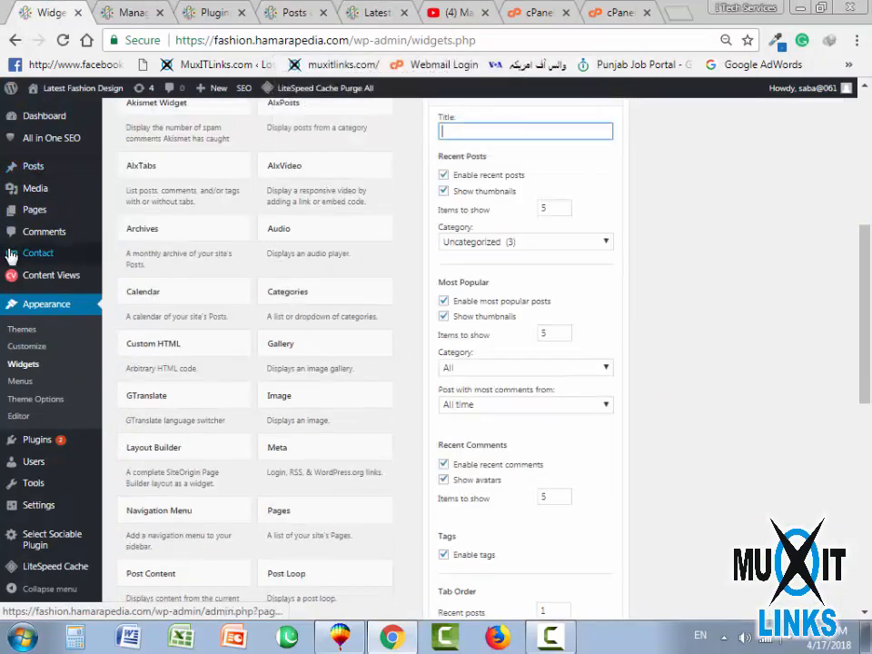
pyautogui.moveTo(33, 166)
pyautogui.rightClick(156, 177)
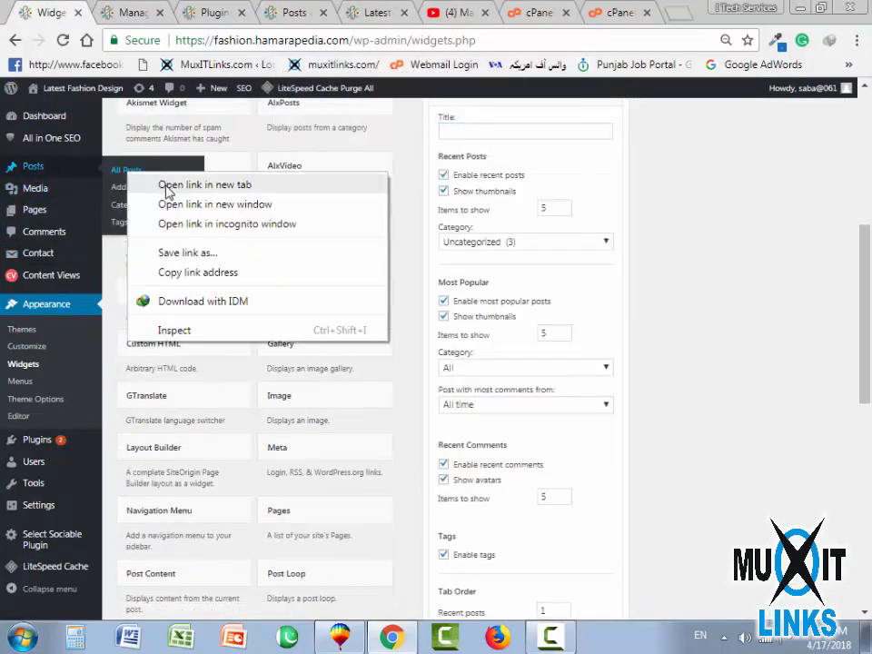
pyautogui.click(165, 184)
pyautogui.click(118, 12)
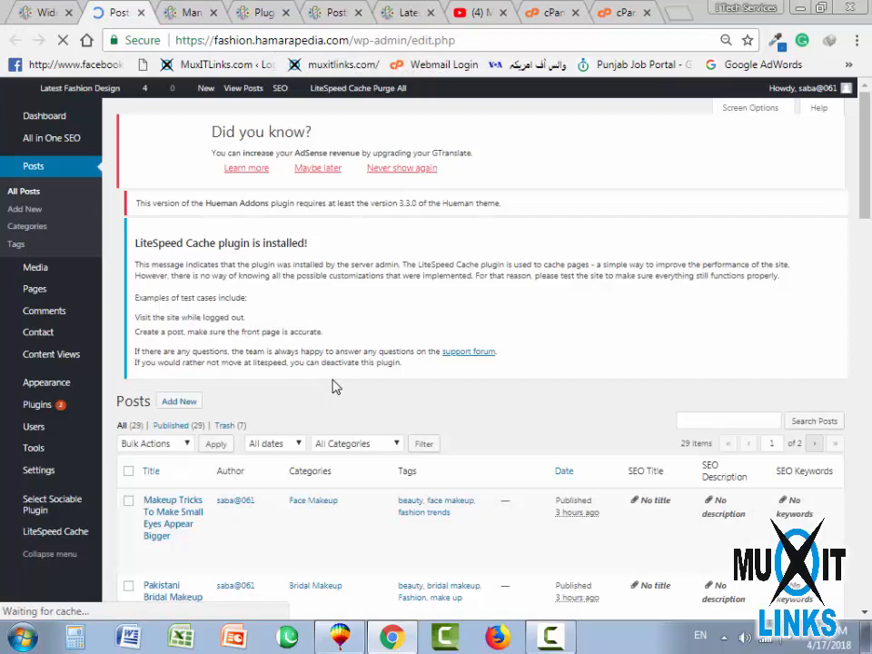
# Search the posts for "Makeup Tricks To Make Small Eyes Appear Bigger" and open that post for editing
pyautogui.click(707, 435)
pyautogui.hotkey('ctrl', 'v')
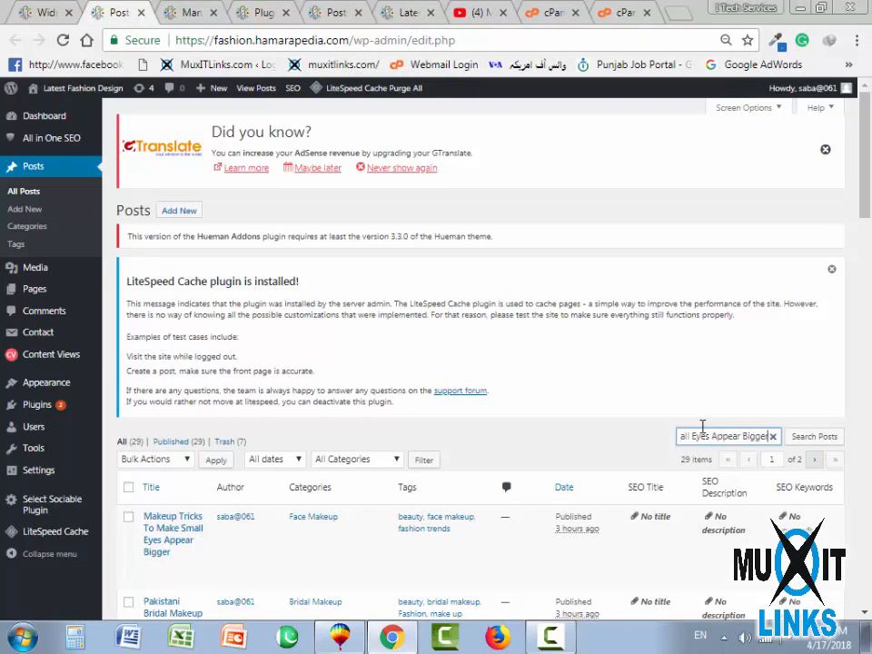
pyautogui.press('Return')
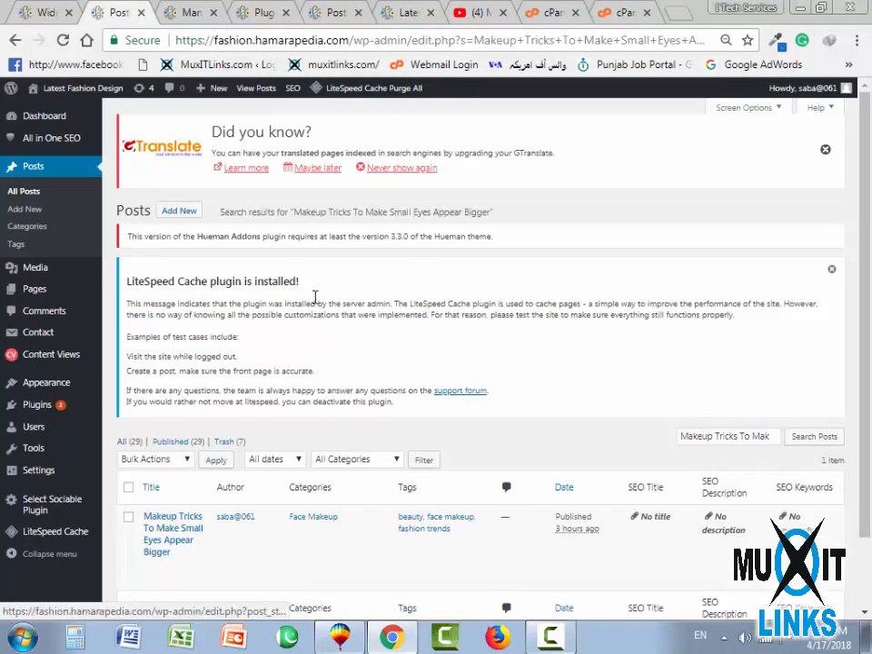
pyautogui.scroll(-2, 189, 459)
pyautogui.click(150, 484)
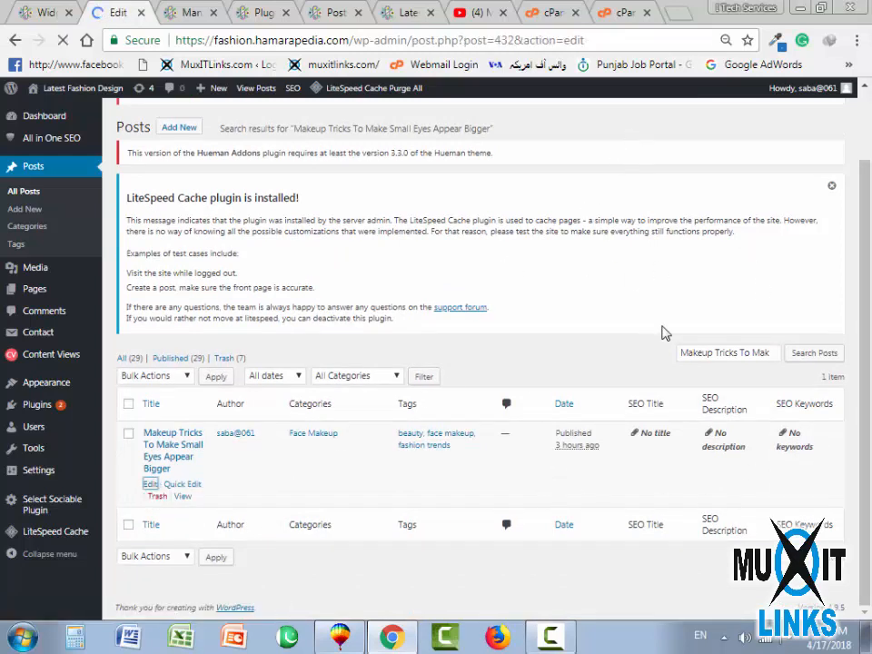
# Review the post's categories and tags, keeping Face Makeup selected, and update the post
pyautogui.scroll(-8, 588, 390)
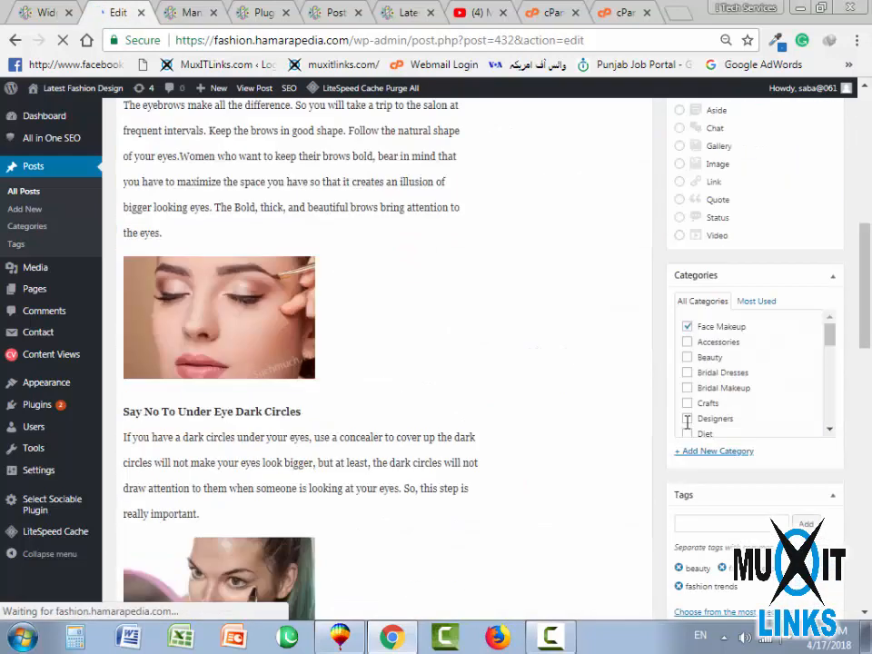
pyautogui.moveTo(830, 309)
pyautogui.mouseDown()
pyautogui.moveTo(833, 420)
pyautogui.moveTo(835, 288)
pyautogui.mouseUp()
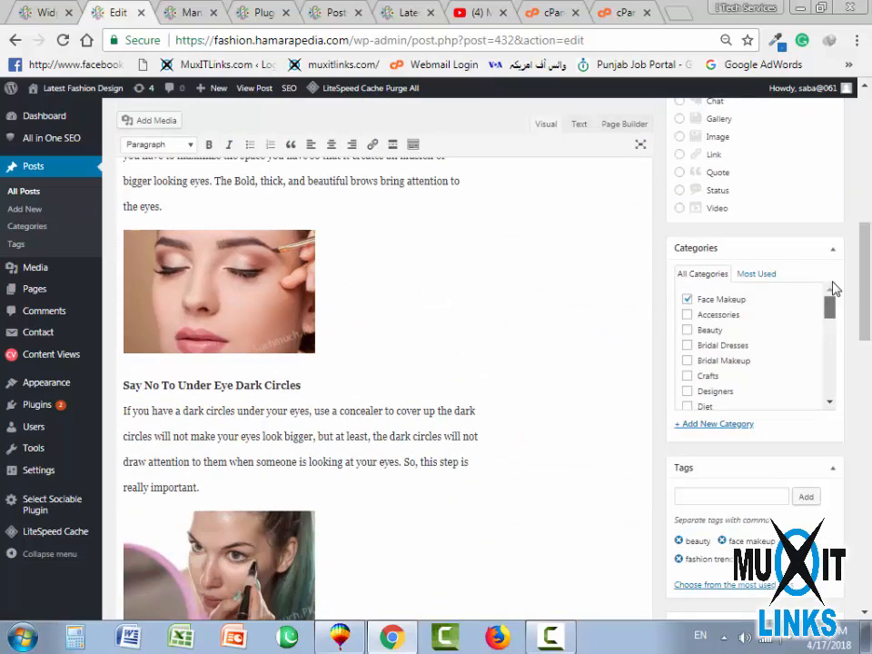
pyautogui.scroll(-8, 381, 363)
pyautogui.scroll(3, 381, 364)
pyautogui.moveTo(867, 368); pyautogui.dragTo(867, 176)
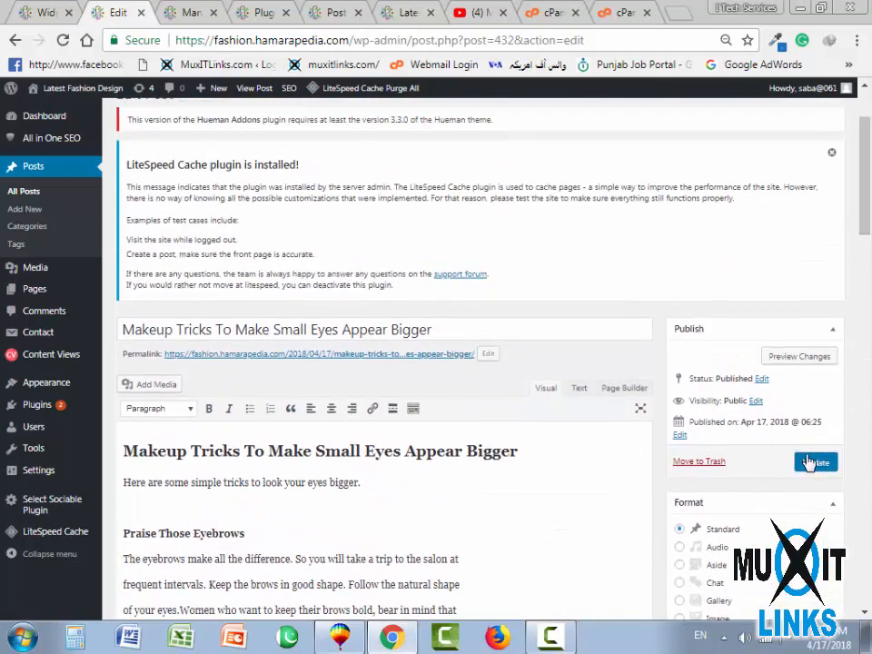
pyautogui.click(811, 462)
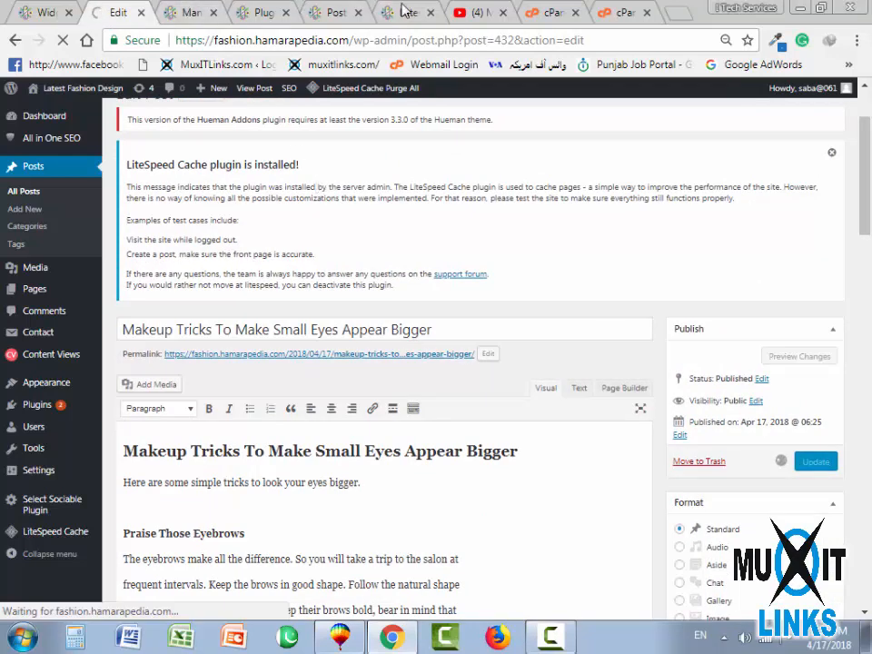
# Refresh the site's home page in its tab and close the Plugins browser tab
pyautogui.click(404, 12)
pyautogui.rightClick(39, 40)
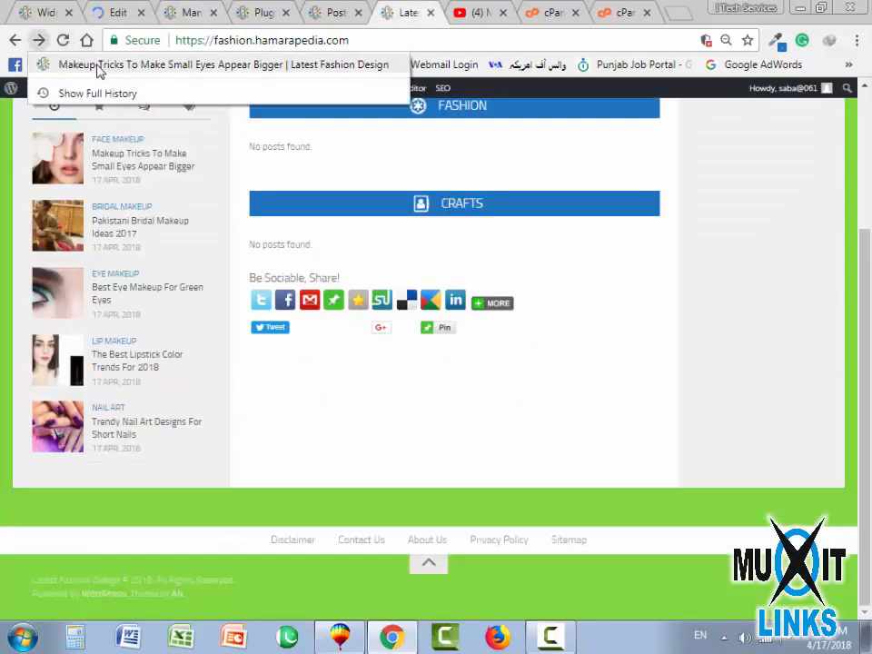
pyautogui.click(203, 23)
pyautogui.click(263, 11)
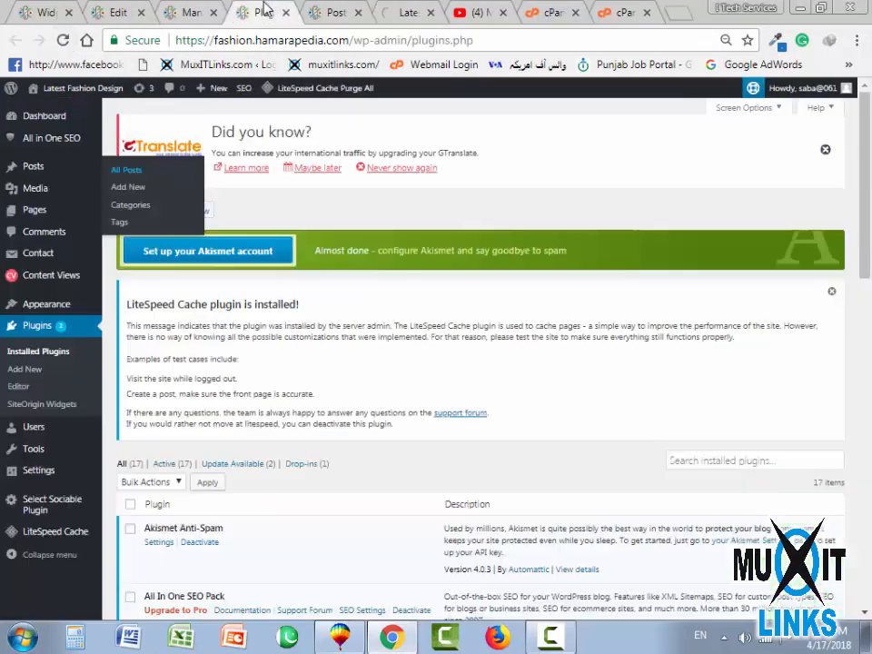
pyautogui.click(285, 12)
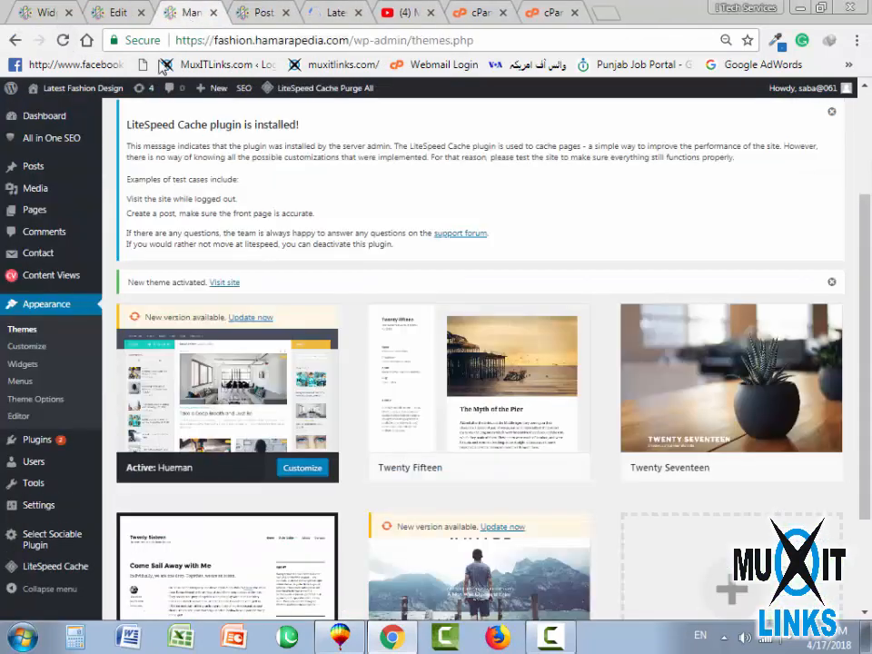
# Reload the Widgets page, discarding its unsaved changes
pyautogui.click(98, 11)
pyautogui.click(25, 12)
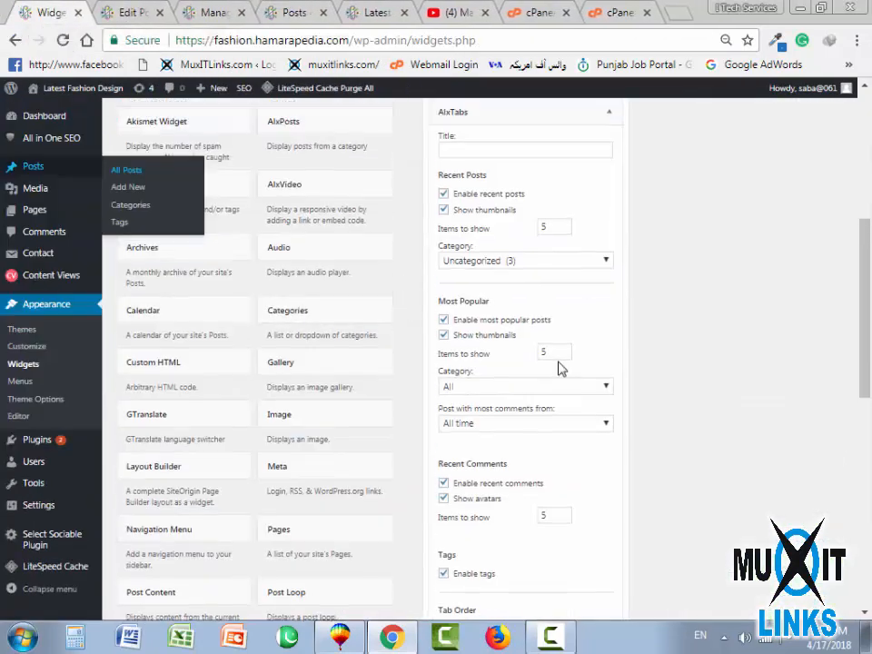
pyautogui.click(63, 40)
pyautogui.click(494, 157)
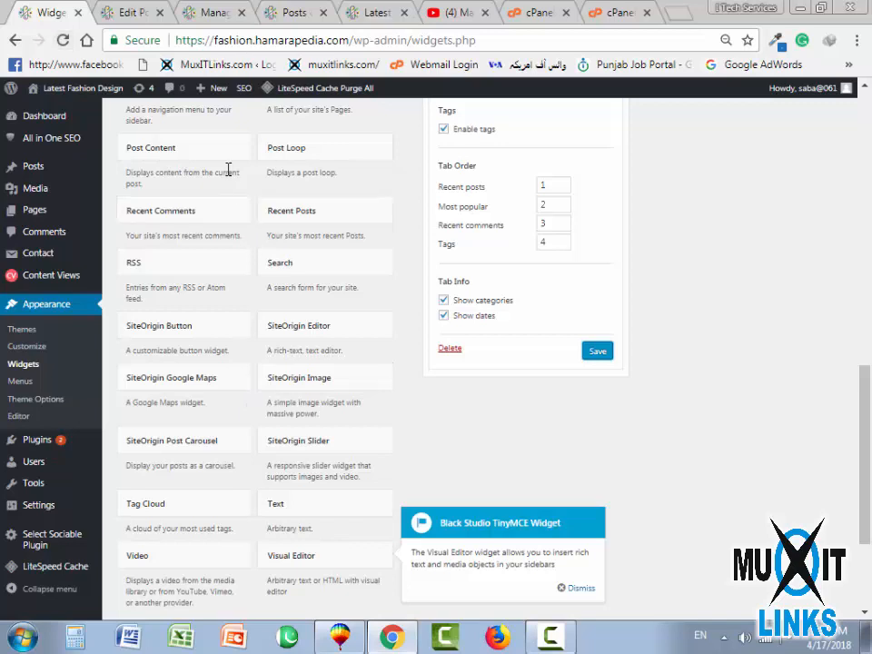
pyautogui.click(63, 40)
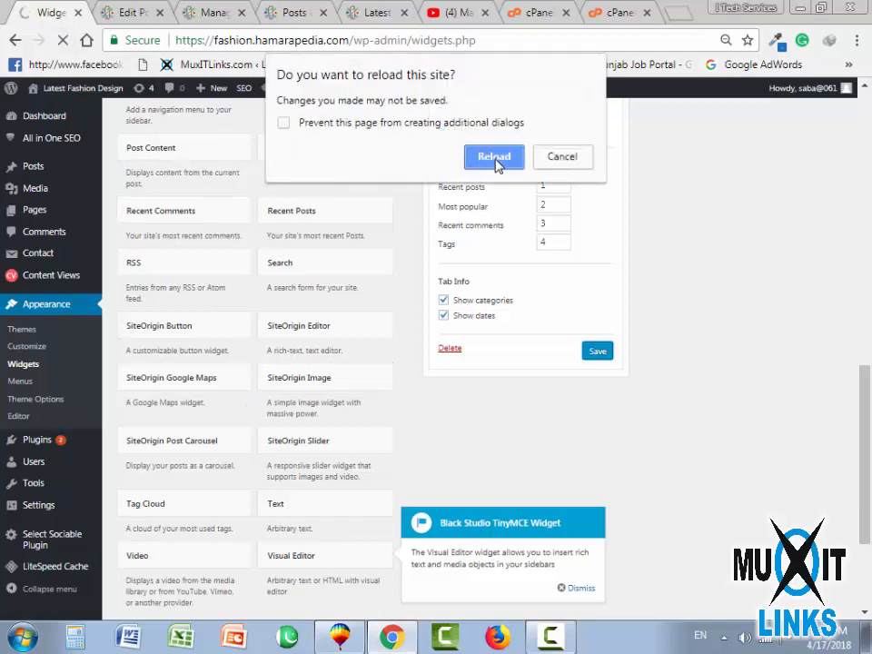
pyautogui.click(495, 161)
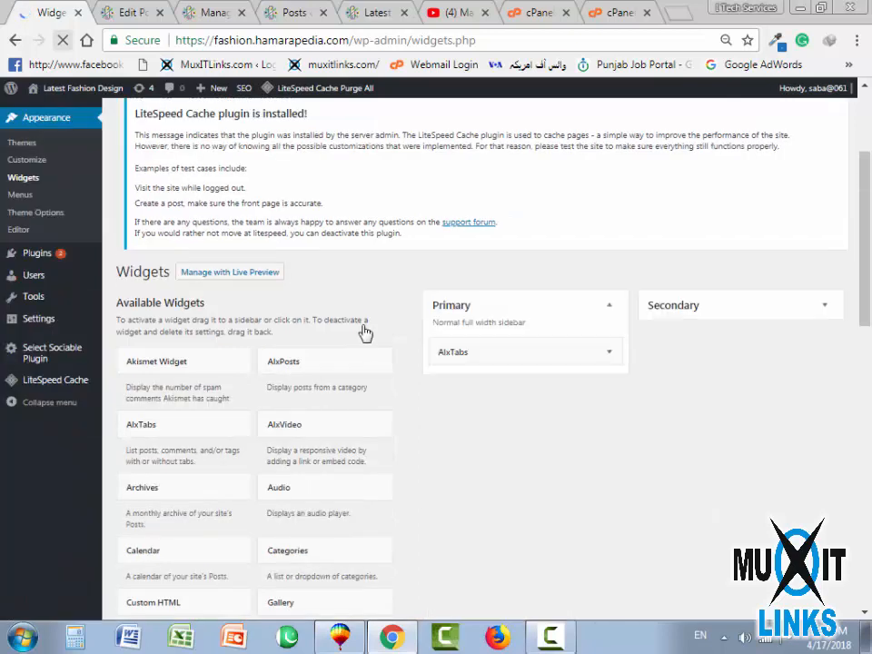
# Set the Recent Posts category of the Primary sidebar's AlxTabs widget to Uncategorized, save it, and check the site's home page
pyautogui.click(591, 302)
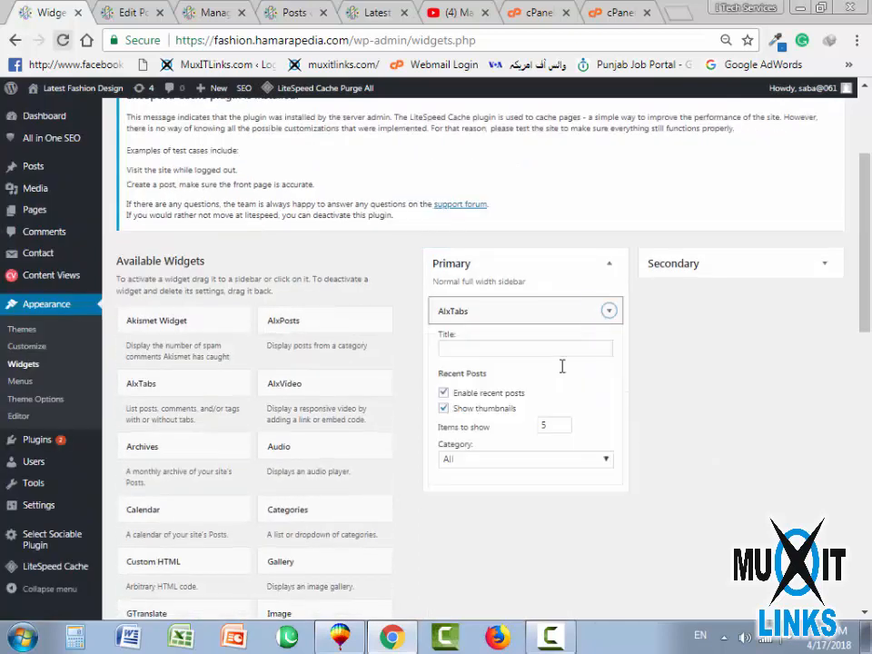
pyautogui.scroll(-1, 527, 486)
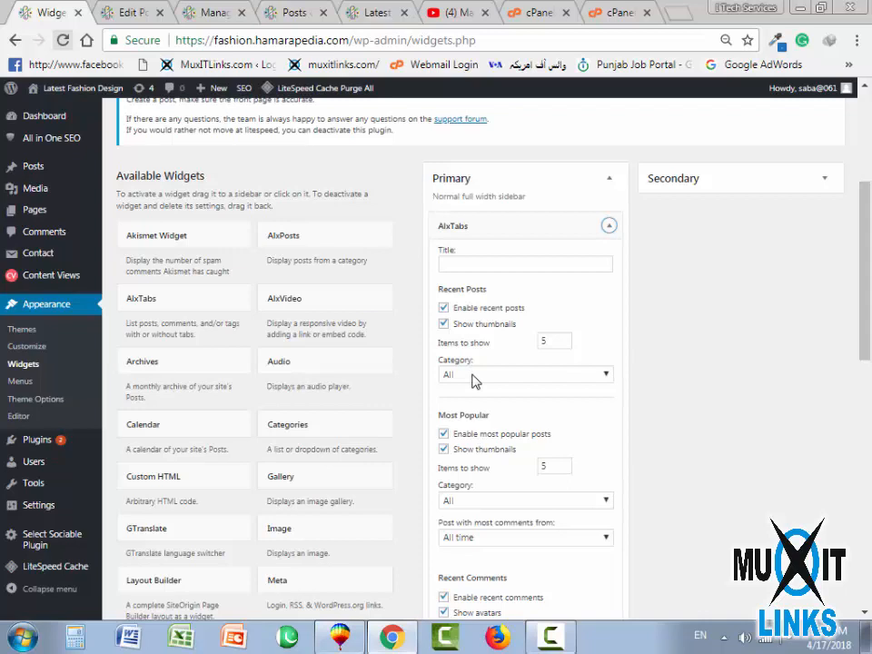
pyautogui.click(576, 376)
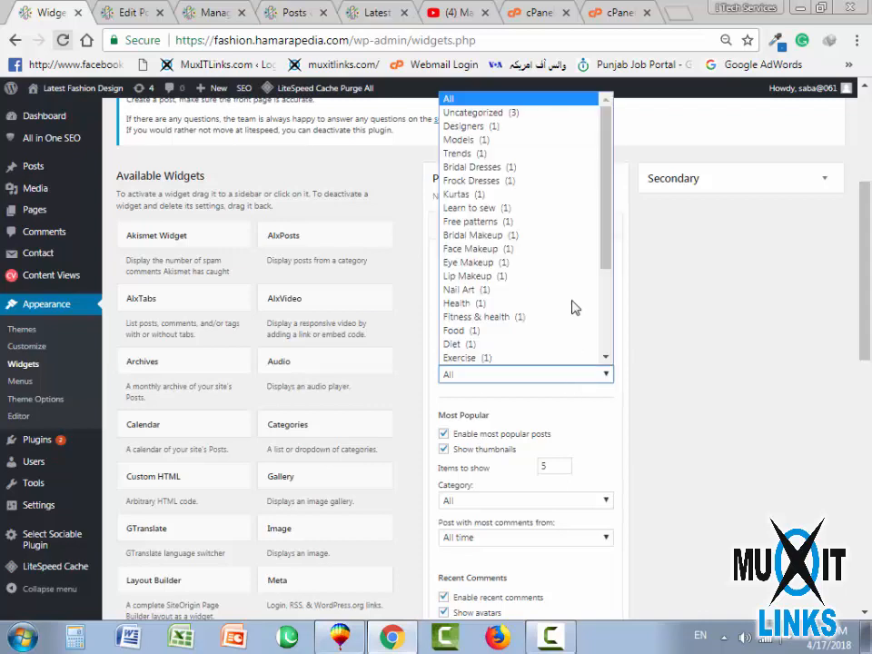
pyautogui.click(513, 113)
pyautogui.scroll(-10, 564, 529)
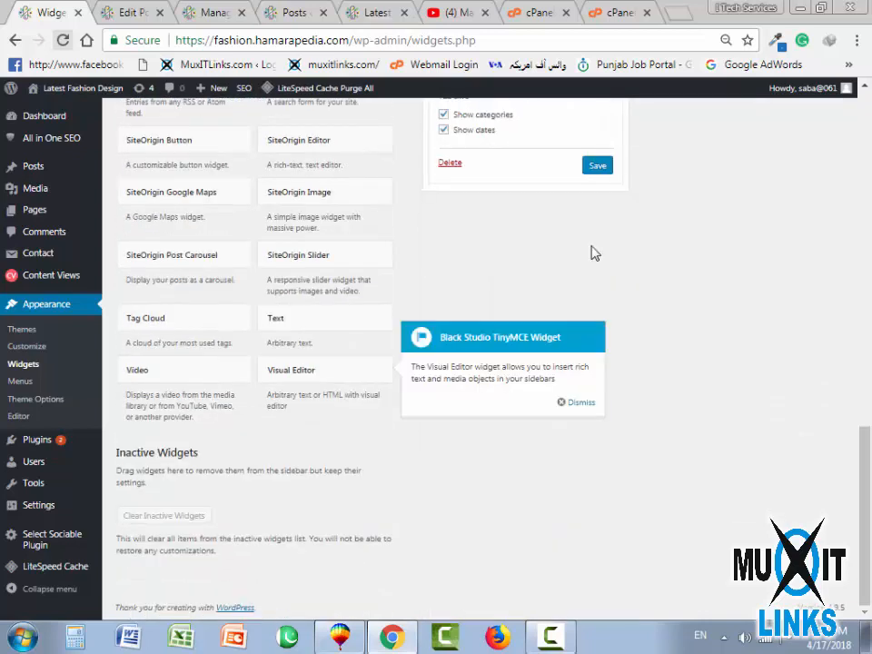
pyautogui.click(596, 165)
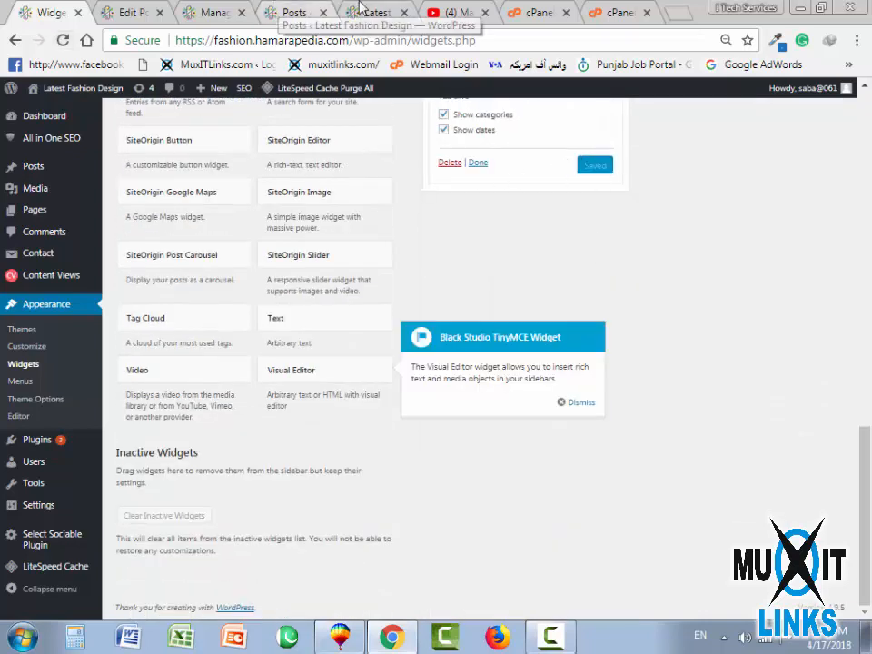
pyautogui.click(376, 13)
pyautogui.scroll(3, 73, 451)
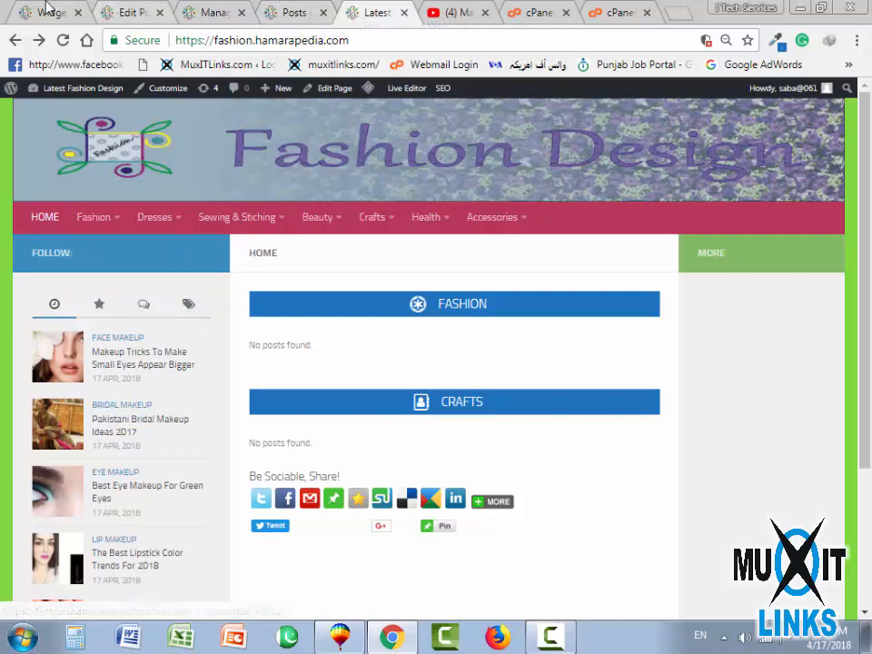
# Review the existing views in Content Views and open the form for adding a new view
pyautogui.click(292, 12)
pyautogui.moveTo(56, 362)
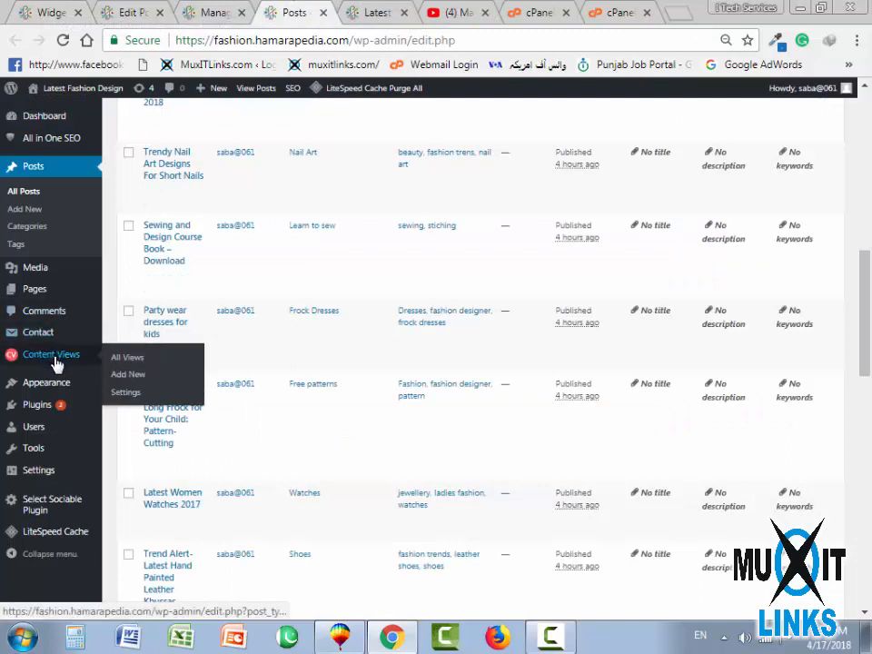
pyautogui.click(129, 363)
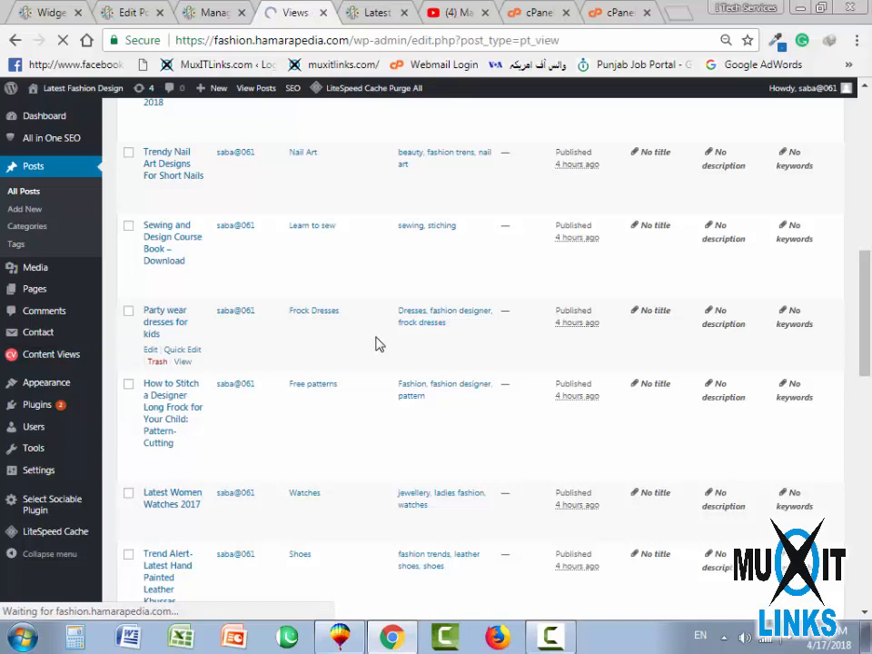
pyautogui.scroll(-3, 422, 486)
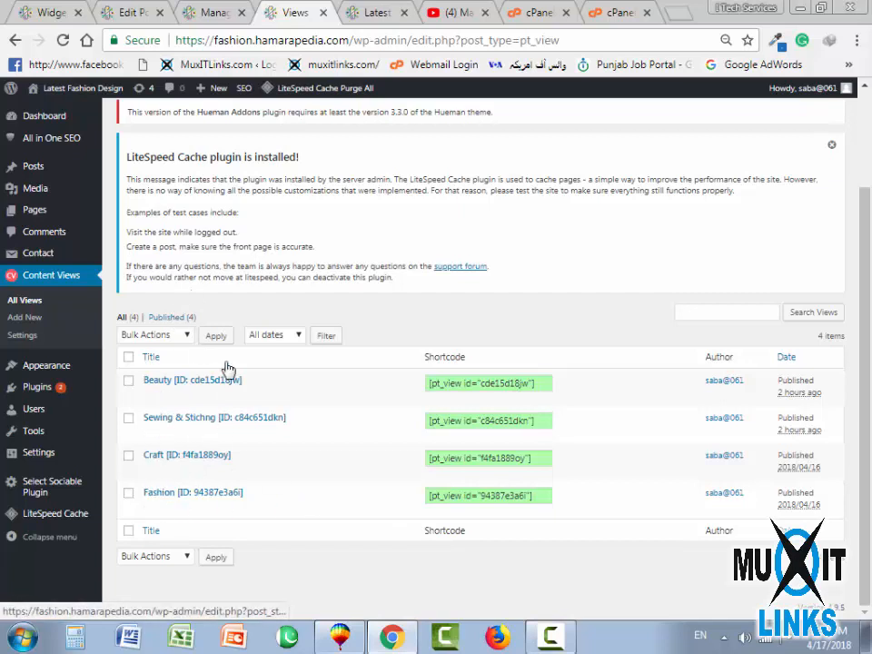
pyautogui.scroll(3, 268, 490)
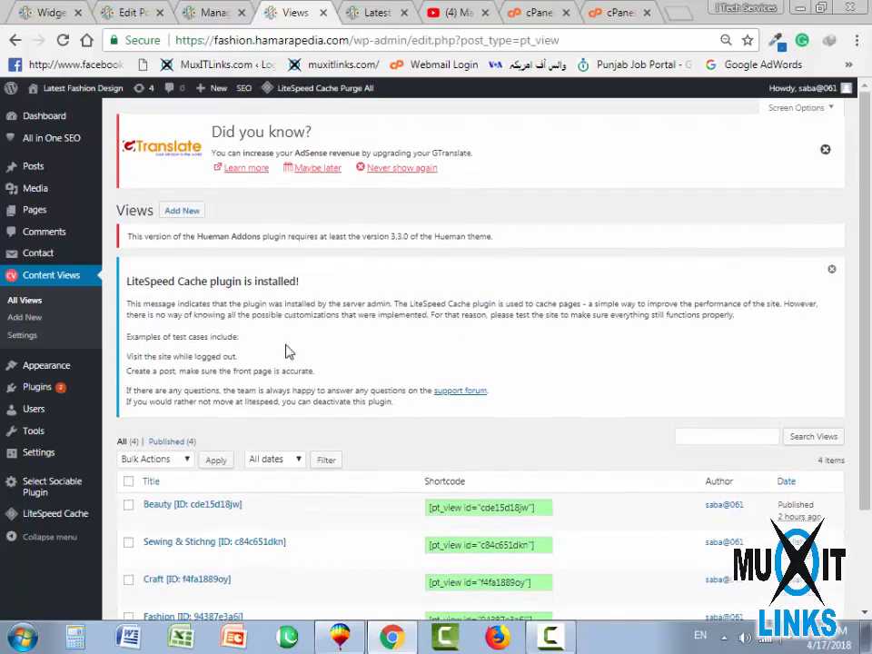
pyautogui.click(172, 219)
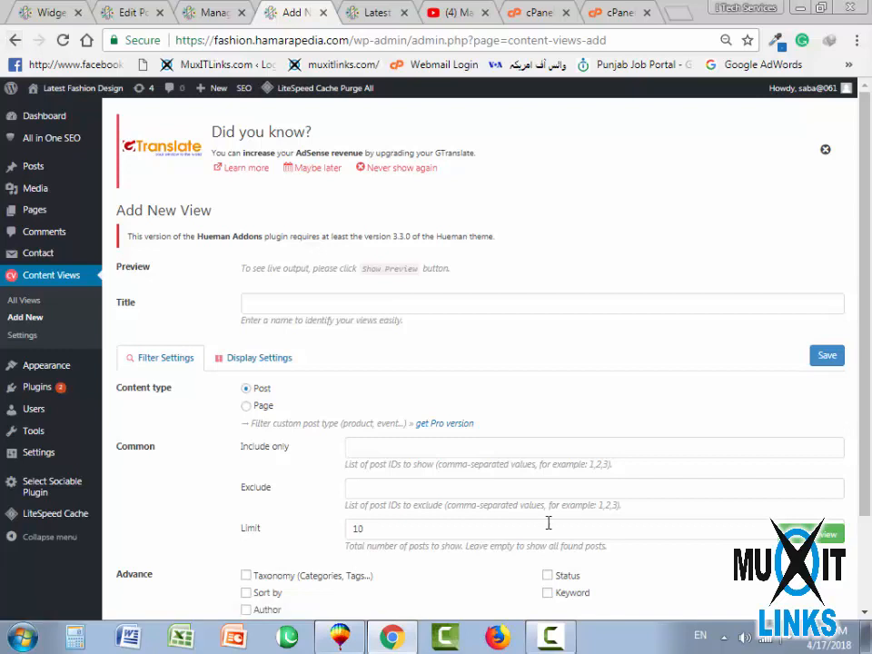
# Open the post Categories page in a new browser tab from the Widgets page and return to the Add New View form
pyautogui.click(54, 12)
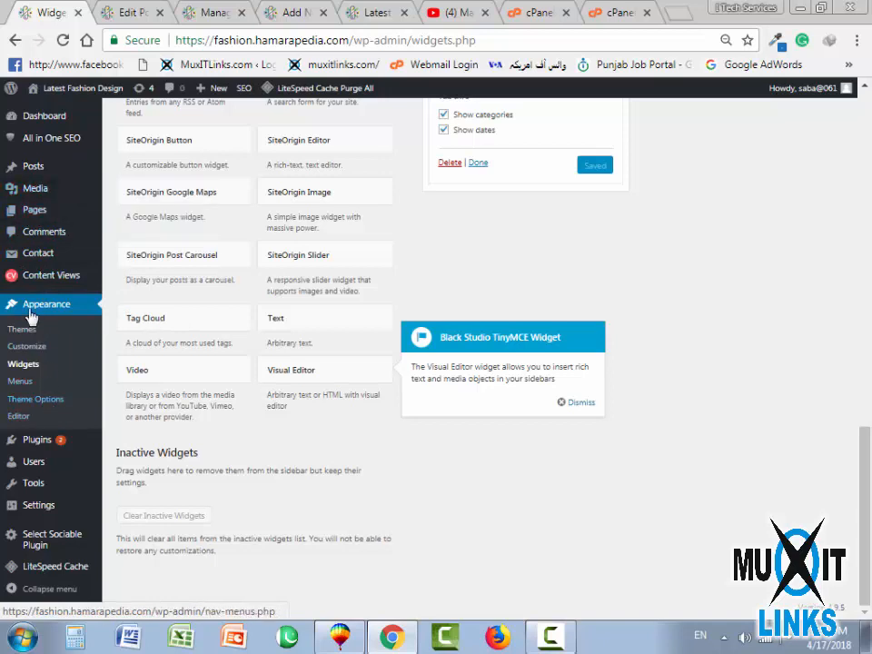
pyautogui.moveTo(41, 166)
pyautogui.rightClick(132, 205)
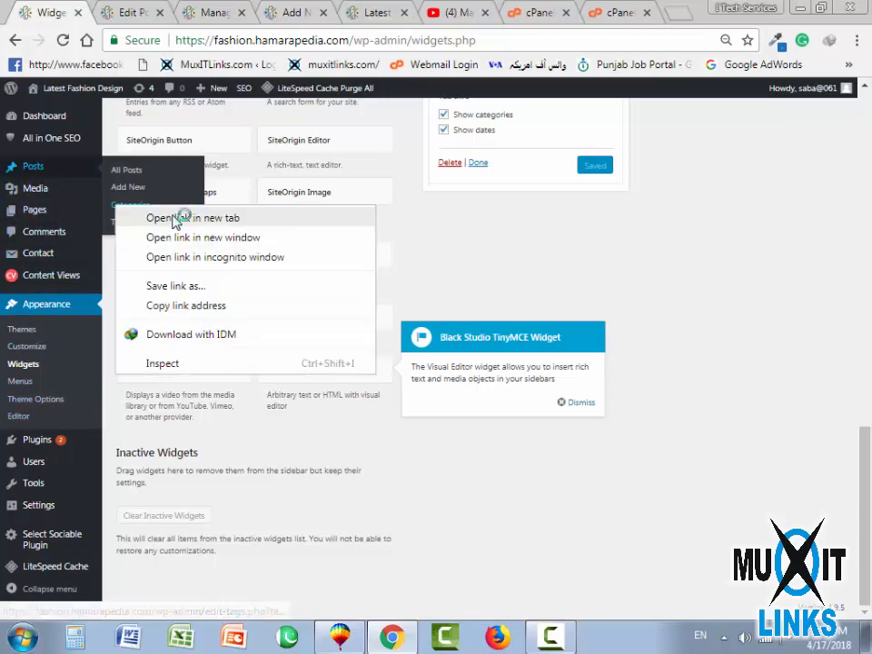
pyautogui.click(175, 218)
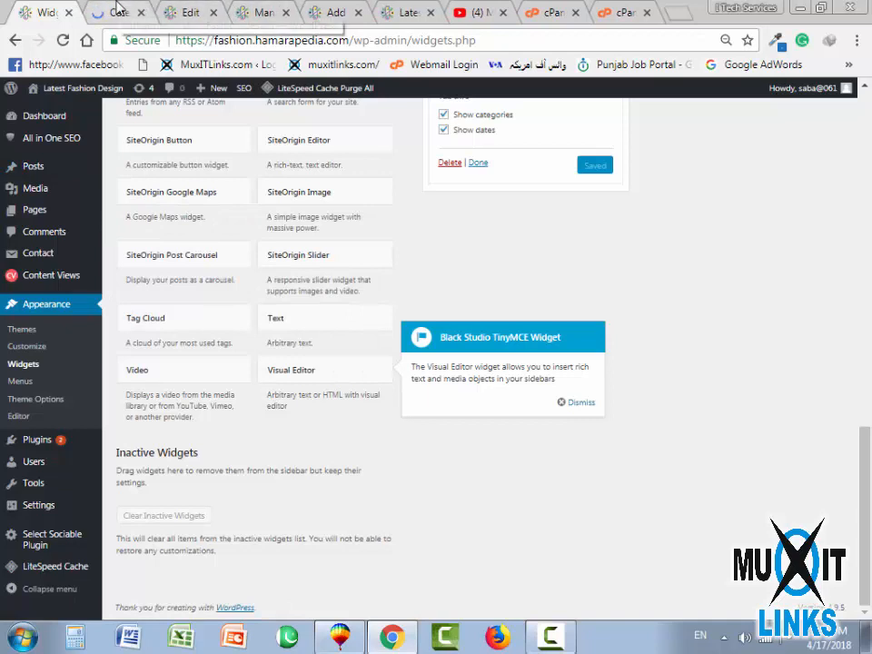
pyautogui.click(192, 12)
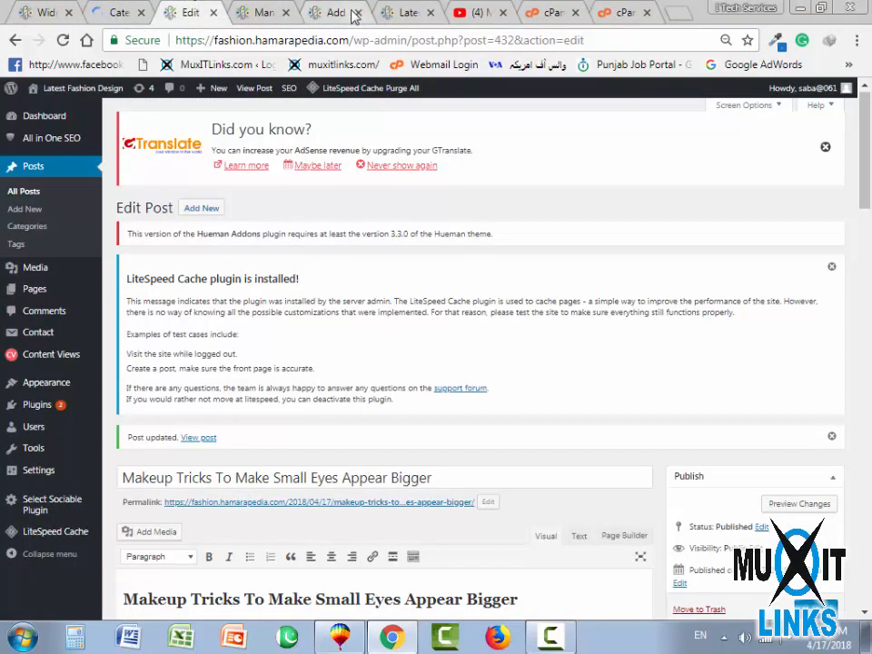
pyautogui.click(334, 9)
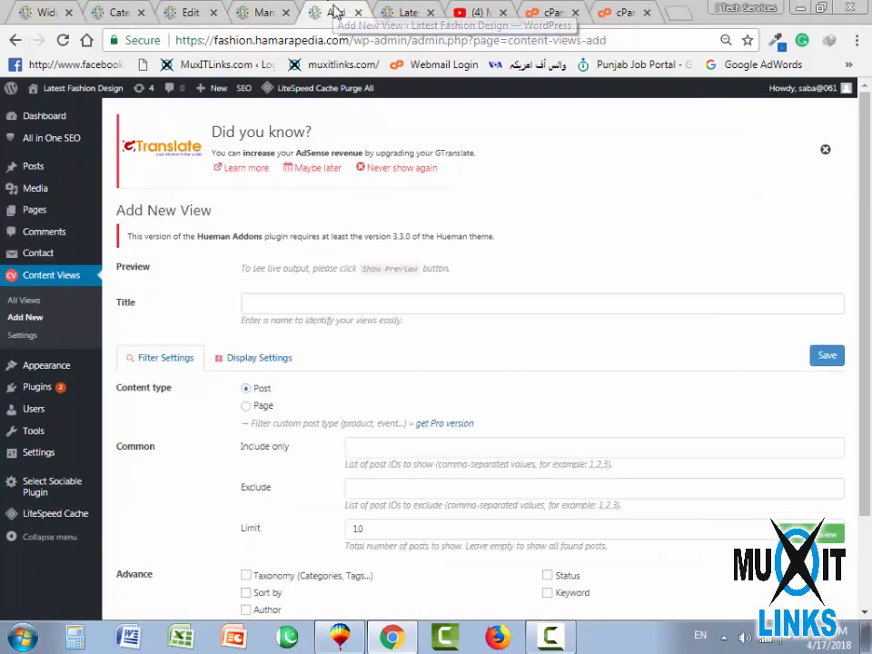
# Close the old view-editing browser tab and open the list of all Content Views in a new tab to review it
pyautogui.click(214, 12)
pyautogui.scroll(-3, 268, 401)
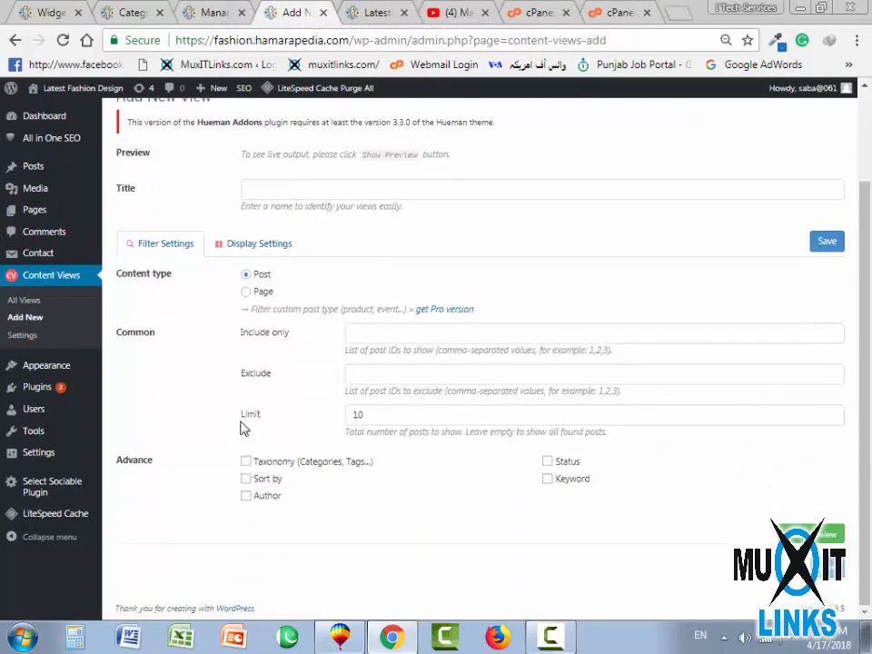
pyautogui.rightClick(43, 306)
pyautogui.click(91, 316)
pyautogui.click(336, 12)
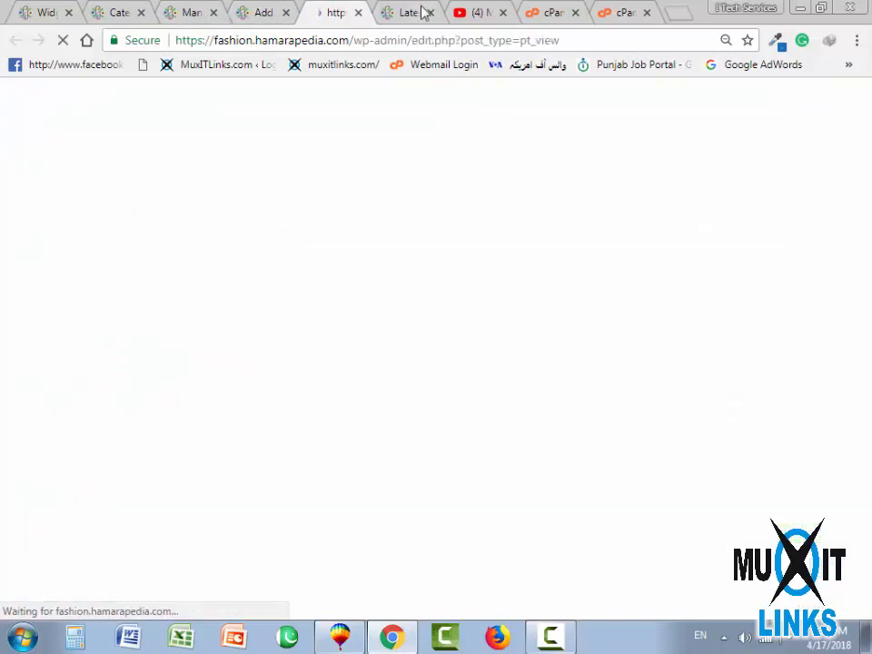
pyautogui.scroll(-3, 223, 427)
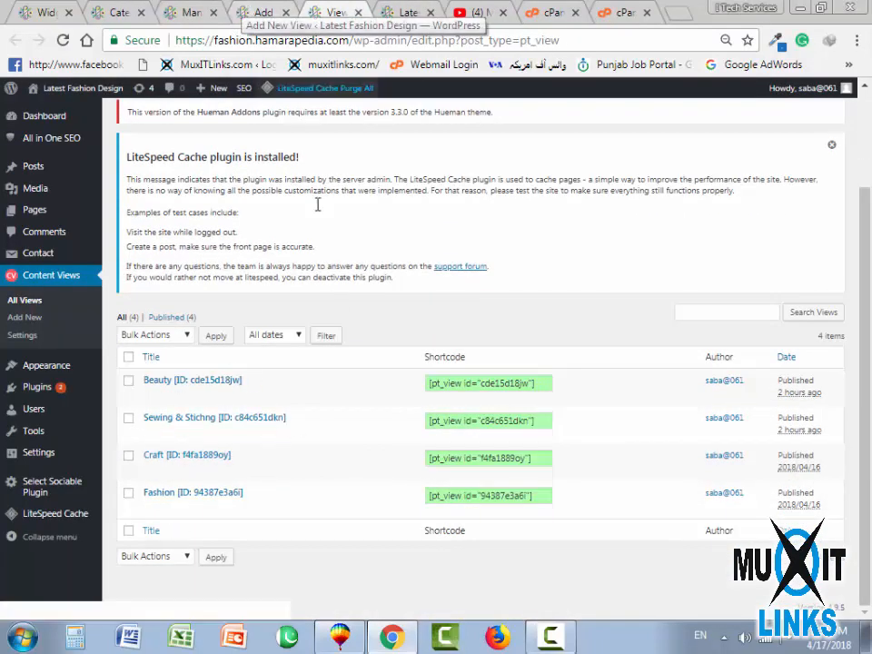
# Copy the category name Accessories from the Categories page and paste it as the new view's title
pyautogui.click(116, 13)
pyautogui.scroll(-3, 261, 472)
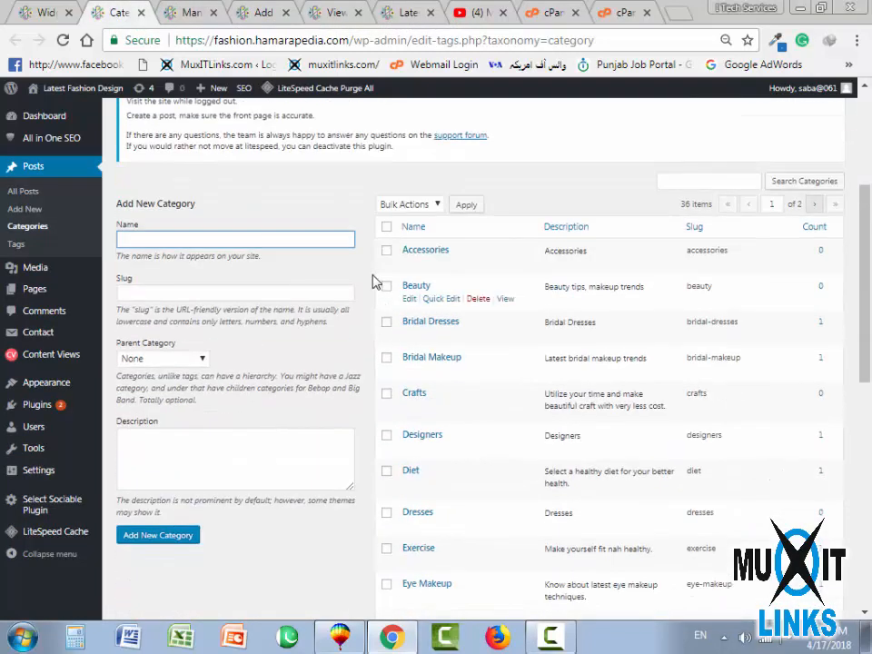
pyautogui.moveTo(401, 249); pyautogui.dragTo(464, 250)
pyautogui.hotkey('ctrl', 'c')
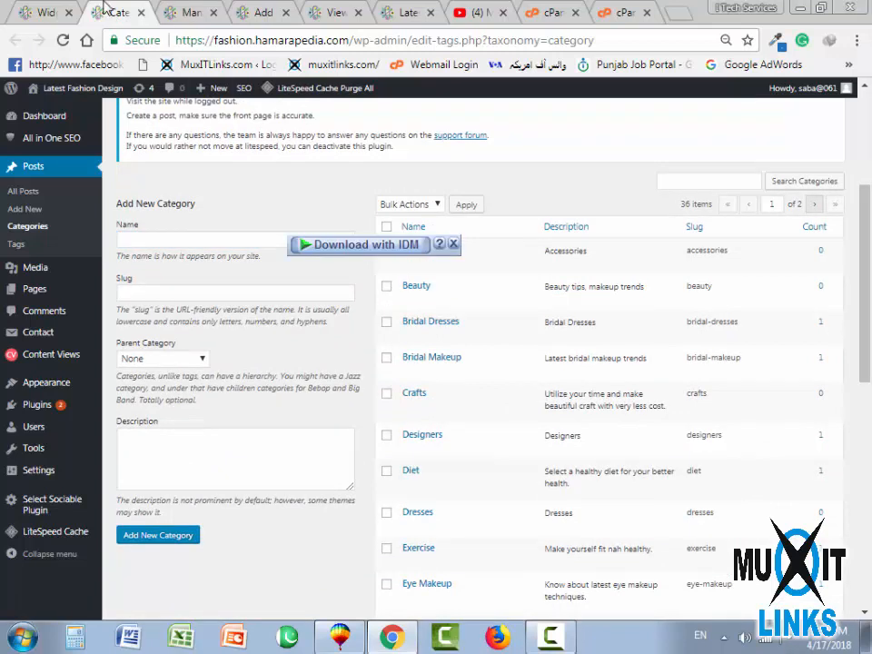
pyautogui.click(262, 12)
pyautogui.click(276, 186)
pyautogui.hotkey('ctrl', 'v')
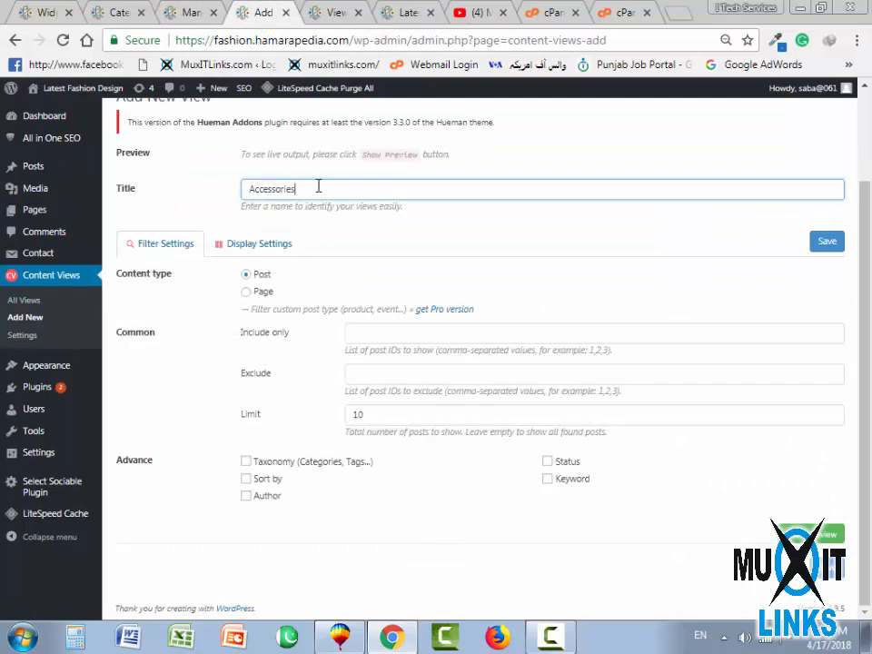
pyautogui.hotkey('ctrl', 'a')
# Limit the view to 5 posts, filter it by the category Accessories, and save it
pyautogui.doubleClick(355, 414)
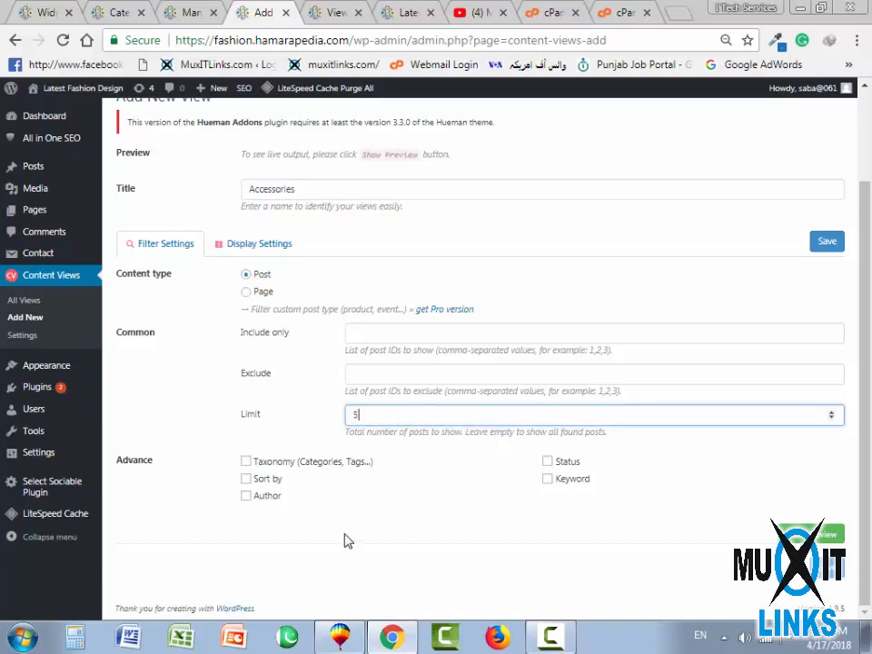
pyautogui.click(245, 461)
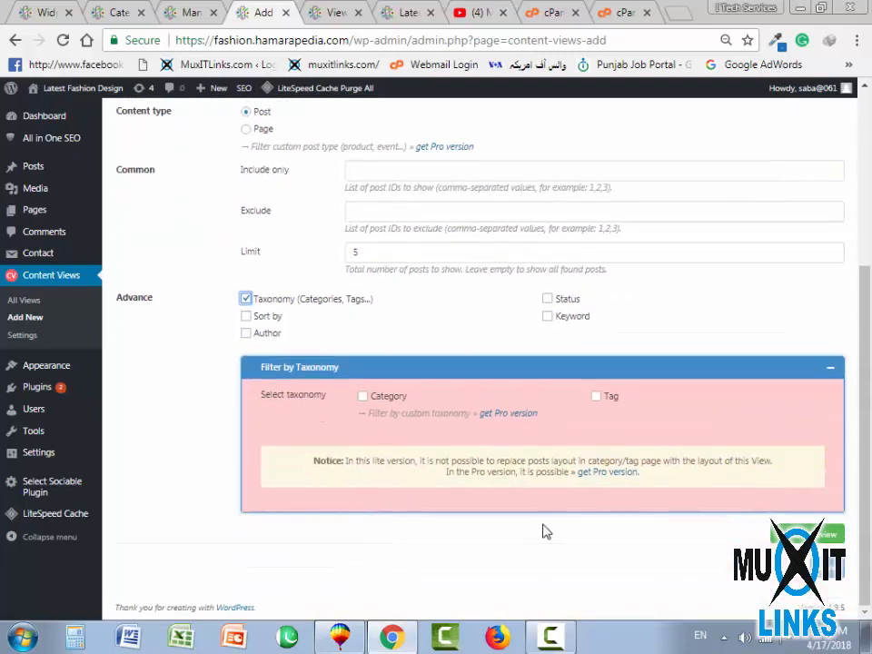
pyautogui.click(364, 398)
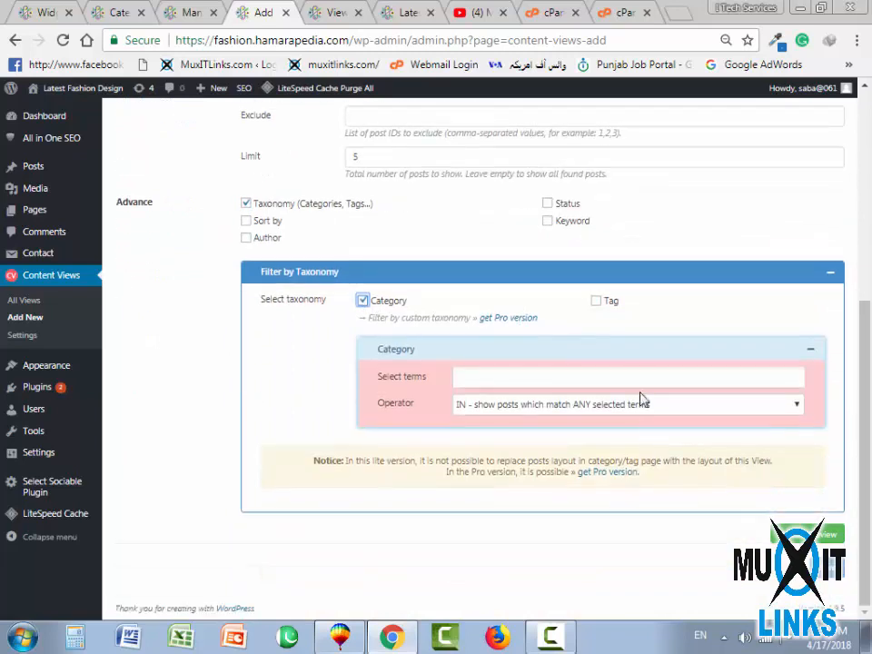
pyautogui.click(647, 375)
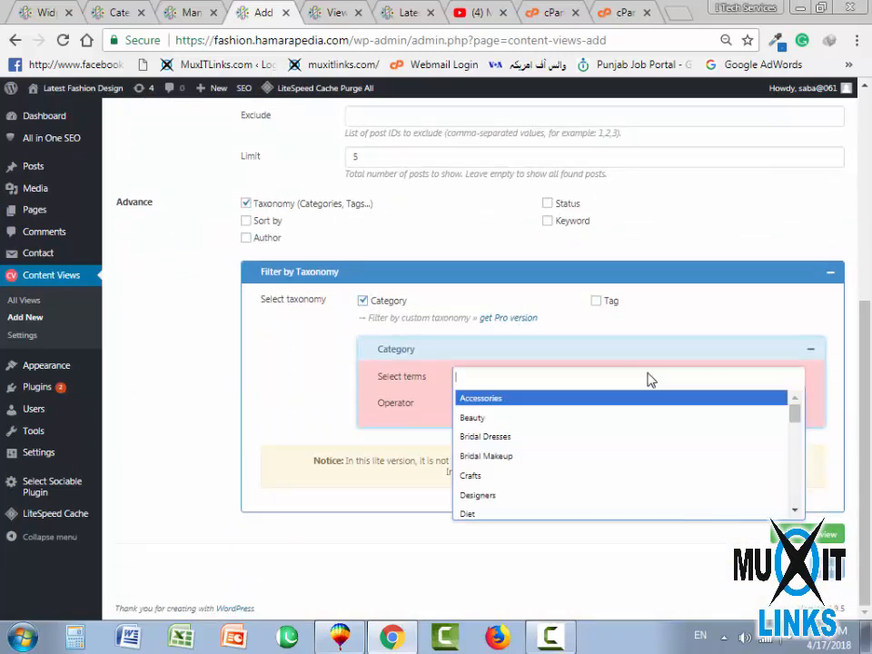
pyautogui.click(478, 399)
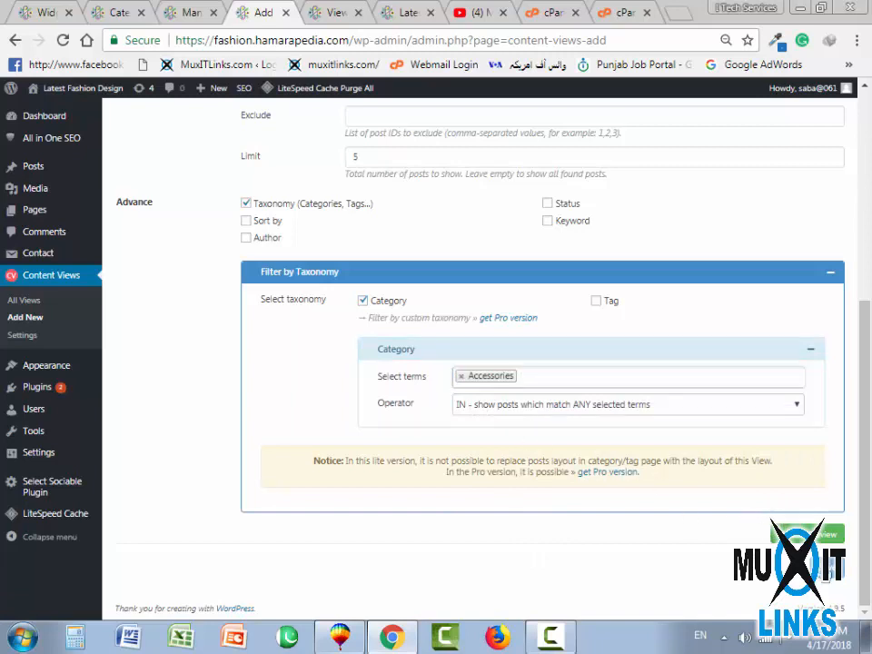
pyautogui.click(813, 534)
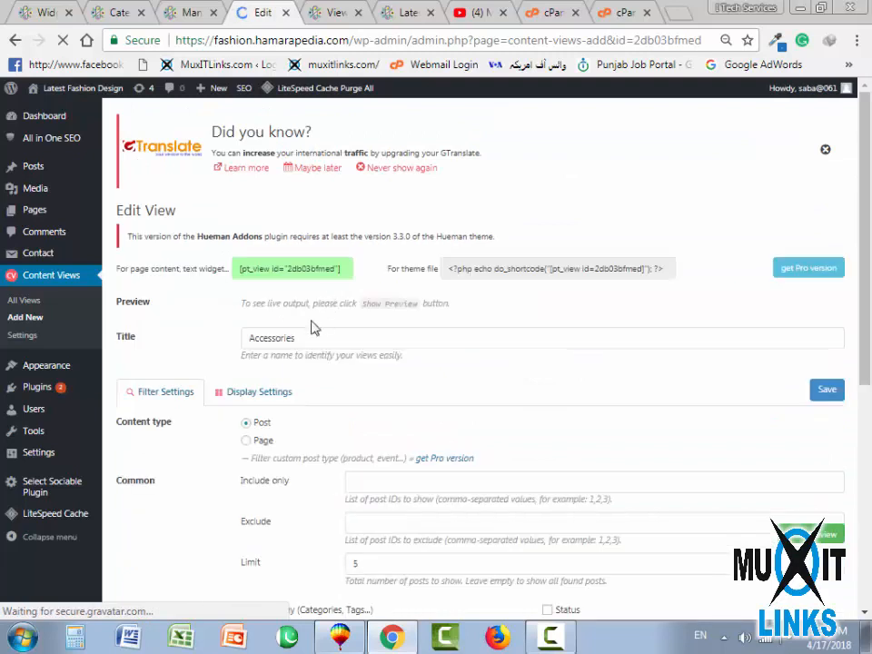
# Examine the Accessories view's shortcode and its display settings for items per row on desktop, tablet and mobile
pyautogui.moveTo(241, 269); pyautogui.dragTo(353, 274)
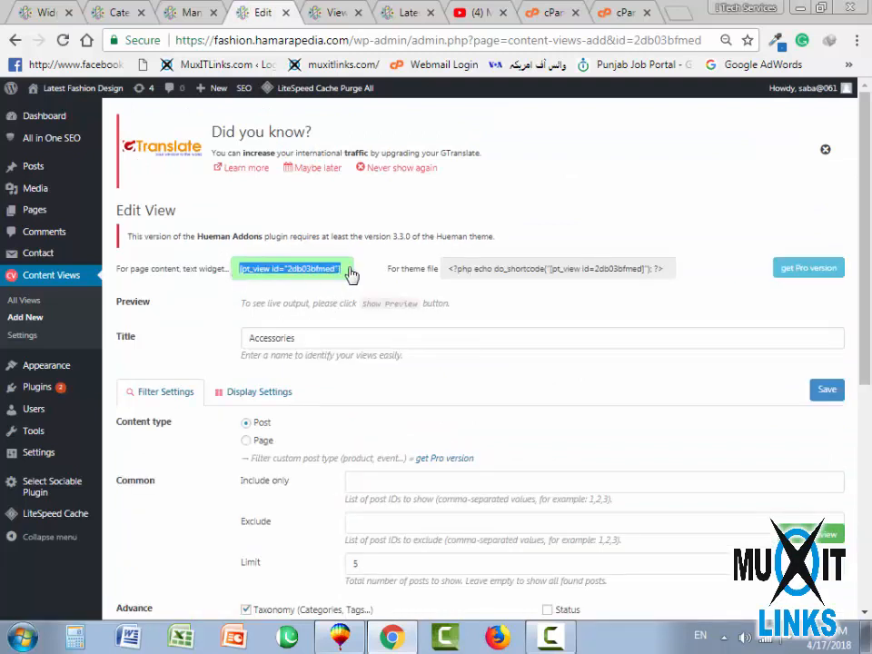
pyautogui.click(534, 318)
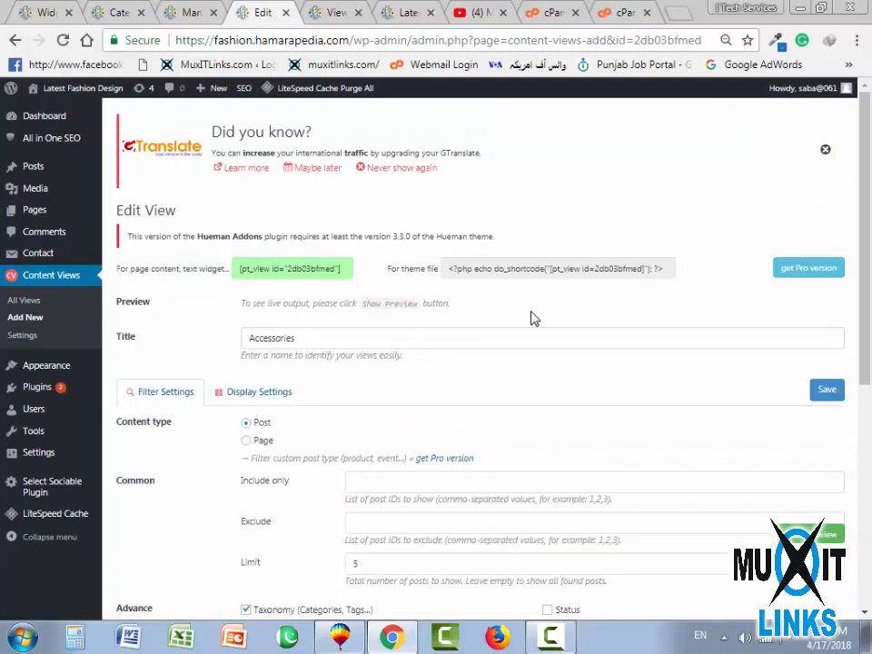
pyautogui.click(258, 405)
pyautogui.click(349, 480)
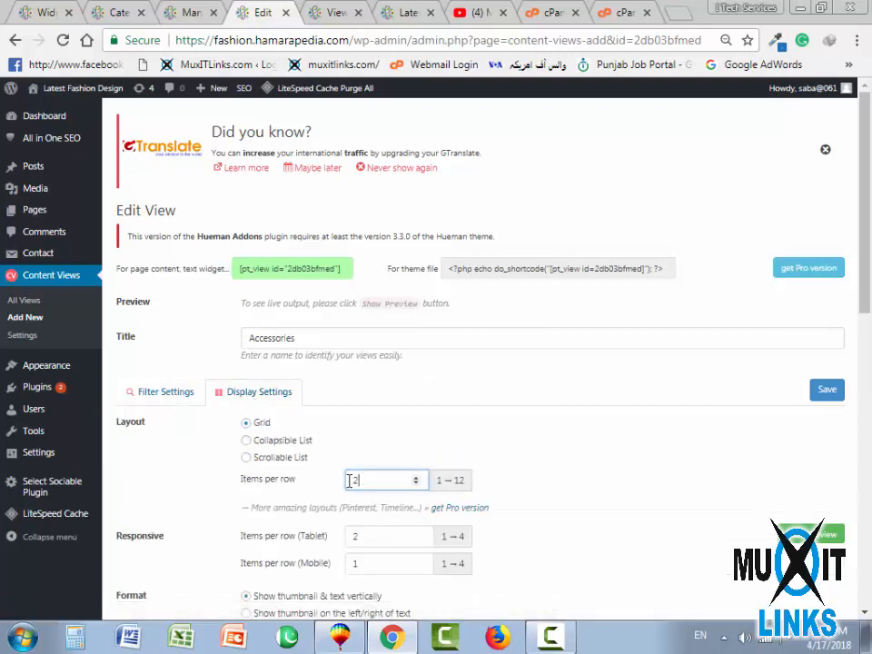
pyautogui.scroll(-1, 295, 418)
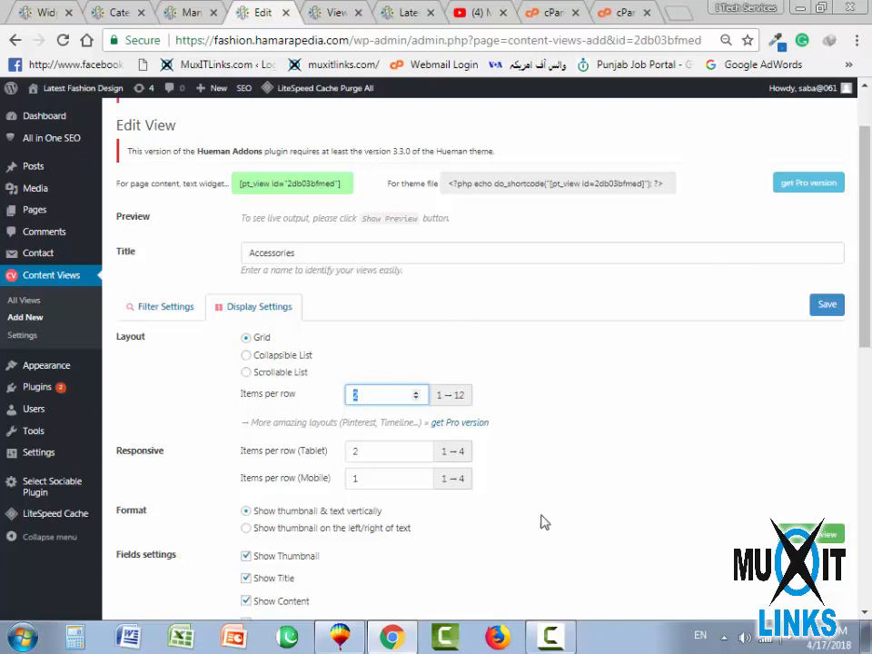
pyautogui.scroll(-4, 470, 465)
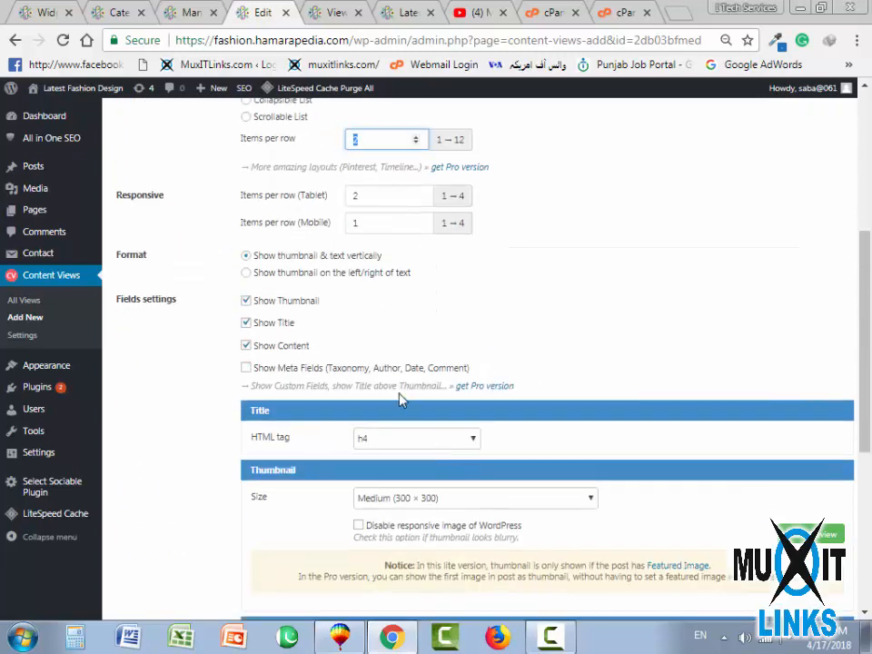
pyautogui.scroll(3, 336, 381)
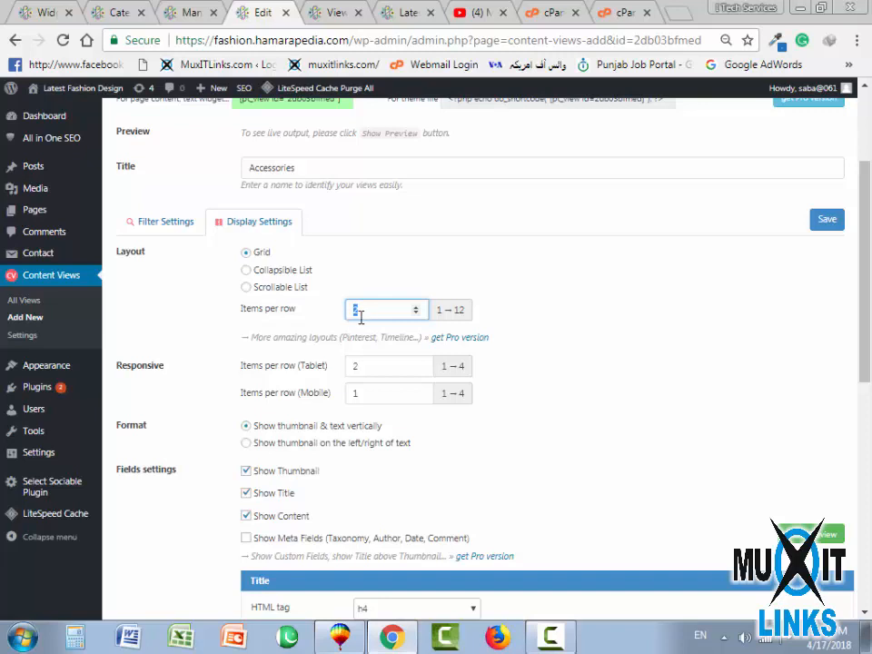
pyautogui.click(370, 287)
pyautogui.moveTo(371, 306); pyautogui.dragTo(320, 317)
pyautogui.moveTo(357, 366); pyautogui.dragTo(340, 374)
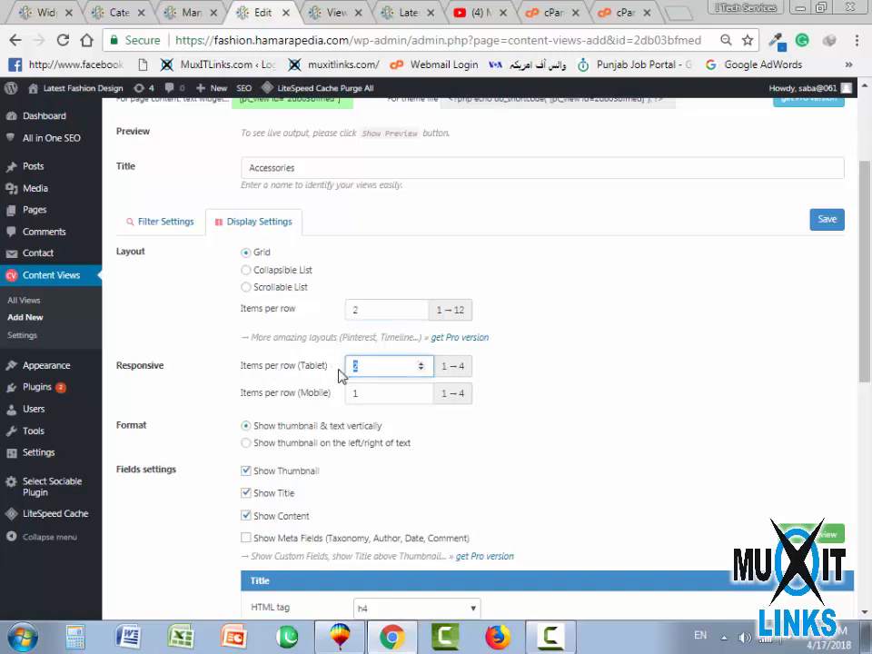
pyautogui.click(370, 394)
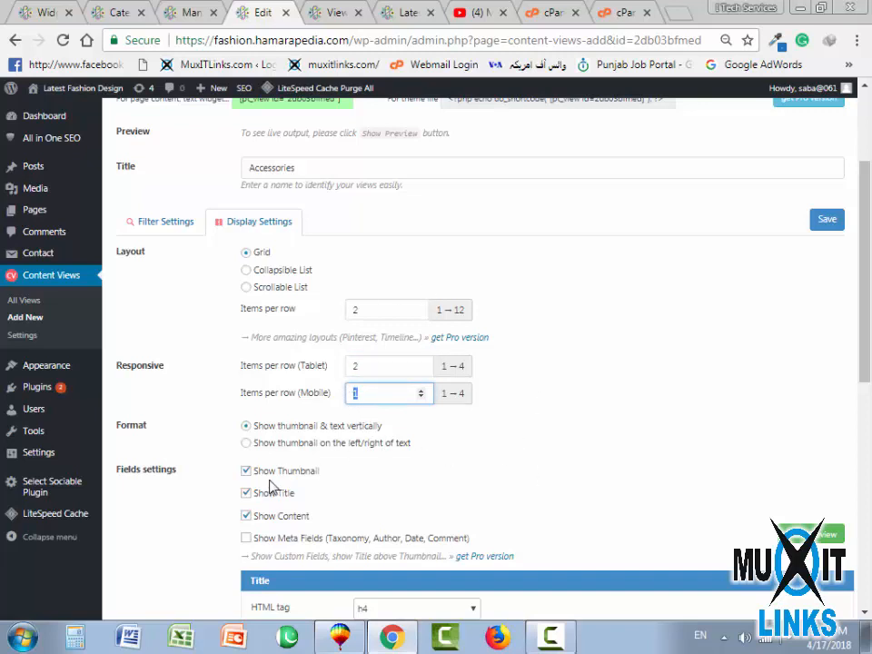
# Review the view's field, title HTML tag, thumbnail size and excerpt length settings, keeping h4 for the title
pyautogui.scroll(-1, 272, 459)
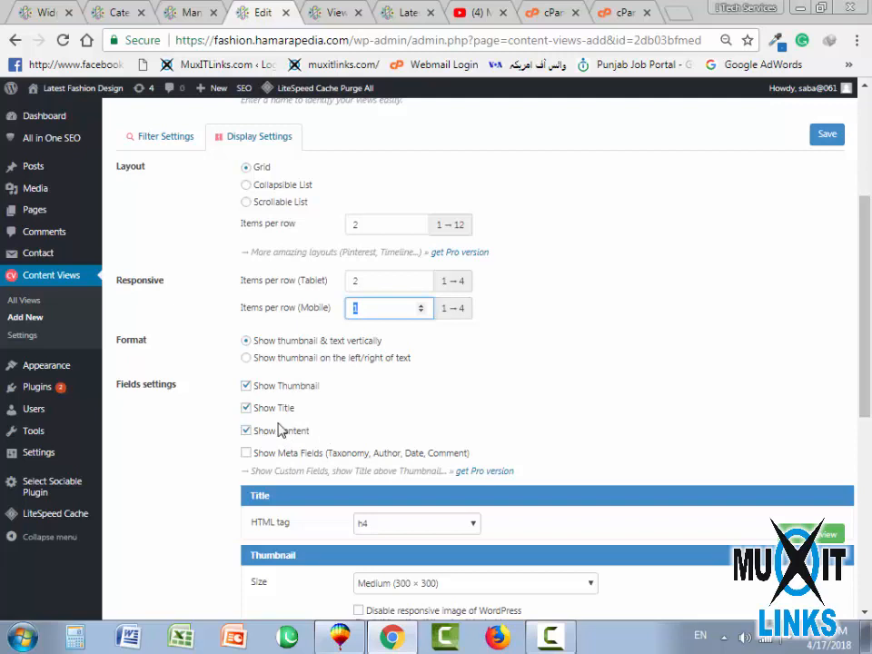
pyautogui.scroll(-2, 334, 422)
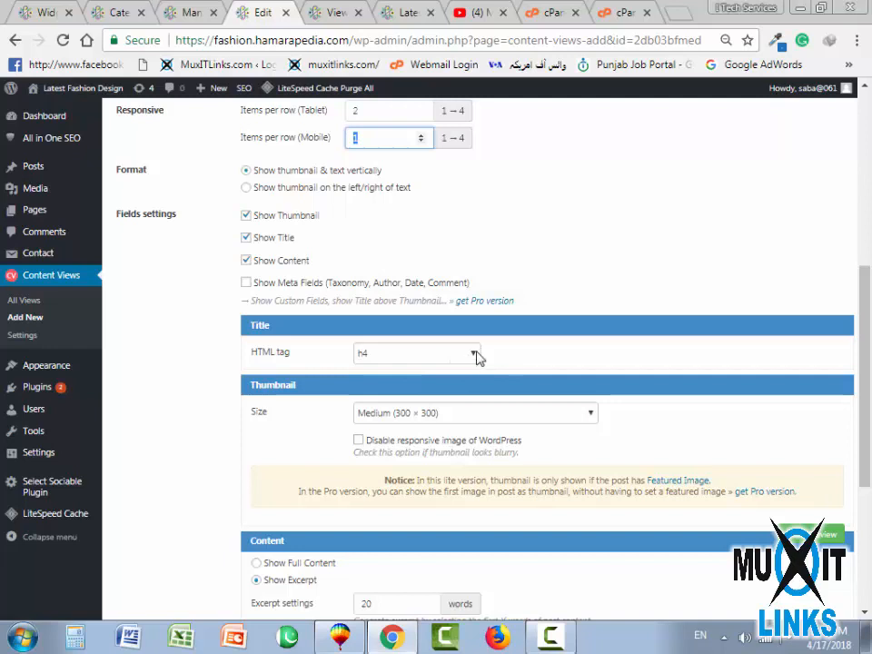
pyautogui.click(474, 356)
pyautogui.click(381, 414)
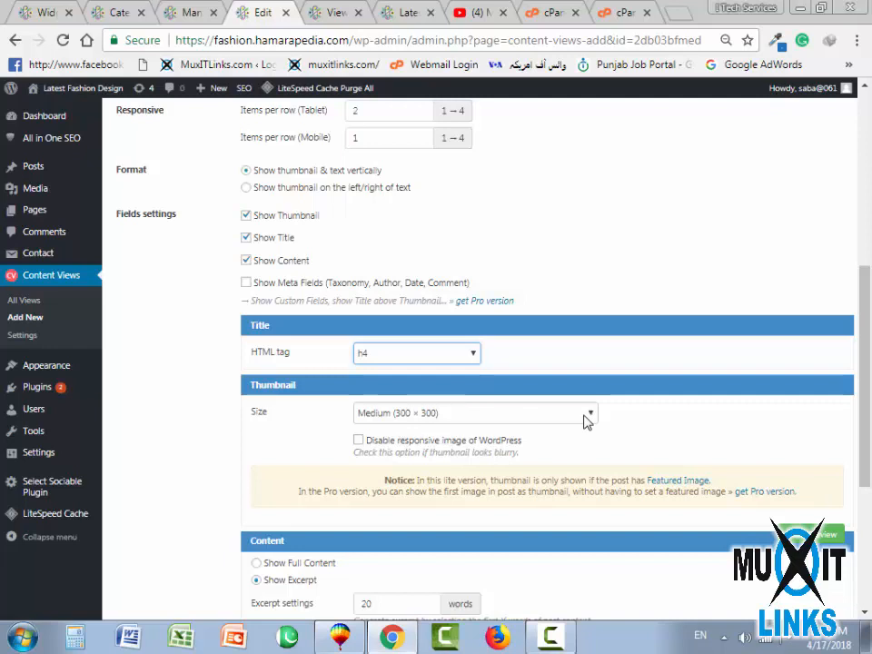
pyautogui.scroll(-3, 604, 536)
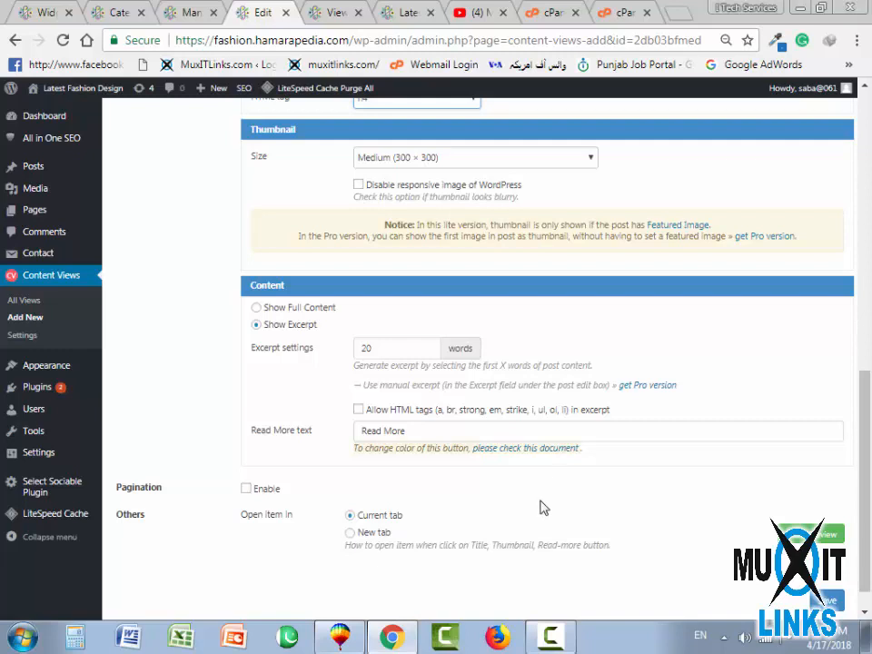
pyautogui.doubleClick(375, 352)
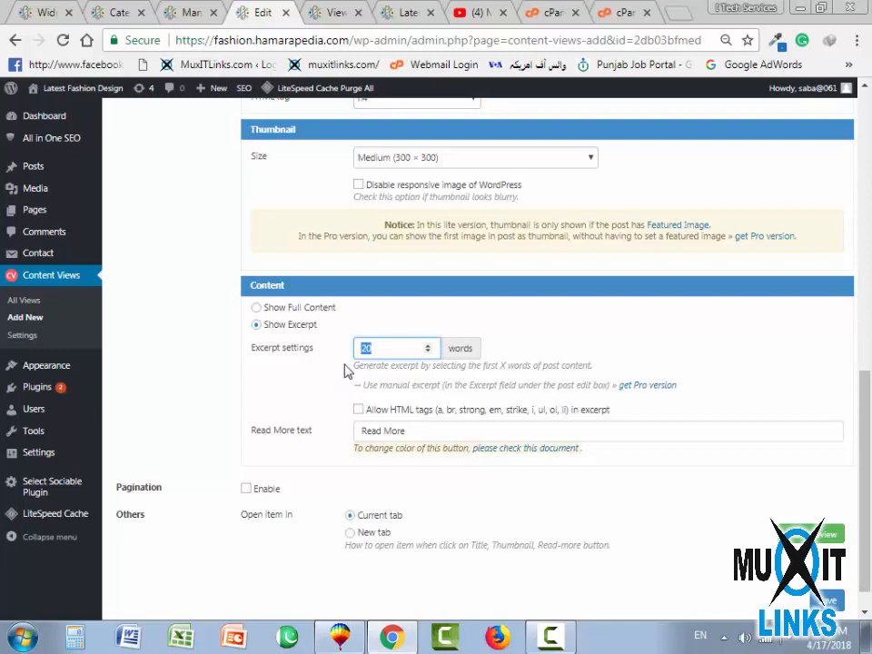
# Check the posts on the site's home page and the post categories, and return to the view's settings
pyautogui.click(406, 11)
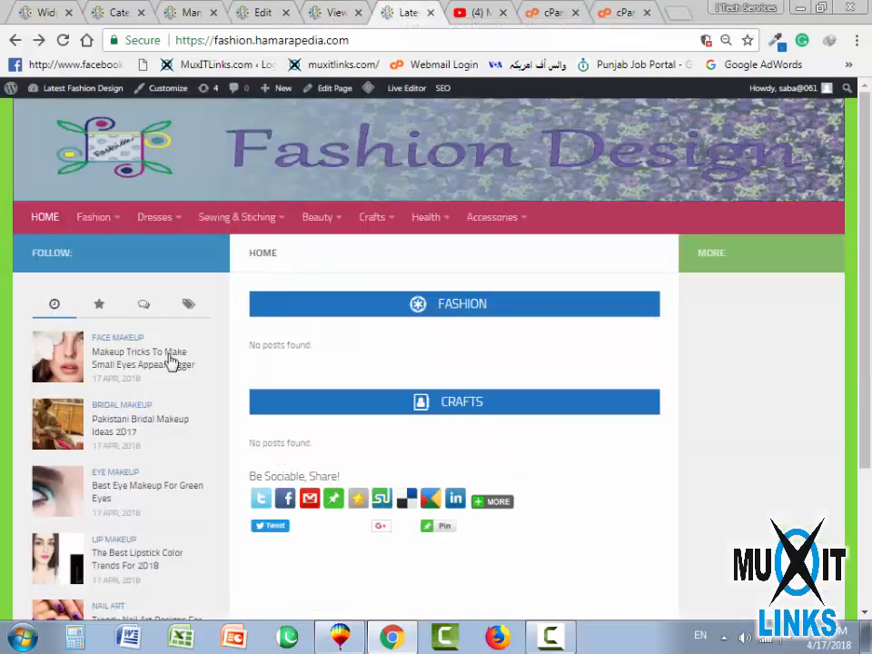
pyautogui.scroll(-1, 363, 495)
pyautogui.scroll(-2, 432, 466)
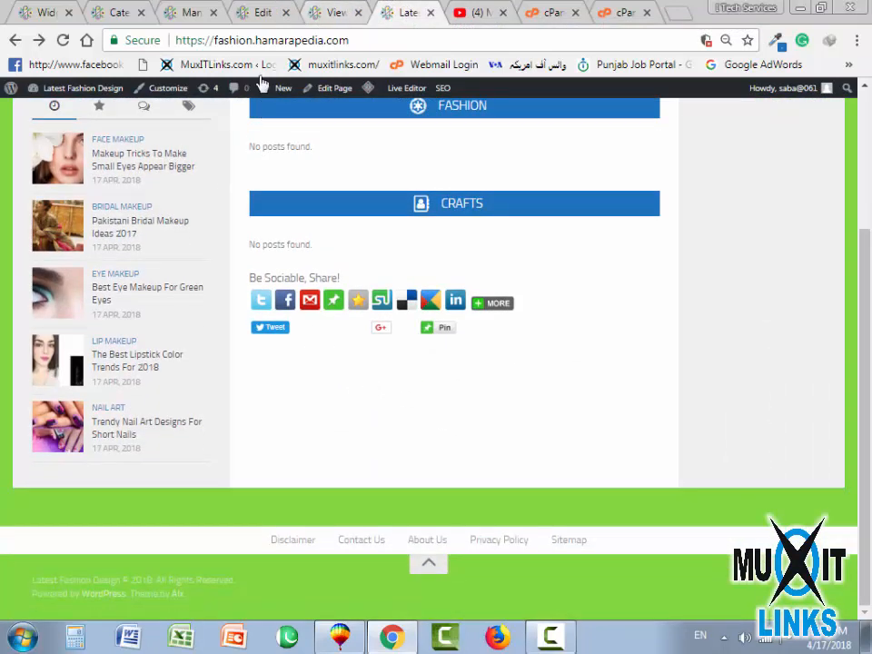
pyautogui.click(117, 11)
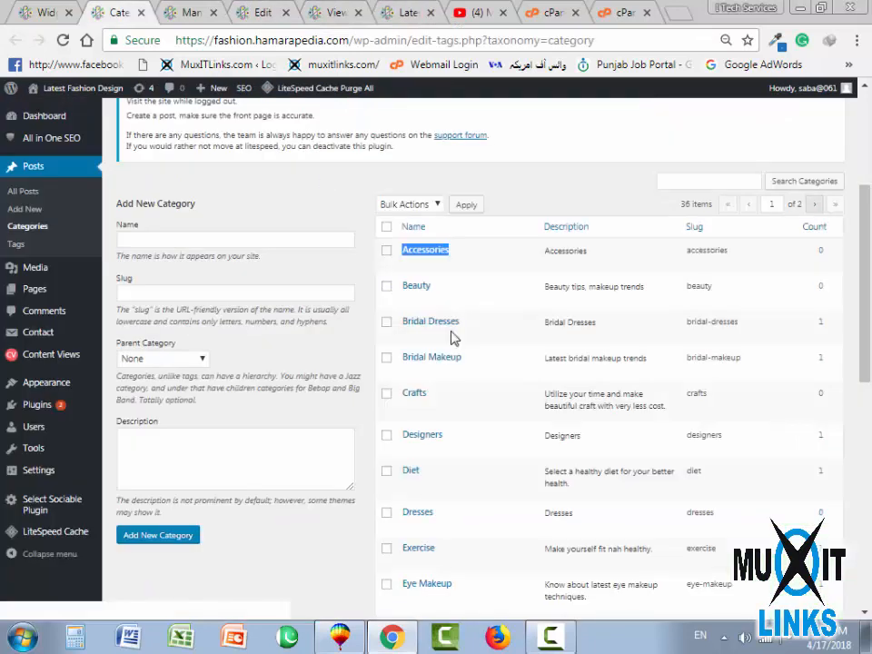
pyautogui.click(255, 11)
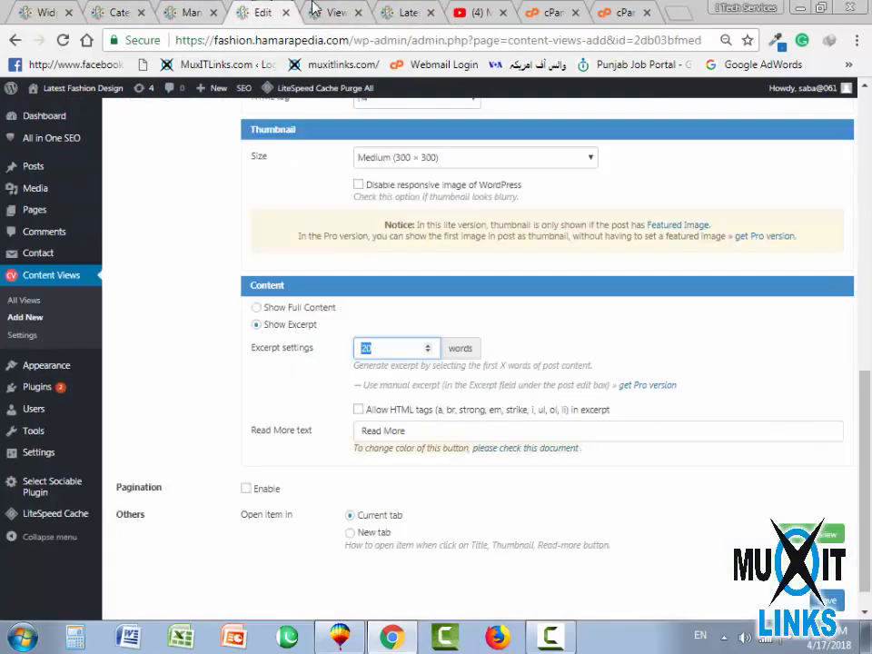
# Review the view's Read More text and save the Accessories view
pyautogui.scroll(-1, 593, 546)
pyautogui.moveTo(410, 398); pyautogui.dragTo(345, 414)
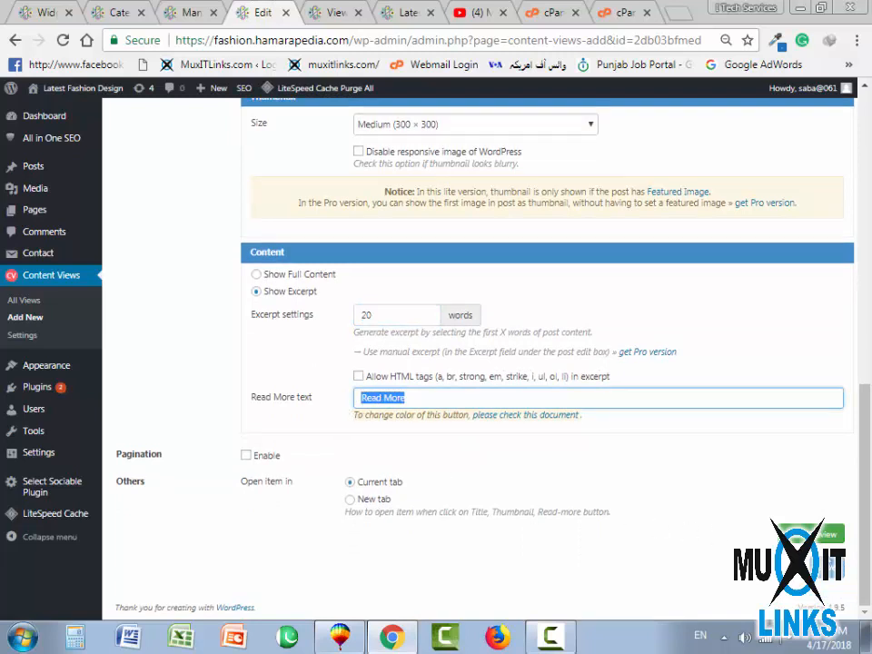
pyautogui.click(833, 570)
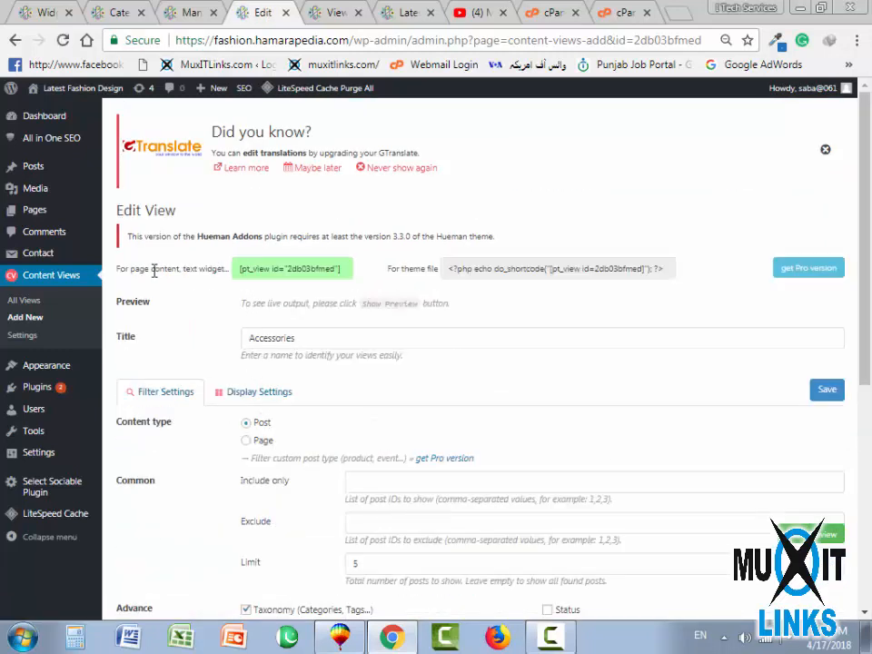
# Select the Accessories view's shortcode, open the Pages list in a new browser tab, and open the Home page for editing
pyautogui.moveTo(235, 272); pyautogui.dragTo(349, 272)
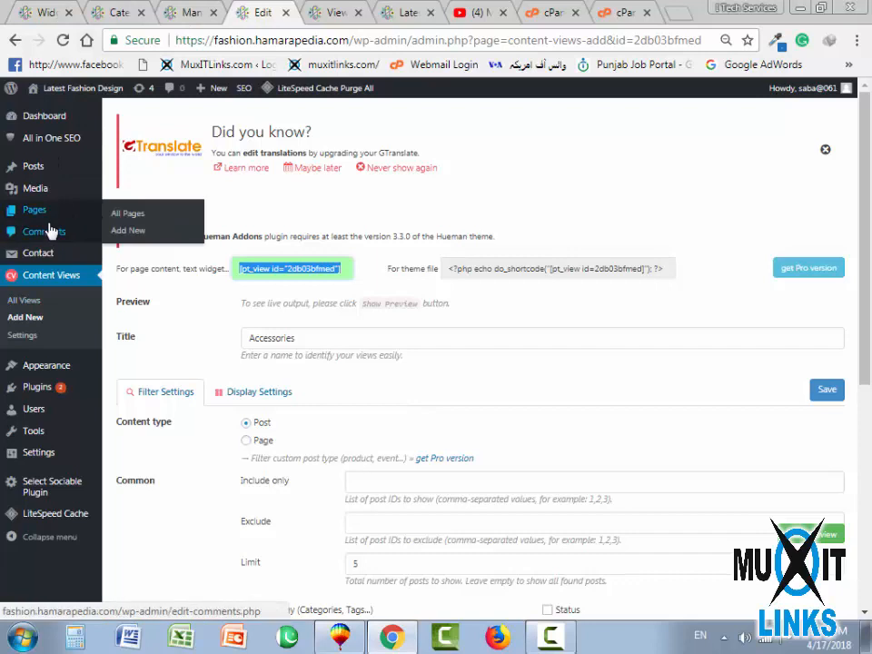
pyautogui.moveTo(46, 214)
pyautogui.rightClick(125, 215)
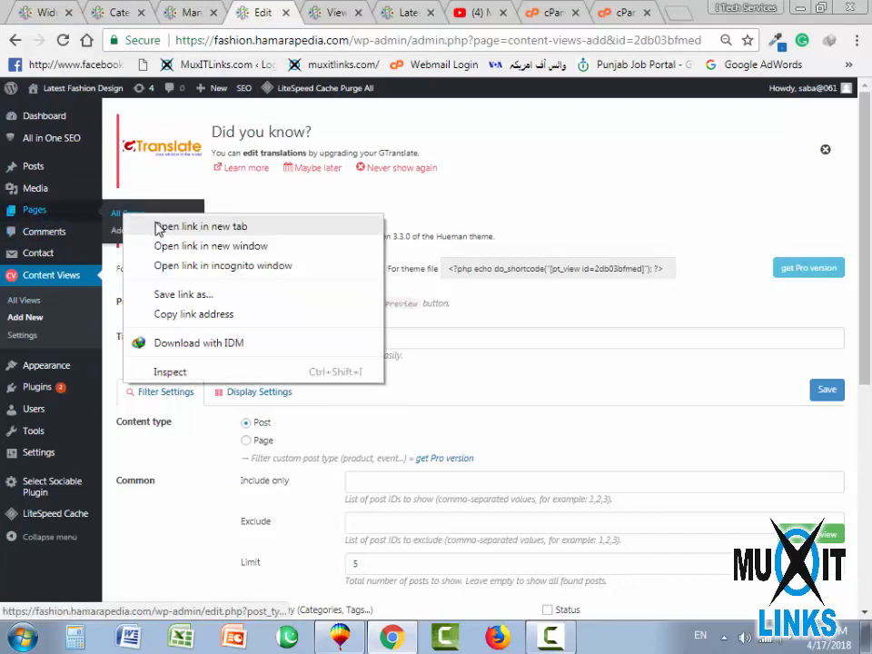
pyautogui.click(162, 227)
pyautogui.hotkey('ctrl', 'Tab')
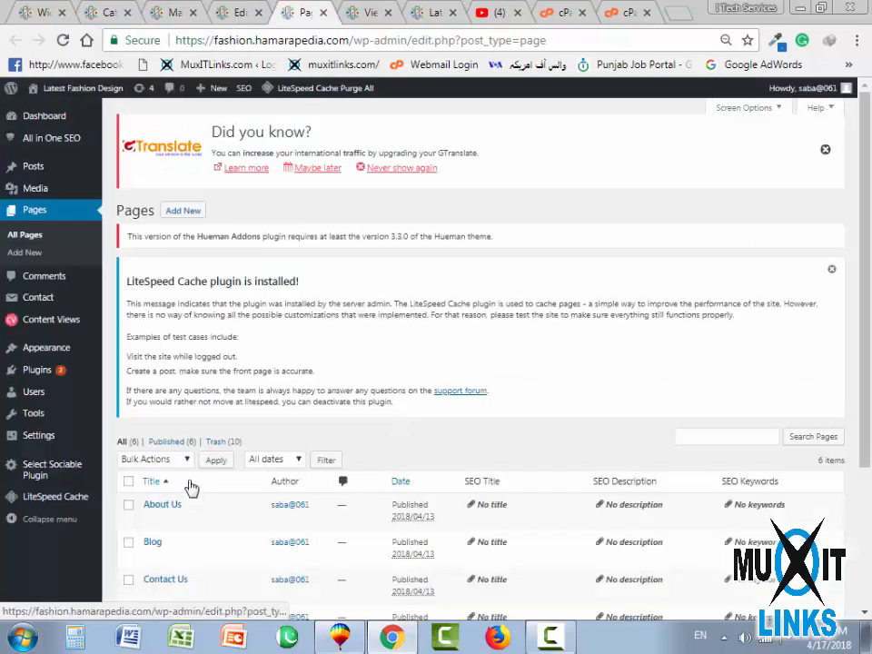
pyautogui.scroll(-3, 196, 488)
pyautogui.click(150, 471)
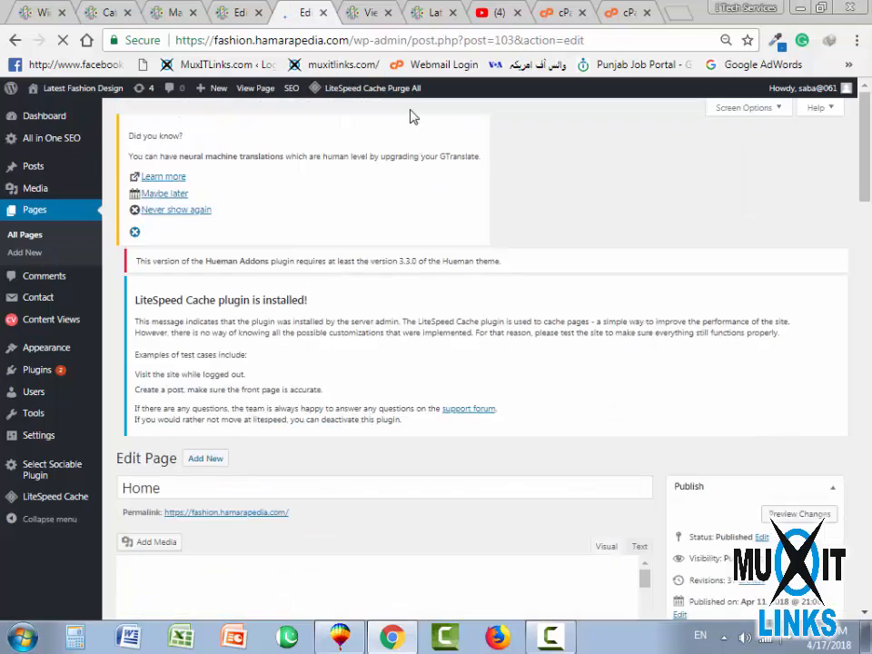
# Duplicate the CRAFTS button row and the last text row on the Home page, placing the duplicated button between the two matching text rows
pyautogui.scroll(-3, 312, 376)
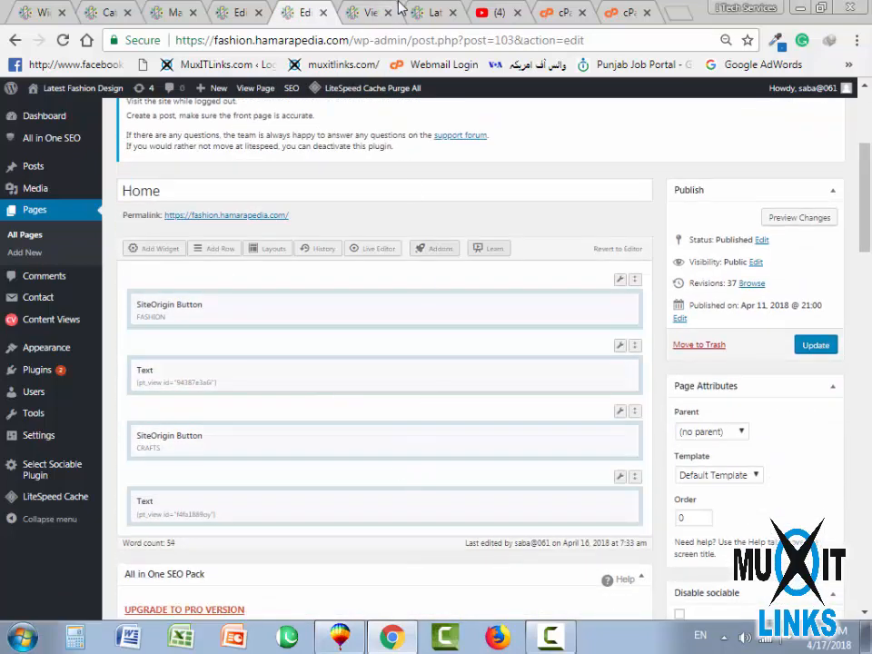
pyautogui.click(432, 11)
pyautogui.scroll(3, 461, 380)
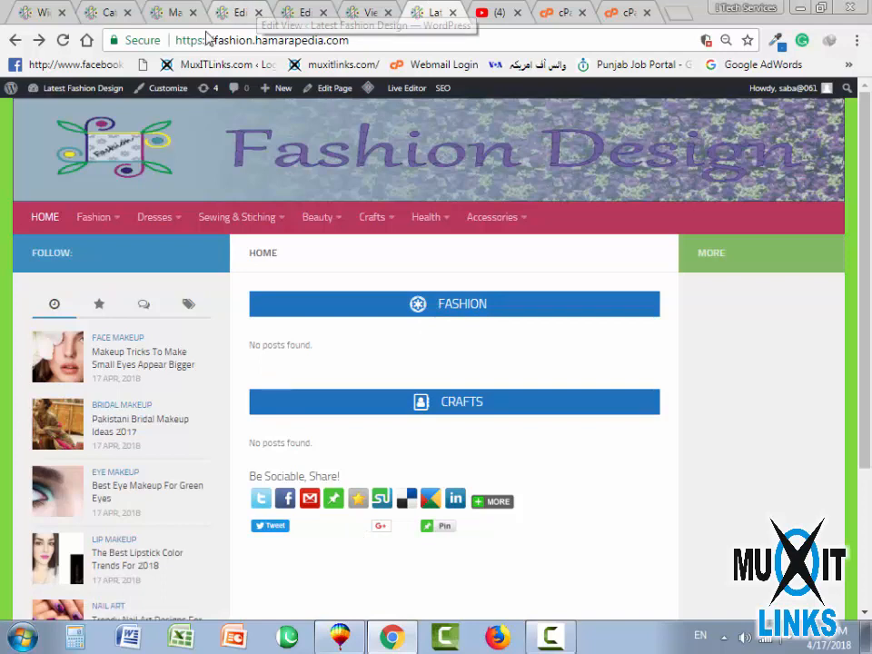
pyautogui.click(302, 8)
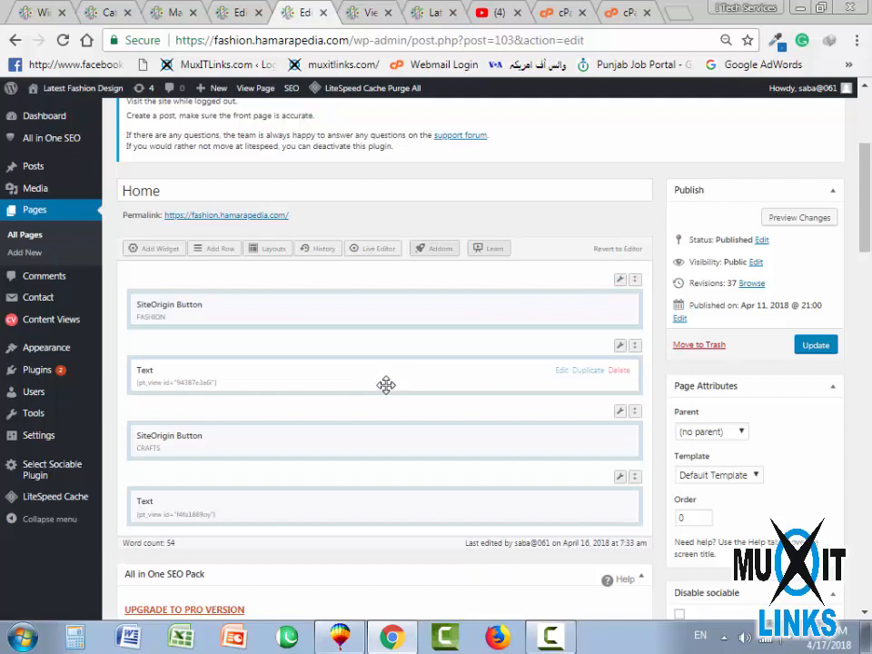
pyautogui.moveTo(633, 415)
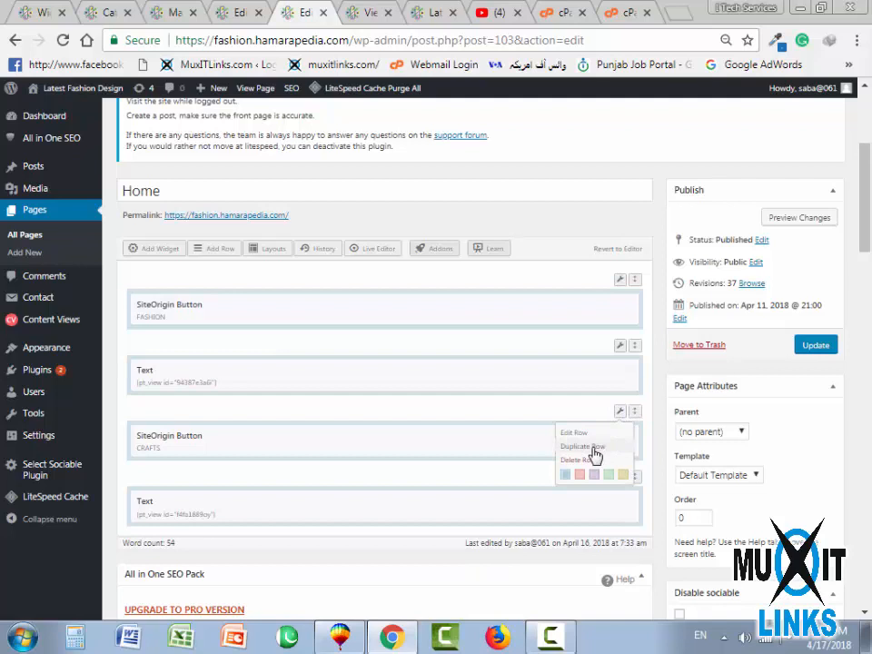
pyautogui.click(595, 451)
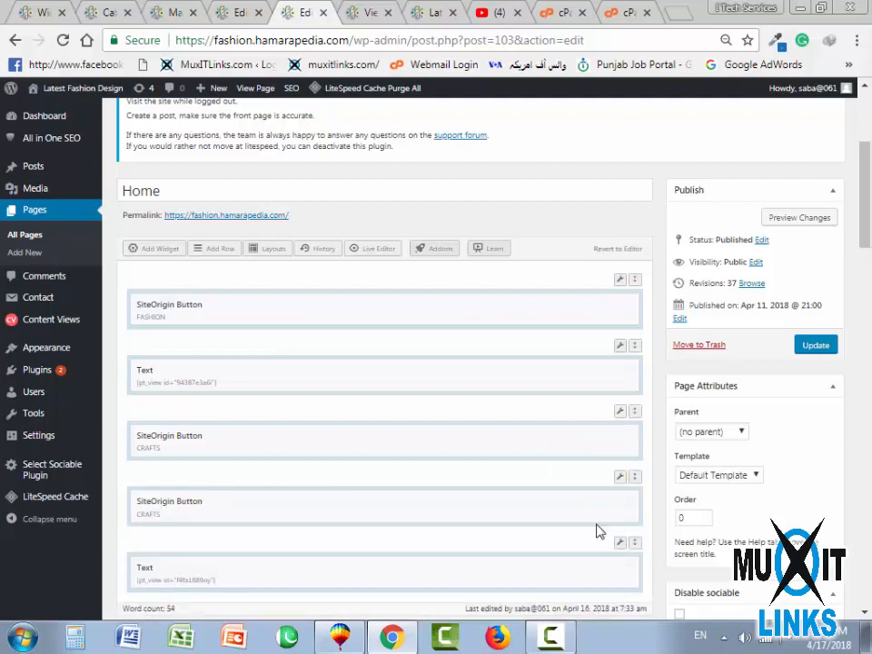
pyautogui.scroll(-3, 598, 529)
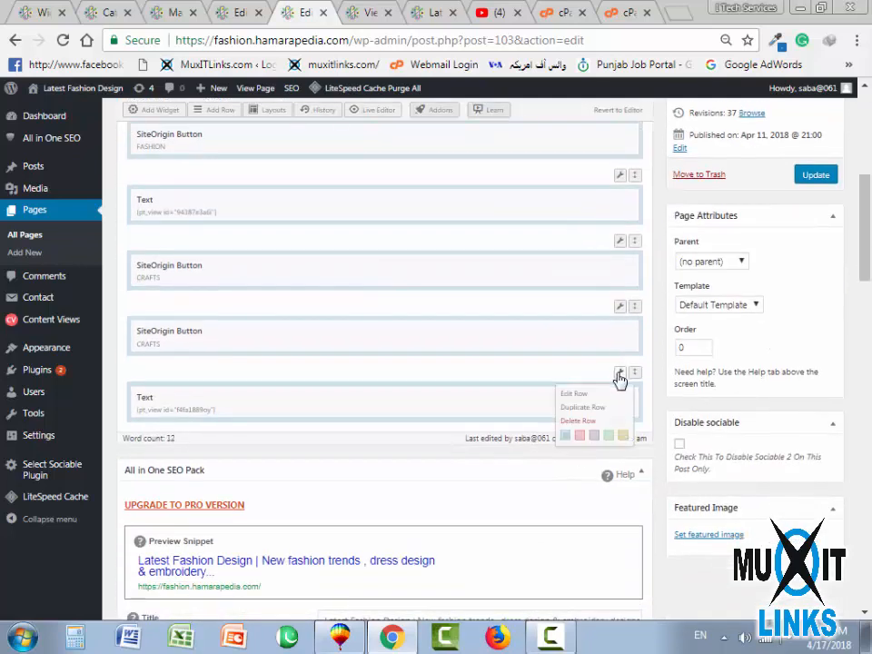
pyautogui.click(578, 414)
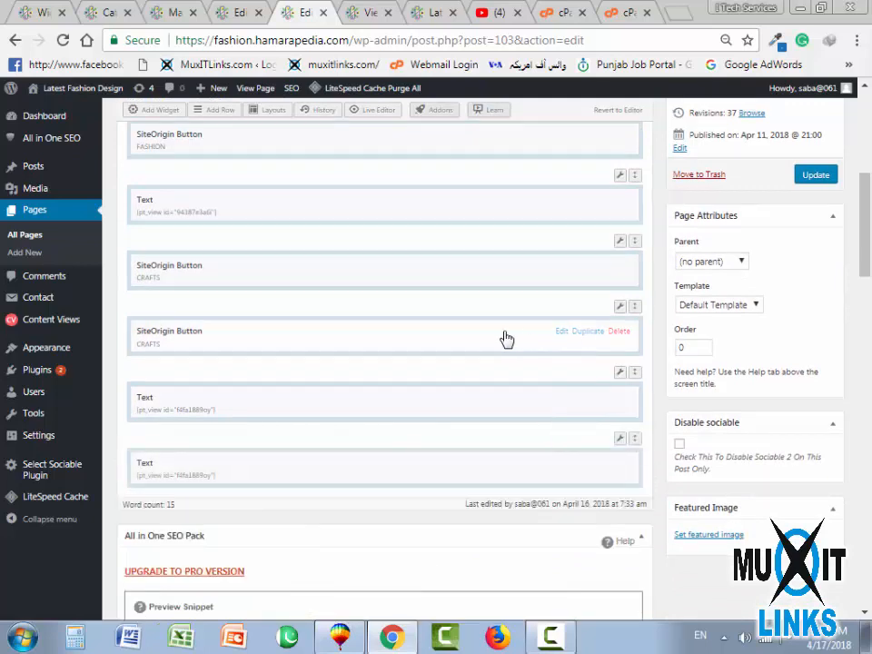
pyautogui.moveTo(634, 306); pyautogui.dragTo(598, 419)
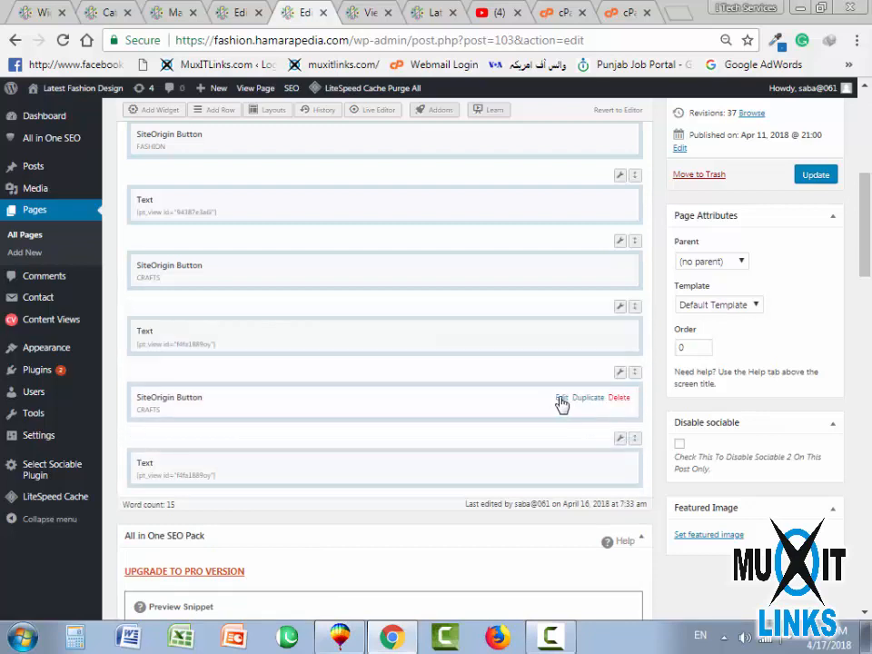
# Set the duplicated SiteOrigin button's text to ACCESSORIES
pyautogui.click(561, 400)
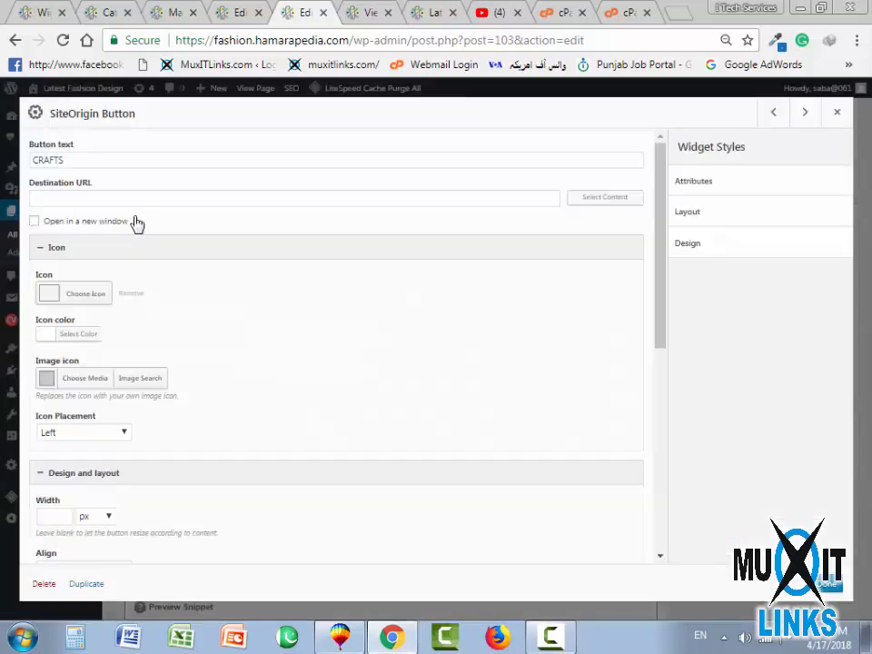
pyautogui.doubleClick(76, 160)
pyautogui.write('ACCESSORIE')
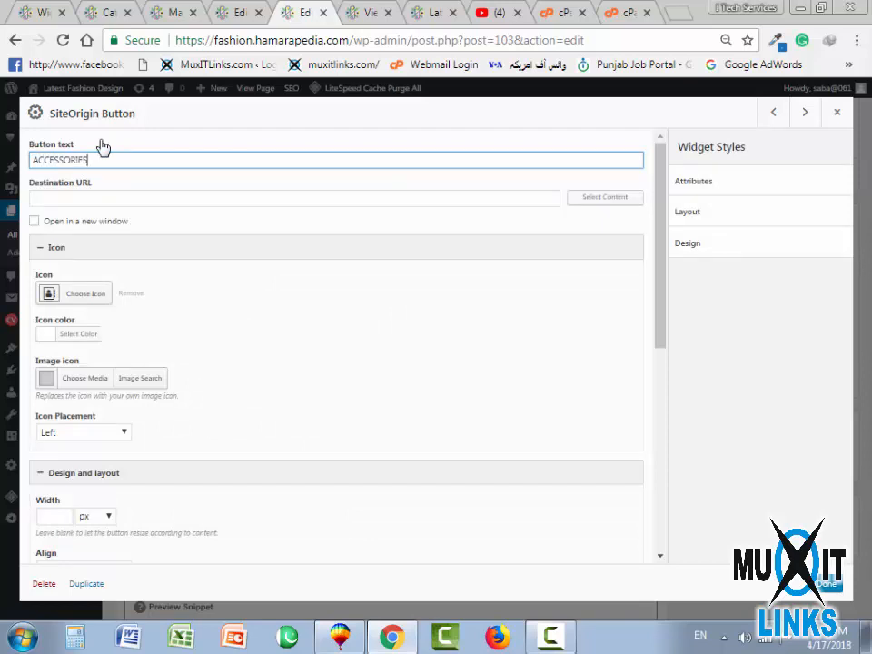
# Give the ACCESSORIES button the Font Awesome briefcase icon and update the Home page
pyautogui.click(49, 292)
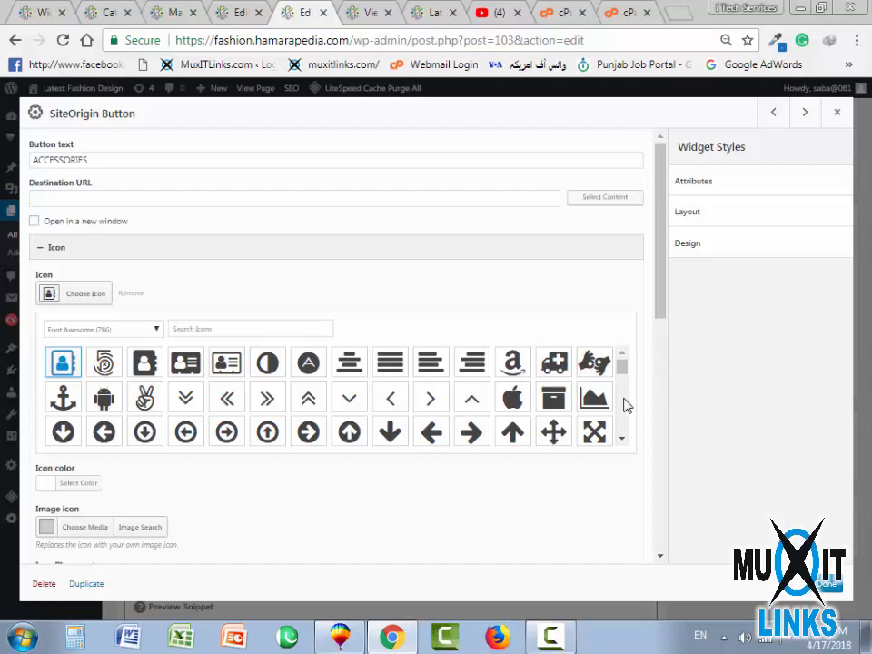
pyautogui.click(621, 441)
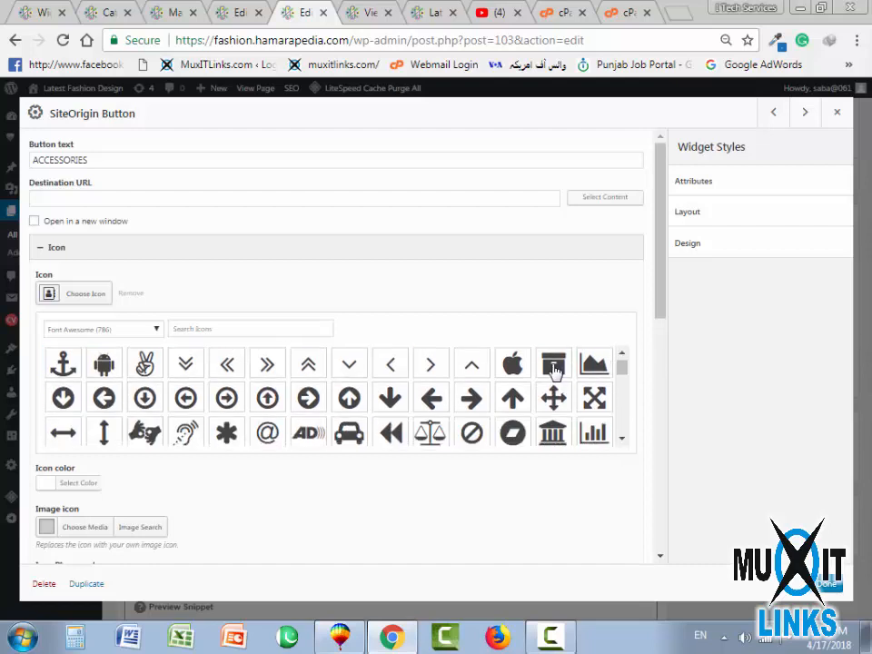
pyautogui.click(623, 440)
pyautogui.click(622, 439)
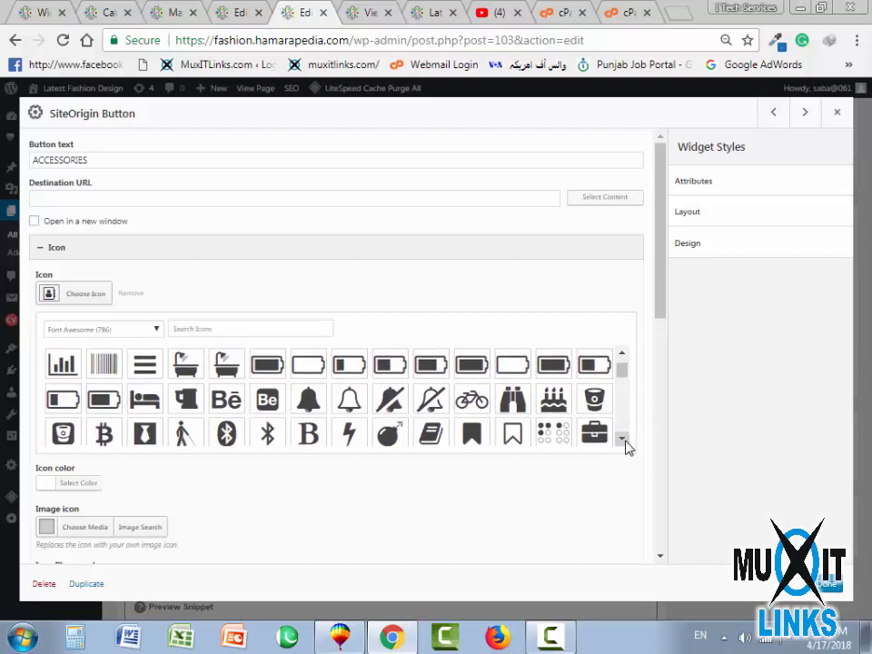
pyautogui.click(623, 439)
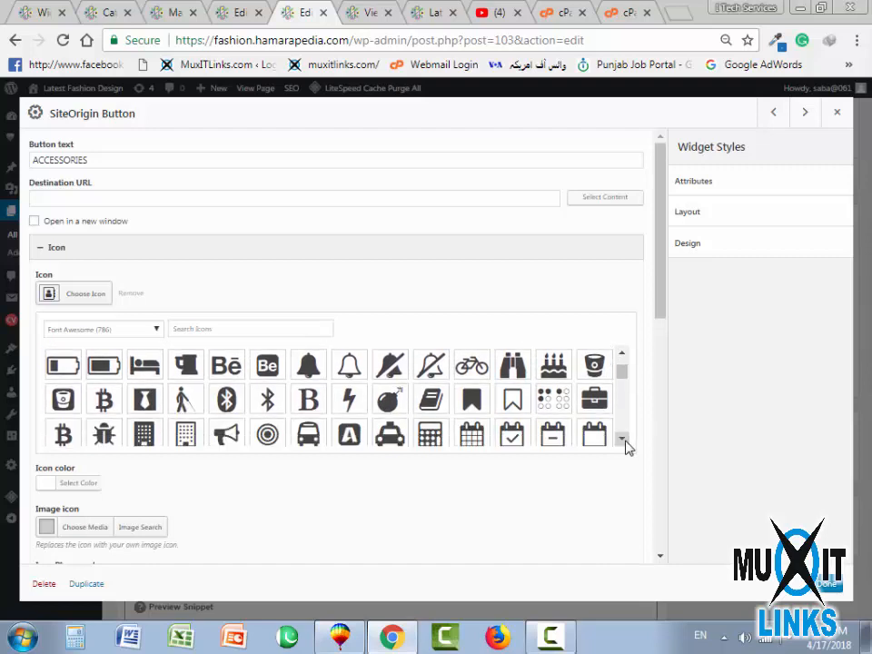
pyautogui.click(597, 406)
pyautogui.click(829, 588)
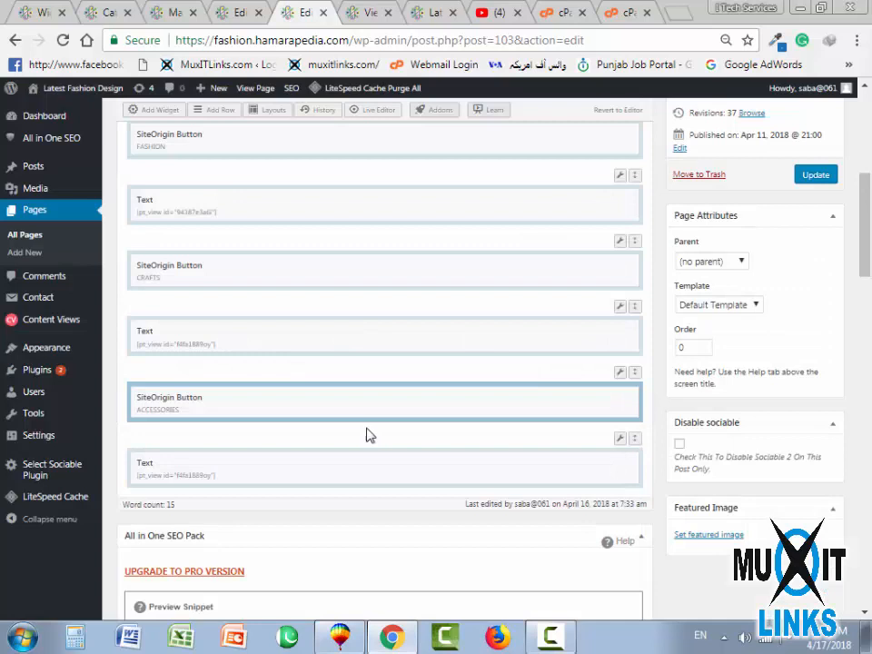
pyautogui.click(806, 174)
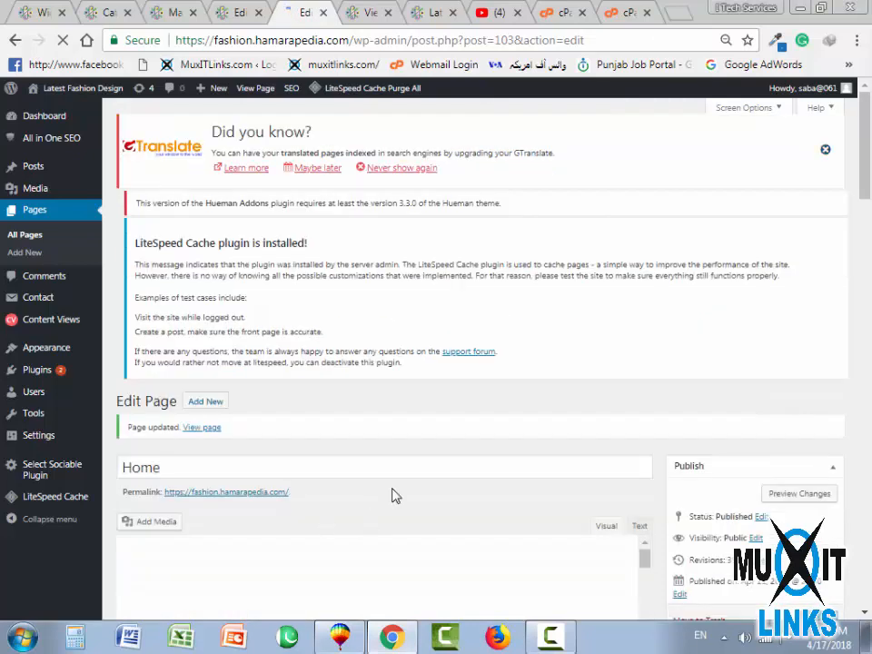
# Open the text widget below the ACCESSORIES button for editing and copy the Accessories view's shortcode from its settings page
pyautogui.scroll(-7, 354, 421)
pyautogui.moveTo(588, 247)
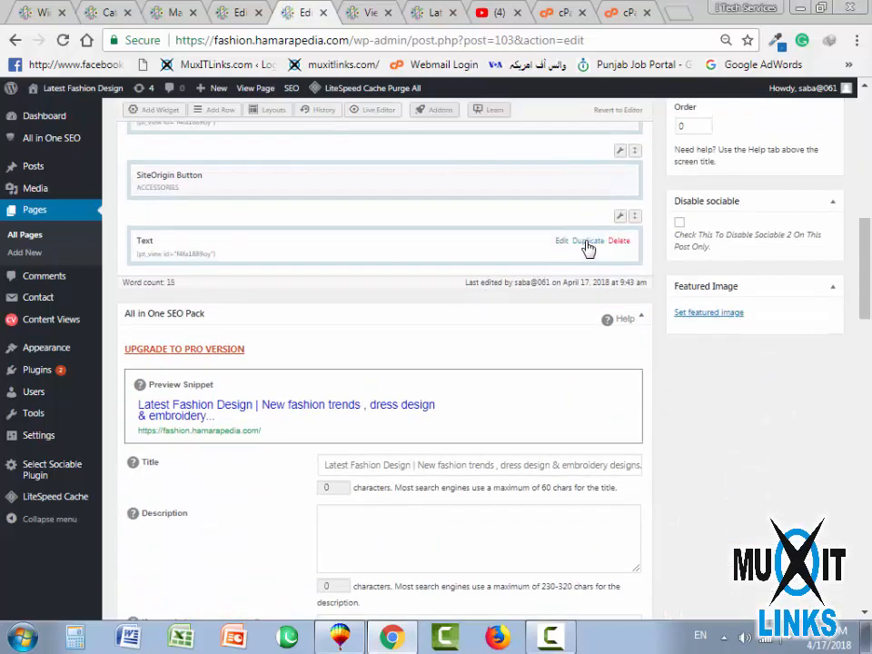
pyautogui.click(561, 242)
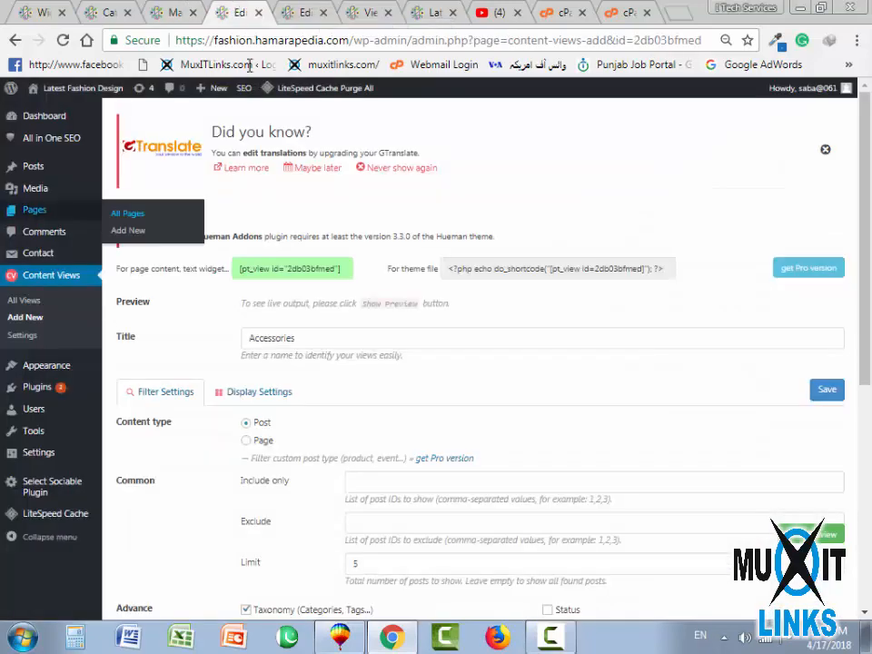
pyautogui.click(235, 11)
pyautogui.moveTo(239, 274); pyautogui.dragTo(338, 270)
pyautogui.rightClick(305, 265)
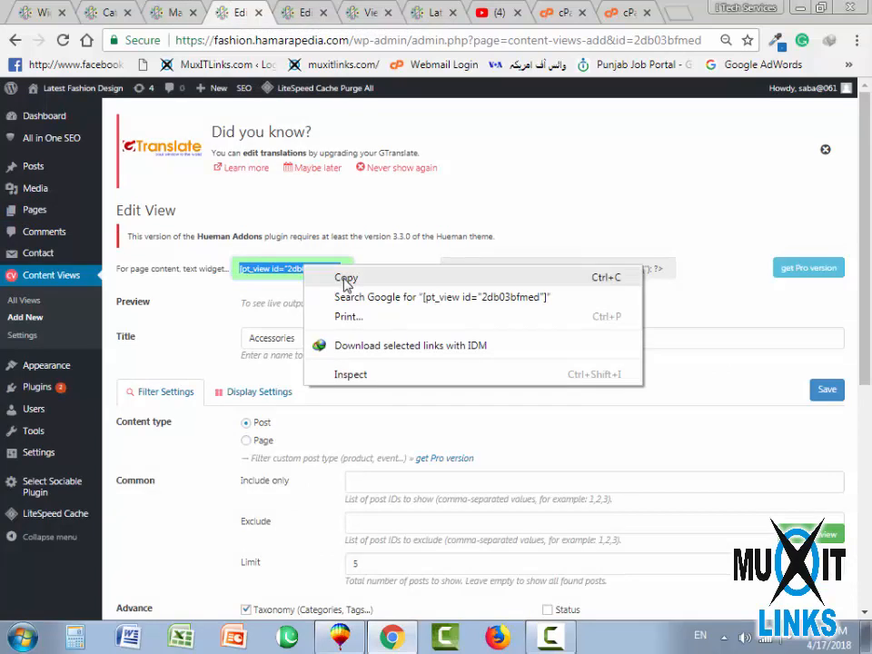
pyautogui.click(345, 280)
pyautogui.click(295, 13)
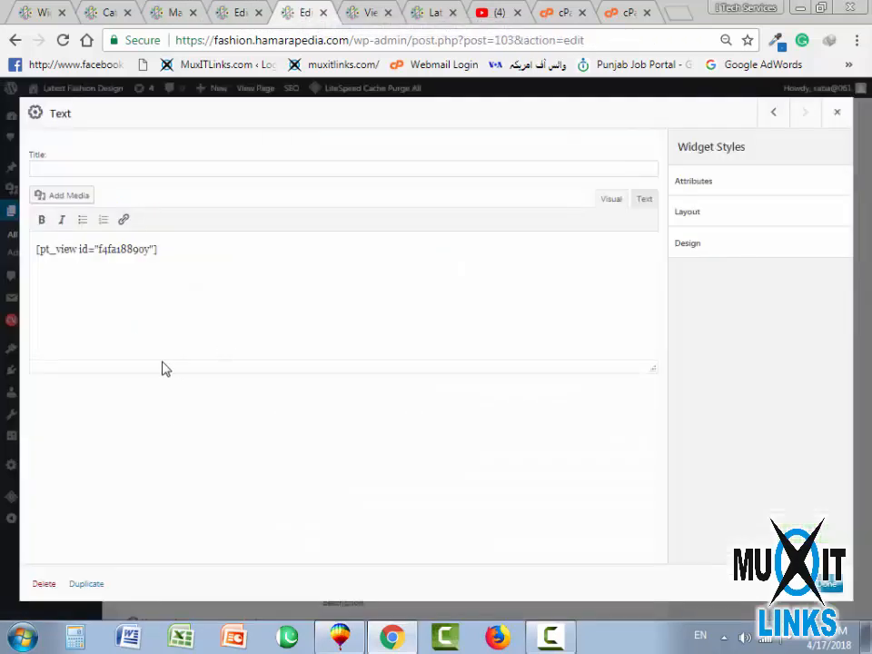
# Replace the shortcode in the text widget with [pt_view id="2db03bfmed"] and update the Home page
pyautogui.moveTo(170, 255); pyautogui.dragTo(28, 255)
pyautogui.press('BackSpace')
pyautogui.hotkey('ctrl', 'v')
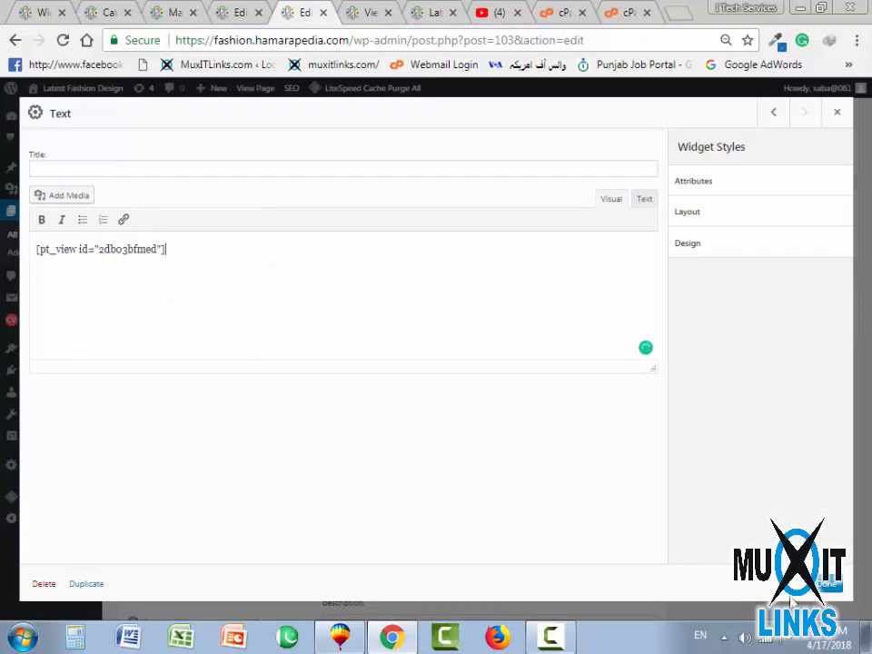
pyautogui.click(833, 586)
pyautogui.scroll(5, 792, 400)
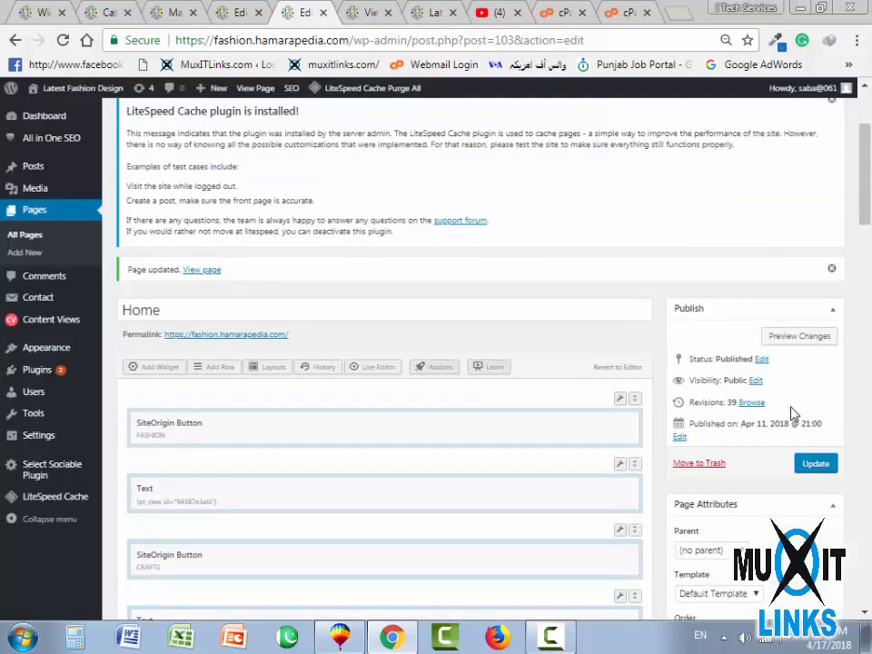
pyautogui.click(807, 472)
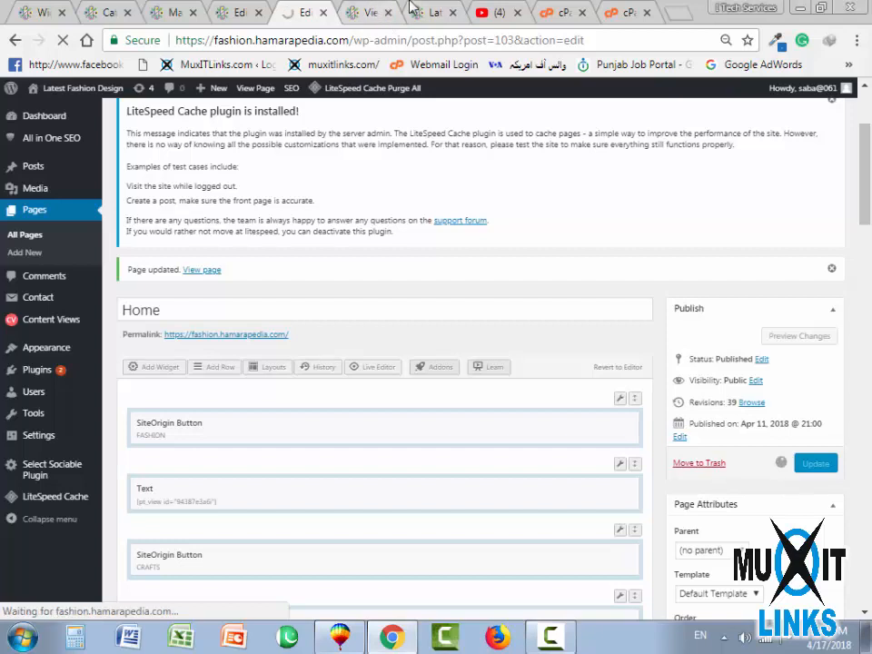
# Reload the site's live home page and check the content under the ACCESSORIES heading
pyautogui.click(435, 11)
pyautogui.click(62, 40)
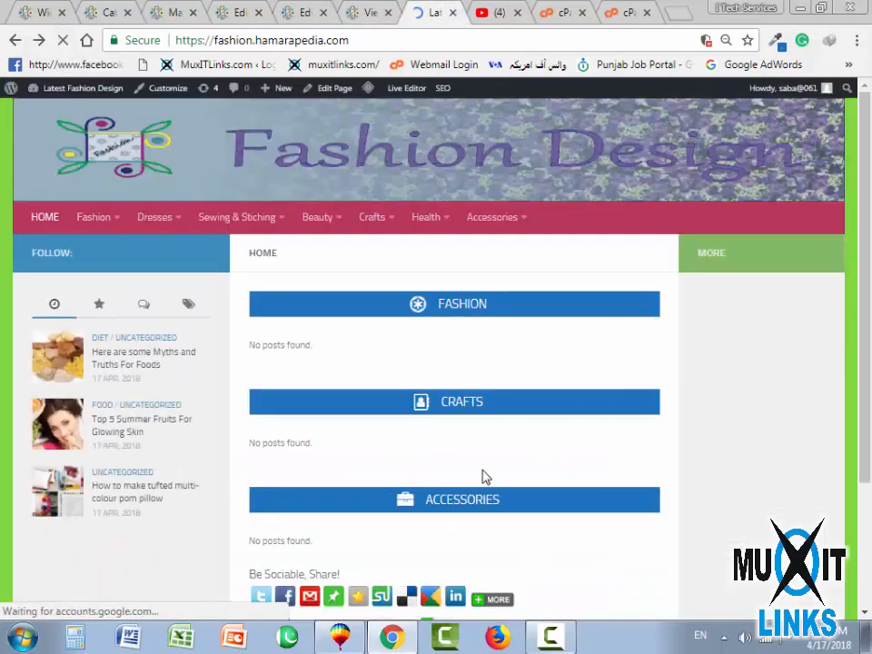
pyautogui.scroll(-2, 547, 445)
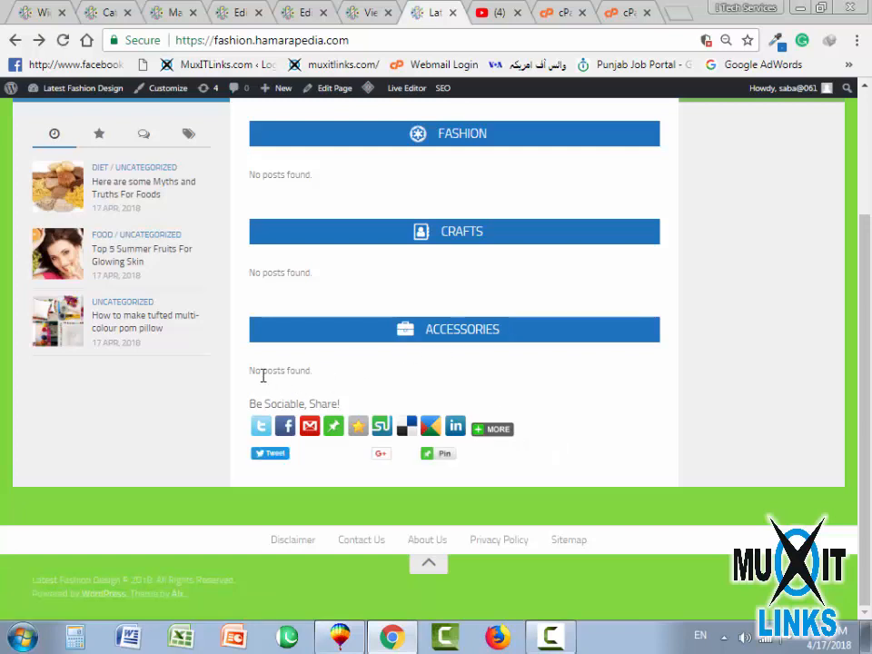
pyautogui.moveTo(251, 371); pyautogui.dragTo(409, 373)
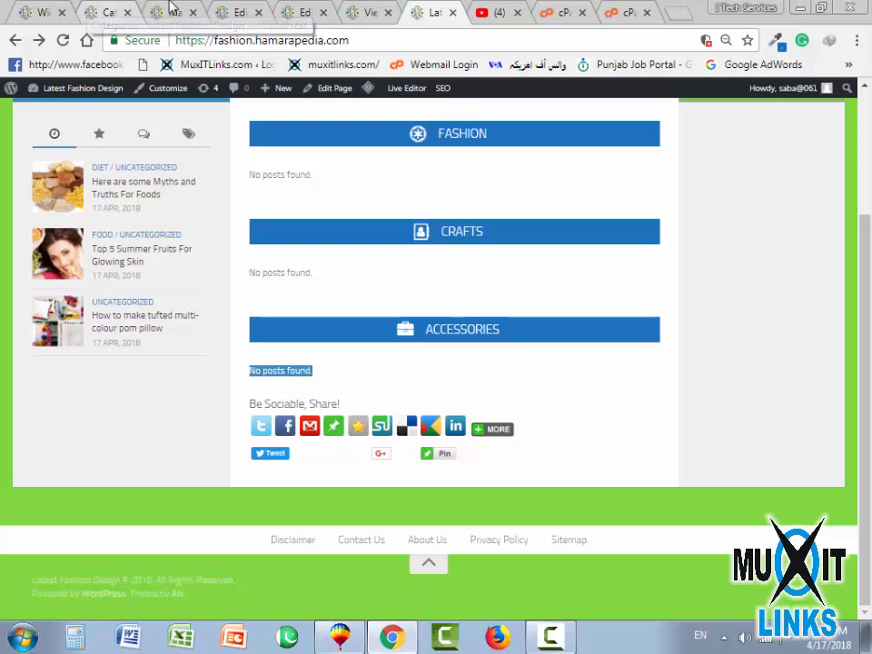
# Review the Accessories view's taxonomy filter and the category terms available for it, leaving the selection as it is
pyautogui.click(241, 11)
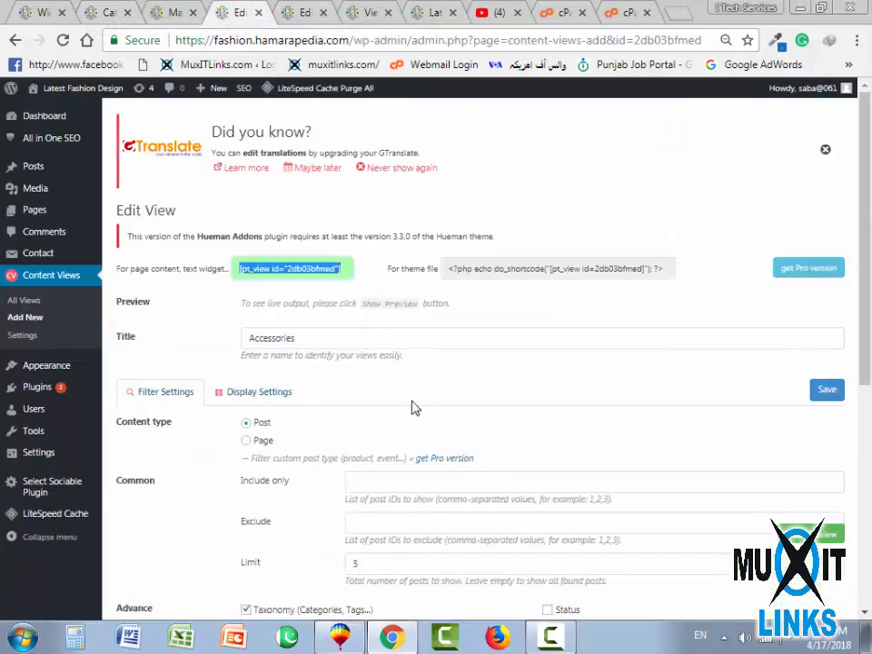
pyautogui.click(330, 397)
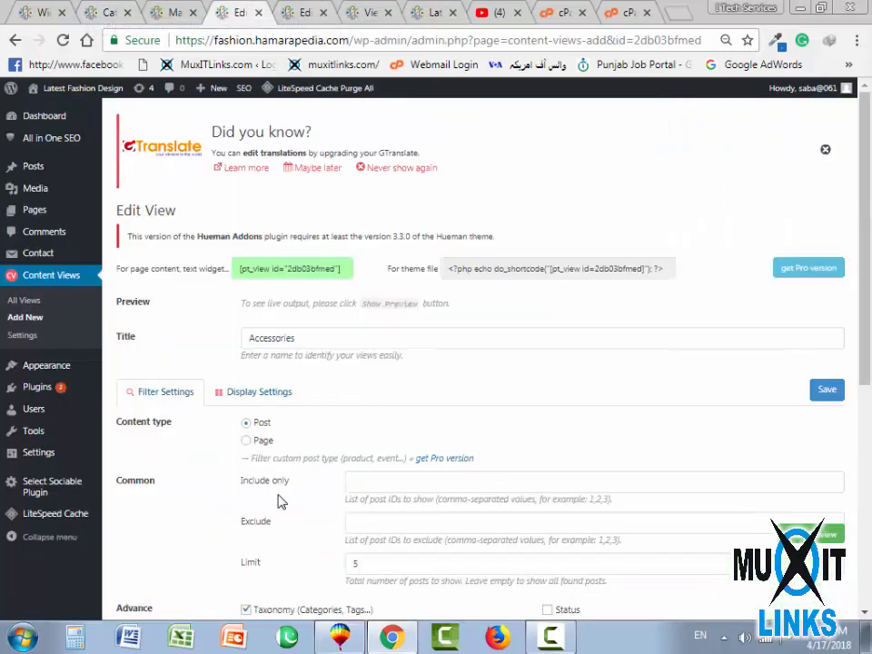
pyautogui.scroll(-4, 278, 502)
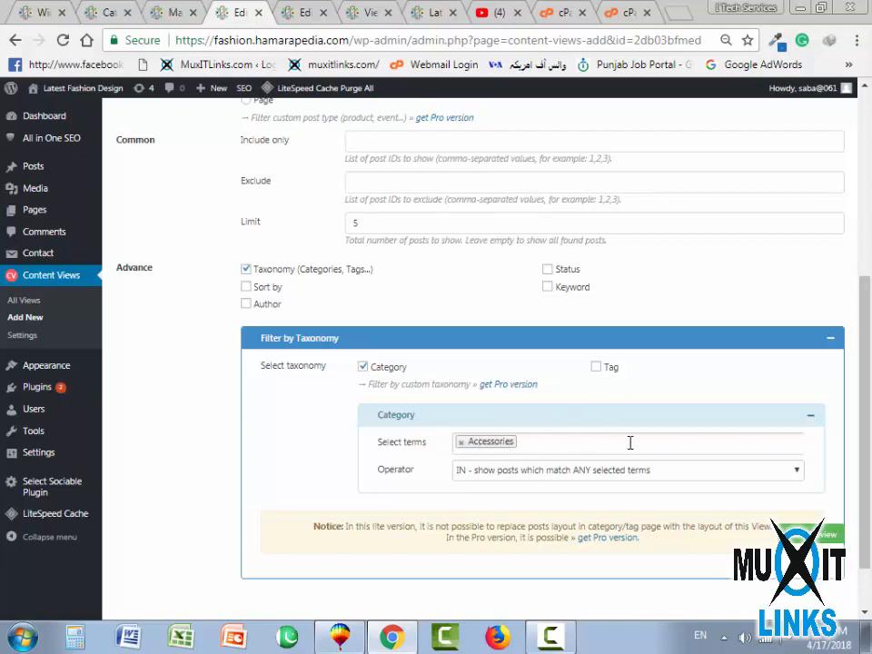
pyautogui.scroll(-1, 636, 495)
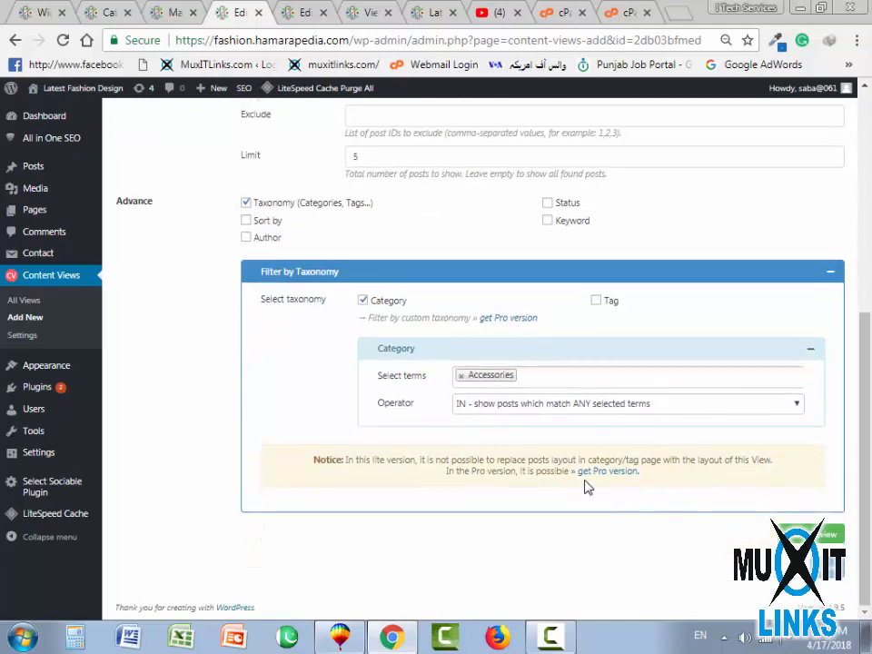
pyautogui.scroll(1, 584, 487)
pyautogui.click(555, 463)
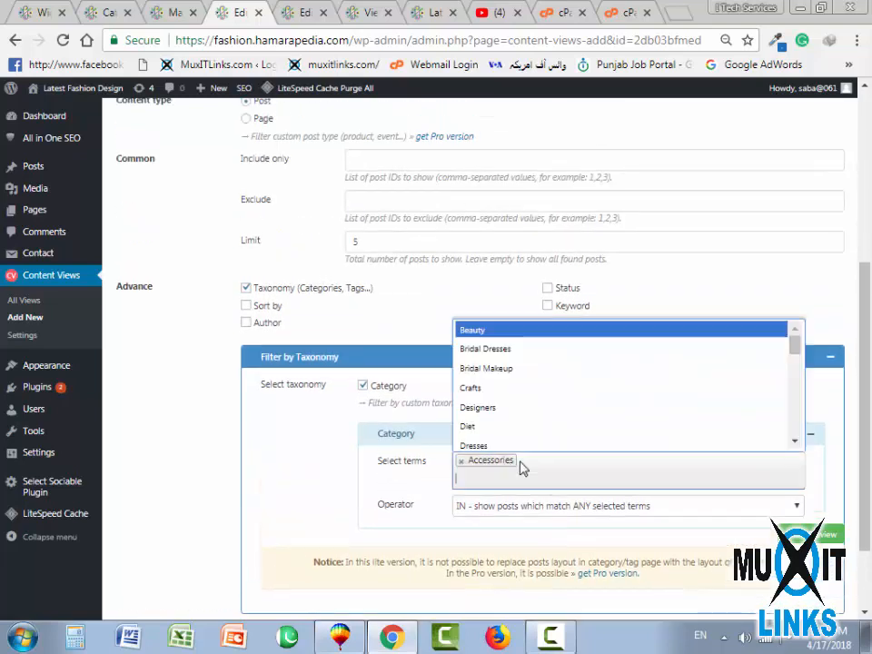
pyautogui.moveTo(794, 346); pyautogui.dragTo(796, 439)
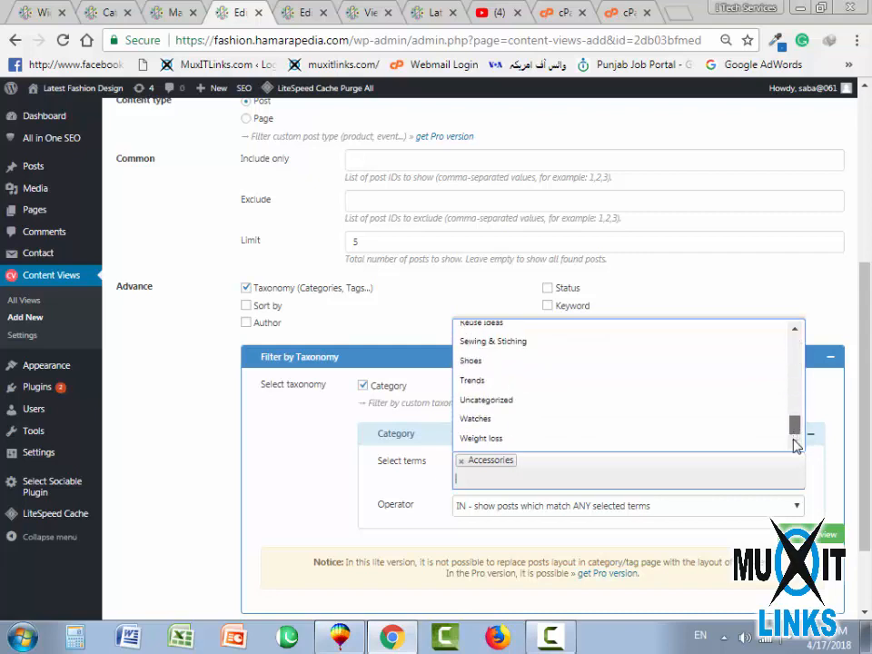
pyautogui.click(298, 452)
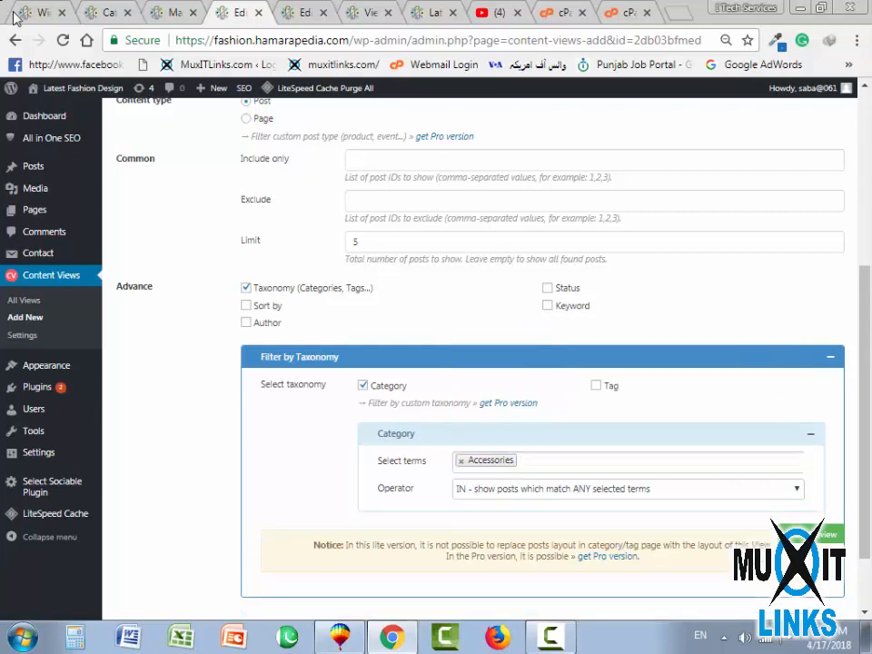
pyautogui.moveTo(45, 172)
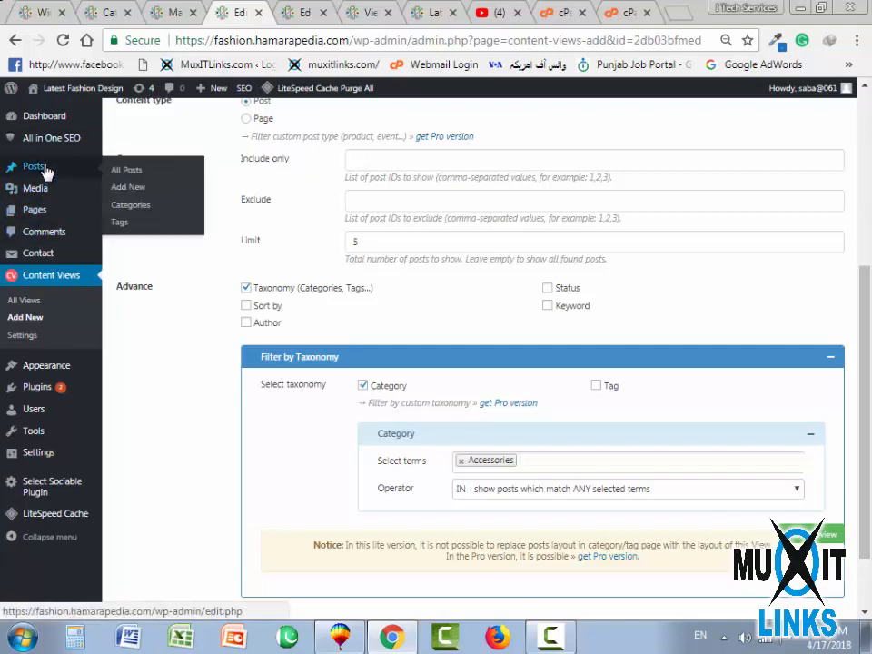
pyautogui.rightClick(122, 211)
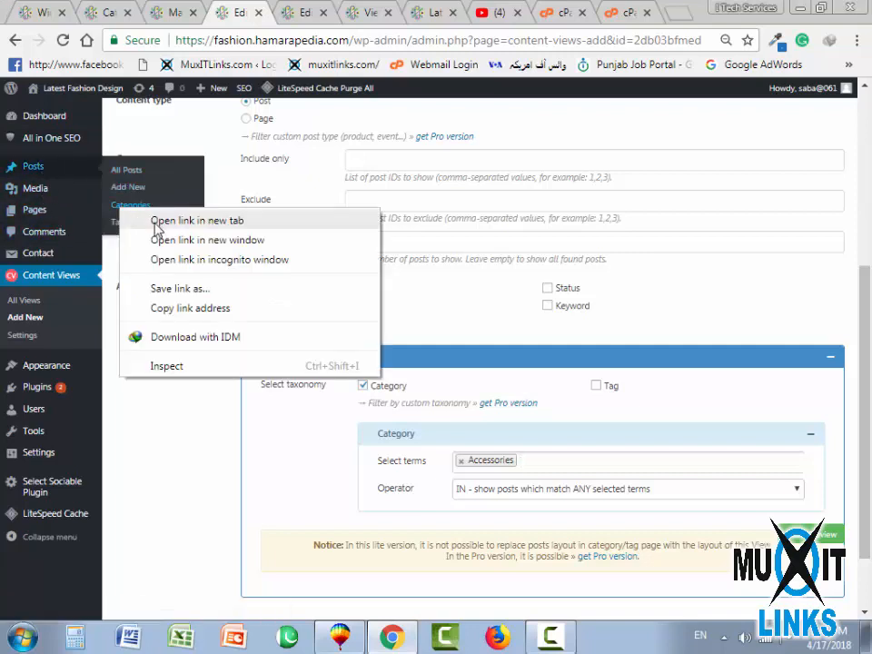
pyautogui.click(131, 468)
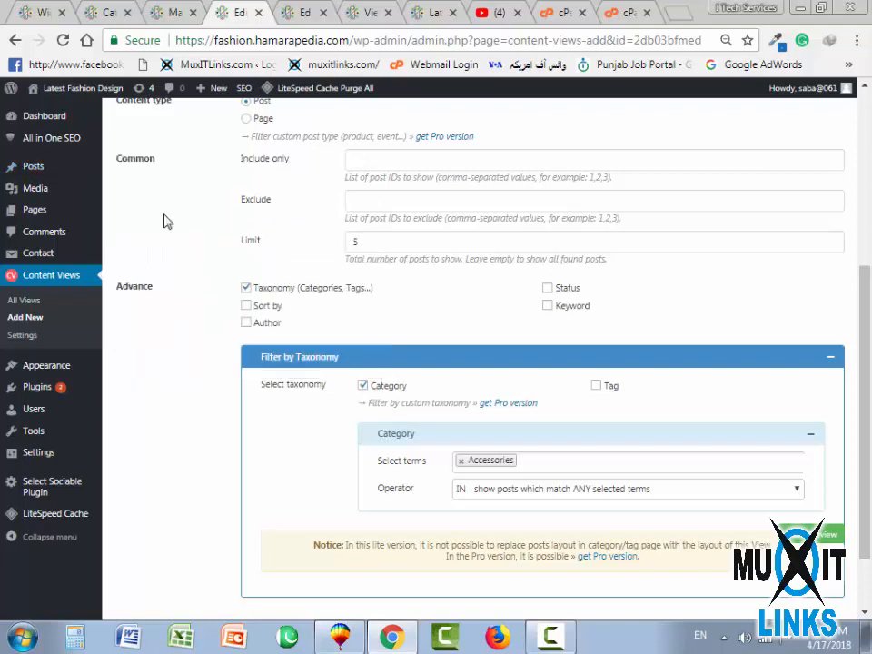
# Check the Accessories category page and its Hand bags subcategory page on the live site for posts
pyautogui.click(433, 11)
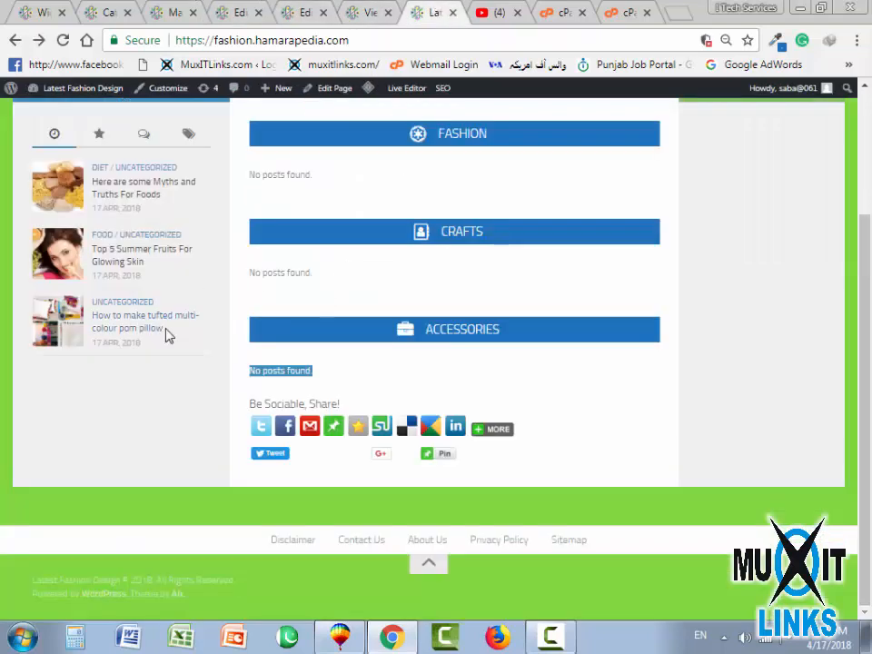
pyautogui.scroll(3, 227, 336)
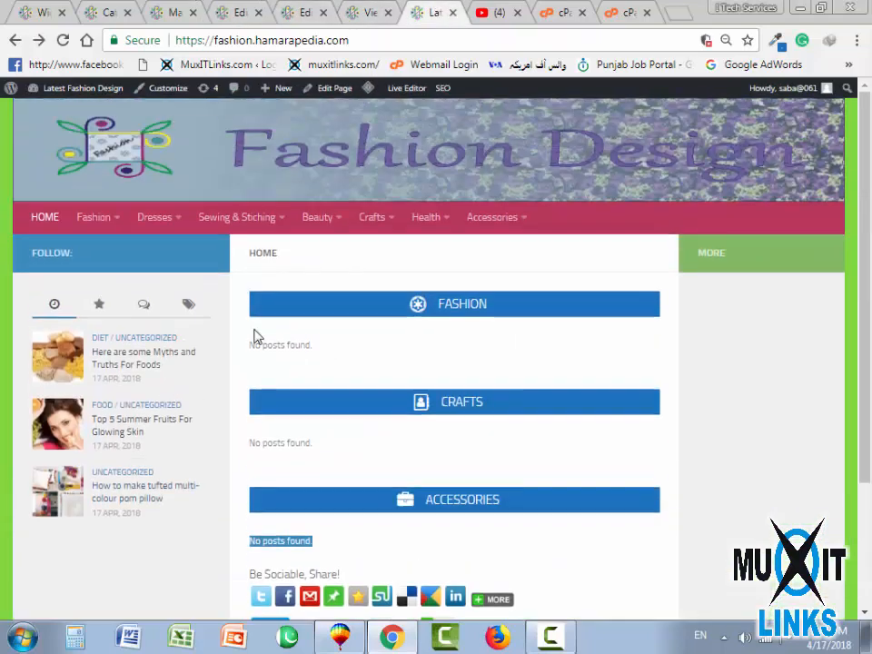
pyautogui.click(499, 218)
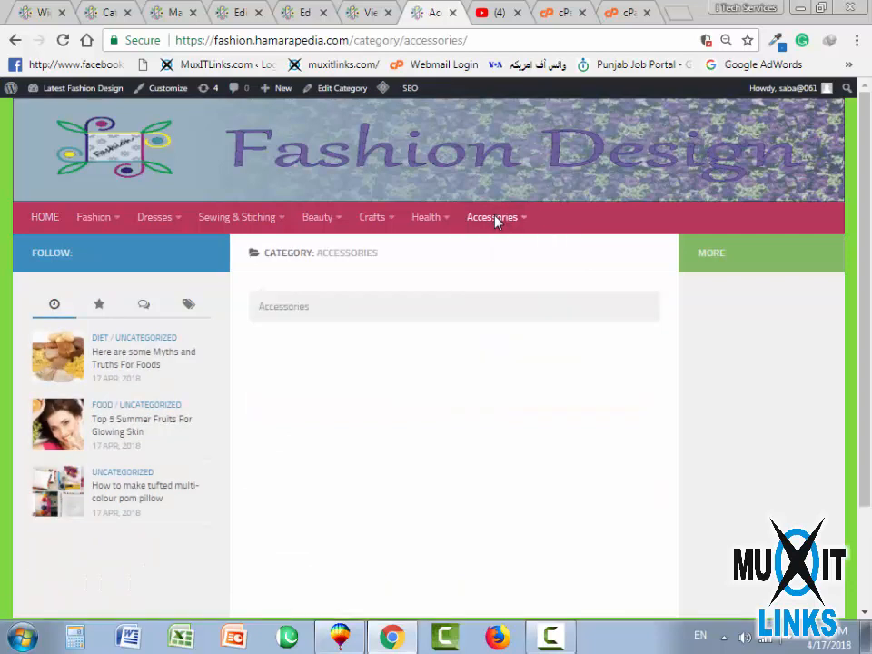
pyautogui.moveTo(513, 217)
pyautogui.click(489, 254)
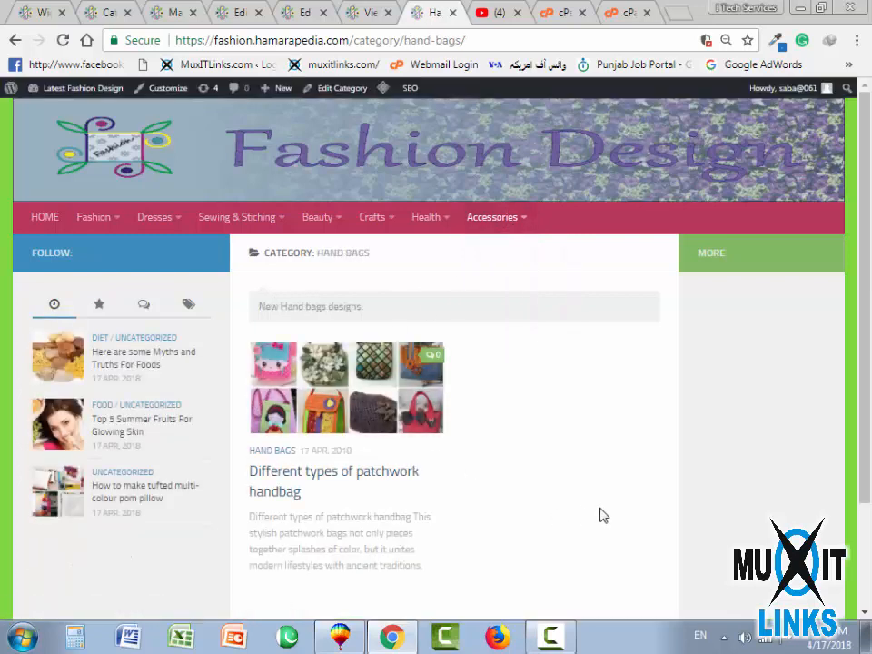
# Return to the Accessories view's settings page and review its title and filter settings
pyautogui.click(366, 11)
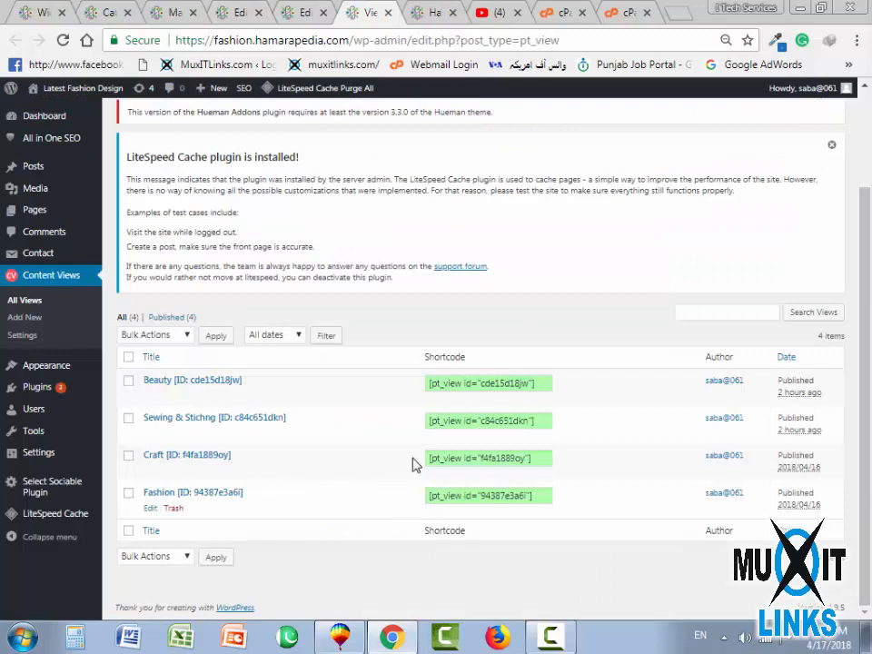
pyautogui.click(300, 9)
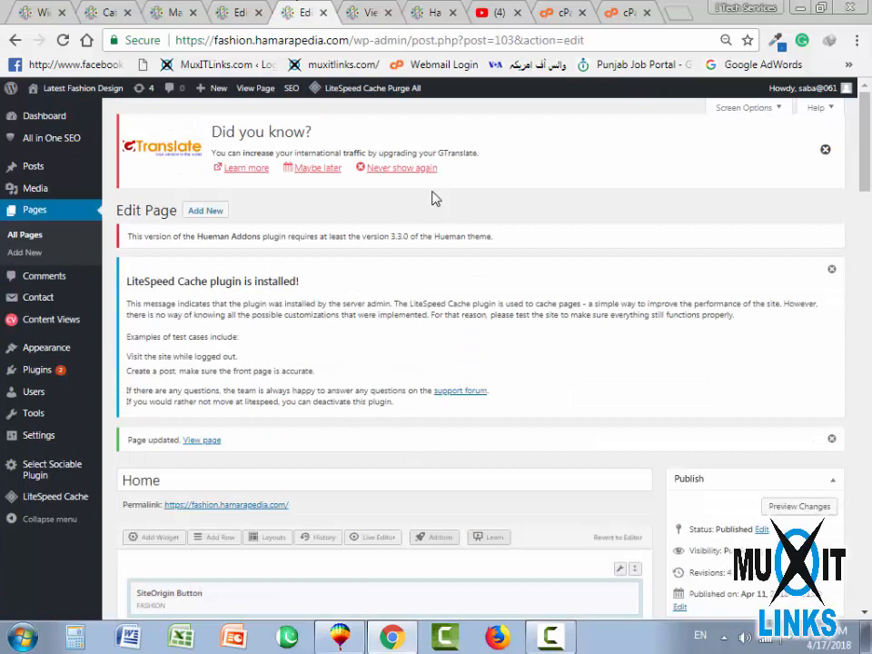
pyautogui.click(234, 12)
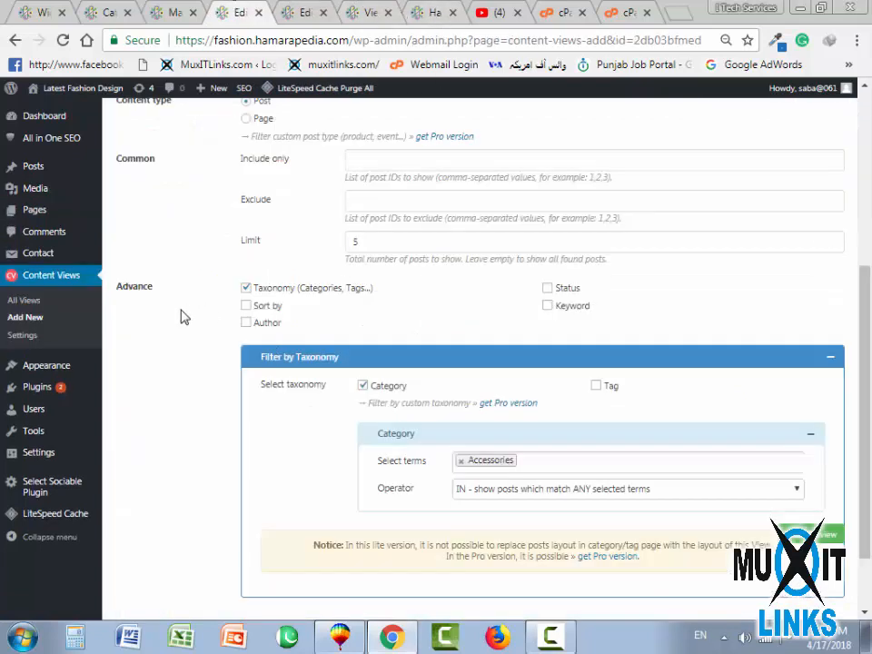
pyautogui.scroll(4, 180, 316)
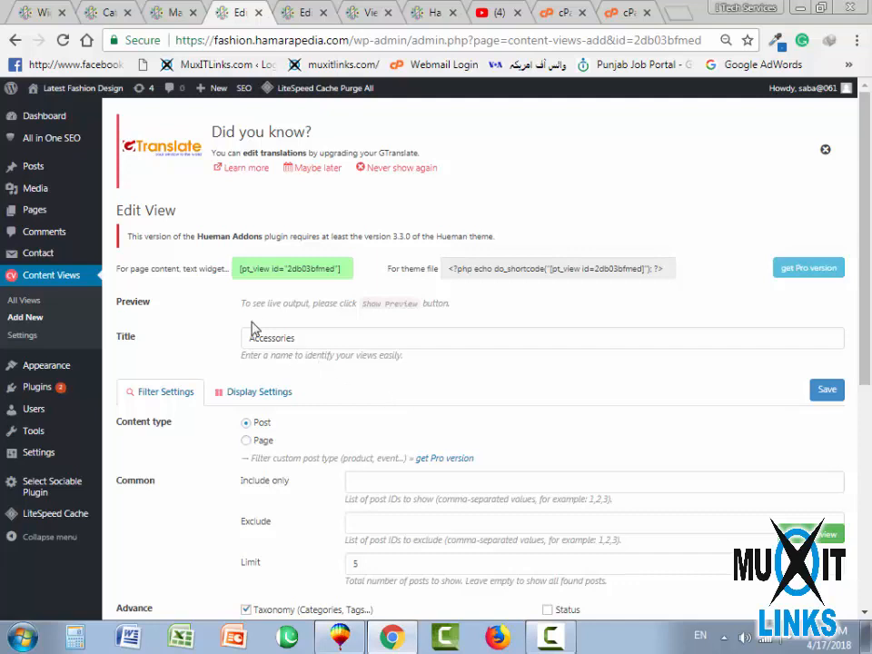
pyautogui.scroll(-2, 346, 492)
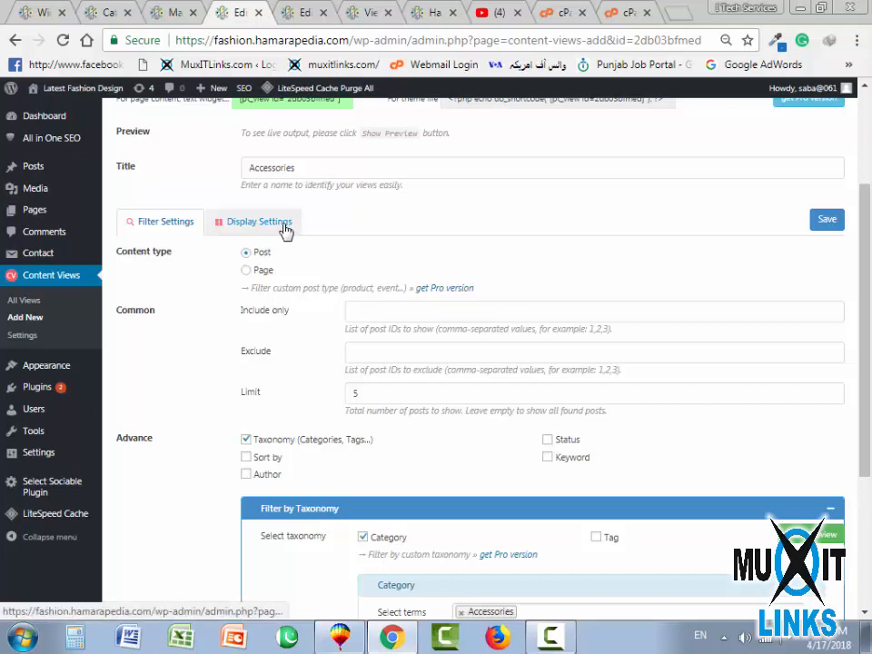
# Open the main Accessories category page on the live site again and check whether it lists any posts
pyautogui.click(420, 12)
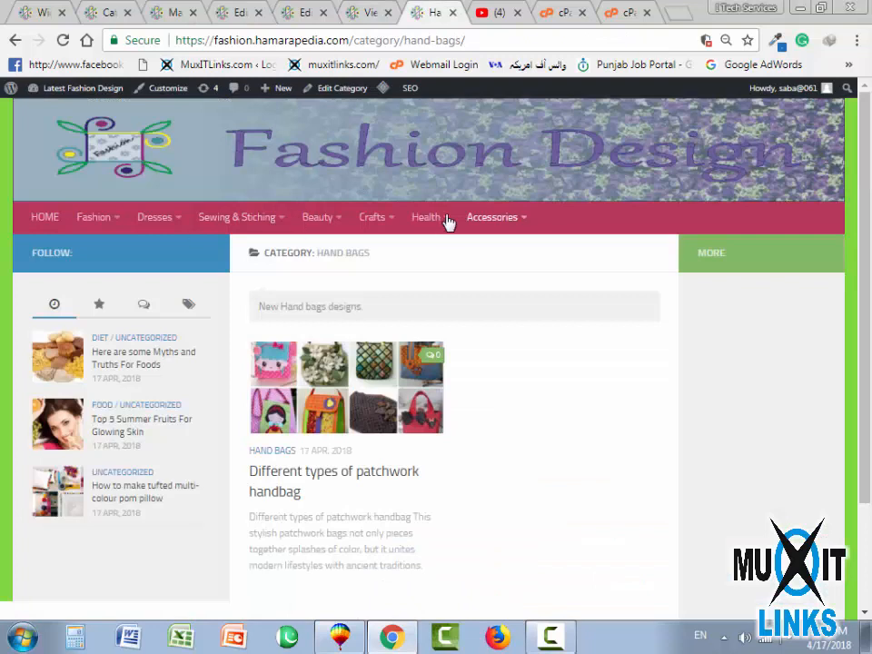
pyautogui.moveTo(473, 224)
pyautogui.click(502, 219)
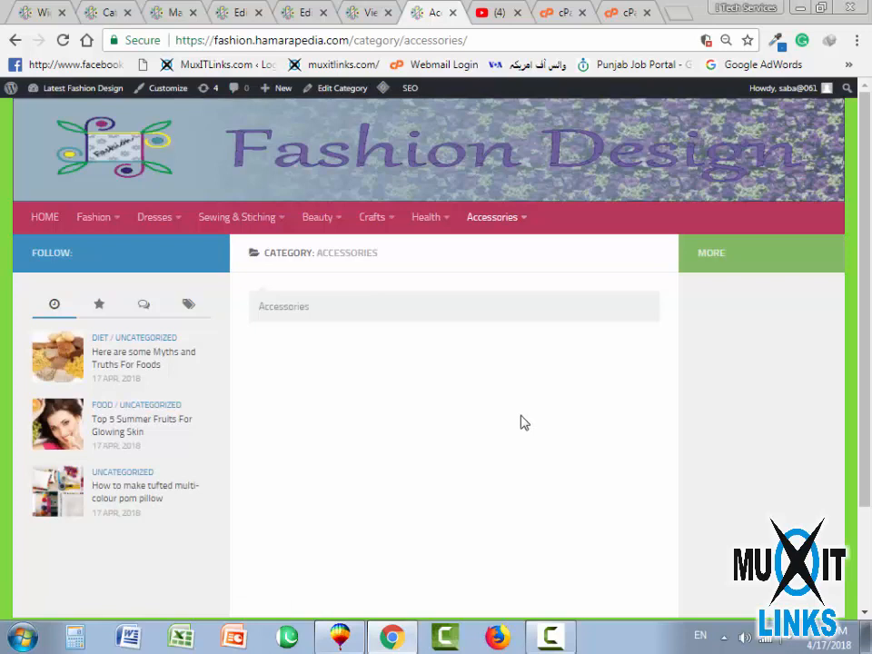
pyautogui.moveTo(493, 222)
pyautogui.click(41, 12)
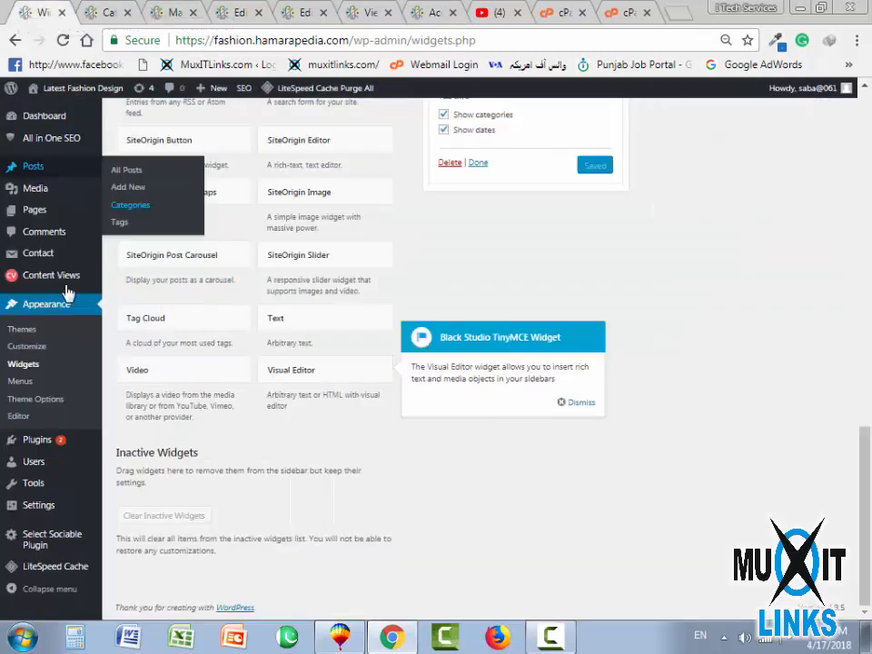
pyautogui.click(367, 12)
pyautogui.click(427, 12)
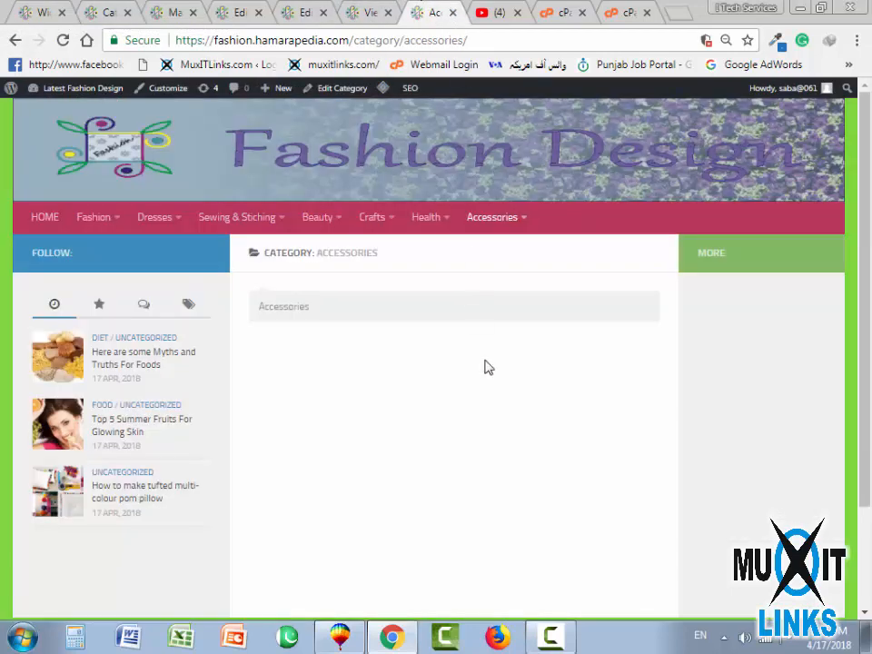
# Open the "Different types of patchwork handbag" post from the live Hand bags category and copy "Different types of patchwork" from its title
pyautogui.click(473, 264)
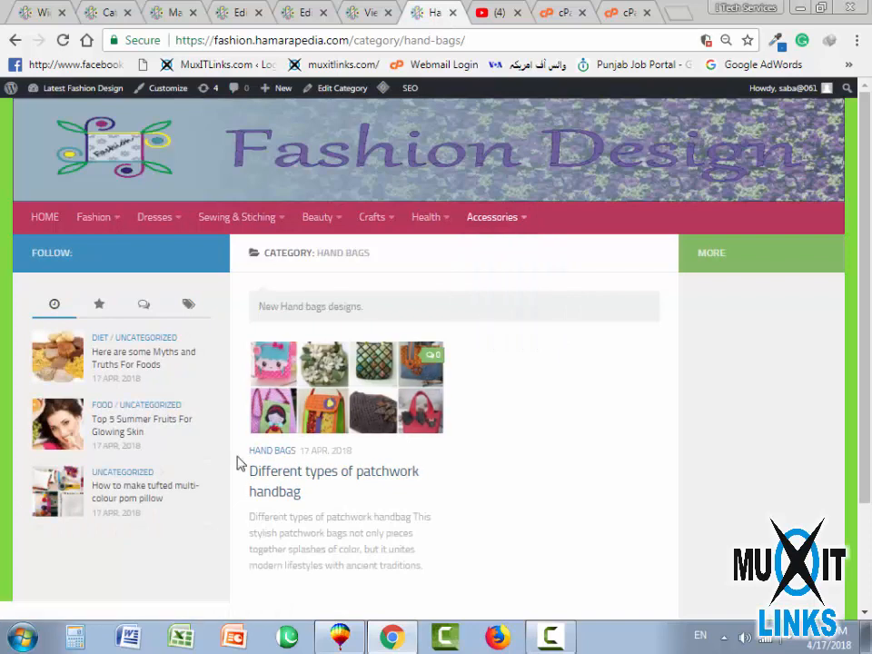
pyautogui.moveTo(250, 463); pyautogui.dragTo(409, 490)
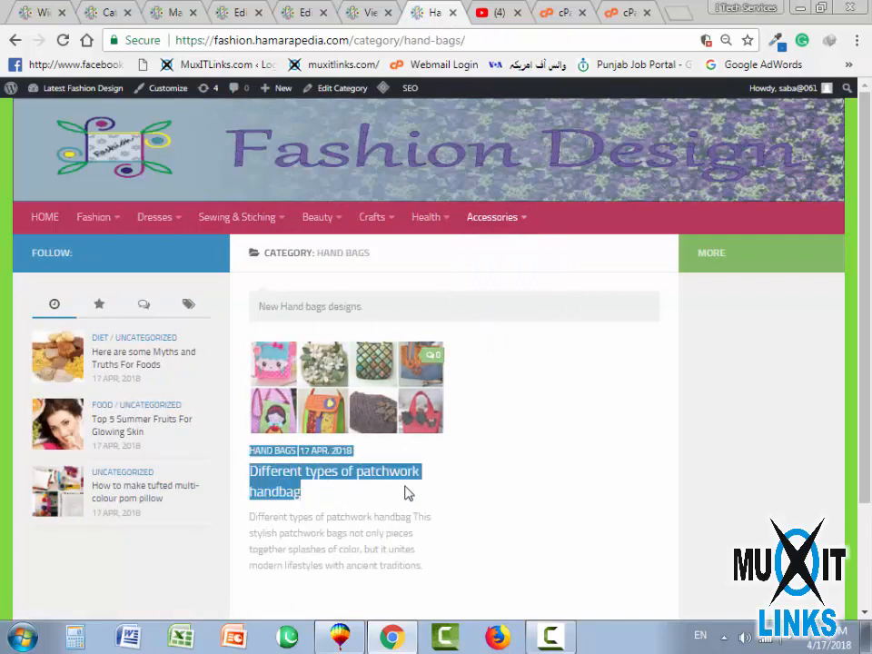
pyautogui.click(264, 498)
pyautogui.moveTo(247, 470)
pyautogui.mouseDown()
pyautogui.moveTo(273, 486)
pyautogui.moveTo(254, 467)
pyautogui.mouseUp()
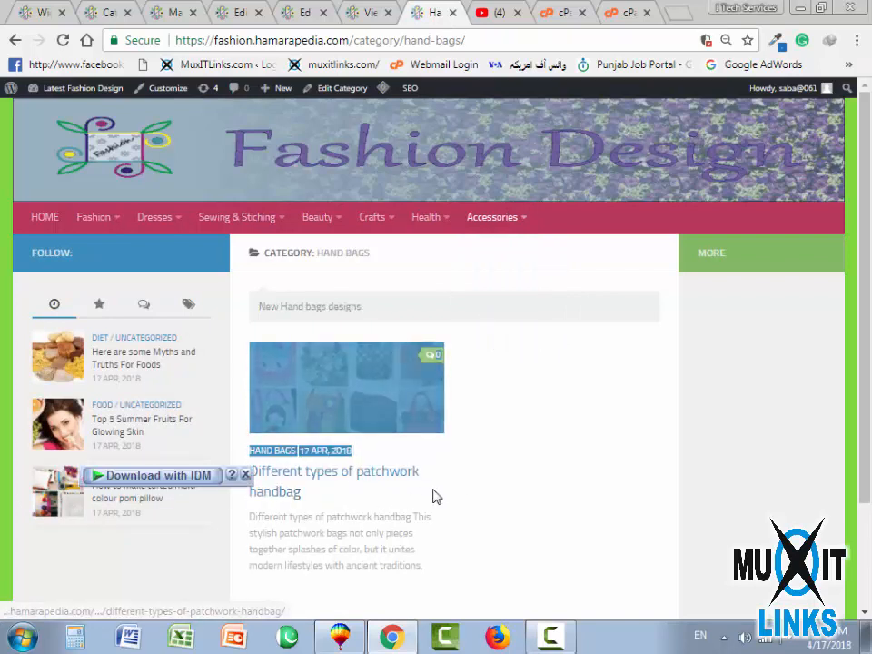
pyautogui.click(377, 480)
pyautogui.click(379, 482)
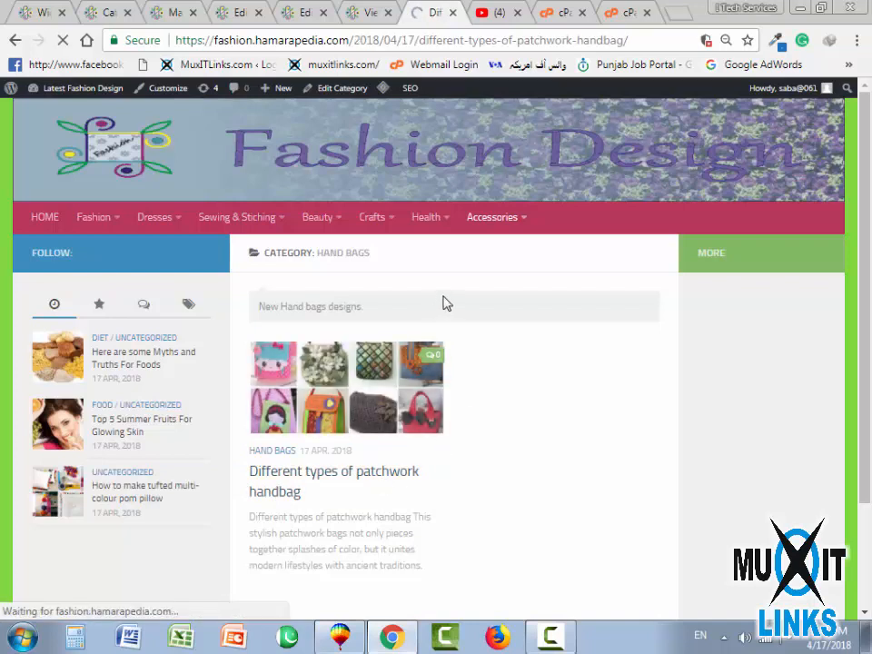
pyautogui.moveTo(252, 307); pyautogui.dragTo(527, 306)
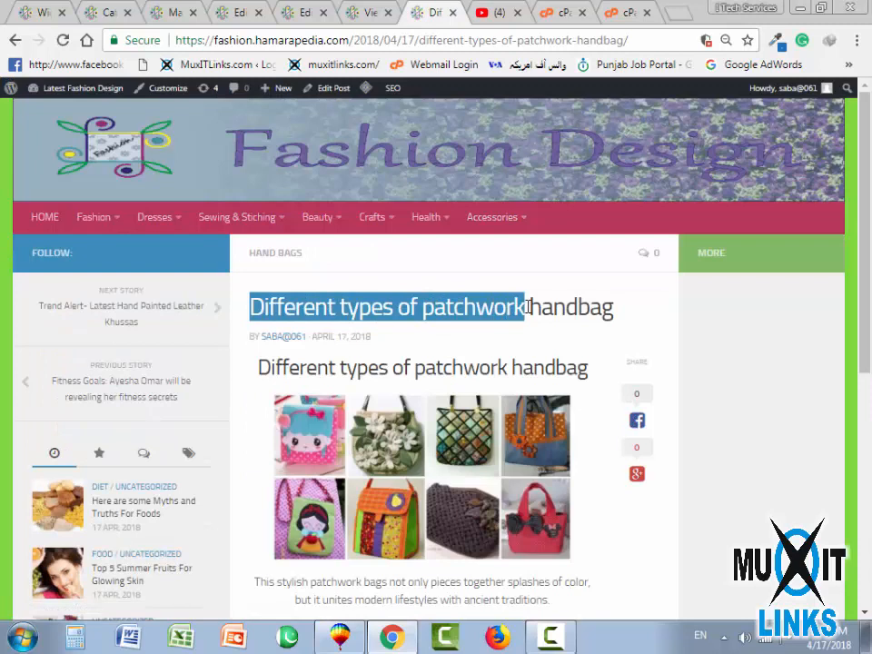
# Search all posts in the site admin for the copied title and open "Different types of patchwork handbag" for editing
pyautogui.click(41, 11)
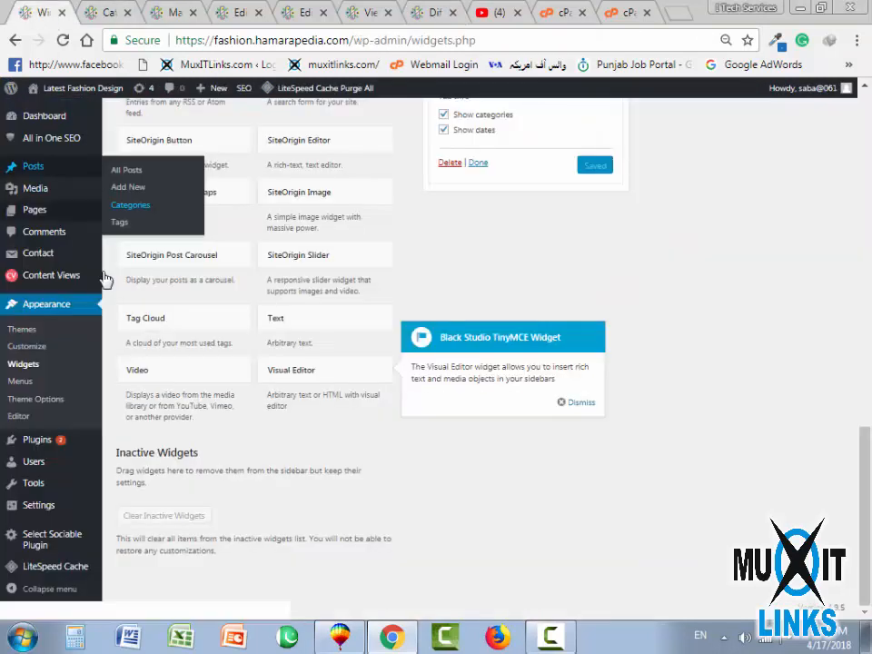
pyautogui.click(124, 172)
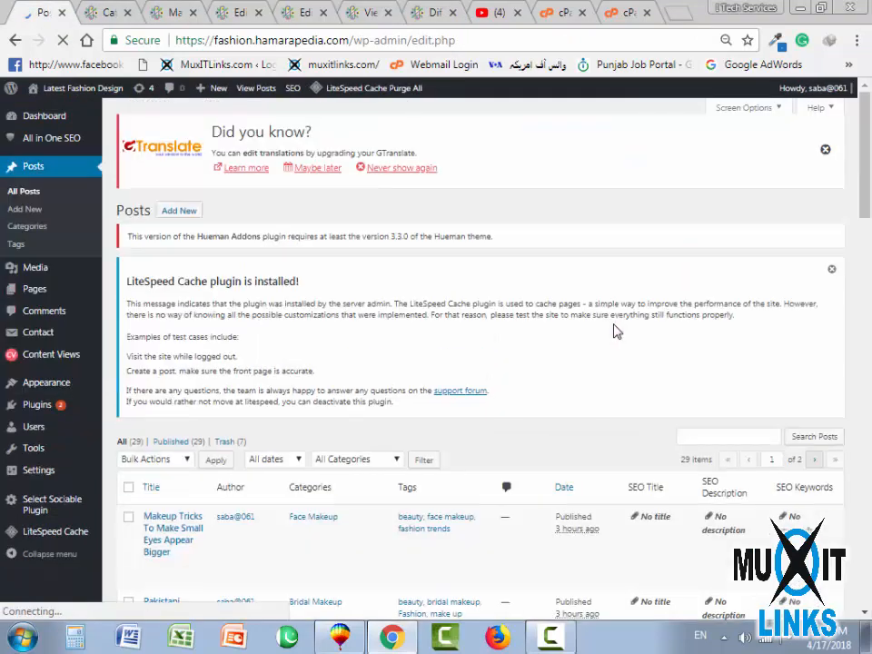
pyautogui.click(695, 436)
pyautogui.hotkey('ctrl', 'v')
pyautogui.press('Return')
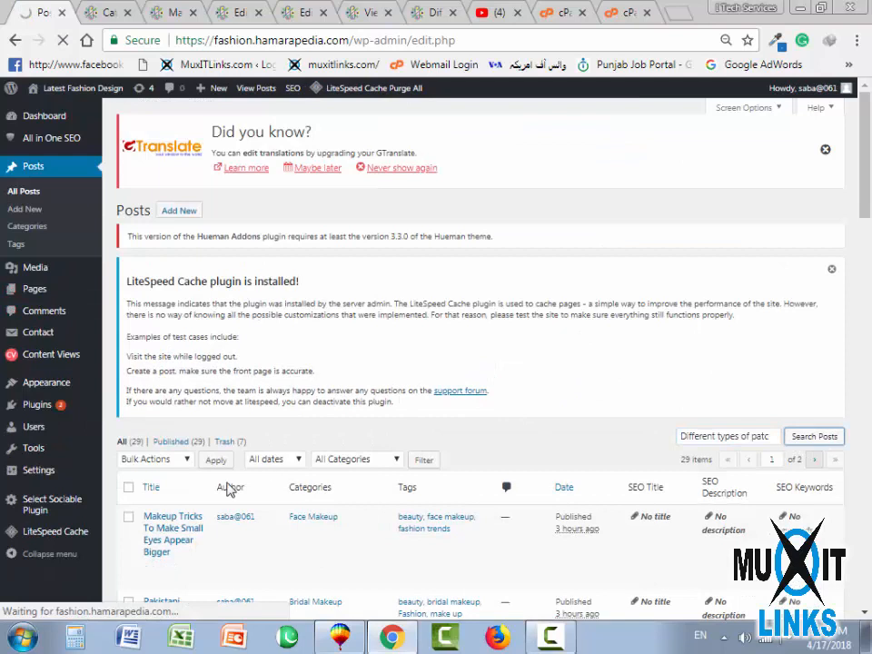
pyautogui.scroll(-1, 125, 534)
pyautogui.click(150, 486)
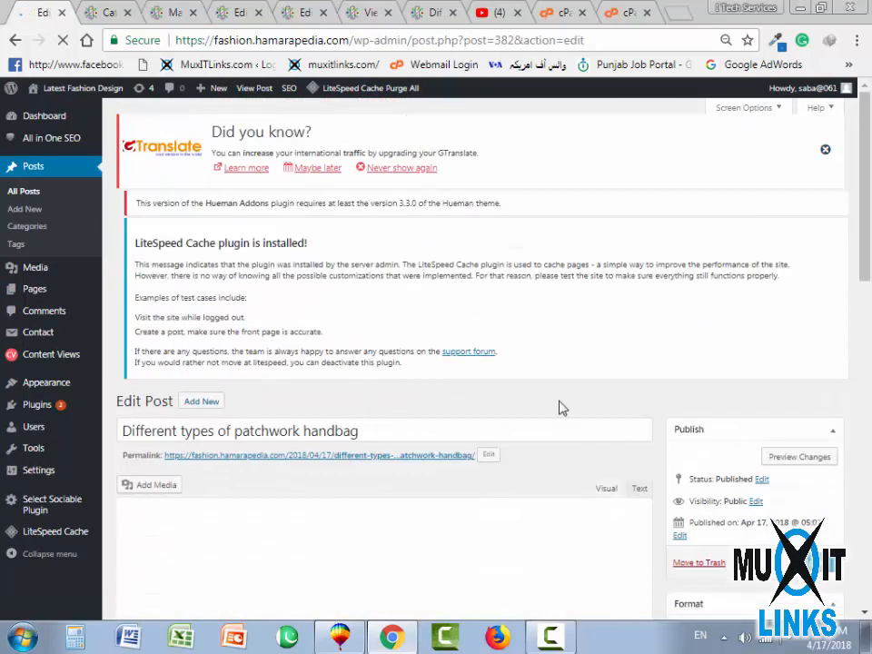
# Add the Accessories category to the patchwork handbag post alongside Hand bags and update the post
pyautogui.scroll(-10, 562, 407)
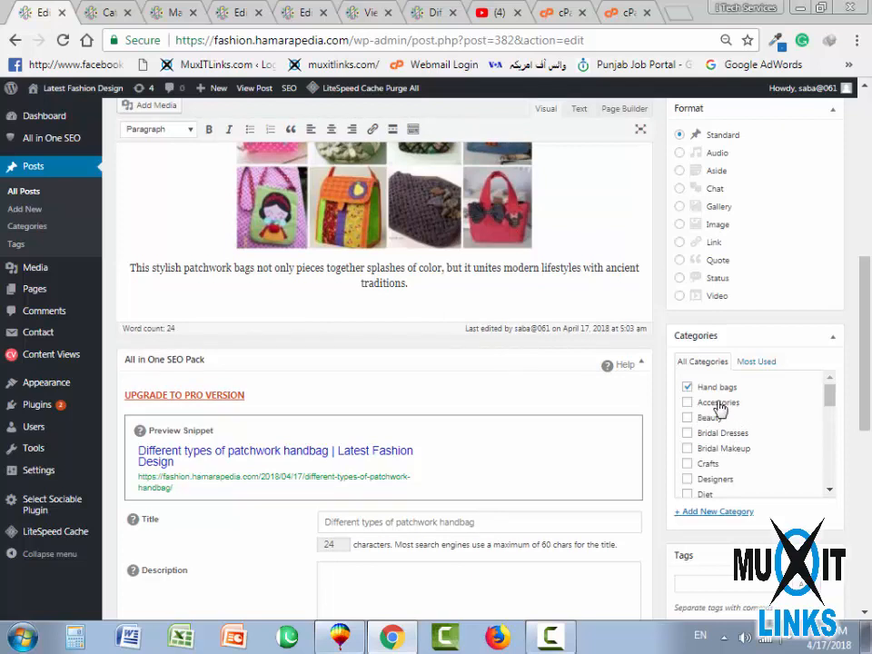
pyautogui.click(686, 401)
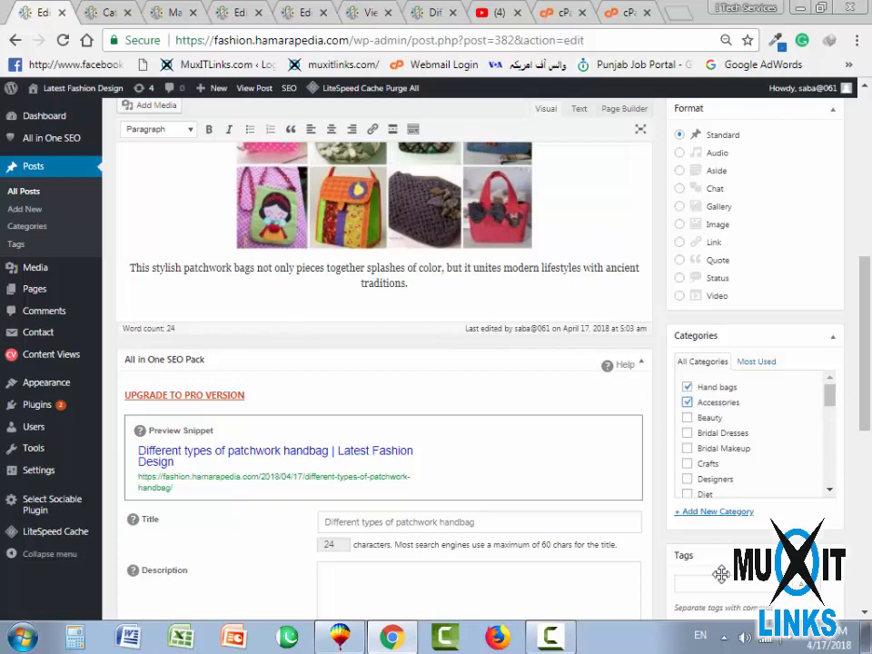
pyautogui.moveTo(863, 369); pyautogui.dragTo(862, 204)
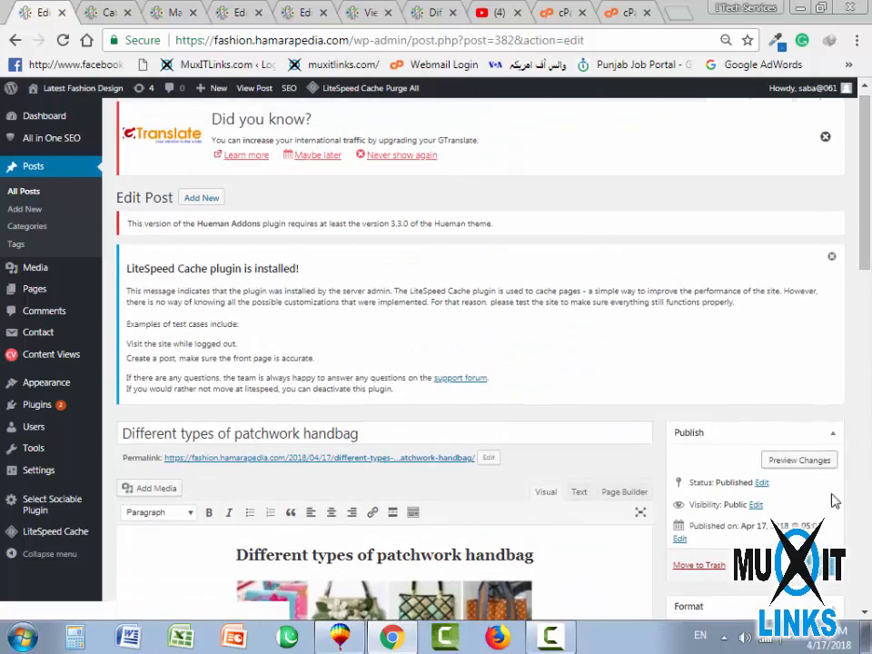
pyautogui.click(820, 572)
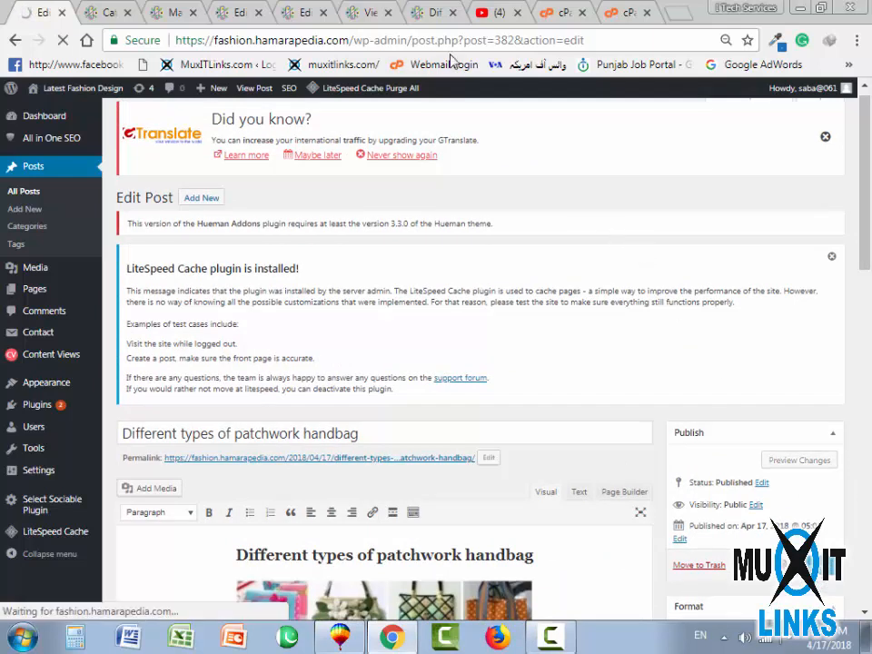
# Check for the patchwork handbag post on the live home page and on the Accessories and Hand bags category pages
pyautogui.click(432, 15)
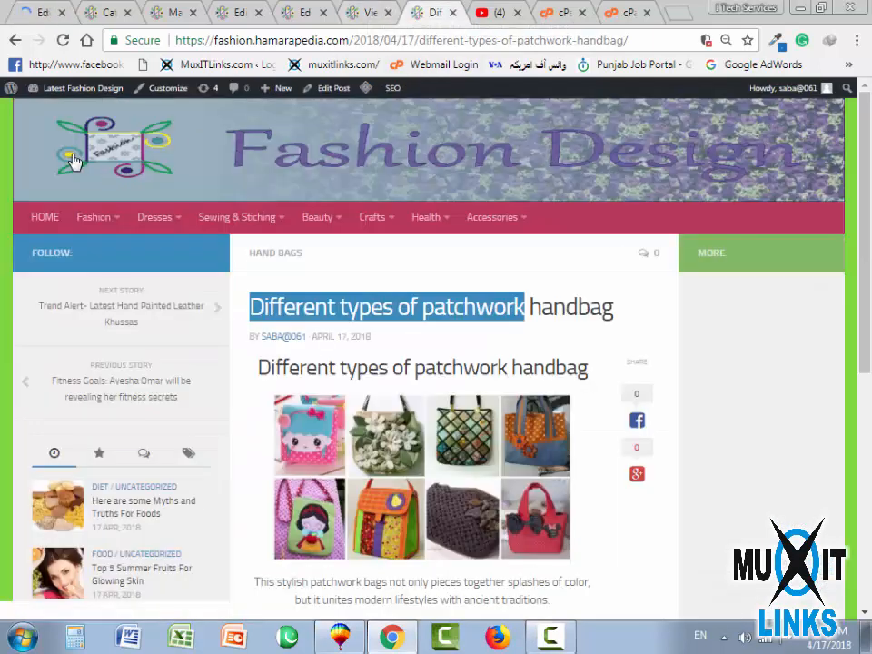
pyautogui.click(331, 183)
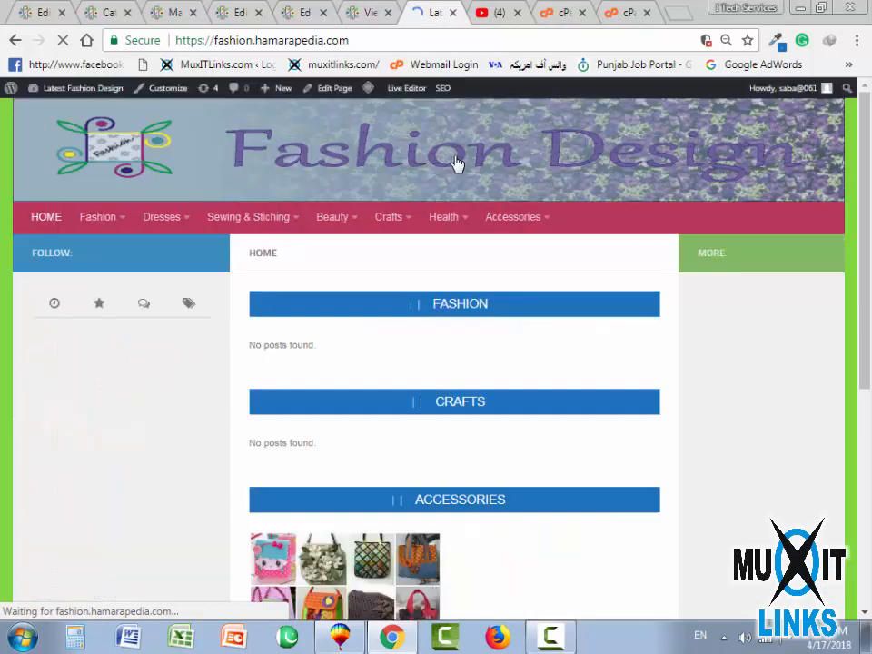
pyautogui.moveTo(525, 236)
pyautogui.click(491, 222)
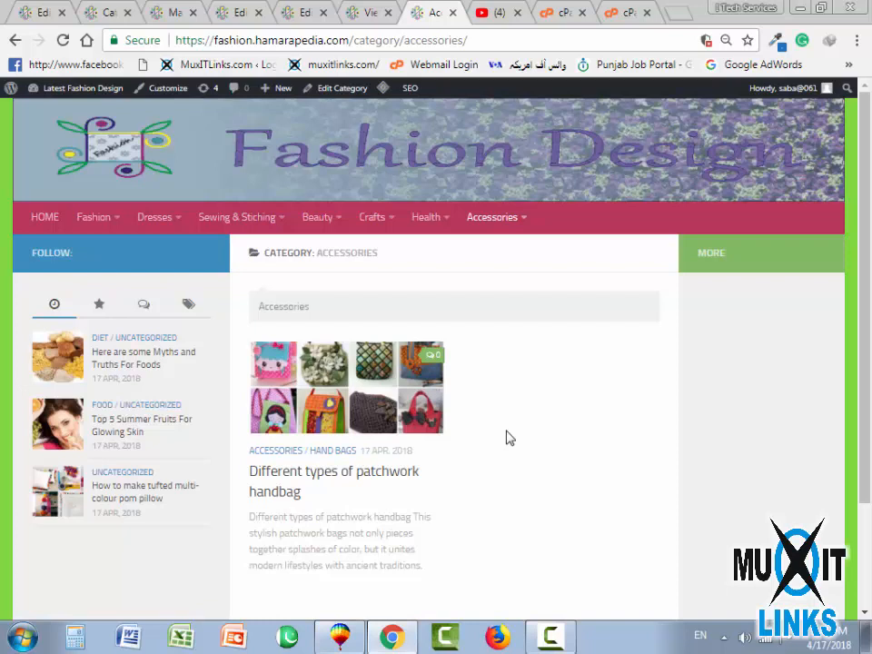
pyautogui.click(128, 138)
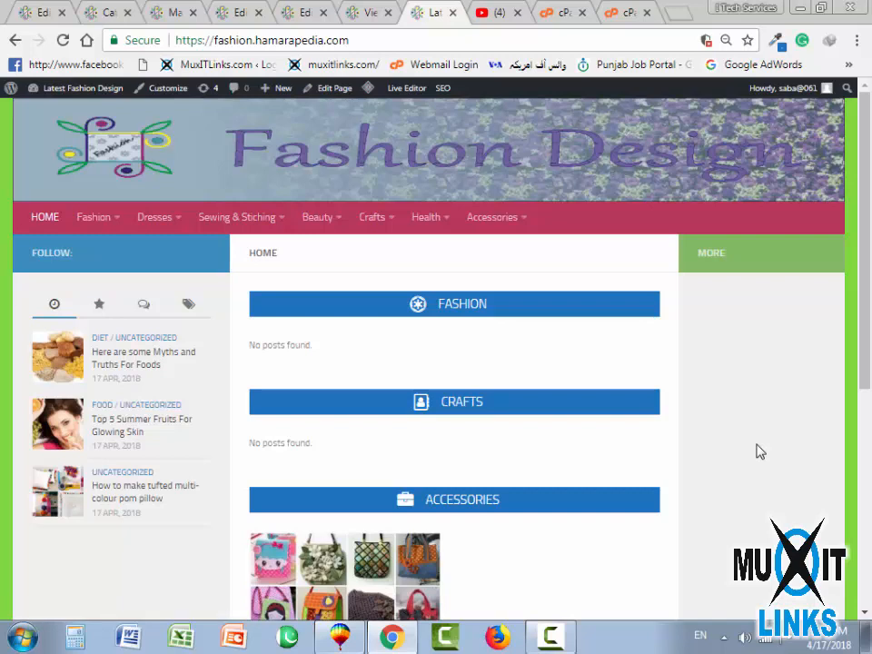
pyautogui.click(492, 223)
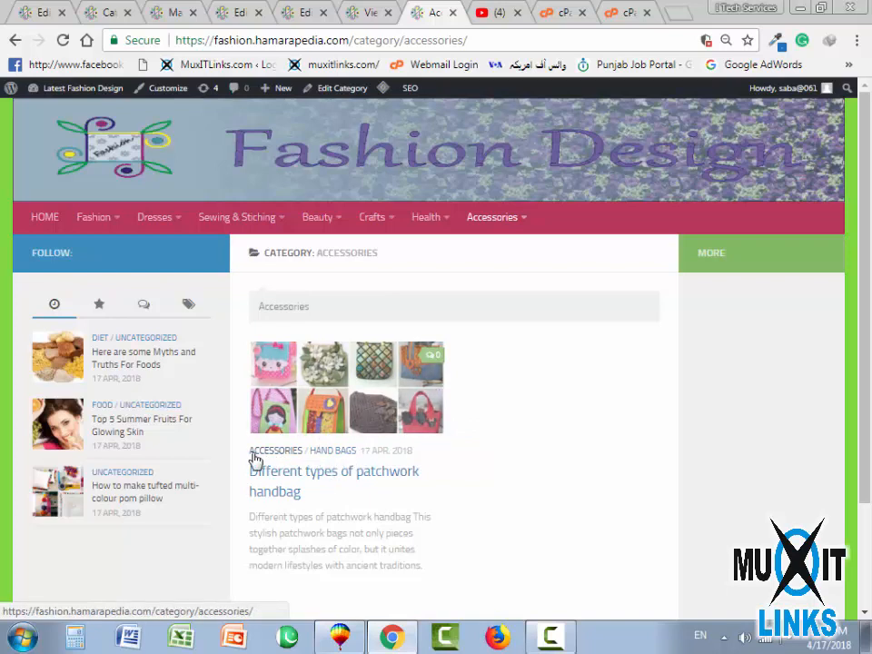
pyautogui.click(334, 456)
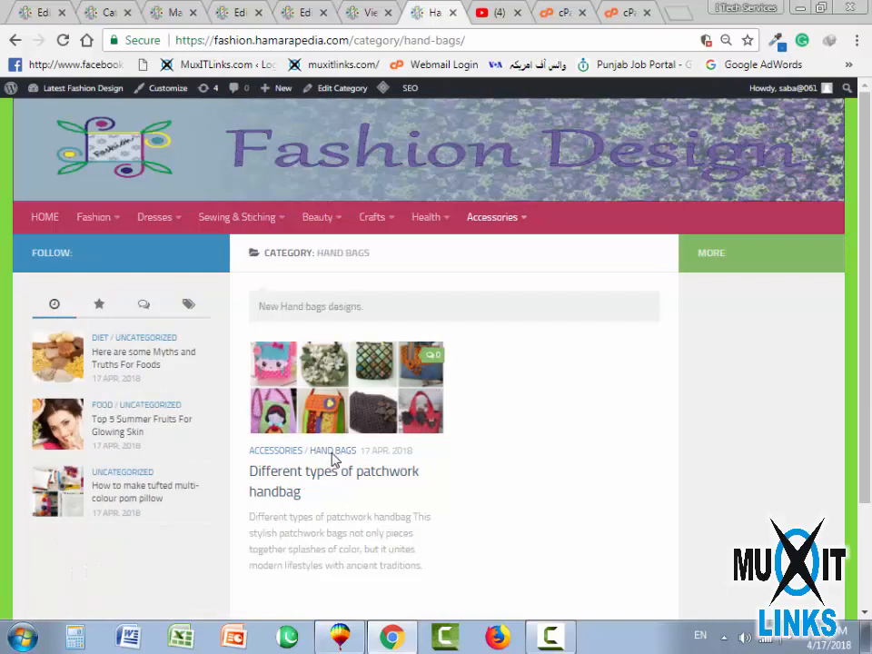
# Open the Accessories category page and the patchwork handbag post from it, and look through the post's content and category links
pyautogui.click(334, 455)
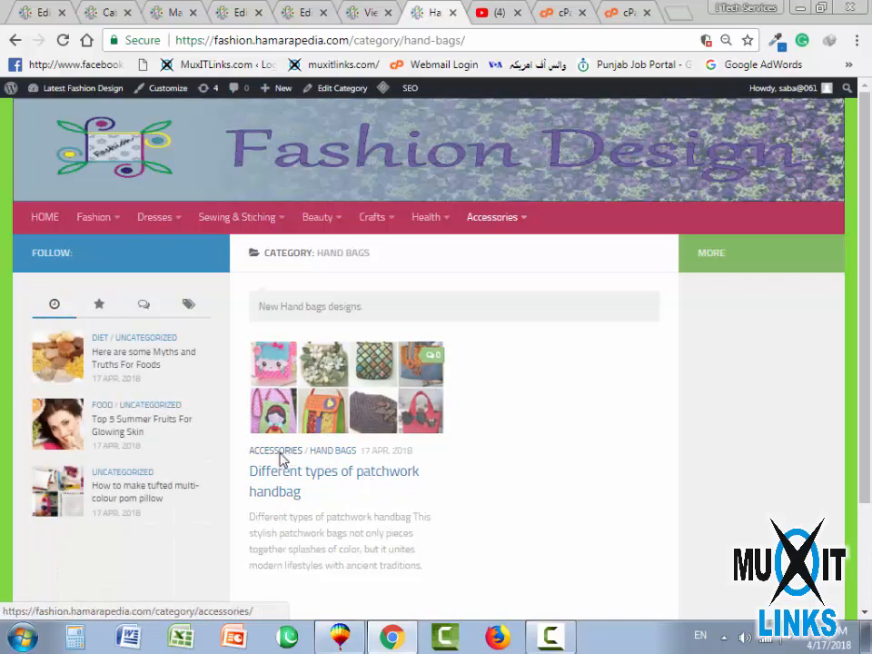
pyautogui.click(279, 458)
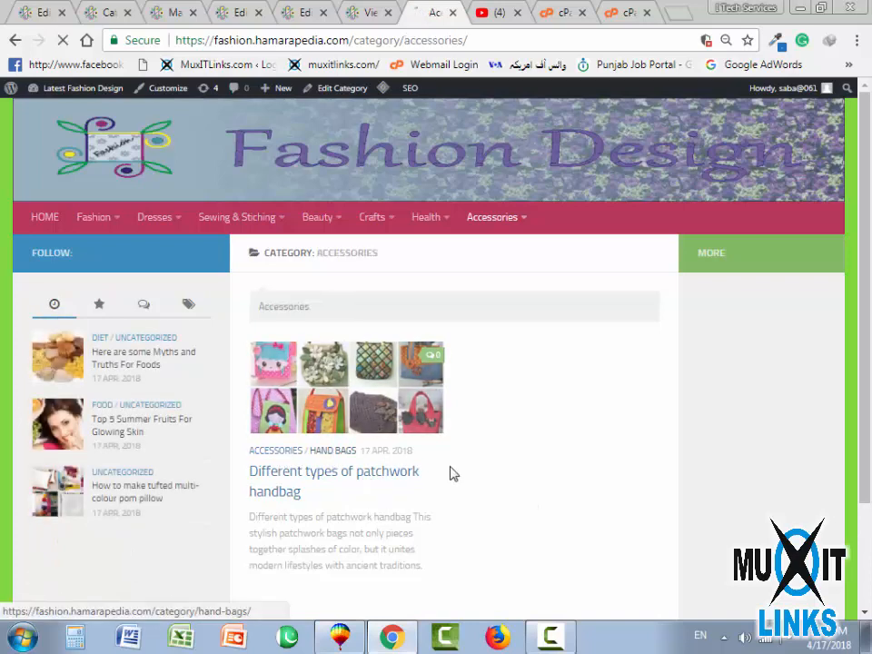
pyautogui.click(401, 475)
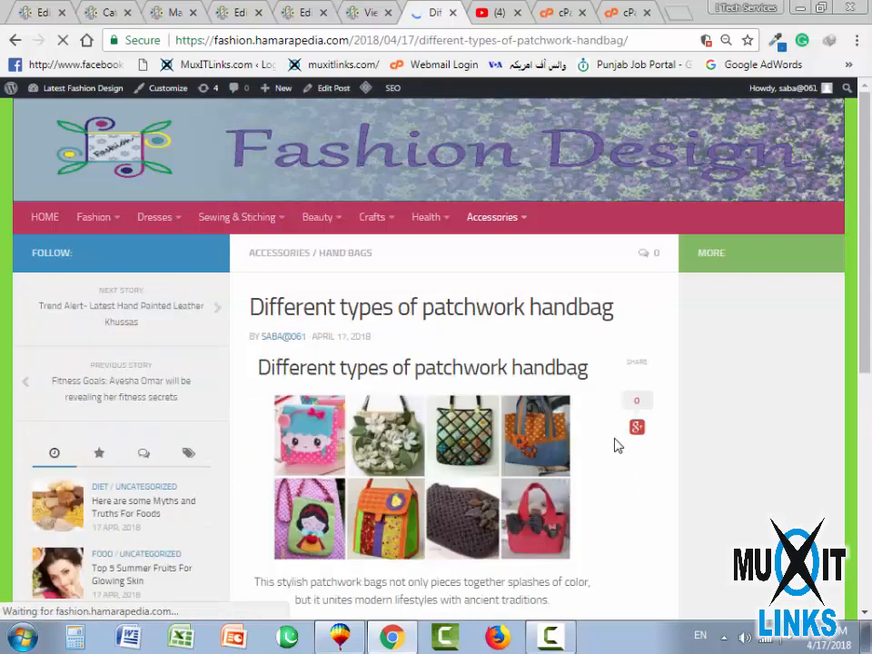
pyautogui.scroll(-5, 577, 414)
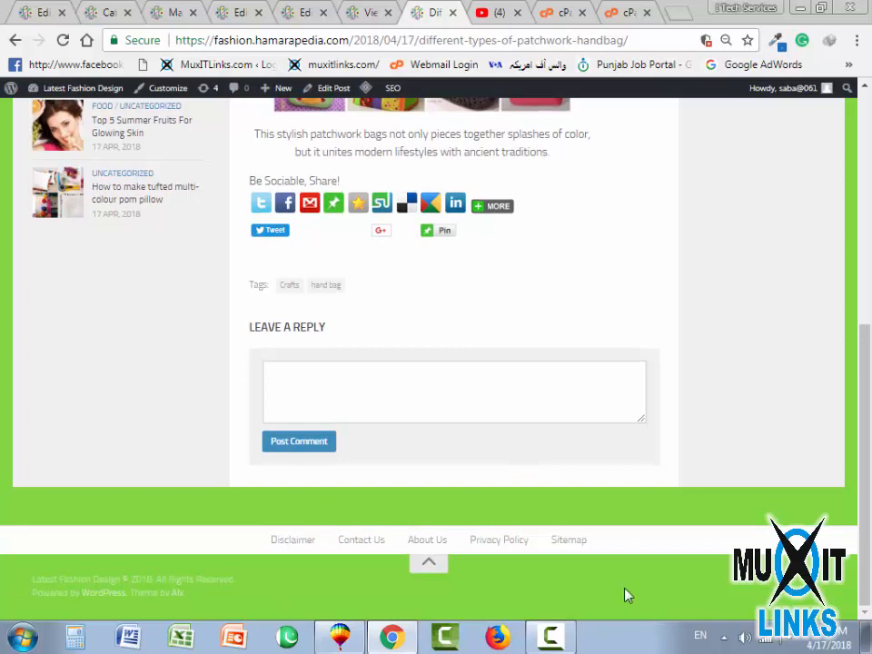
pyautogui.scroll(2, 273, 370)
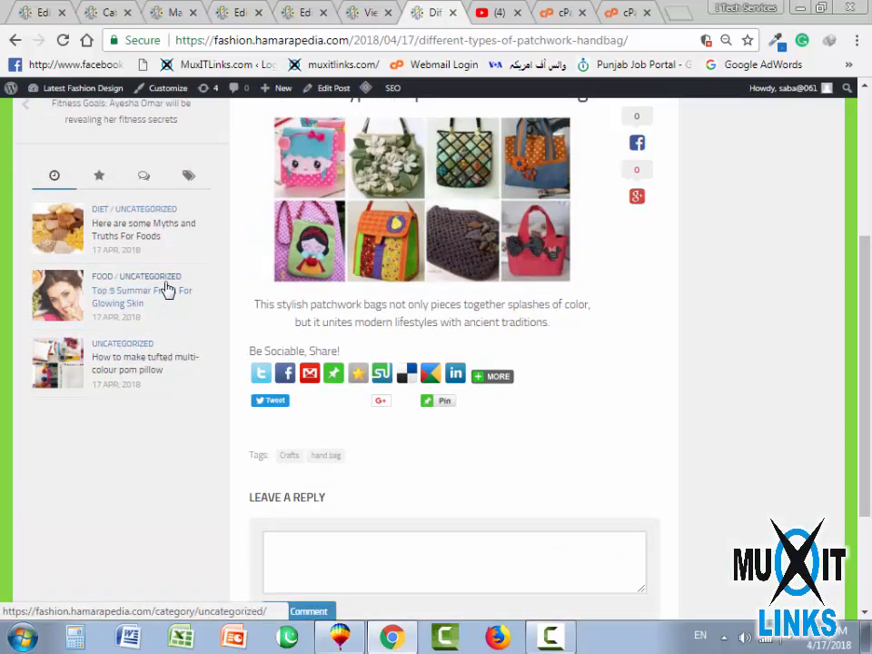
pyautogui.scroll(1, 165, 325)
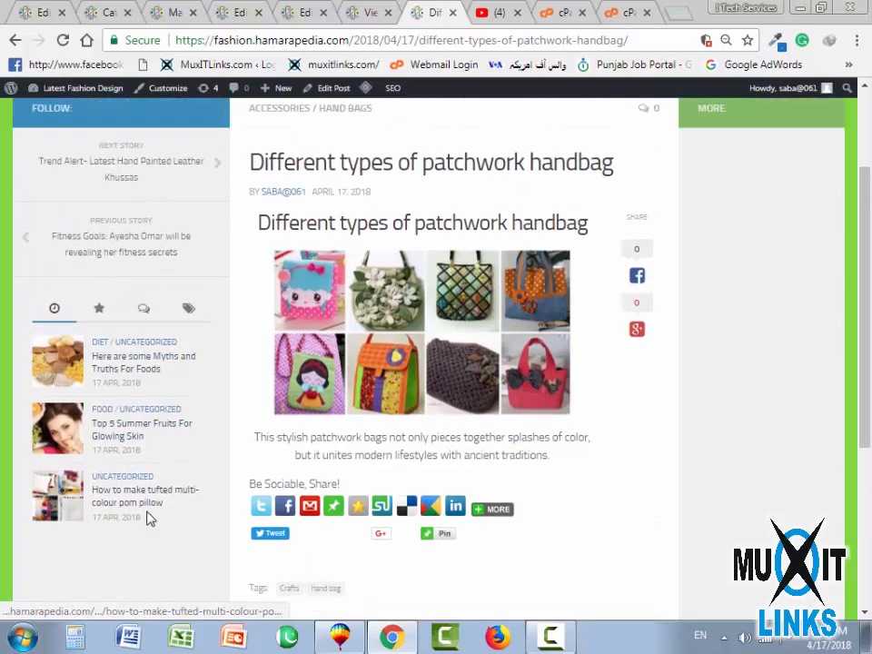
pyautogui.scroll(1, 150, 515)
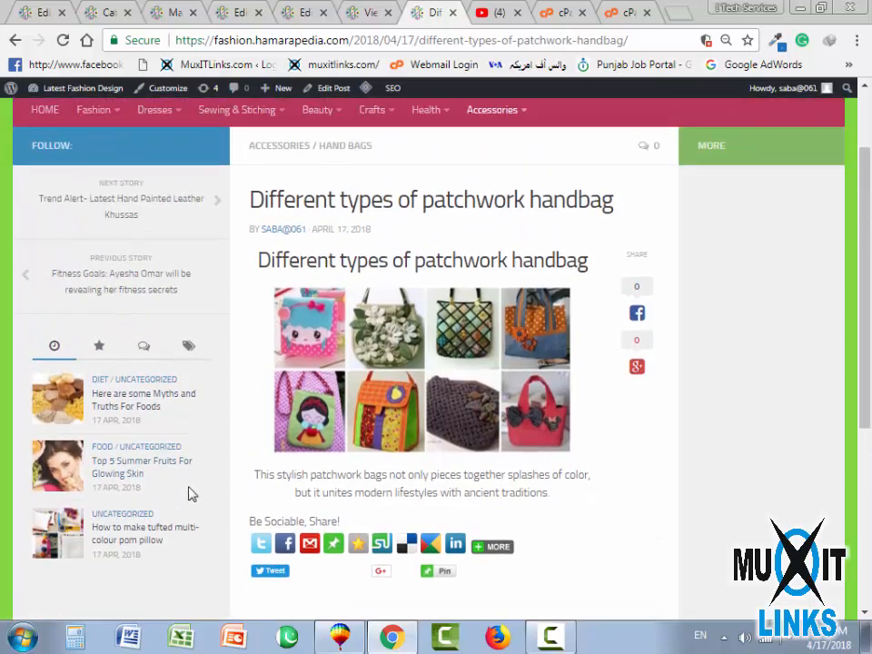
# Open the Diet category page, examine its name, description and listed post, and return to the patchwork handbag post
pyautogui.click(99, 382)
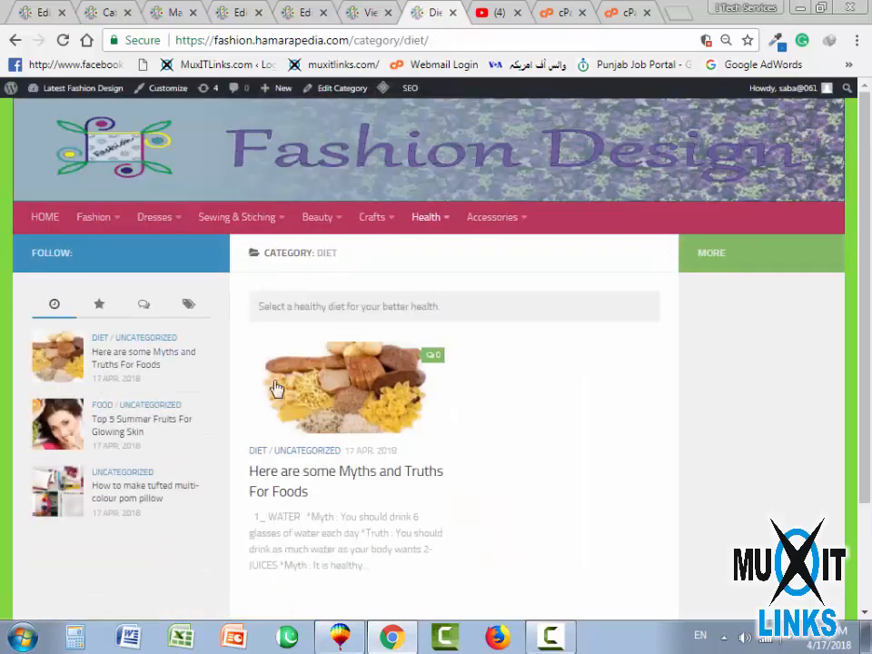
pyautogui.moveTo(331, 258); pyautogui.dragTo(307, 254)
pyautogui.moveTo(261, 306); pyautogui.dragTo(446, 306)
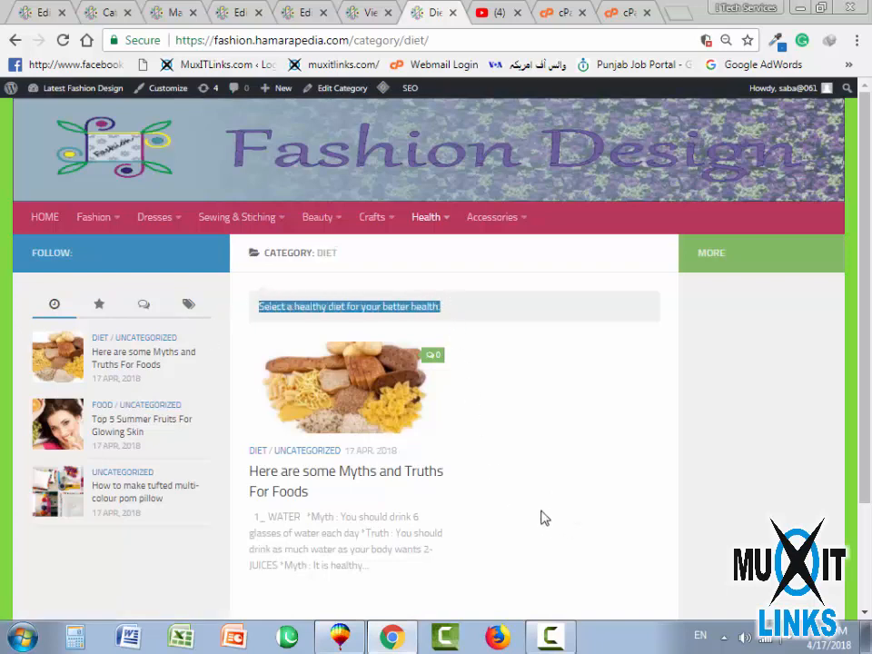
pyautogui.click(544, 446)
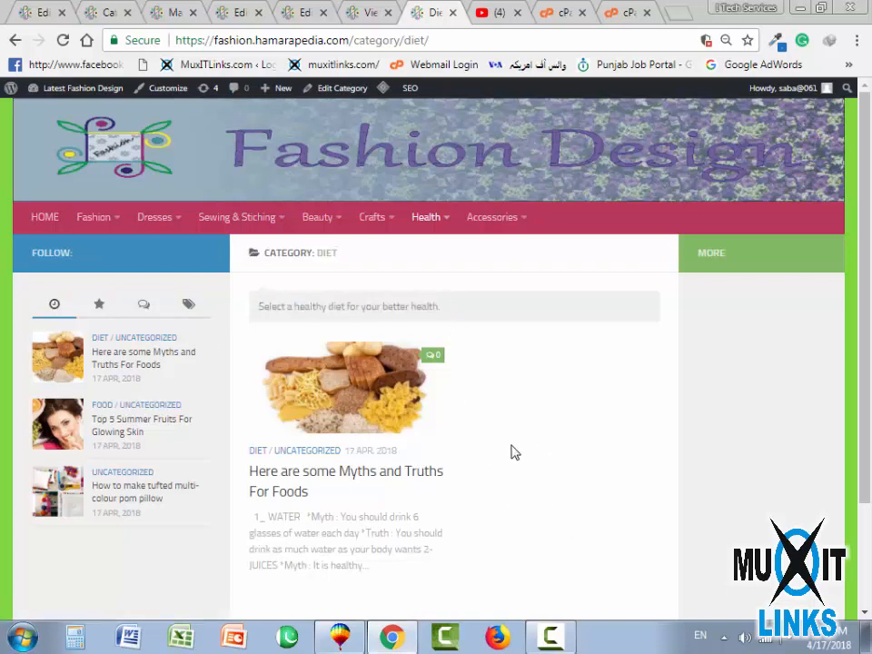
pyautogui.scroll(-3, 512, 451)
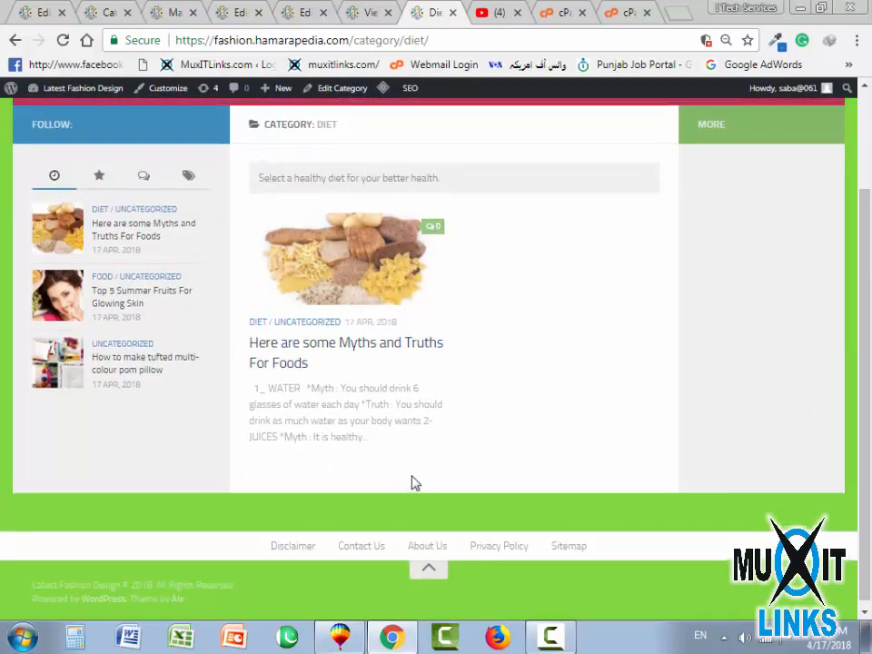
pyautogui.scroll(2, 412, 483)
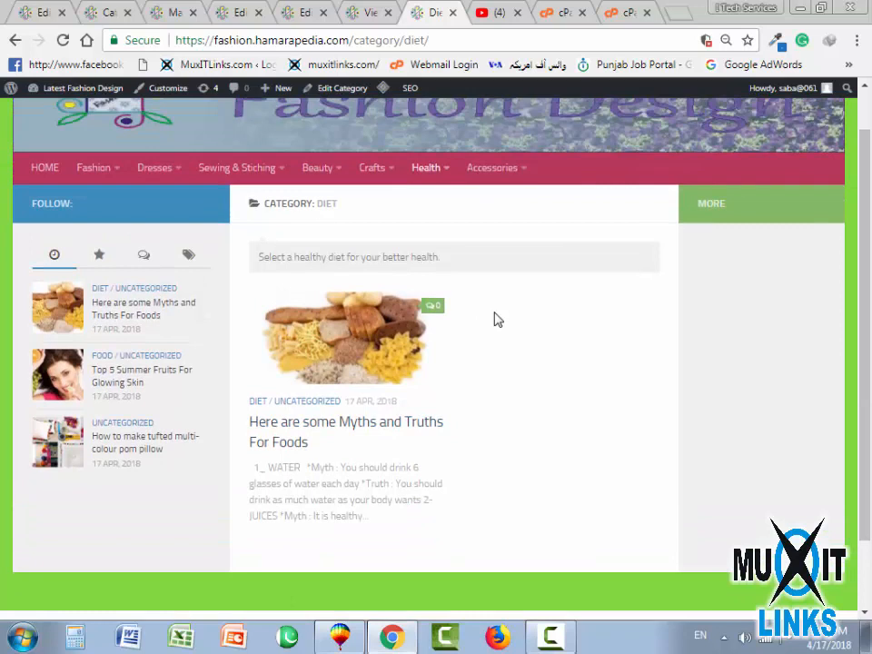
pyautogui.click(15, 40)
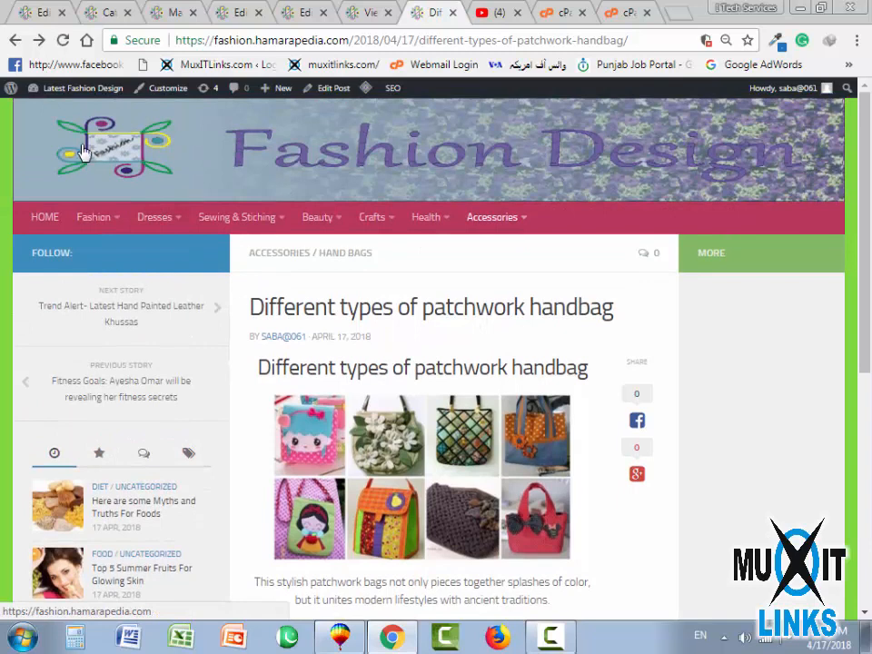
# Open the site's home page and check the posts shown under the Fashion, Crafts and Accessories headings
pyautogui.moveTo(132, 219)
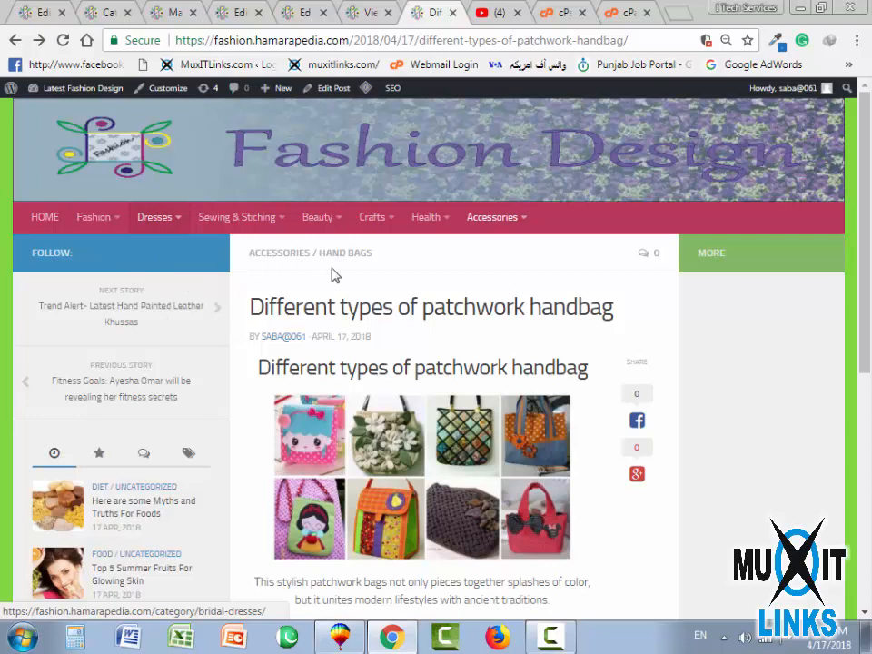
pyautogui.click(107, 153)
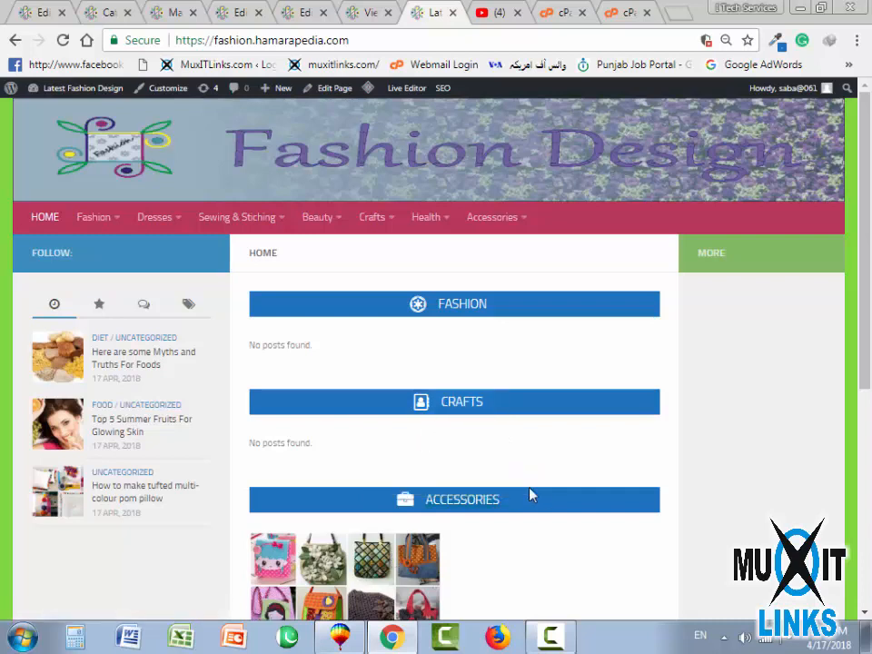
pyautogui.scroll(-3, 409, 499)
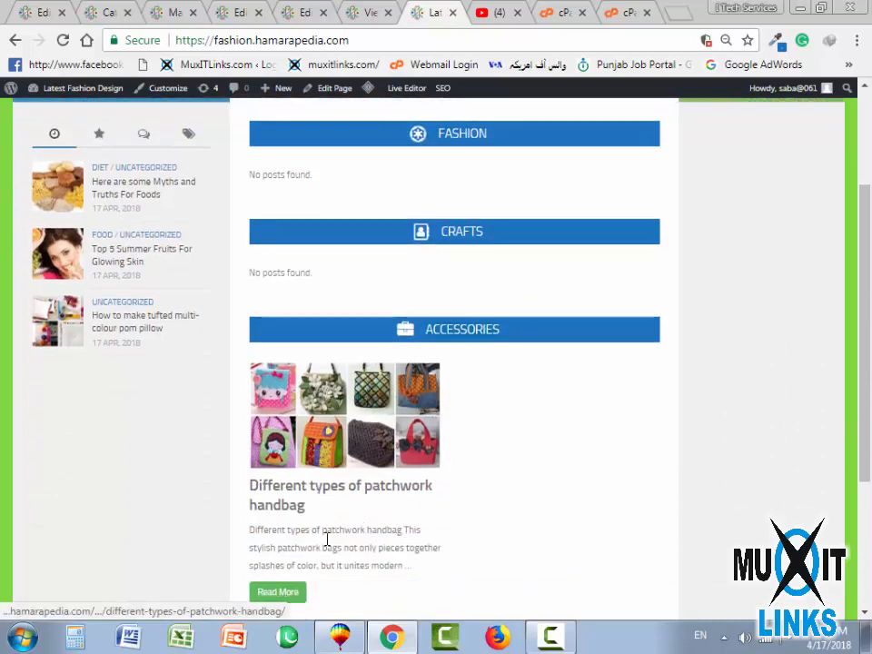
pyautogui.scroll(-3, 327, 540)
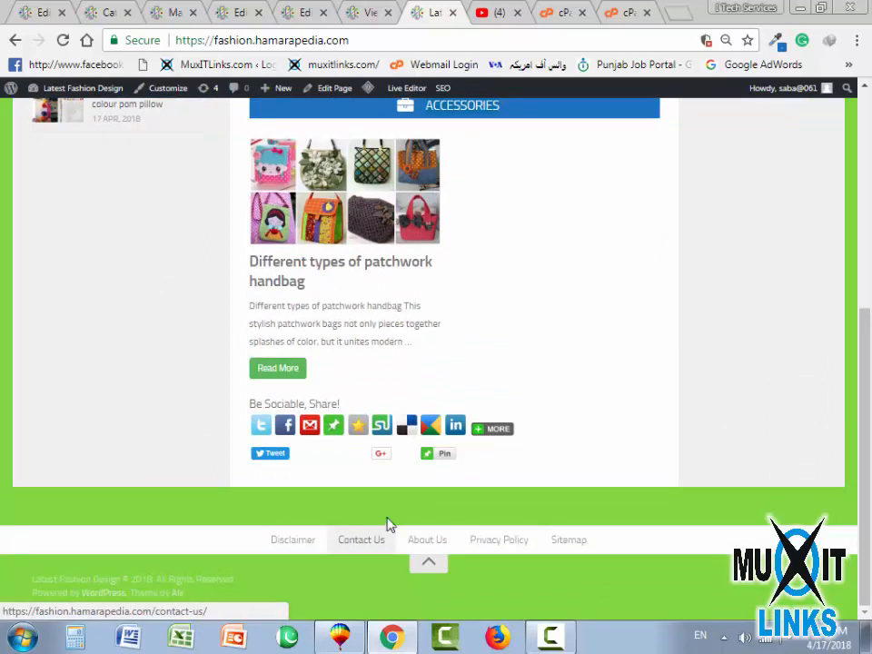
pyautogui.scroll(5, 390, 522)
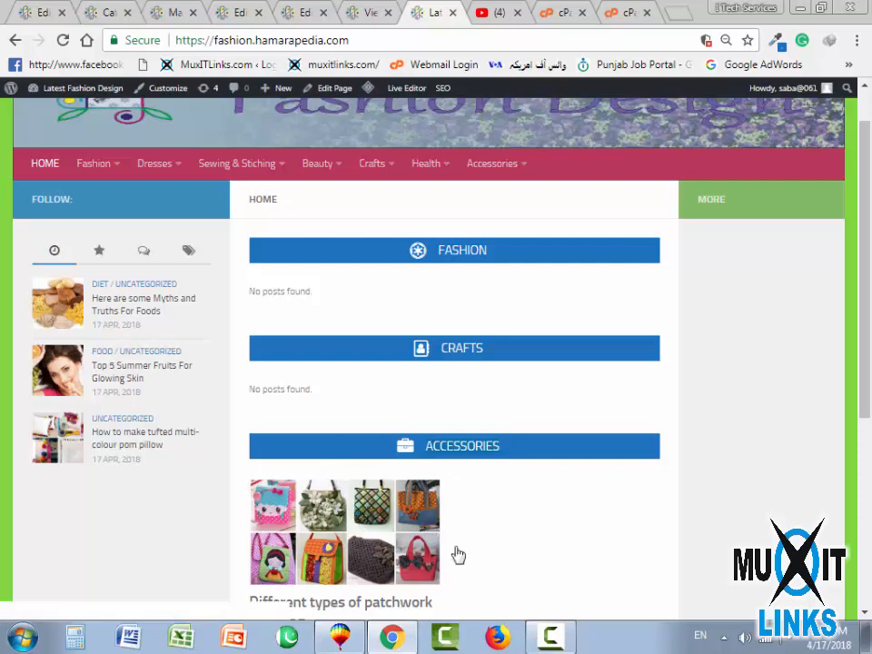
pyautogui.scroll(-2, 581, 554)
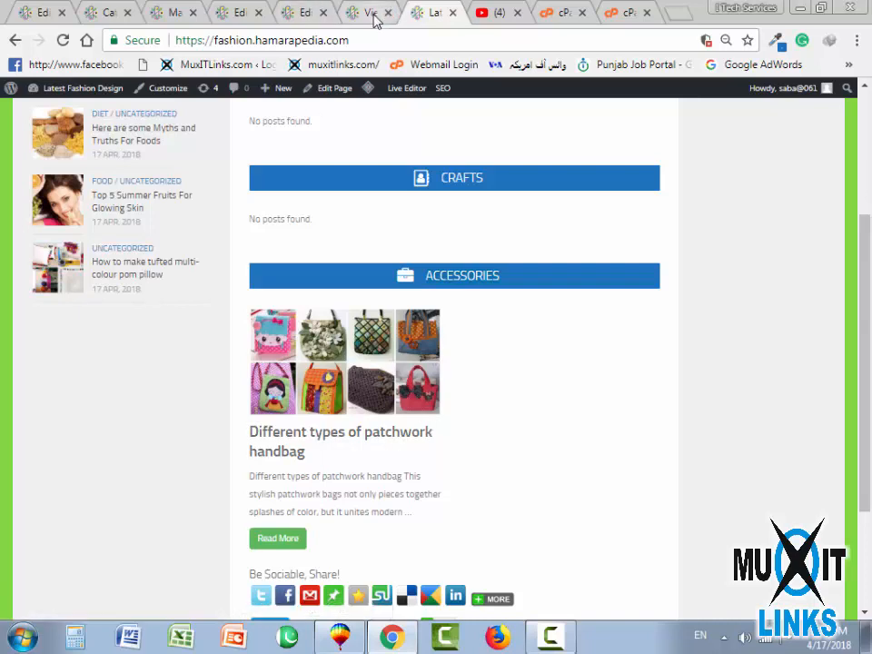
# In the Accessories content view, replace the Accessories category term in the taxonomy filter with Hand bags
pyautogui.click(173, 12)
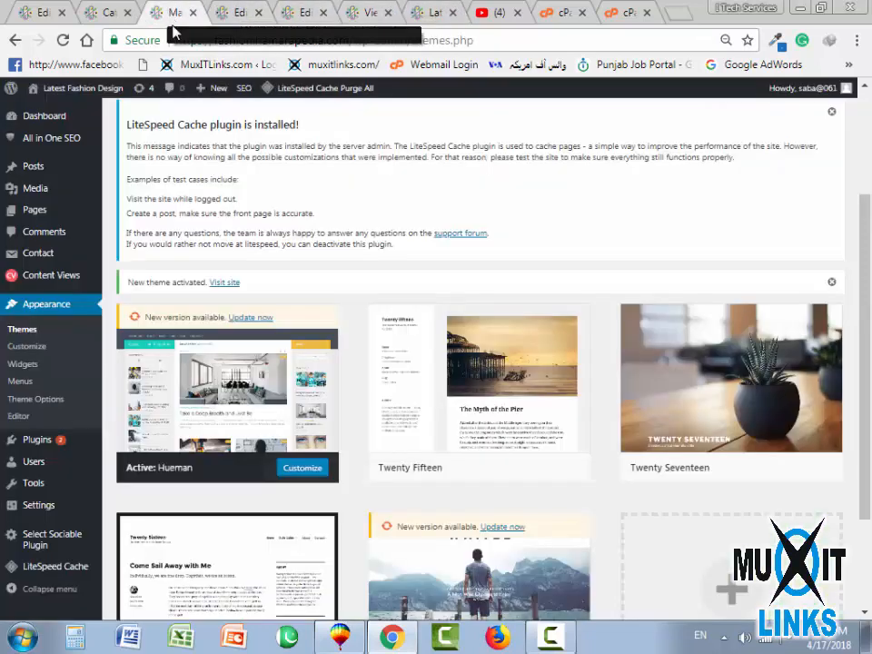
pyautogui.click(229, 11)
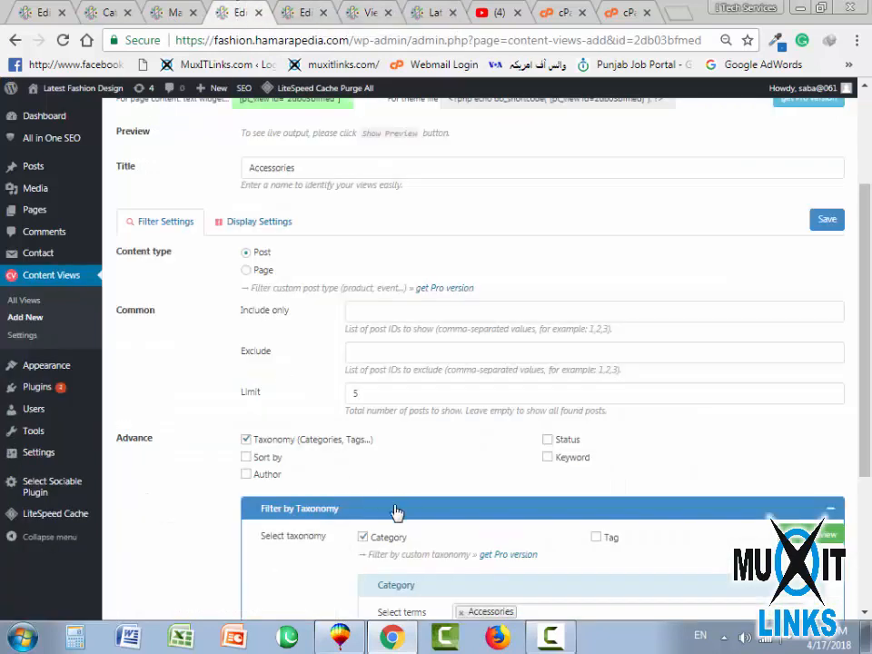
pyautogui.scroll(-3, 398, 570)
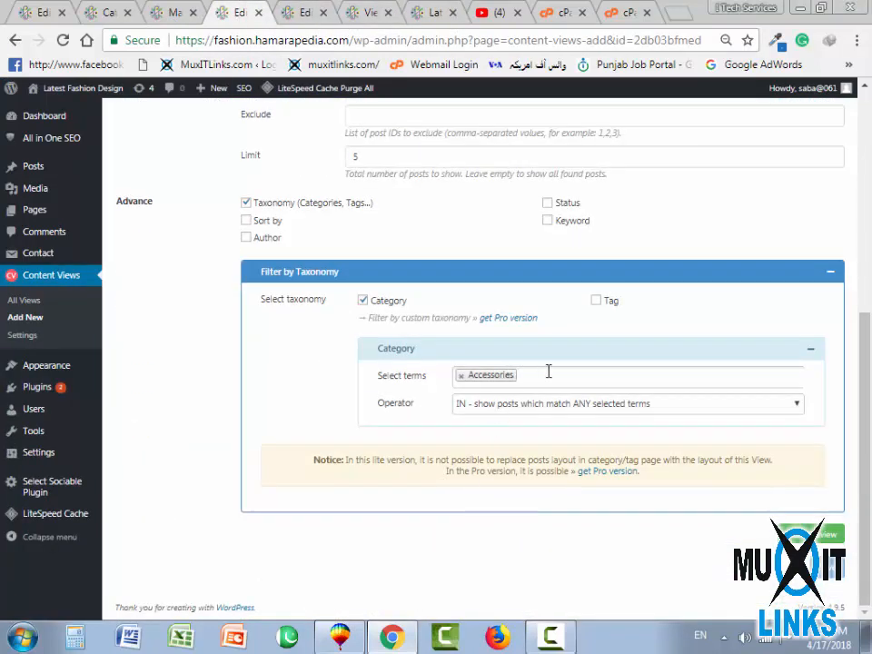
pyautogui.click(550, 371)
pyautogui.click(518, 379)
pyautogui.click(511, 379)
pyautogui.press('BackSpace')
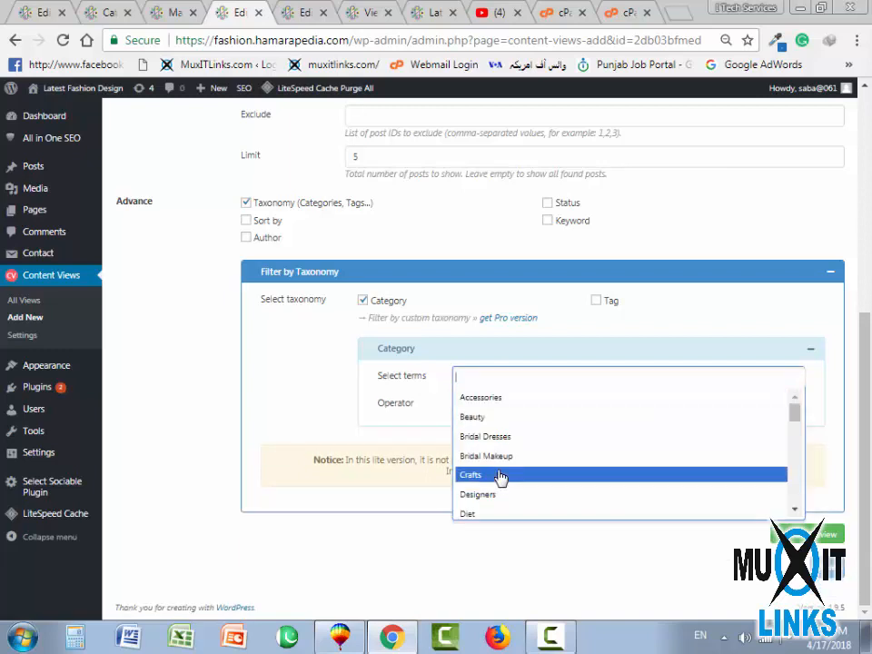
pyautogui.scroll(-2, 540, 441)
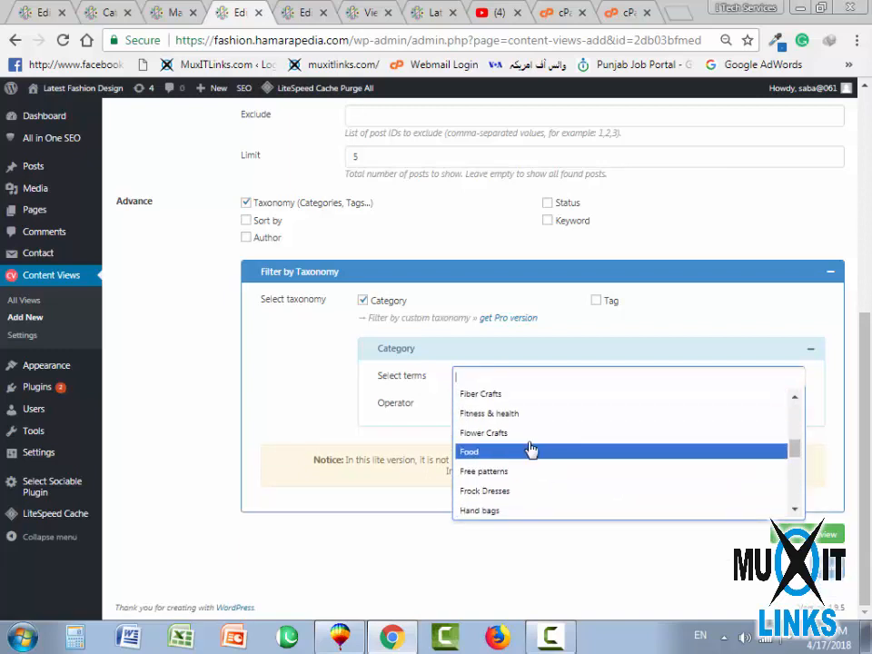
pyautogui.scroll(-3, 532, 486)
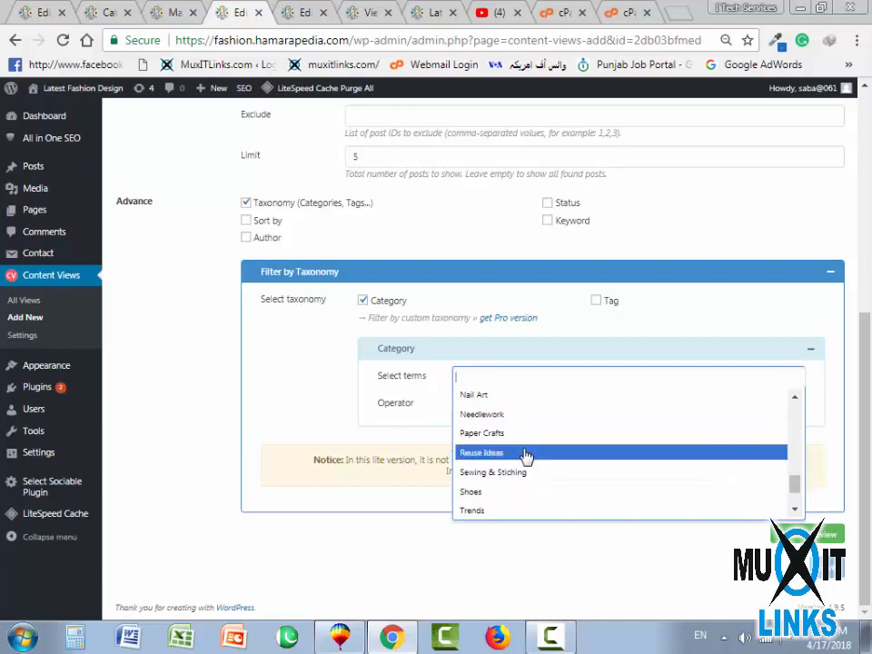
pyautogui.scroll(-2, 526, 454)
pyautogui.scroll(5, 532, 466)
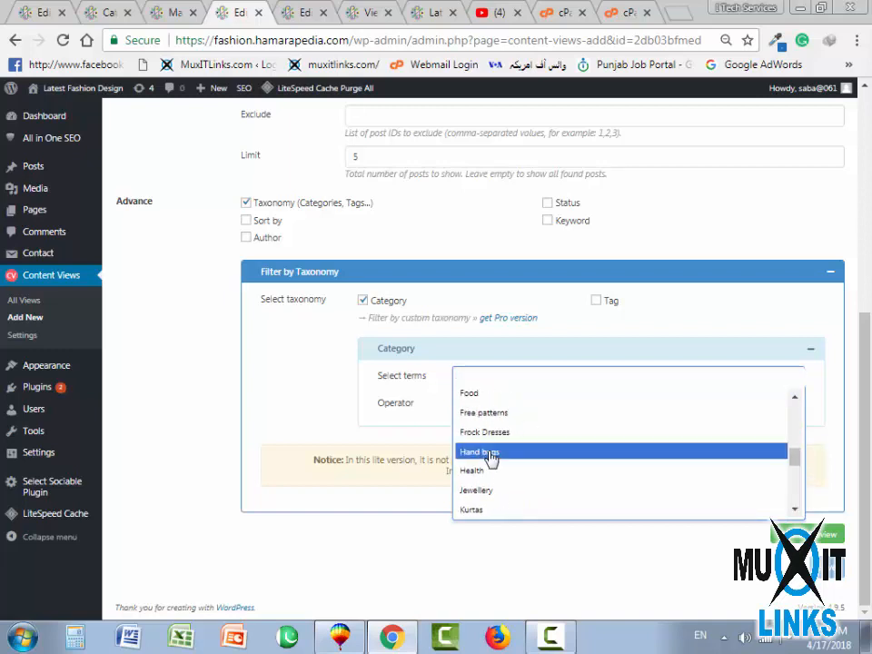
pyautogui.click(491, 451)
# Retitle the content view as "Hand Bags" and save it
pyautogui.scroll(5, 342, 461)
pyautogui.moveTo(315, 334); pyautogui.dragTo(214, 346)
pyautogui.write('Hand Bags')
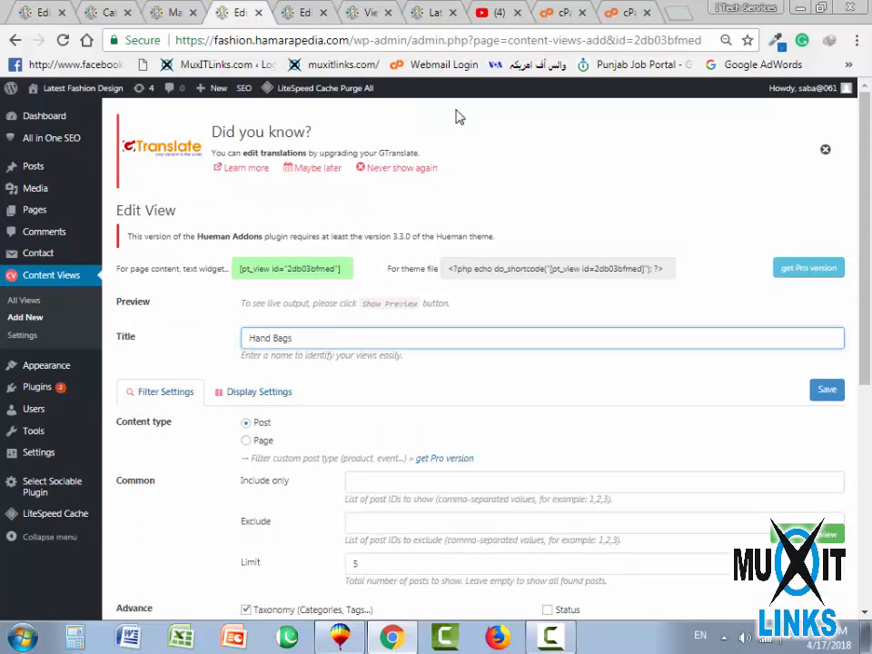
pyautogui.click(827, 390)
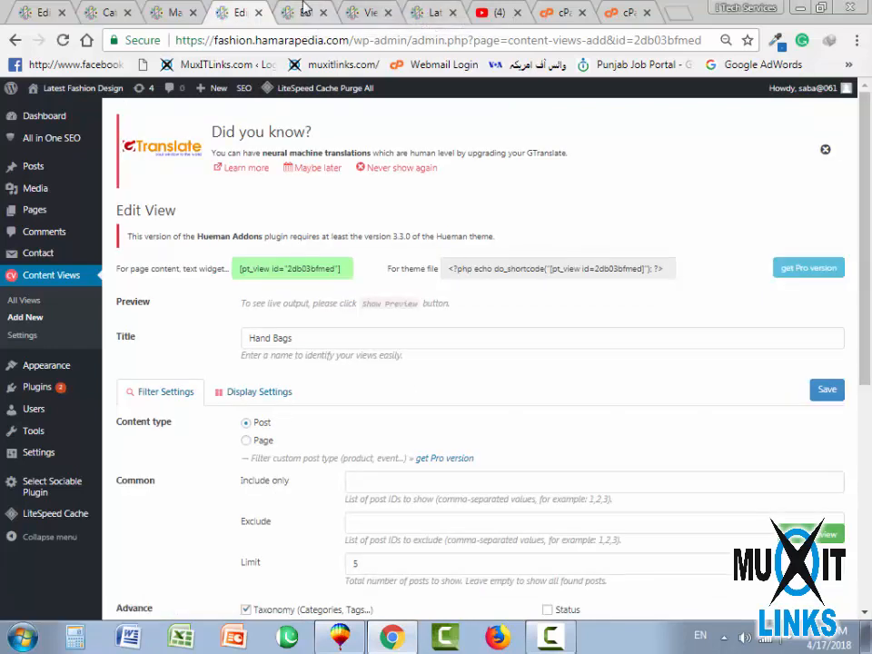
# On the Home page being edited, split the row below the ACCESSORIES button into 2 columns
pyautogui.click(300, 14)
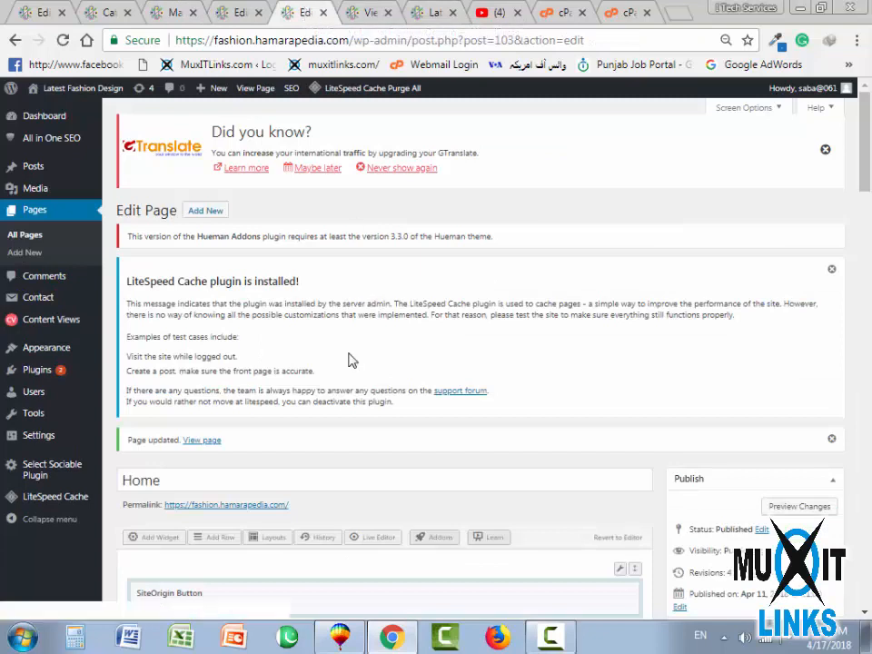
pyautogui.scroll(-10, 288, 358)
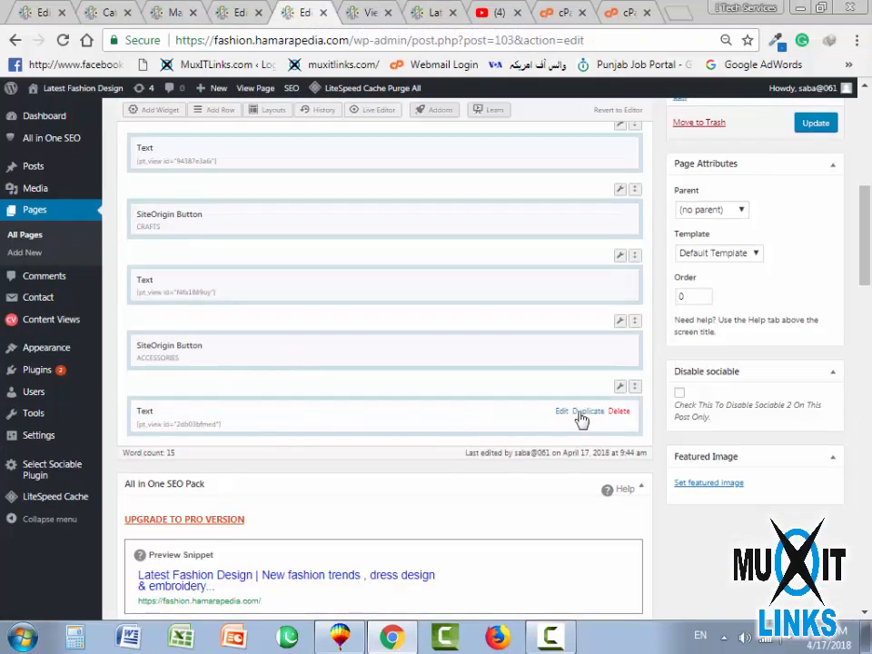
pyautogui.click(622, 389)
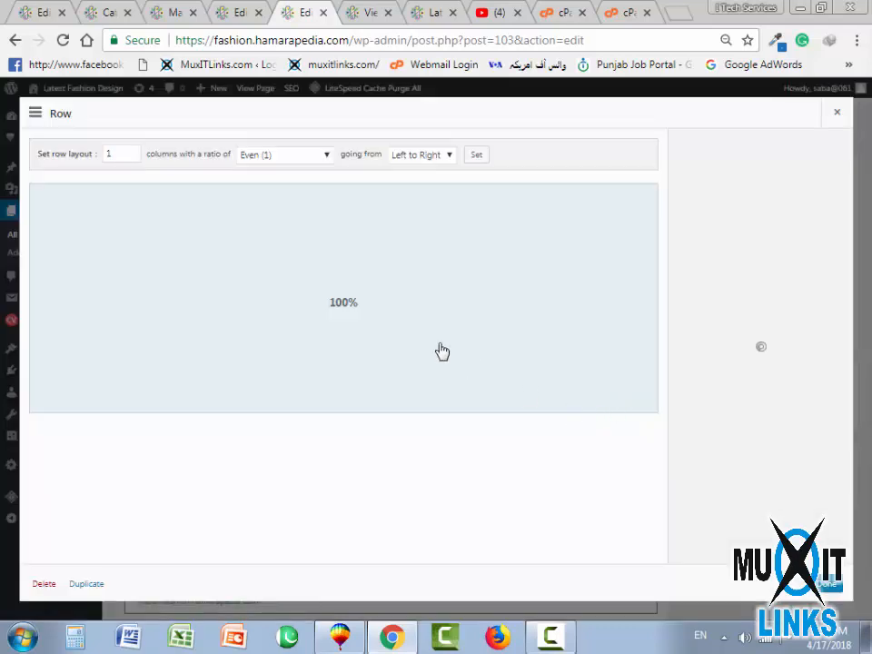
pyautogui.click(133, 152)
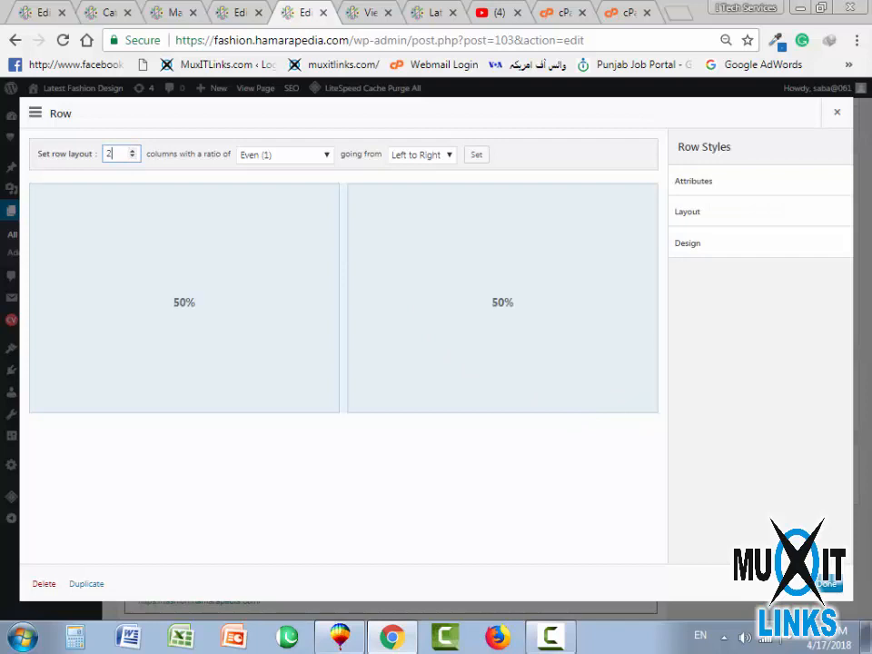
pyautogui.click(827, 589)
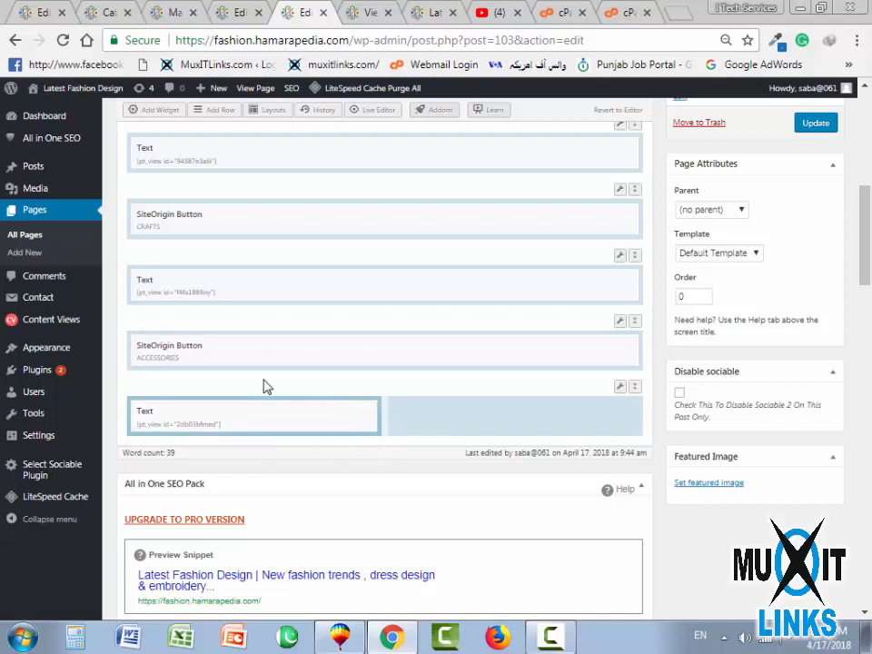
# Add a SiteOrigin Button widget to the first column of the two-column row and move it above the Text widget
pyautogui.scroll(2, 262, 381)
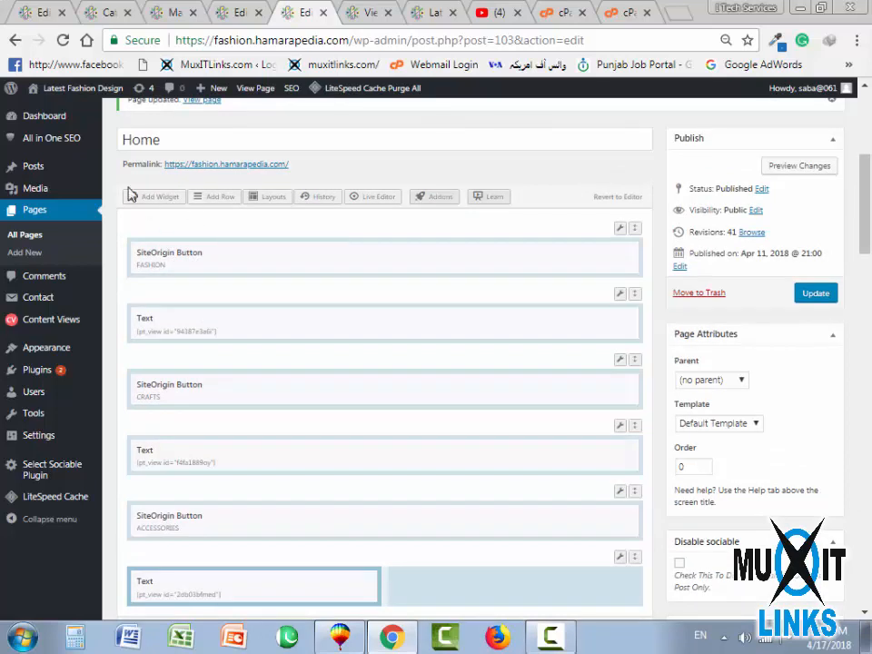
pyautogui.click(161, 198)
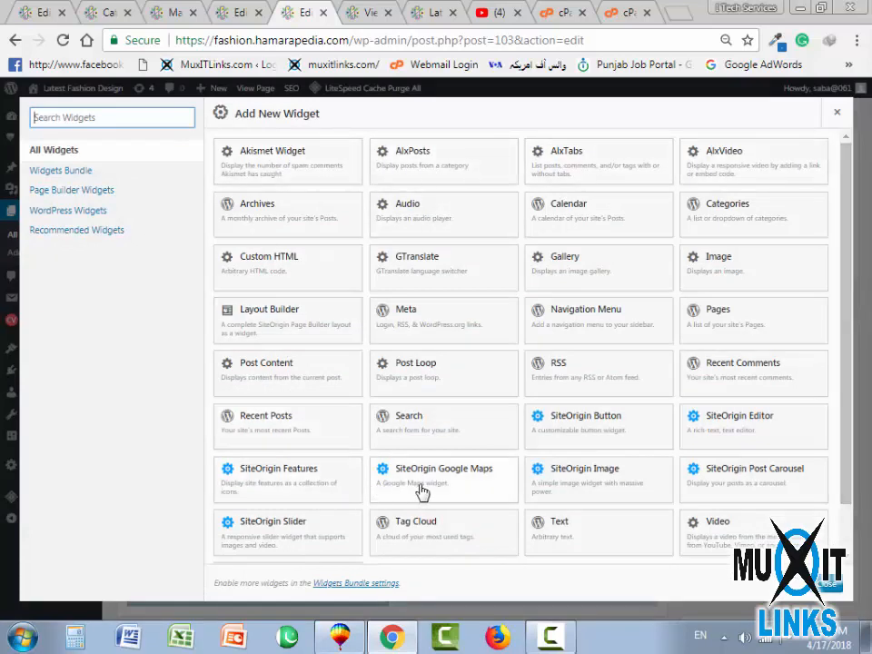
pyautogui.click(545, 445)
pyautogui.scroll(-2, 432, 427)
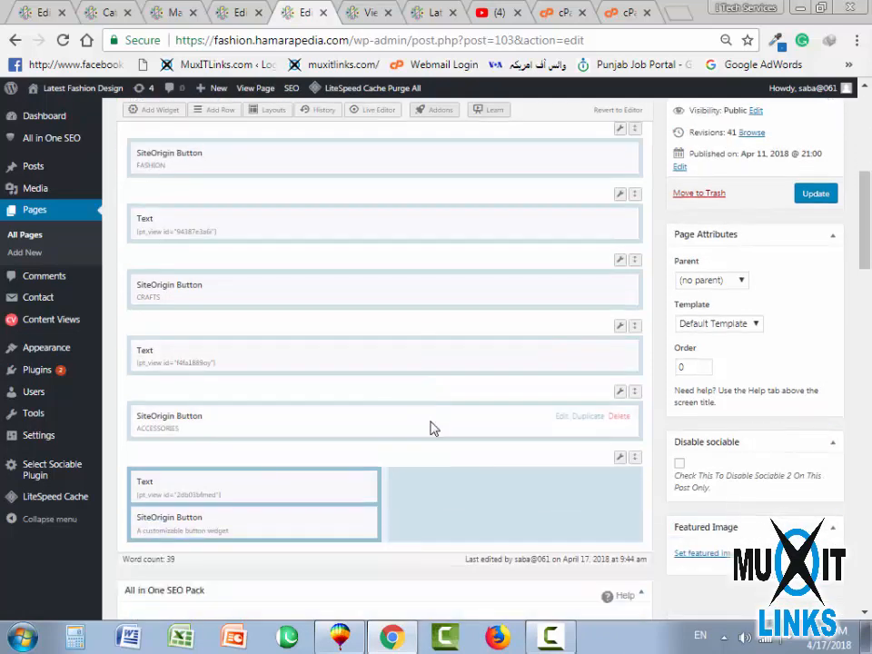
pyautogui.moveTo(266, 459); pyautogui.dragTo(285, 416)
# Set the new SiteOrigin Button's text to "HAND BAGS"
pyautogui.click(302, 412)
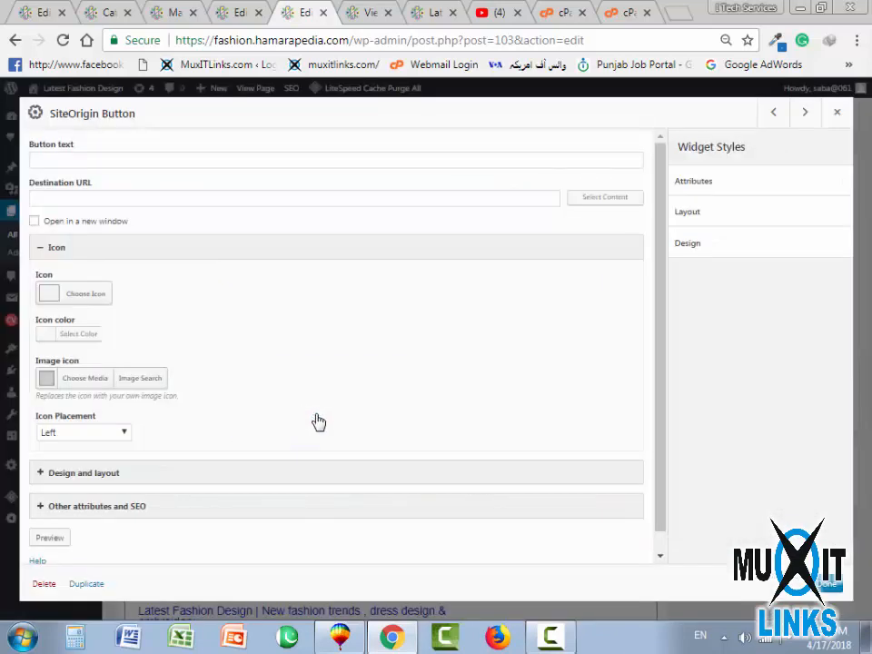
pyautogui.click(64, 162)
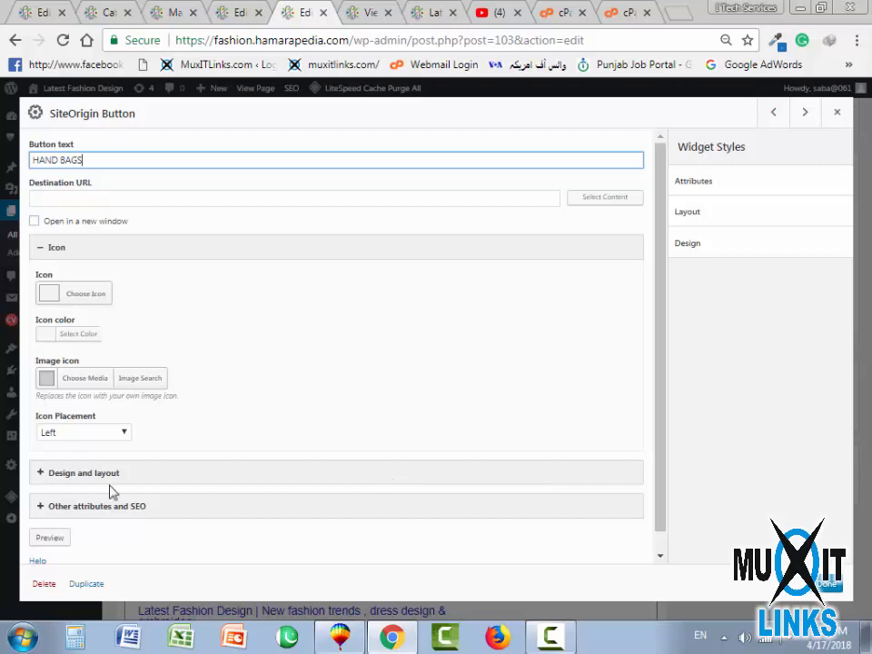
pyautogui.scroll(-1, 184, 377)
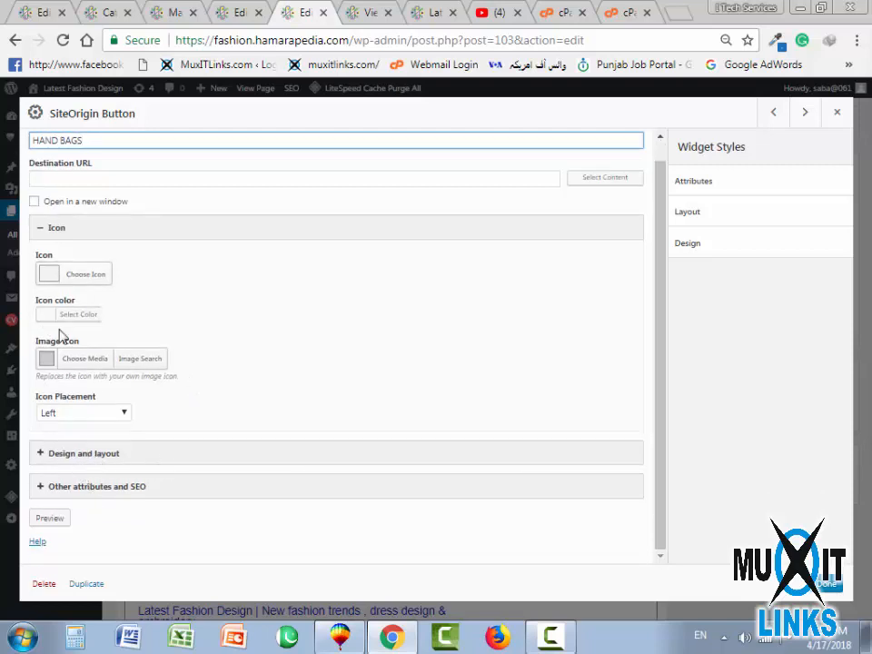
pyautogui.click(79, 415)
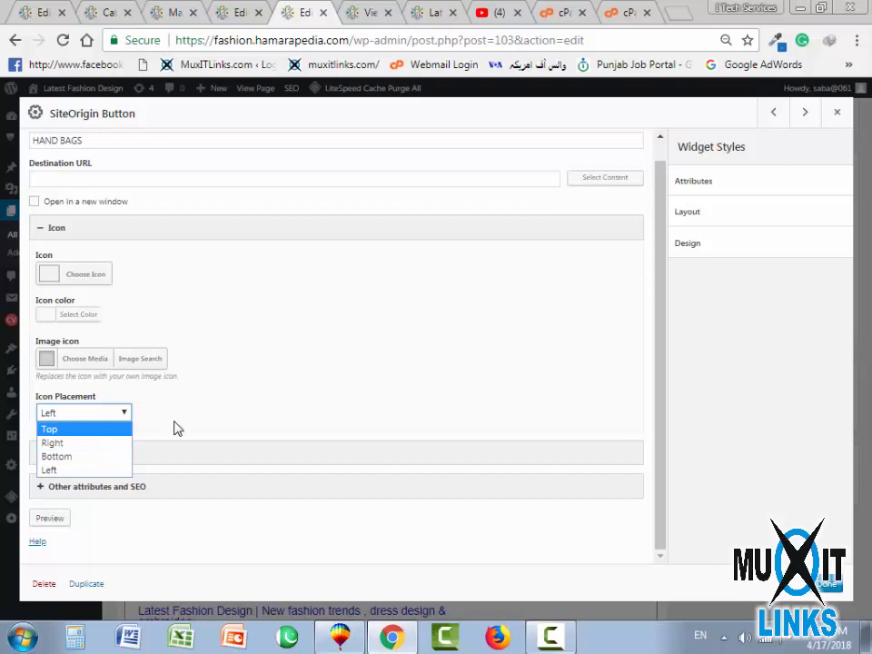
pyautogui.click(308, 390)
# Give the HAND BAGS button the Flat theme and a white (#ffffff) text color in its design and layout settings
pyautogui.click(81, 457)
pyautogui.scroll(-2, 192, 391)
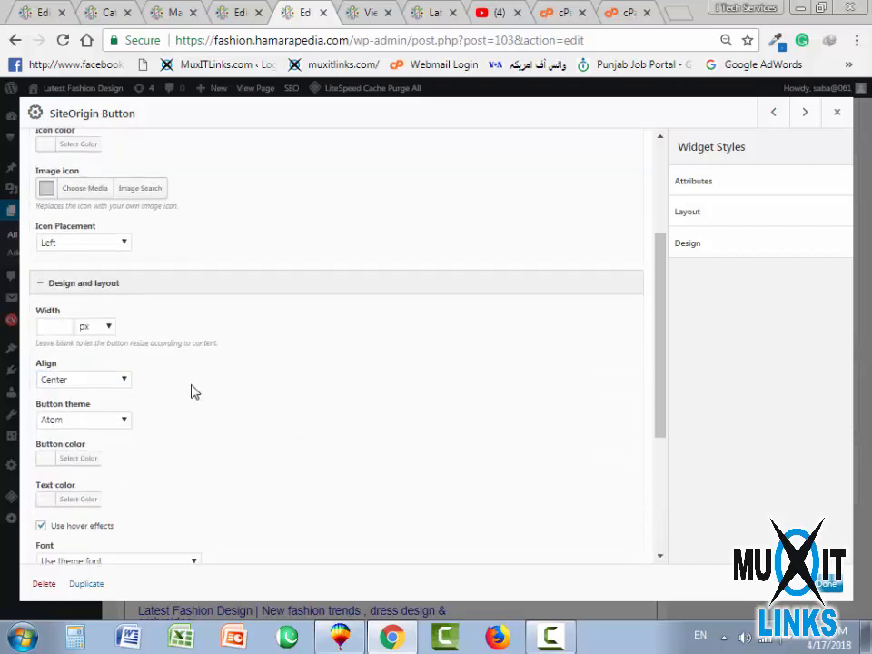
pyautogui.click(79, 422)
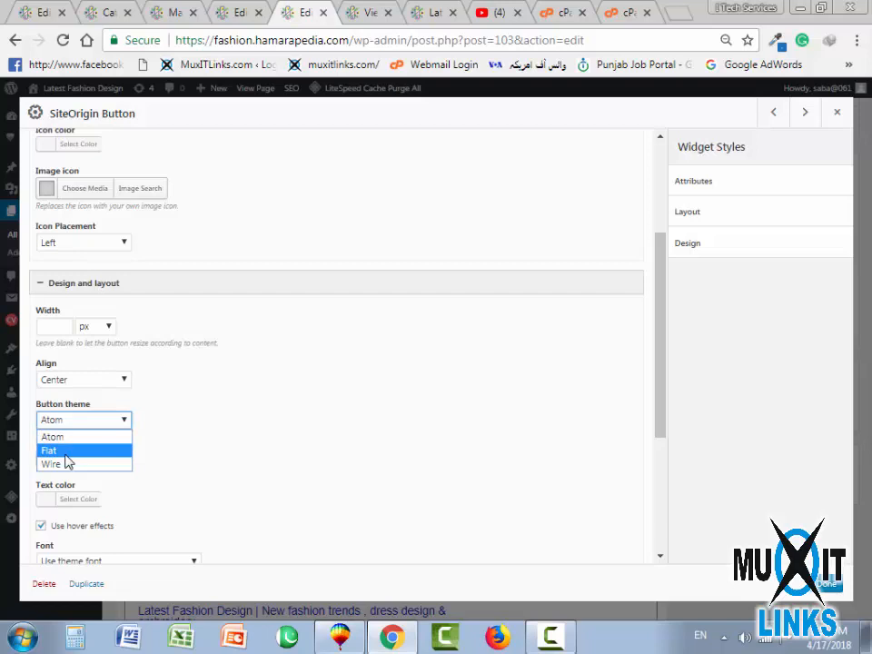
pyautogui.click(66, 454)
pyautogui.scroll(-2, 91, 478)
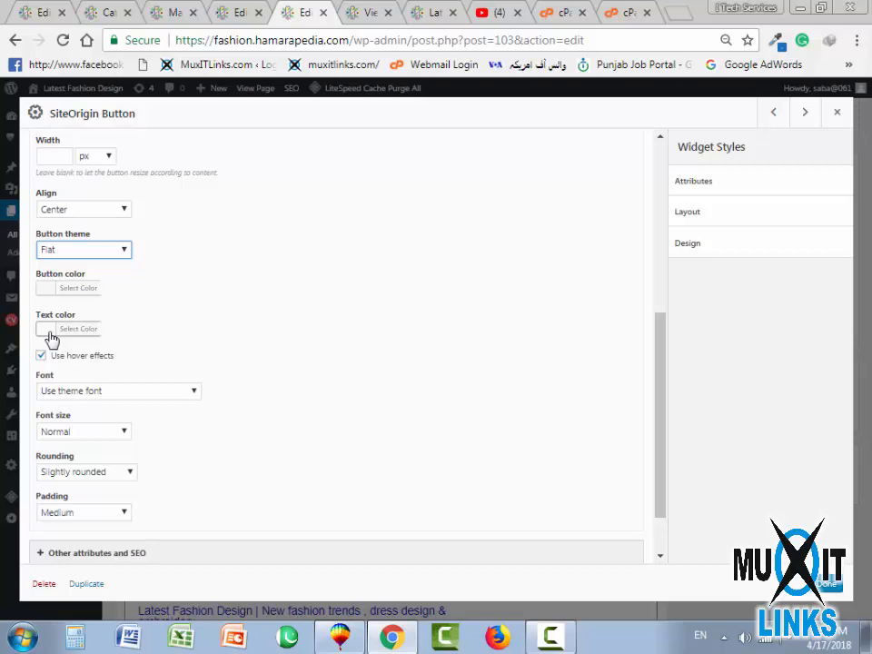
pyautogui.click(50, 337)
pyautogui.click(63, 490)
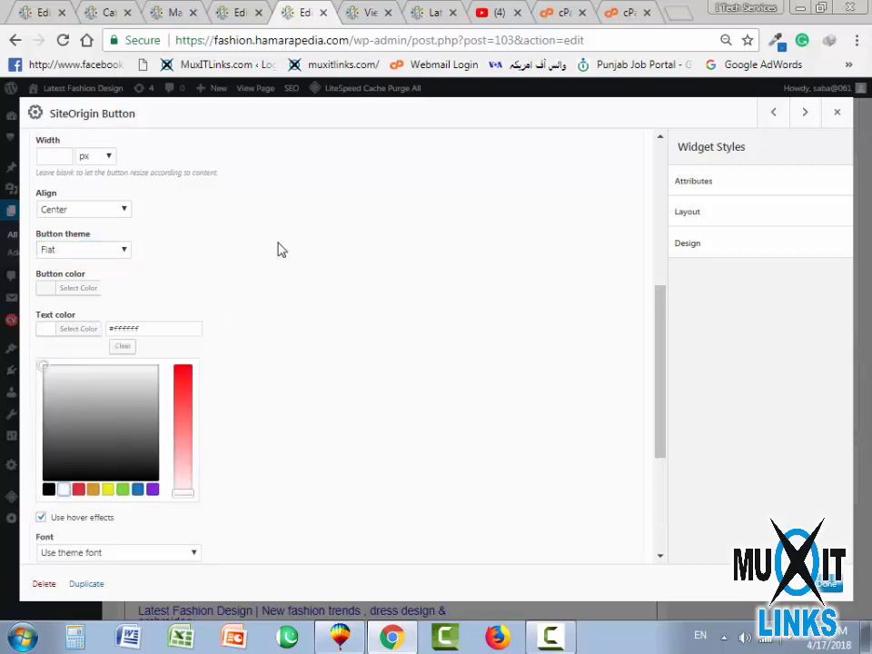
pyautogui.click(132, 291)
# Set the HAND BAGS button's font size to Medium, rounding to None and padding to Low
pyautogui.scroll(-1, 124, 425)
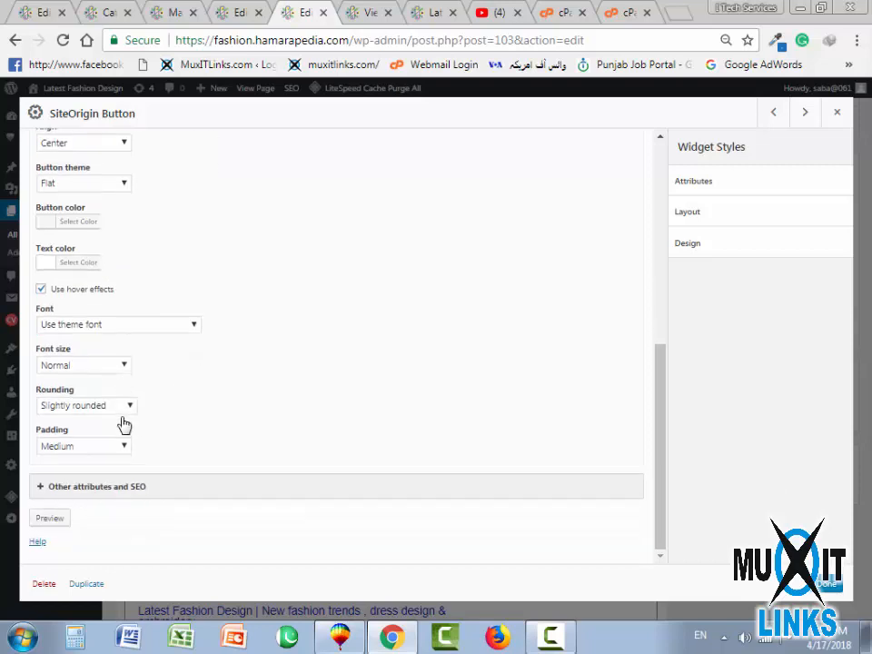
pyautogui.click(89, 372)
pyautogui.click(71, 394)
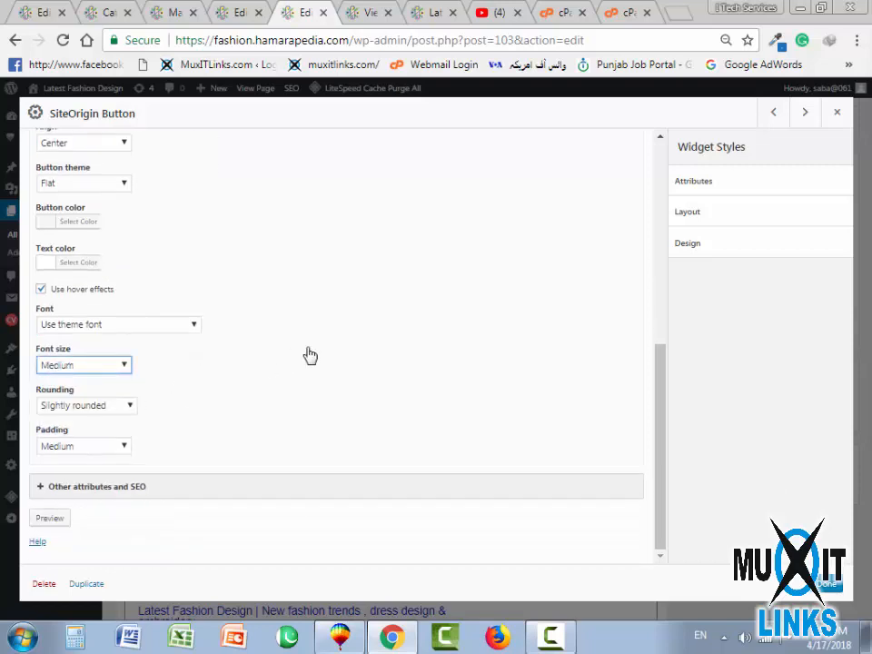
pyautogui.click(127, 405)
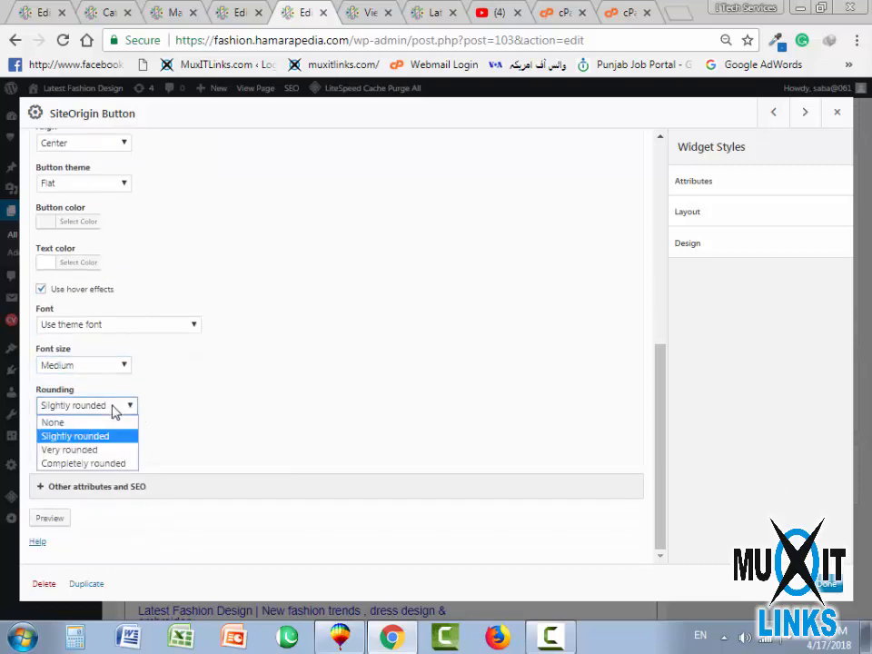
pyautogui.click(68, 419)
pyautogui.click(109, 446)
pyautogui.click(66, 460)
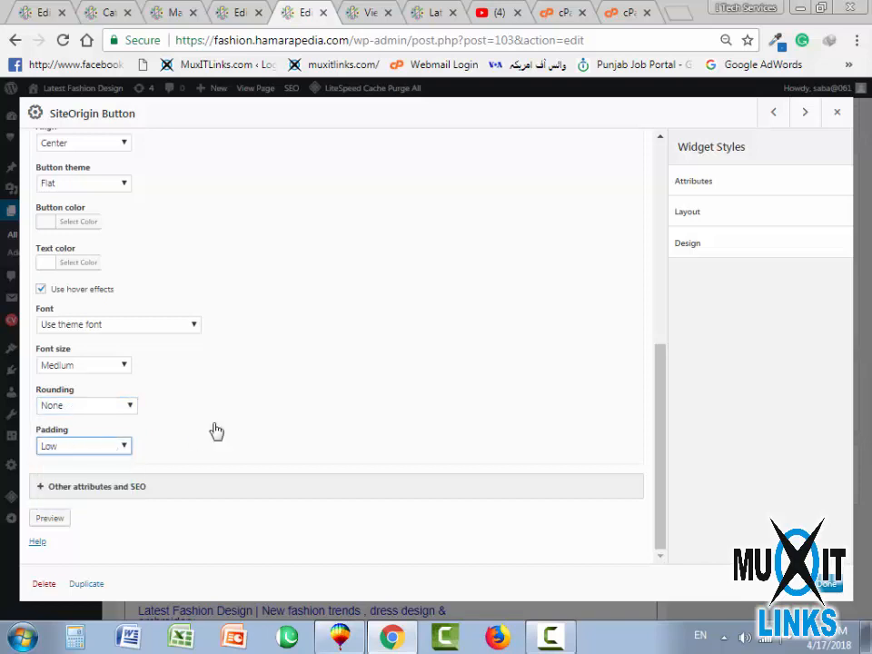
# Set the HAND BAGS widget's background color to the red preset in its design styles
pyautogui.scroll(1, 305, 417)
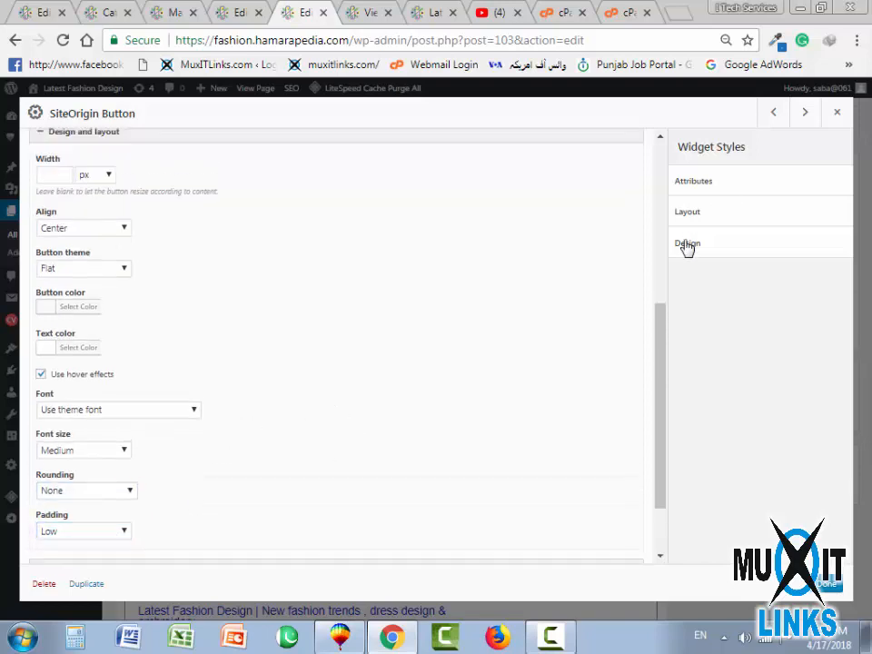
pyautogui.click(687, 244)
pyautogui.click(710, 289)
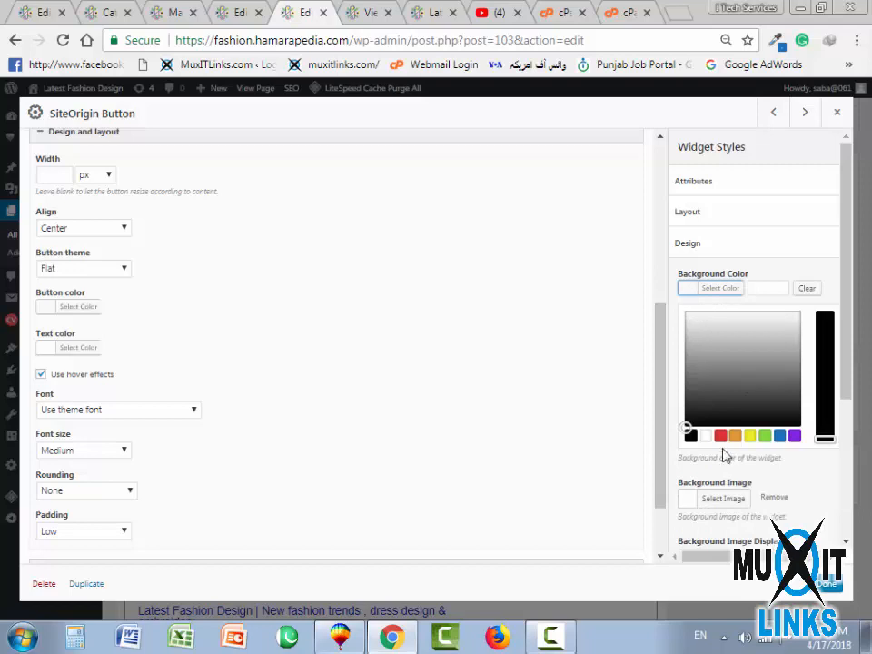
pyautogui.click(721, 435)
pyautogui.click(399, 462)
# Set the HAND BAGS button color to red (#dd3333) and update the Home page
pyautogui.scroll(-1, 108, 458)
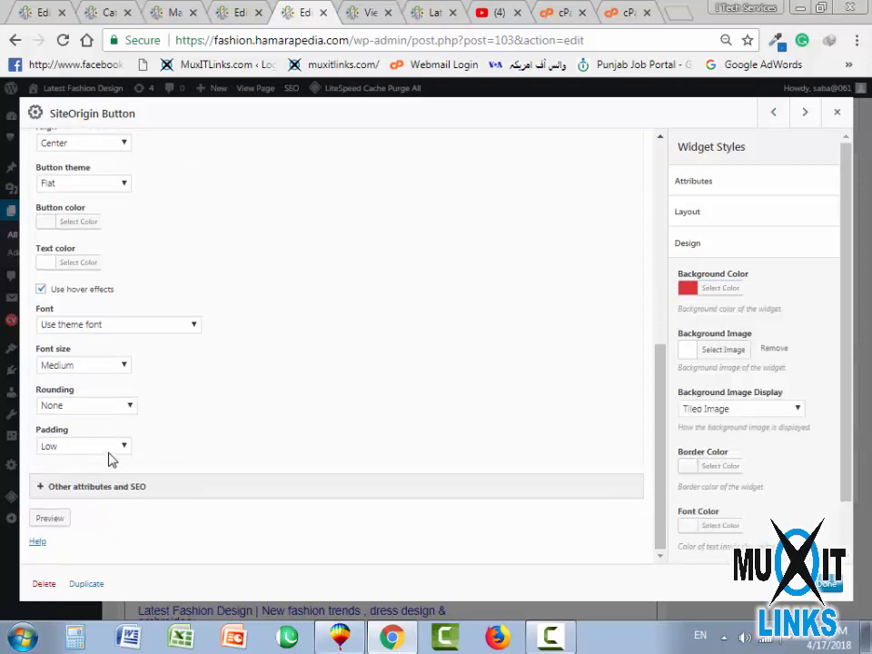
pyautogui.scroll(3, 97, 451)
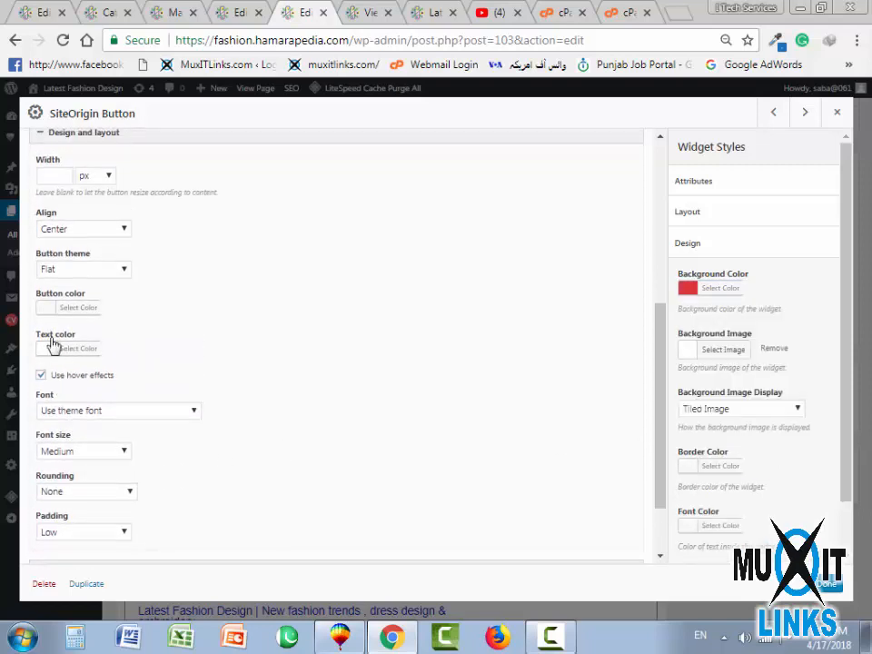
pyautogui.click(46, 392)
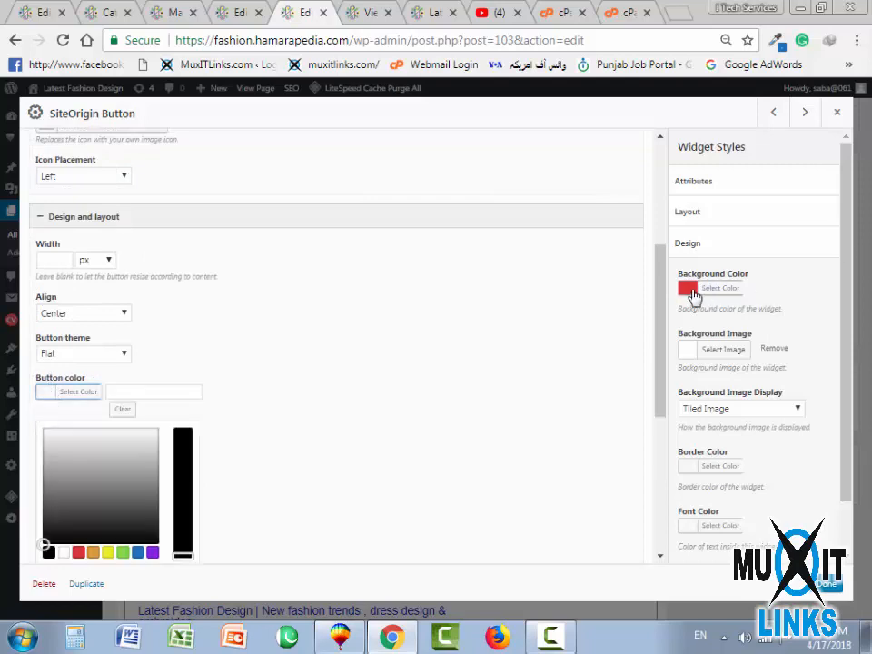
pyautogui.click(78, 551)
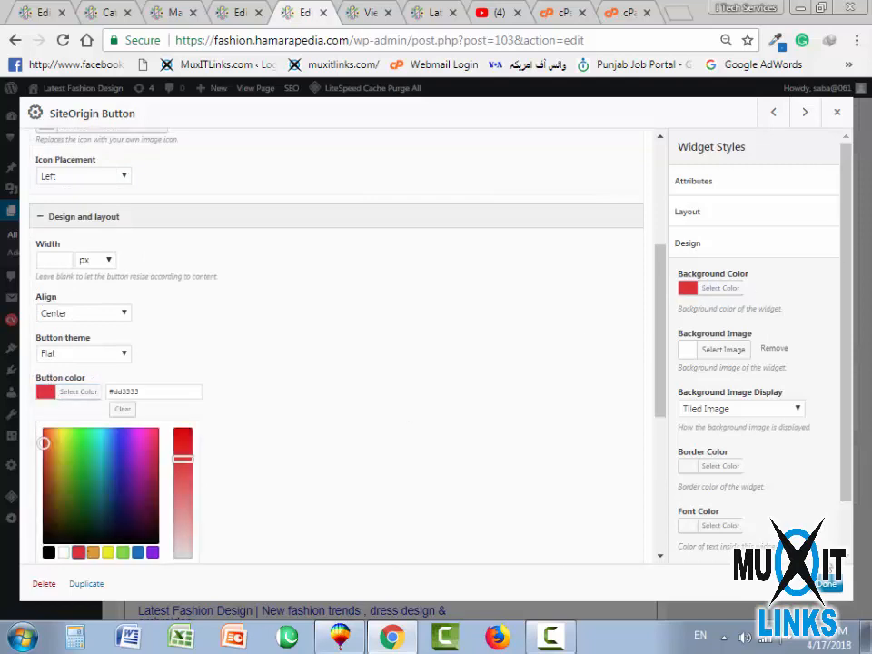
pyautogui.click(826, 586)
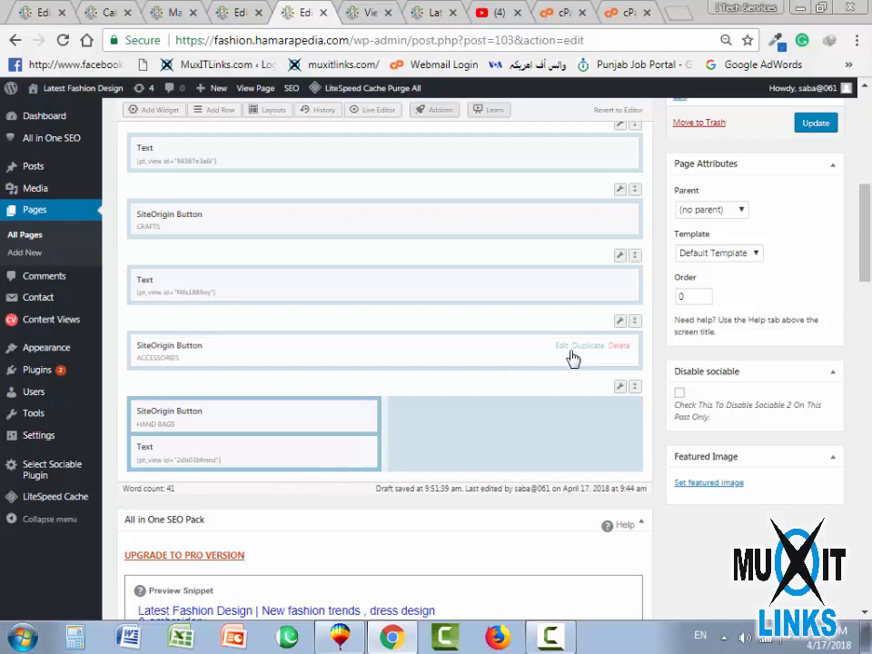
pyautogui.click(808, 123)
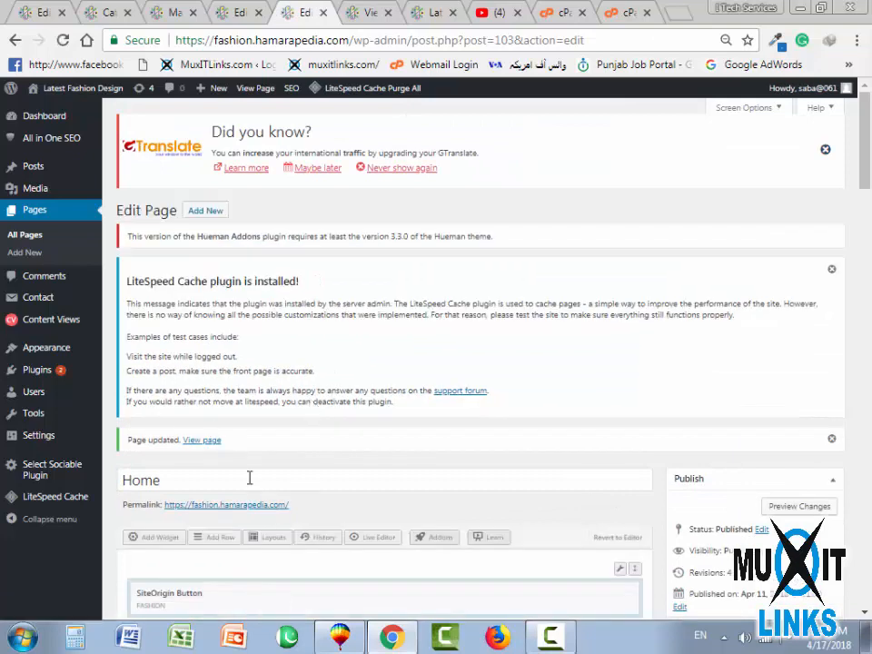
# Duplicate the HAND BAGS button and the Text widget below it, placing both copies in the row's empty second column
pyautogui.scroll(-5, 249, 477)
pyautogui.scroll(-1, 385, 371)
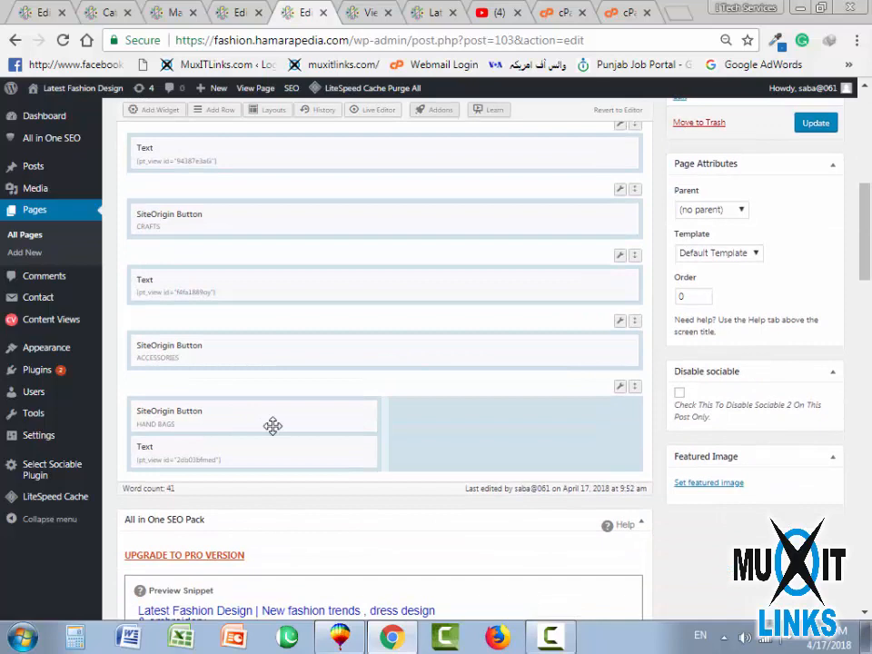
pyautogui.click(329, 413)
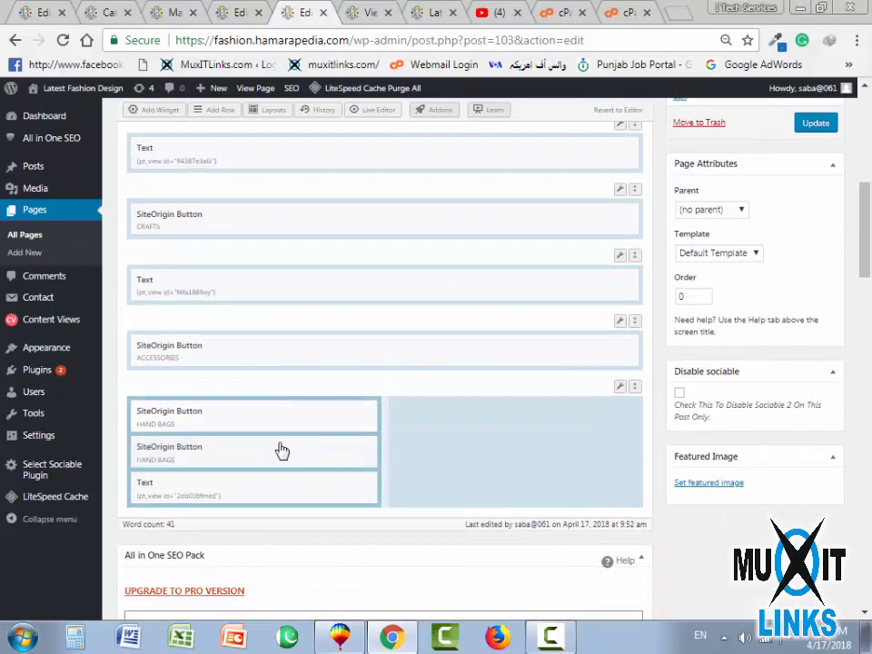
pyautogui.moveTo(278, 451); pyautogui.dragTo(555, 414)
pyautogui.moveTo(348, 451)
pyautogui.click(325, 447)
pyautogui.moveTo(265, 467); pyautogui.dragTo(526, 448)
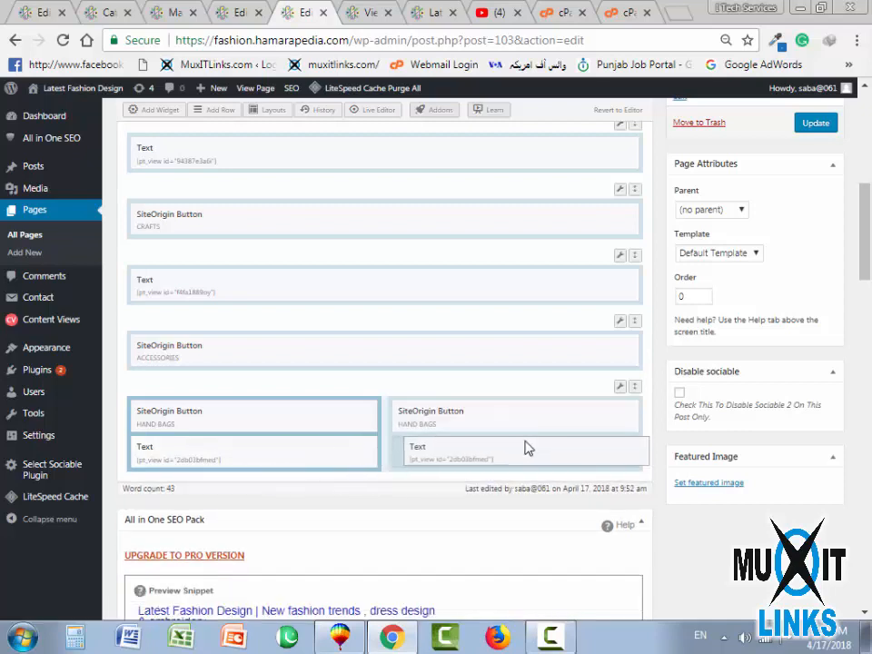
# Change the second column's button text to "JEWELLERY", consulting the site's Accessories category for its subcategories
pyautogui.click(565, 414)
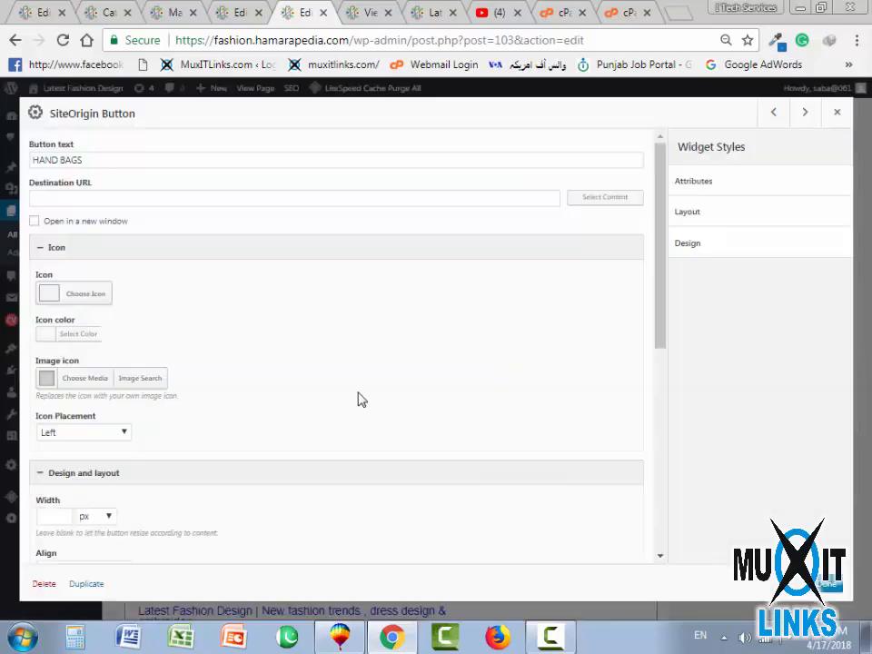
pyautogui.moveTo(100, 162); pyautogui.dragTo(13, 164)
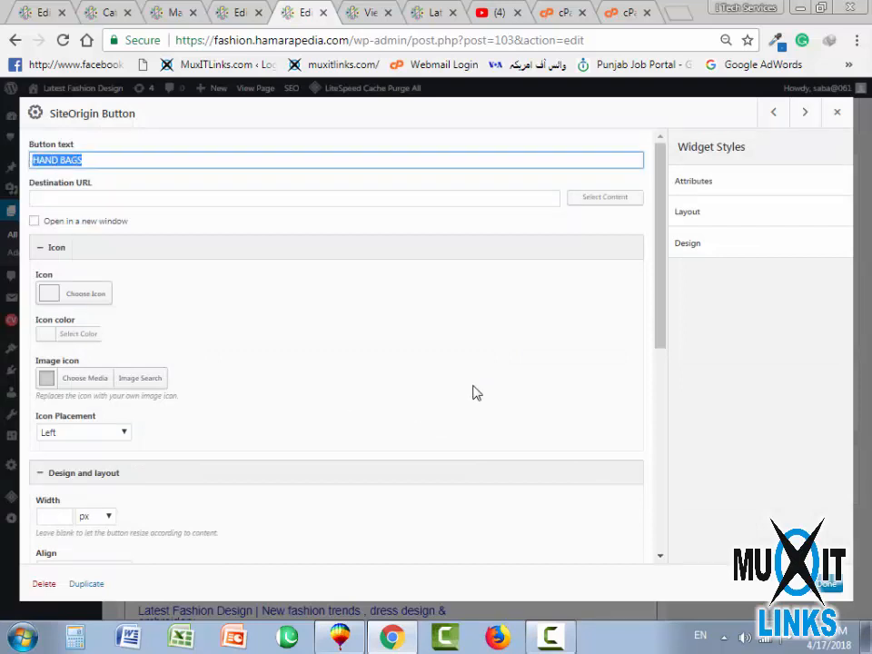
pyautogui.click(432, 12)
pyautogui.click(522, 224)
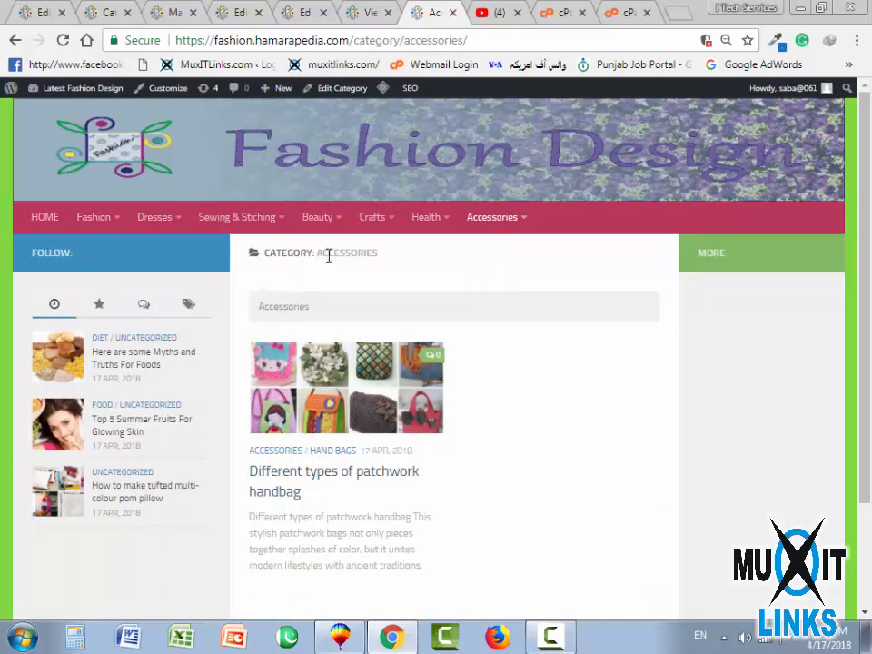
pyautogui.moveTo(346, 214)
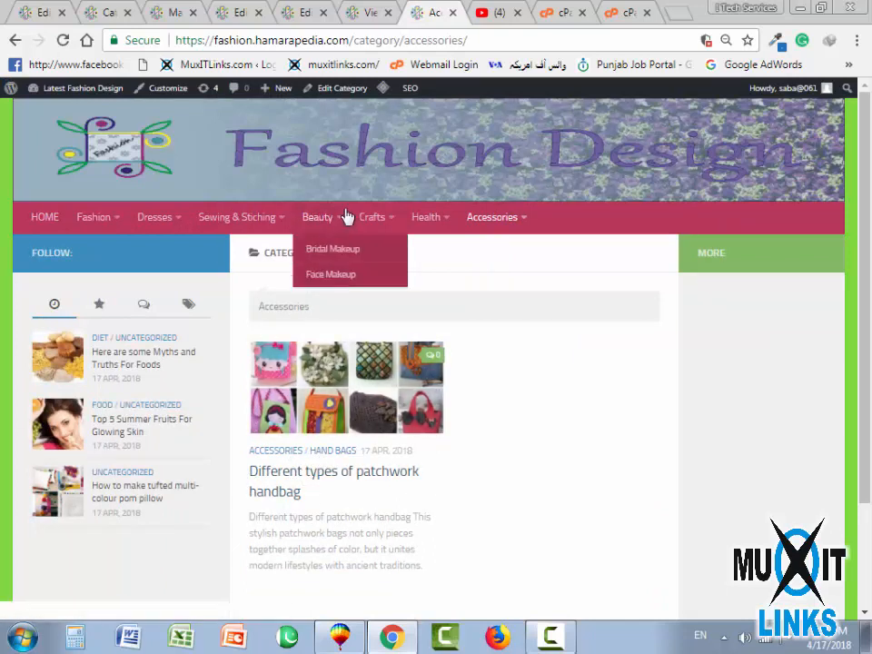
pyautogui.click(309, 12)
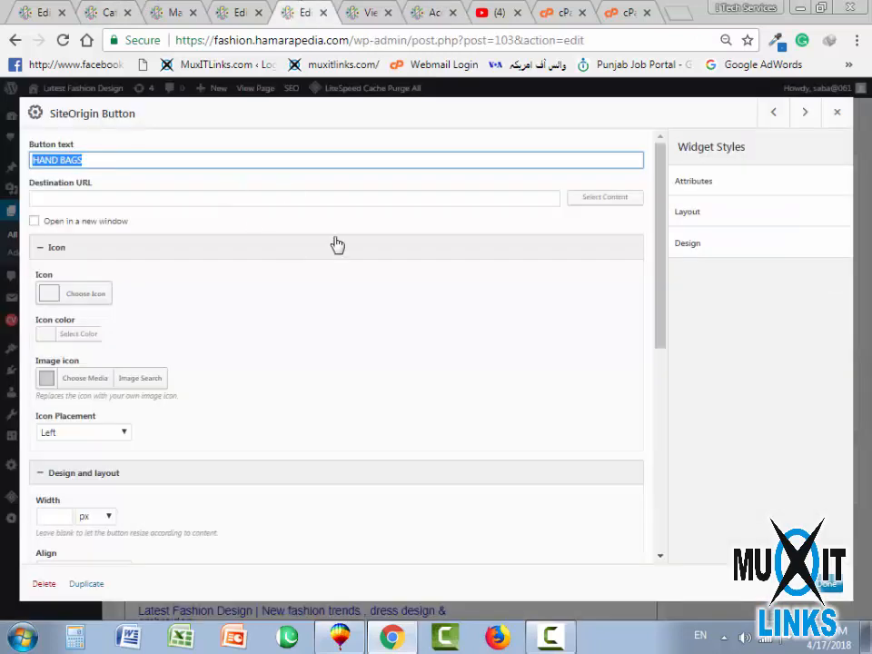
pyautogui.write('JEWELLERY')
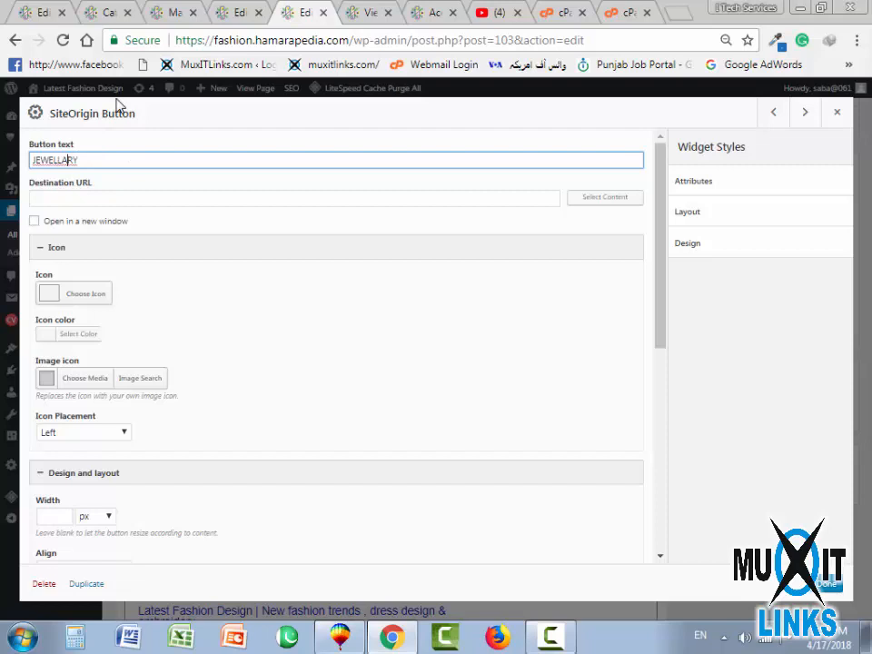
pyautogui.press('Tab')
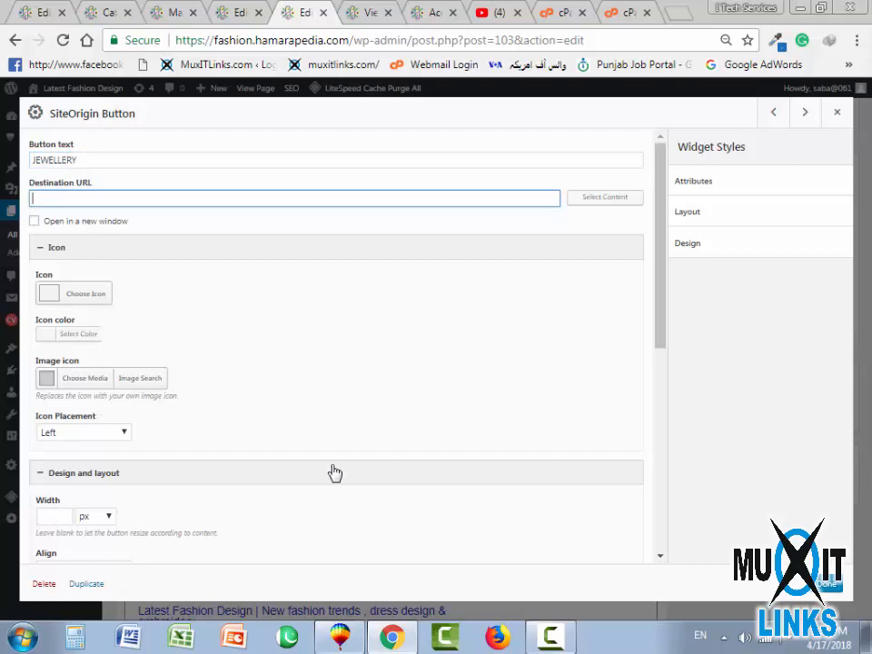
pyautogui.scroll(-1, 418, 434)
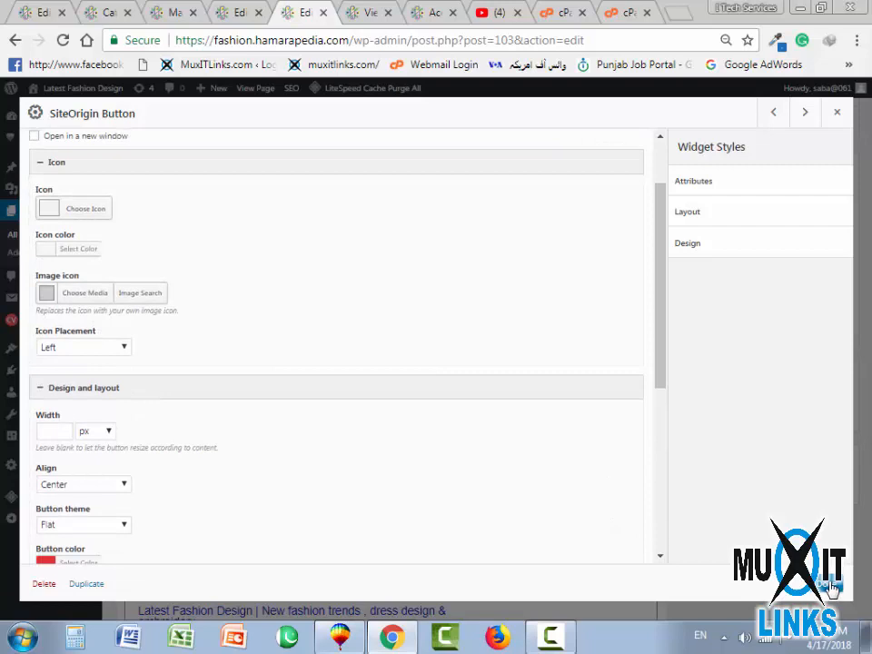
pyautogui.press('Escape')
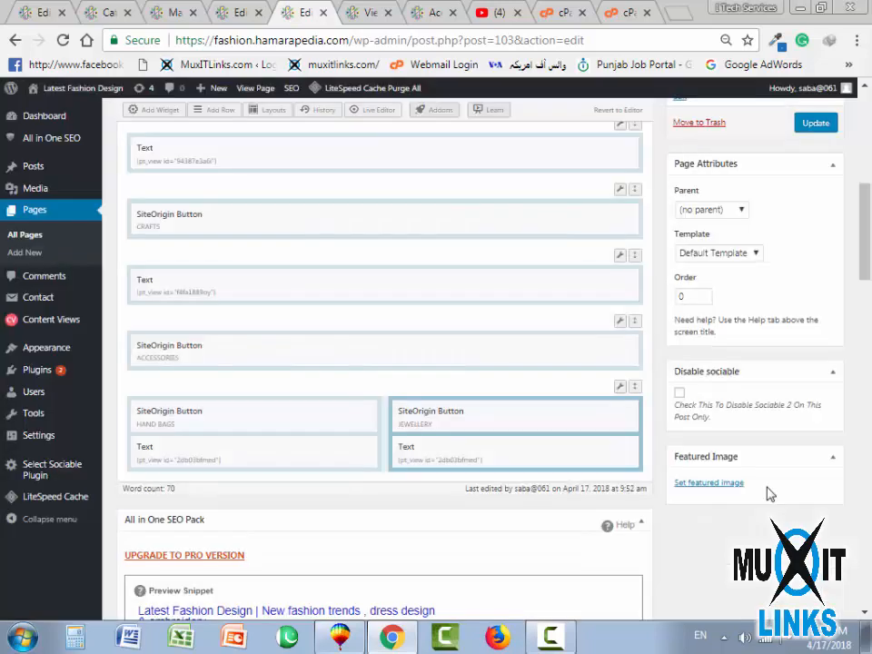
# Update the Home page and reload the live site to review the HAND BAGS and JEWELLERY columns under Accessories
pyautogui.click(808, 130)
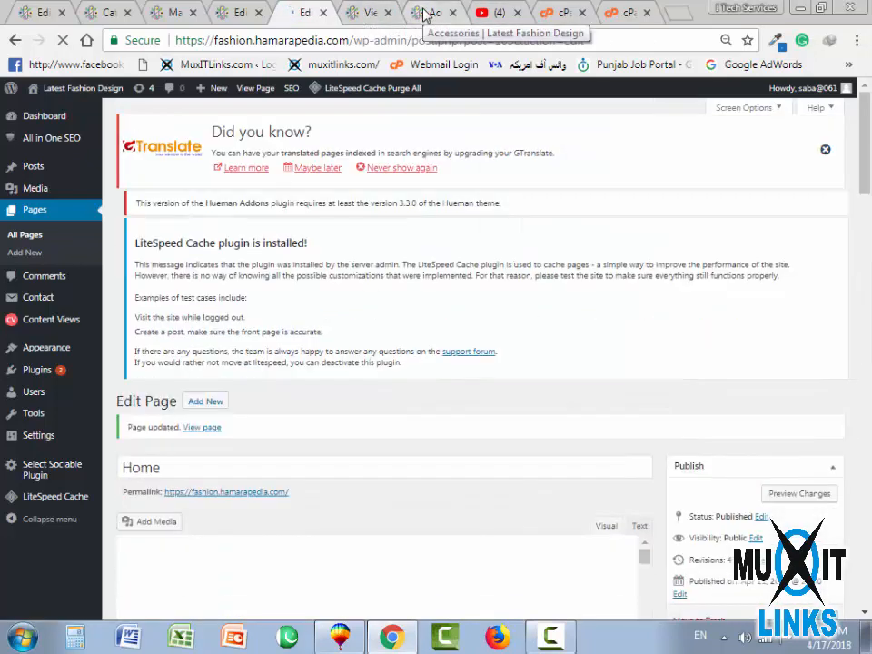
pyautogui.click(425, 12)
pyautogui.click(63, 41)
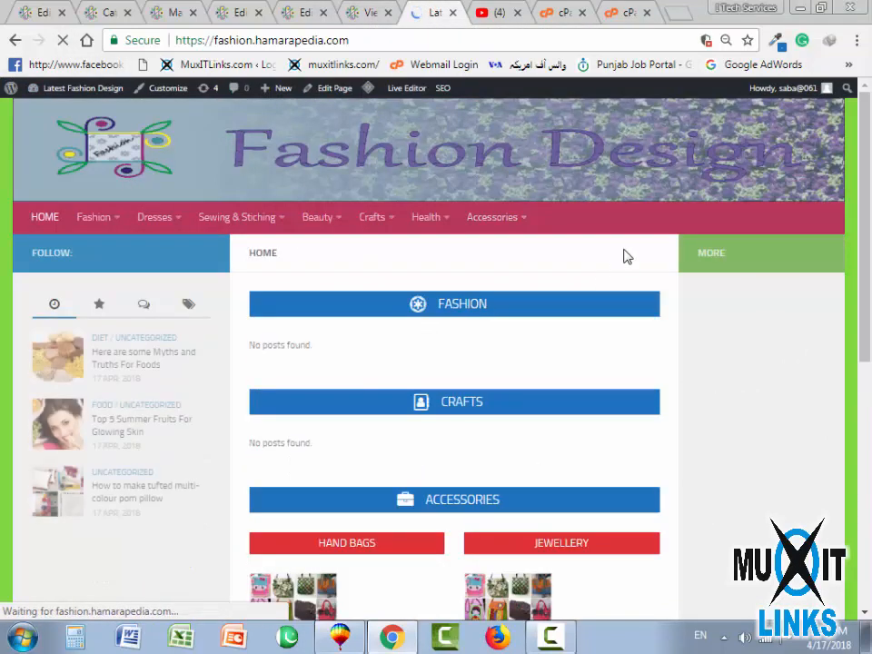
pyautogui.scroll(-3, 414, 533)
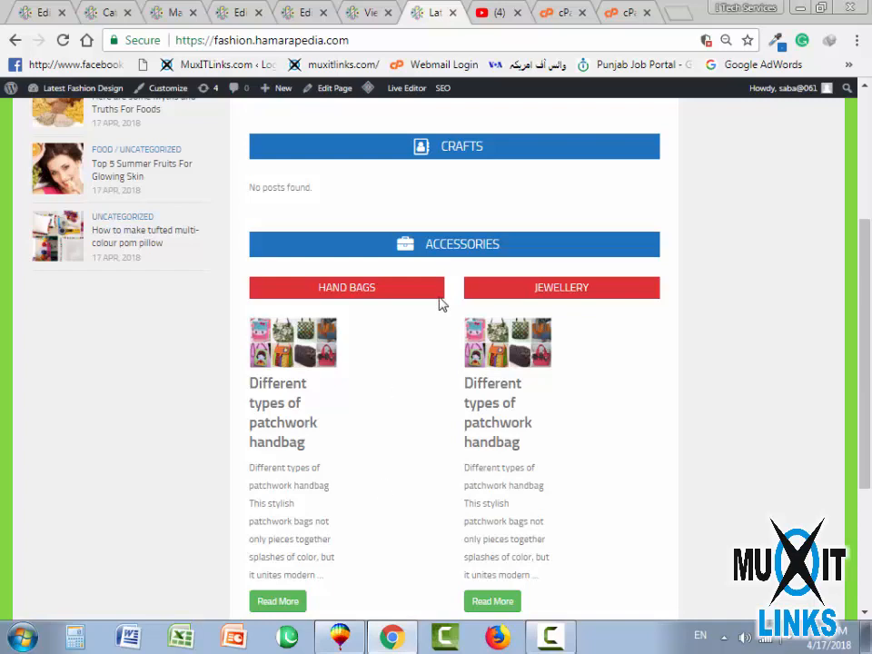
pyautogui.scroll(-2, 441, 306)
pyautogui.scroll(1, 441, 305)
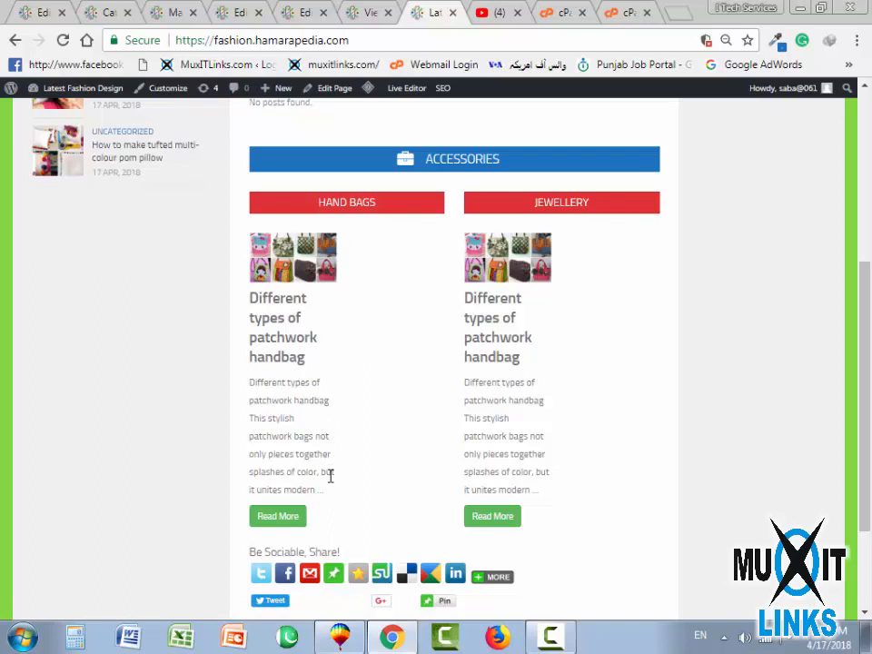
pyautogui.click(363, 13)
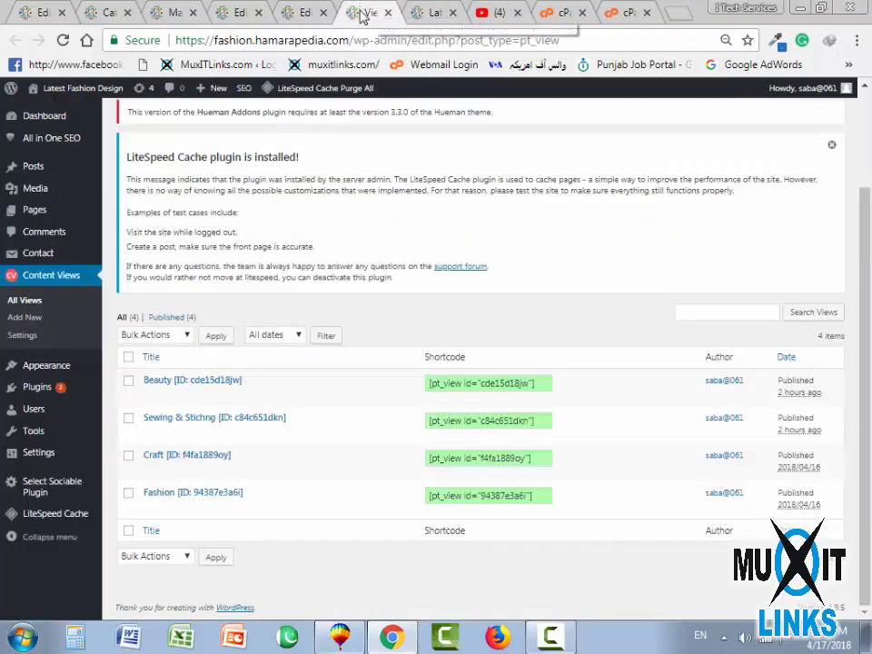
pyautogui.click(443, 11)
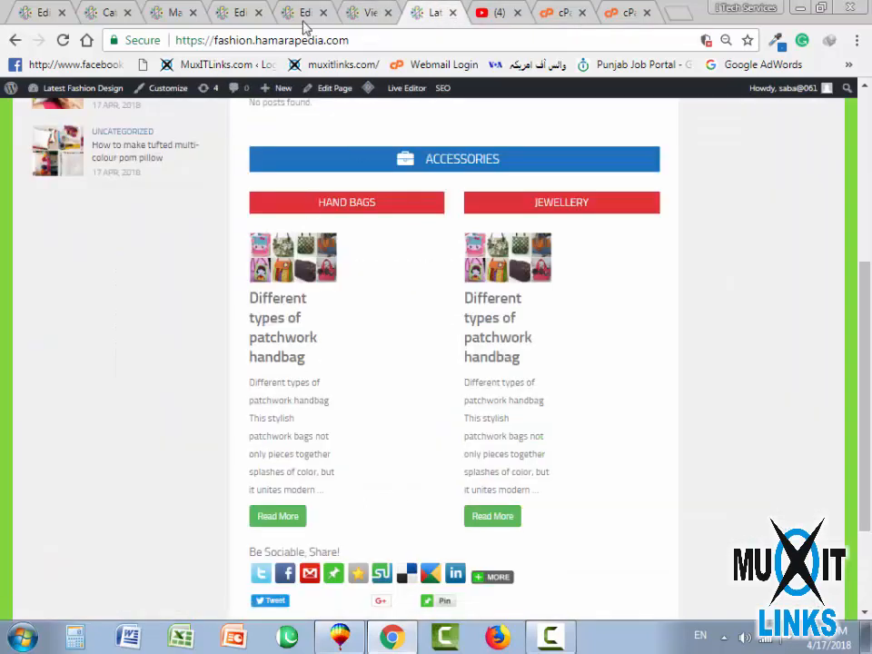
# Duplicate the two-column row holding the HAND BAGS and JEWELLERY widgets and update the Home page
pyautogui.click(305, 15)
pyautogui.scroll(-3, 283, 307)
pyautogui.scroll(-4, 283, 307)
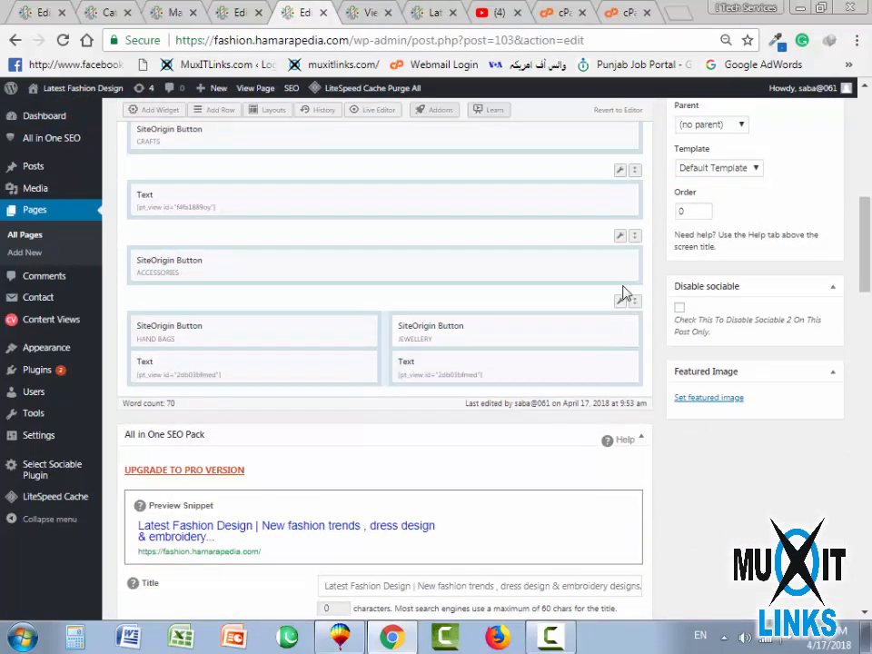
pyautogui.moveTo(624, 302)
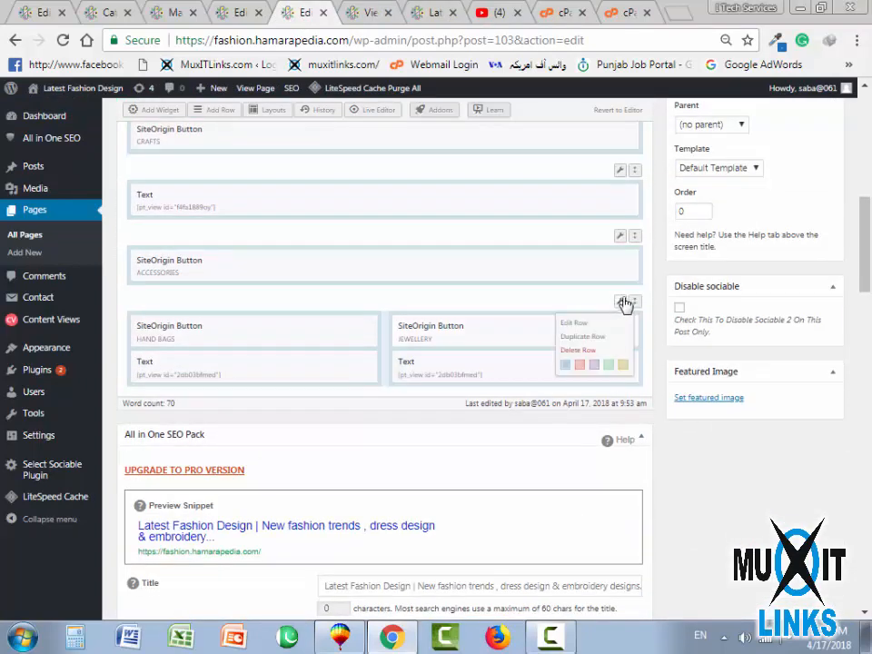
pyautogui.click(584, 337)
pyautogui.click(814, 378)
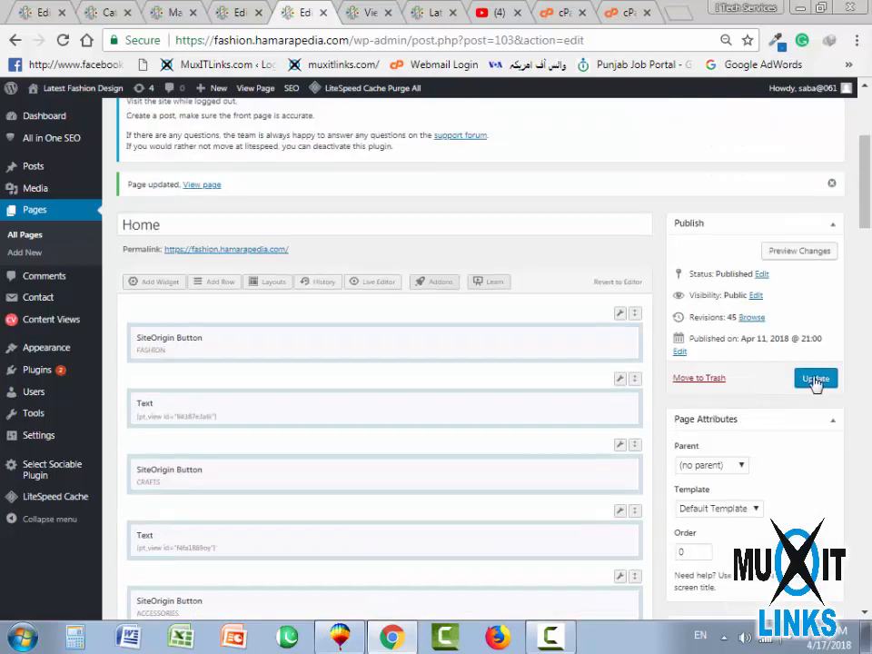
pyautogui.click(815, 379)
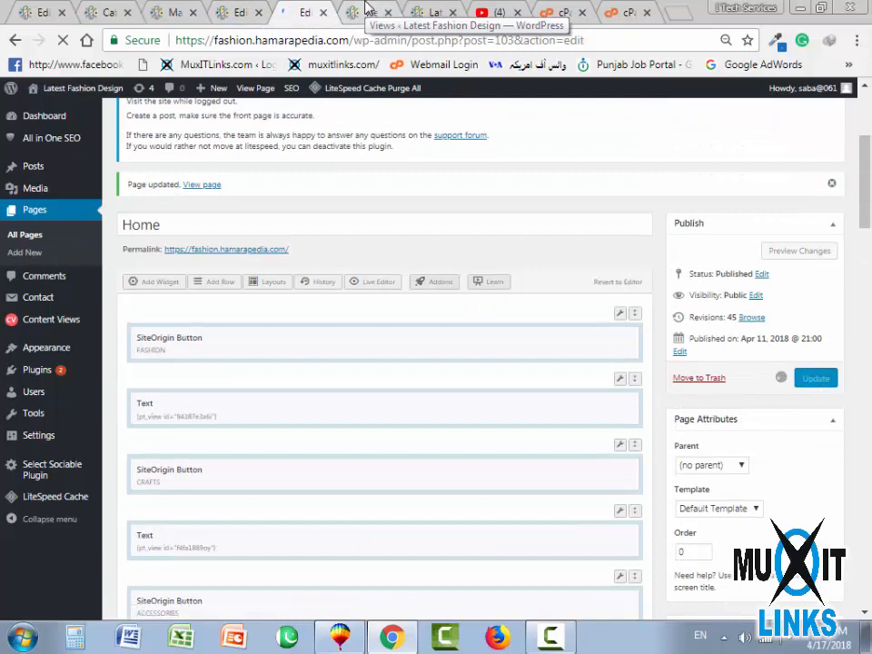
# Reload the live home page and examine the original and duplicated rows in the Accessories section
pyautogui.click(417, 13)
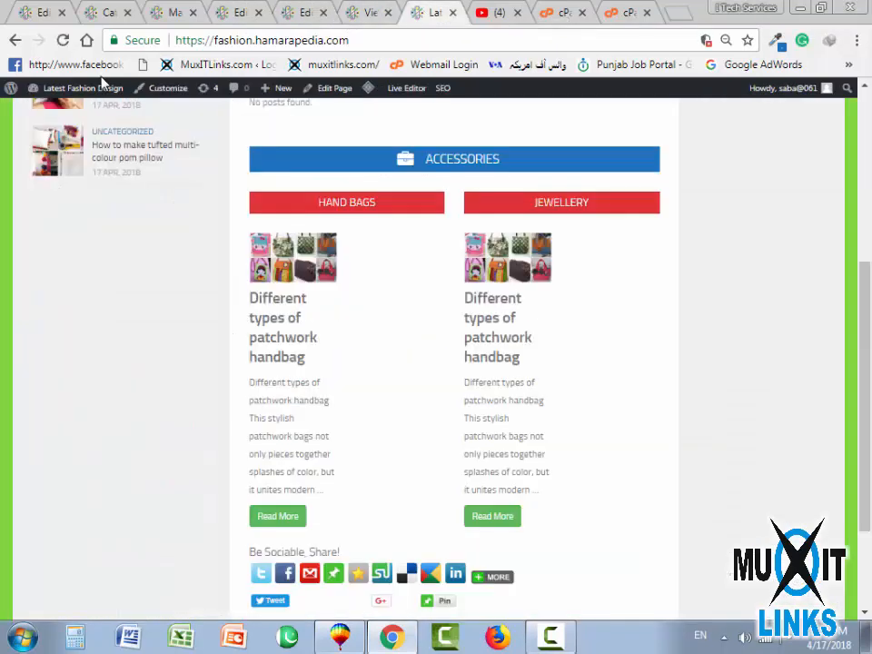
pyautogui.click(64, 42)
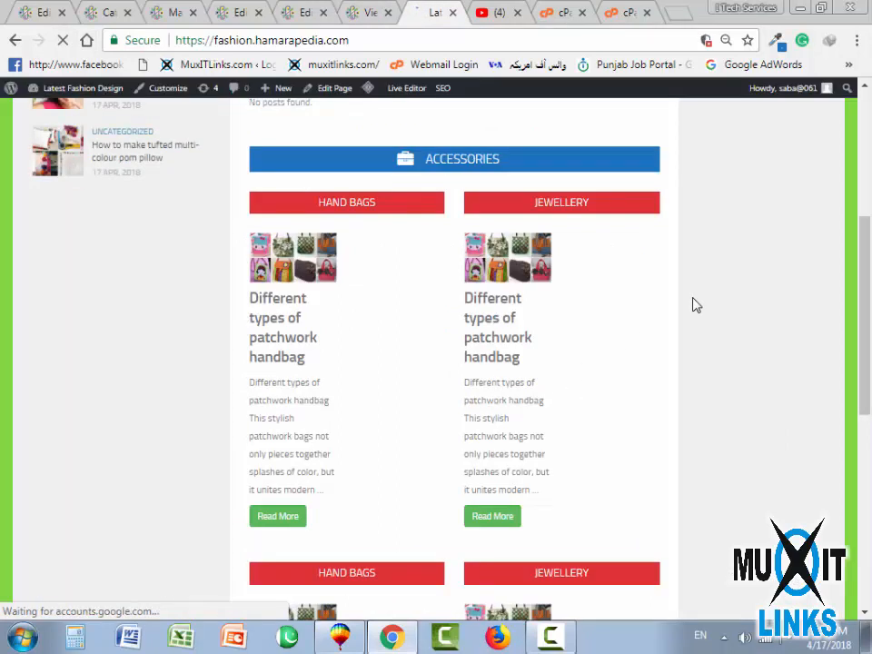
pyautogui.scroll(-7, 559, 343)
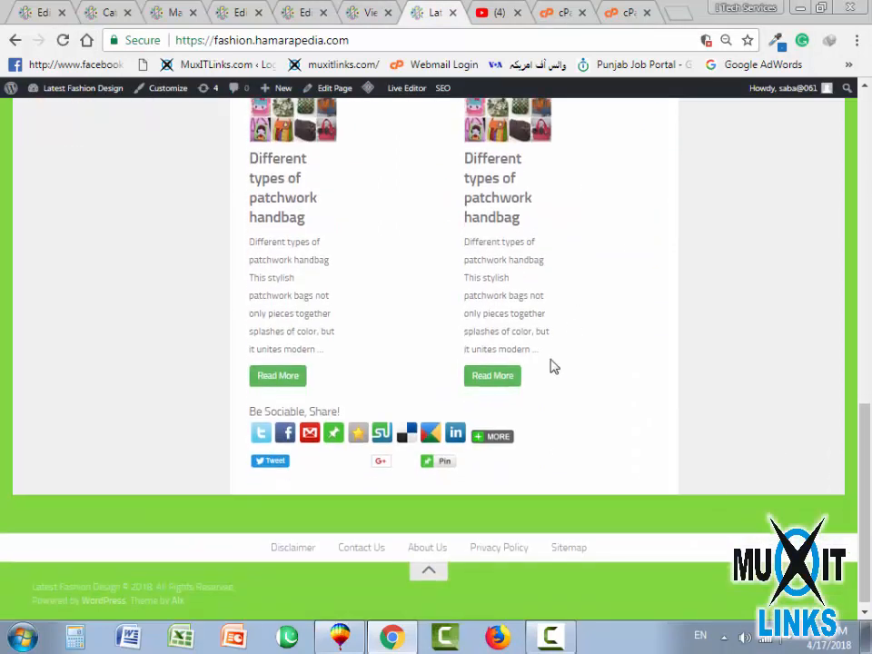
pyautogui.scroll(4, 551, 366)
pyautogui.scroll(5, 550, 366)
pyautogui.scroll(-2, 278, 516)
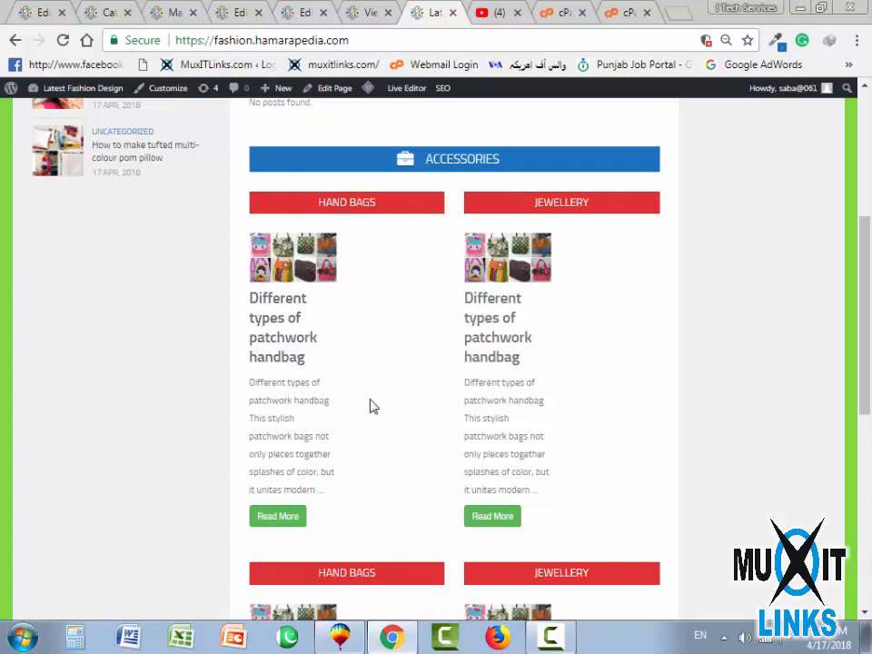
# Set the Hand Bags view's items per row to 1 and its tablet items per row to 1
pyautogui.click(242, 11)
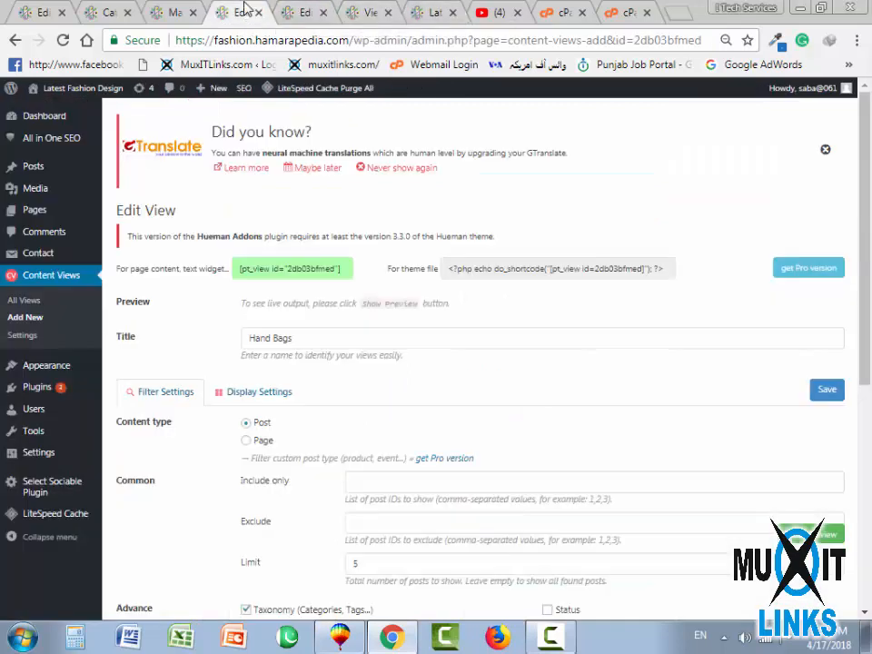
pyautogui.click(236, 398)
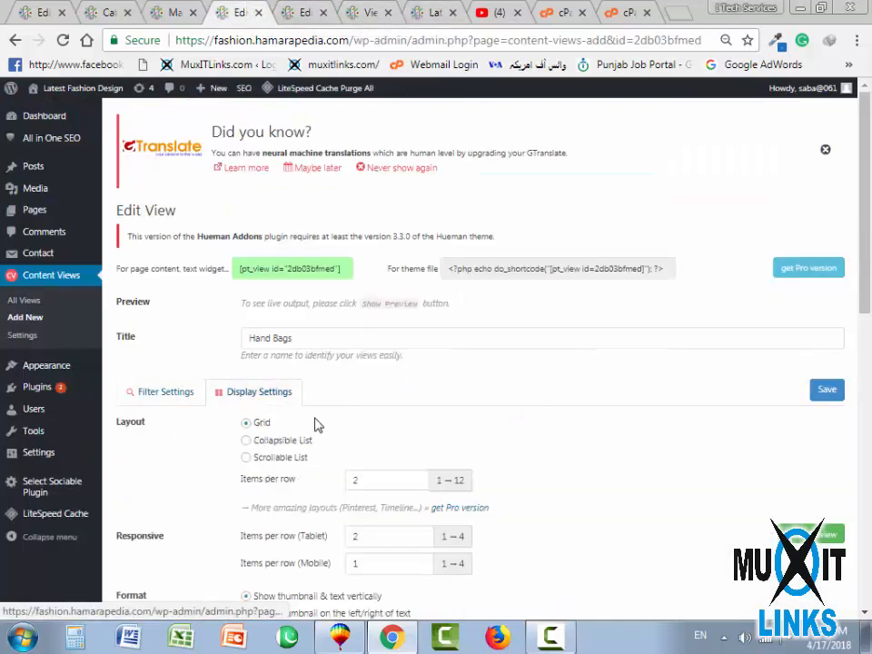
pyautogui.scroll(-3, 315, 425)
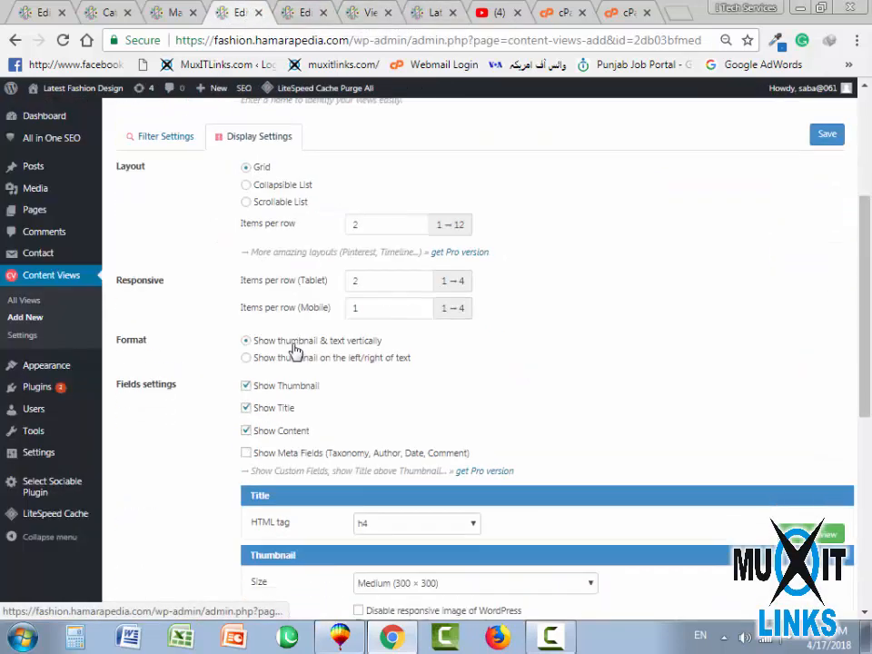
pyautogui.doubleClick(367, 219)
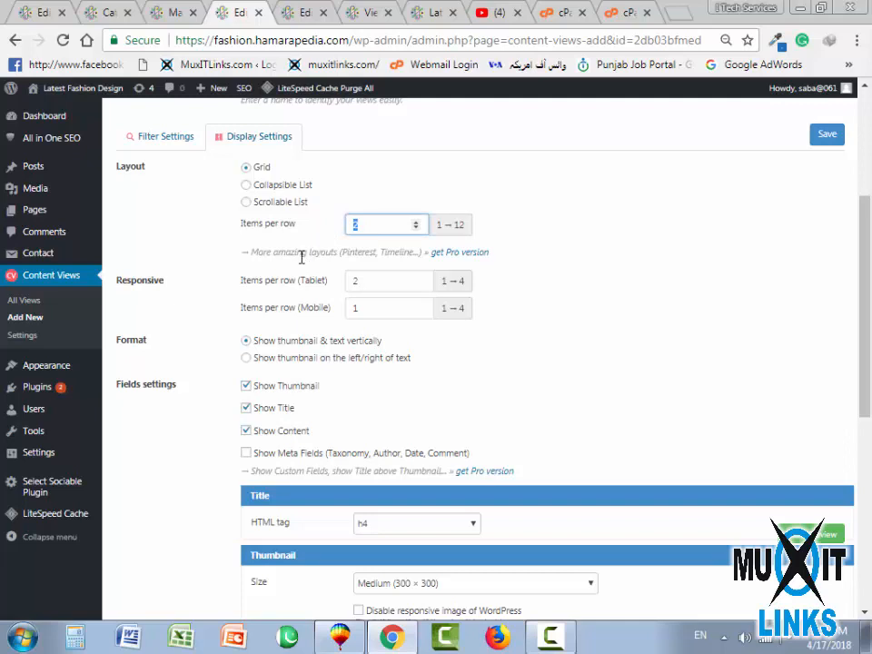
pyautogui.doubleClick(362, 280)
pyautogui.write('1')
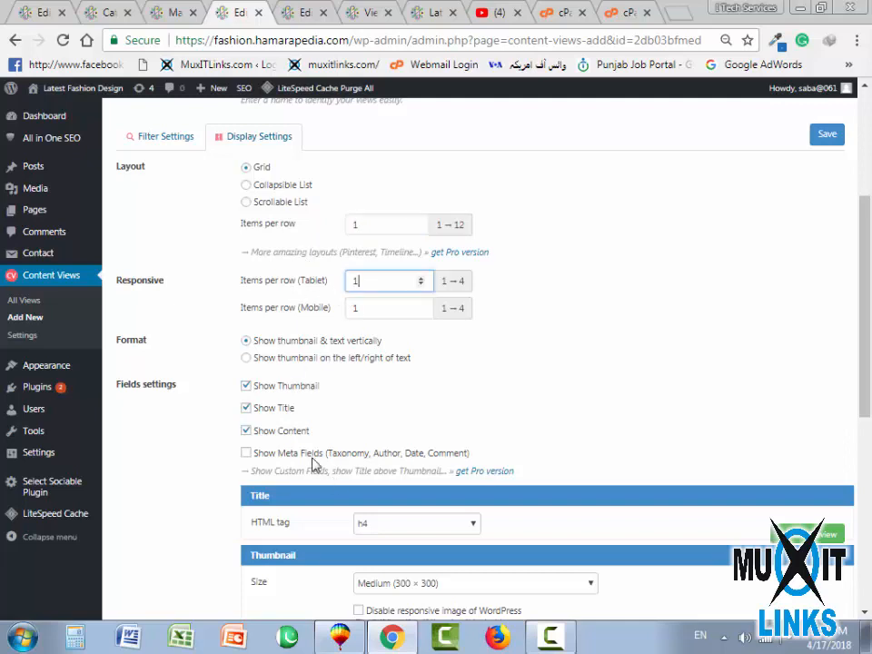
# Turn off Show Content in the Hand Bags view's fields settings and save the view
pyautogui.click(246, 431)
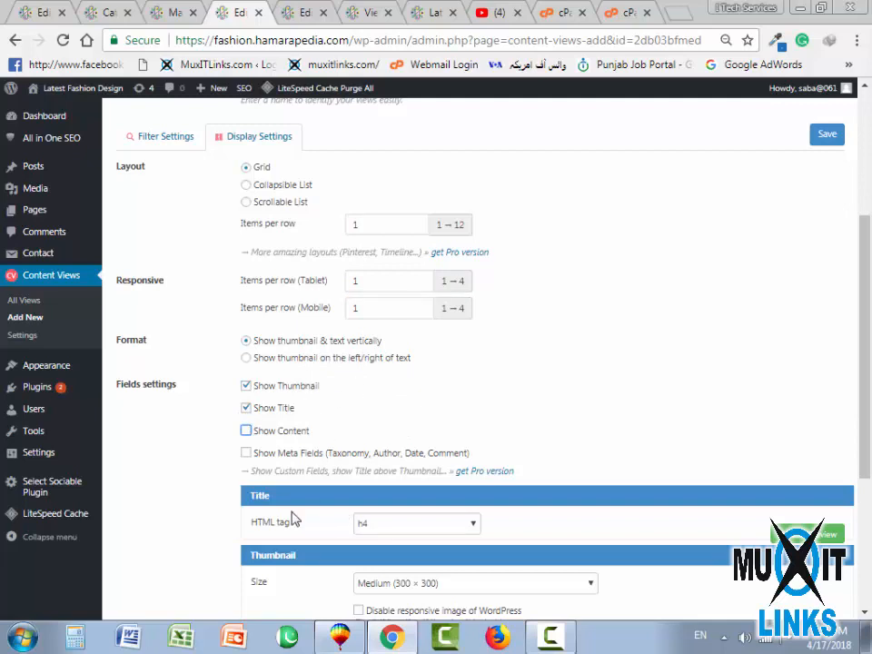
pyautogui.scroll(-2, 293, 519)
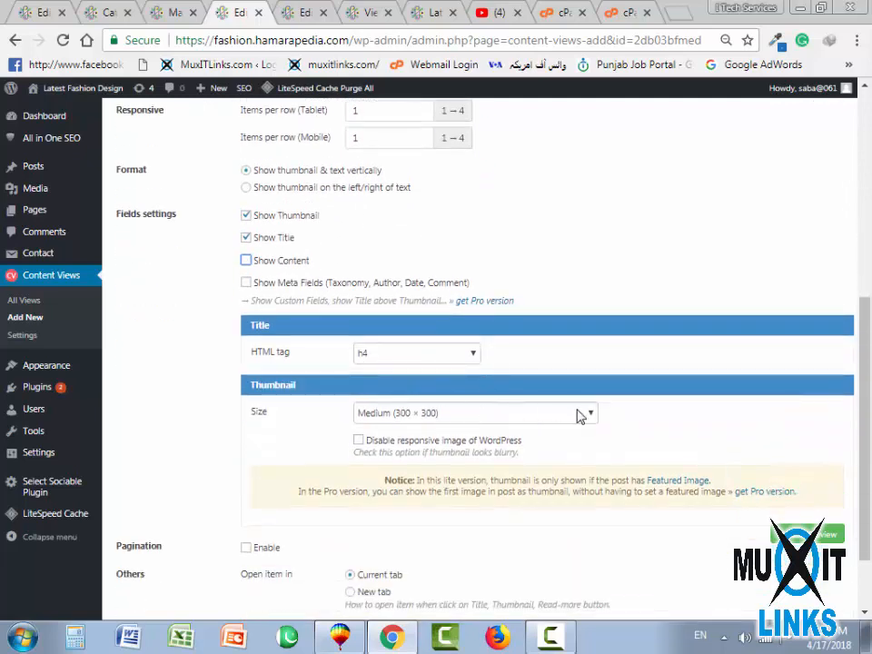
pyautogui.scroll(-1, 473, 477)
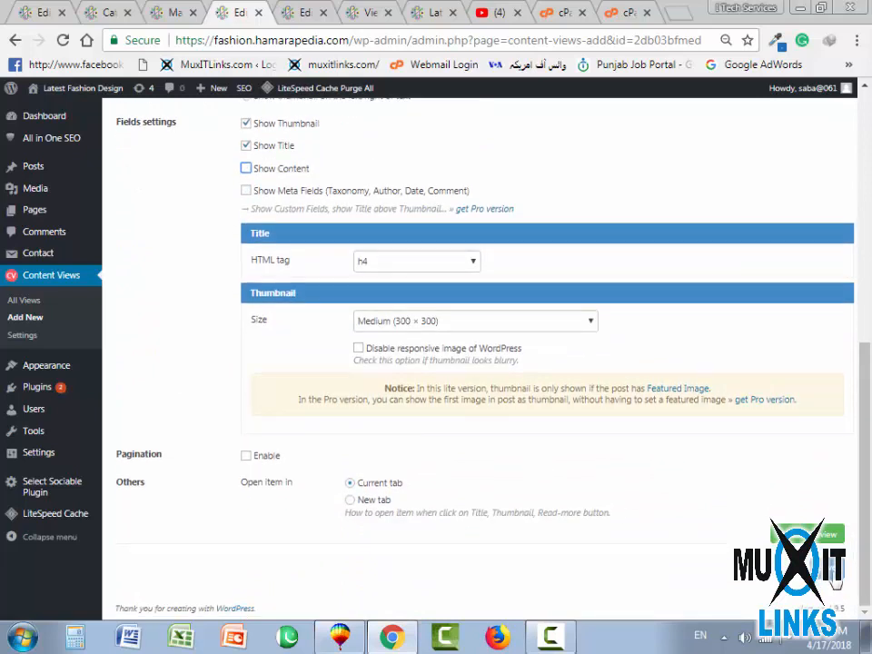
pyautogui.click(835, 576)
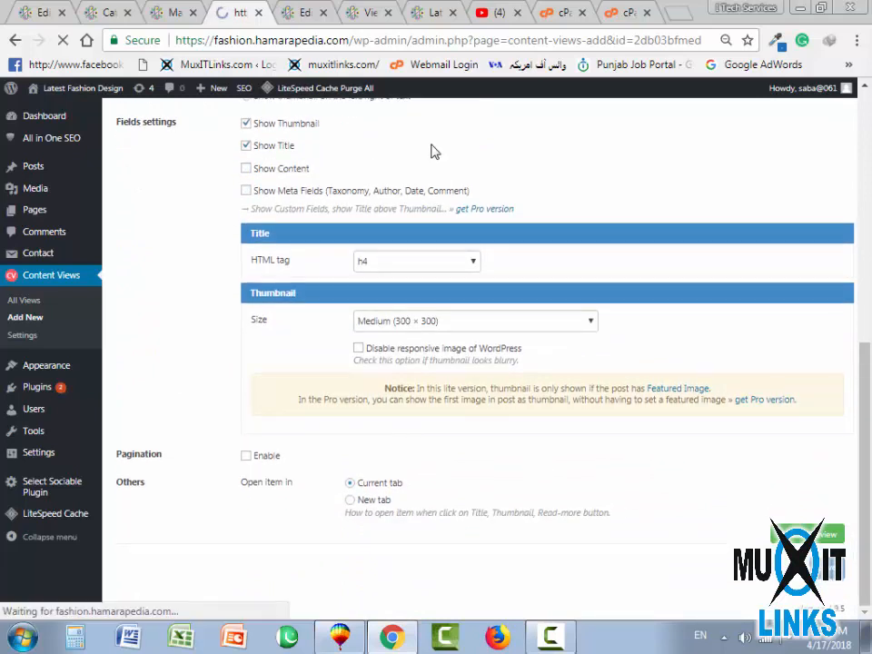
# Reload the site's home page and check how the Hand Bags and Jewellery posts are laid out
pyautogui.click(427, 12)
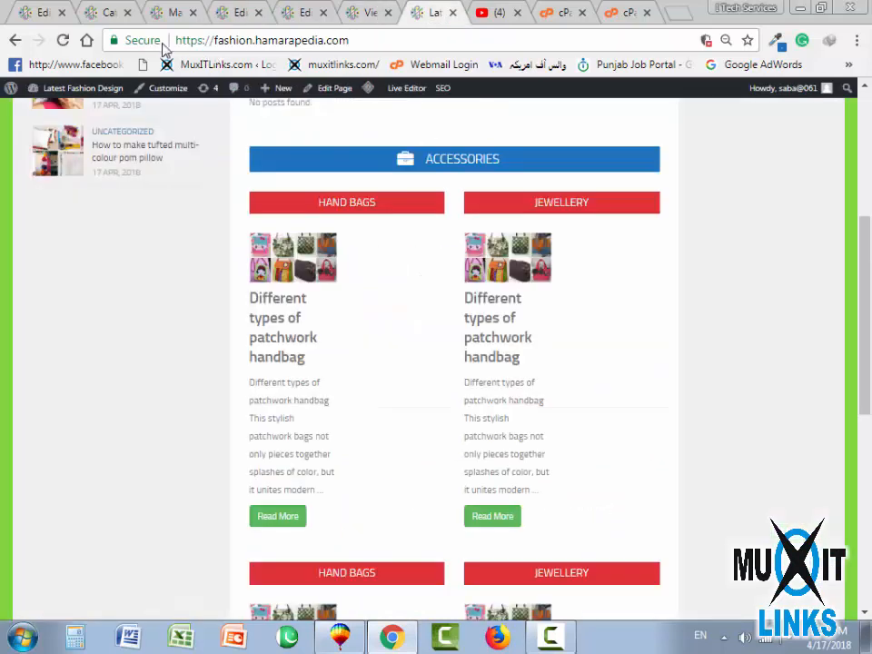
pyautogui.click(63, 40)
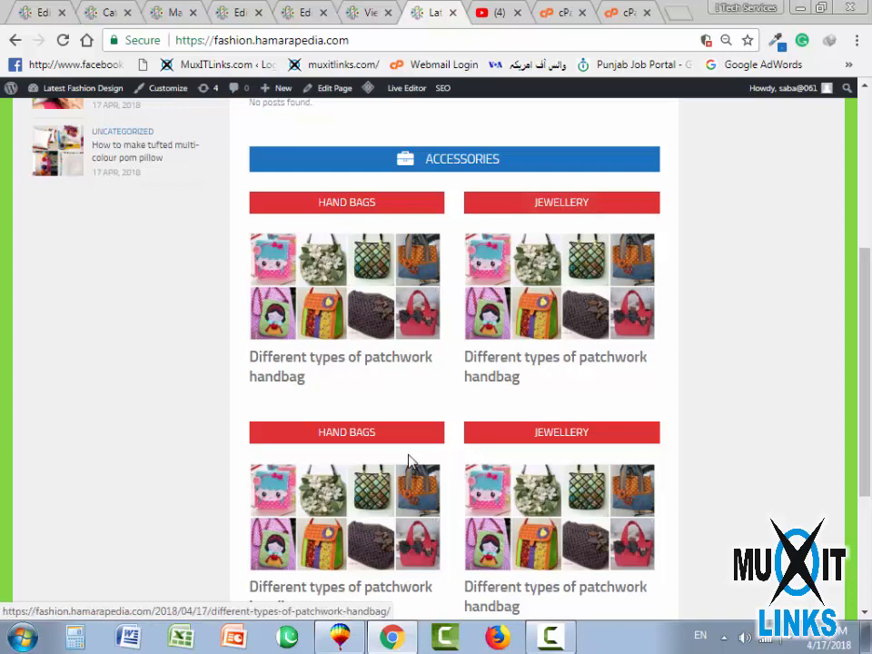
pyautogui.scroll(-3, 445, 289)
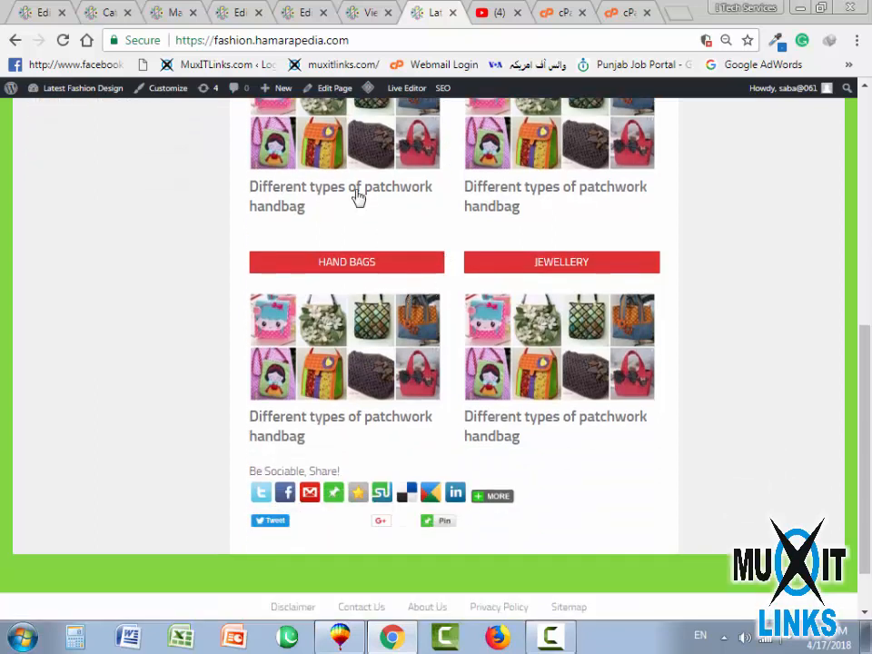
pyautogui.scroll(4, 380, 367)
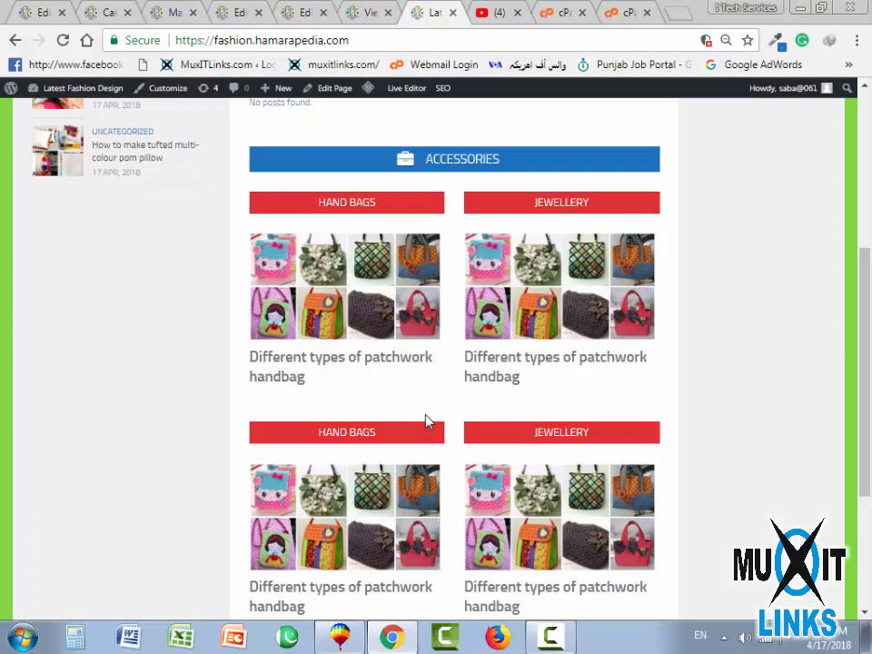
# Set the Hand Bags view's grid layout to 2 items per row and save the view
pyautogui.click(306, 13)
pyautogui.click(241, 13)
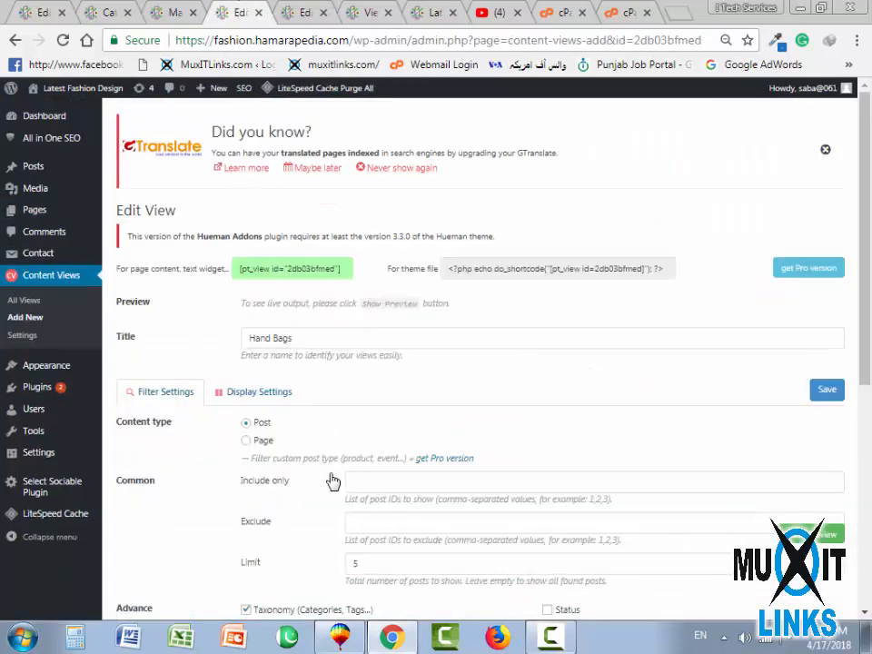
pyautogui.scroll(-2, 334, 482)
pyautogui.click(283, 227)
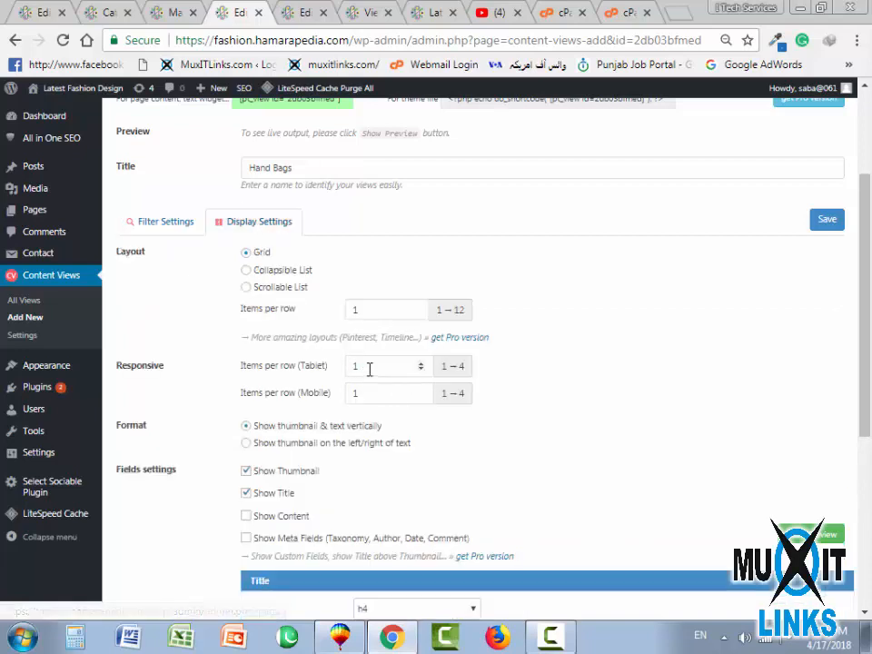
pyautogui.moveTo(359, 309); pyautogui.dragTo(265, 306)
pyautogui.write('2')
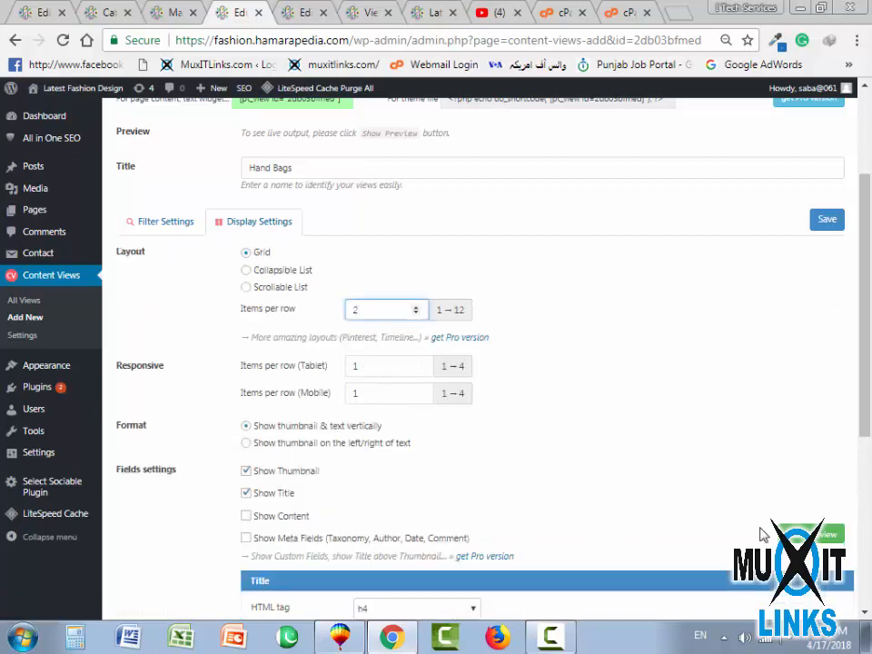
pyautogui.click(825, 220)
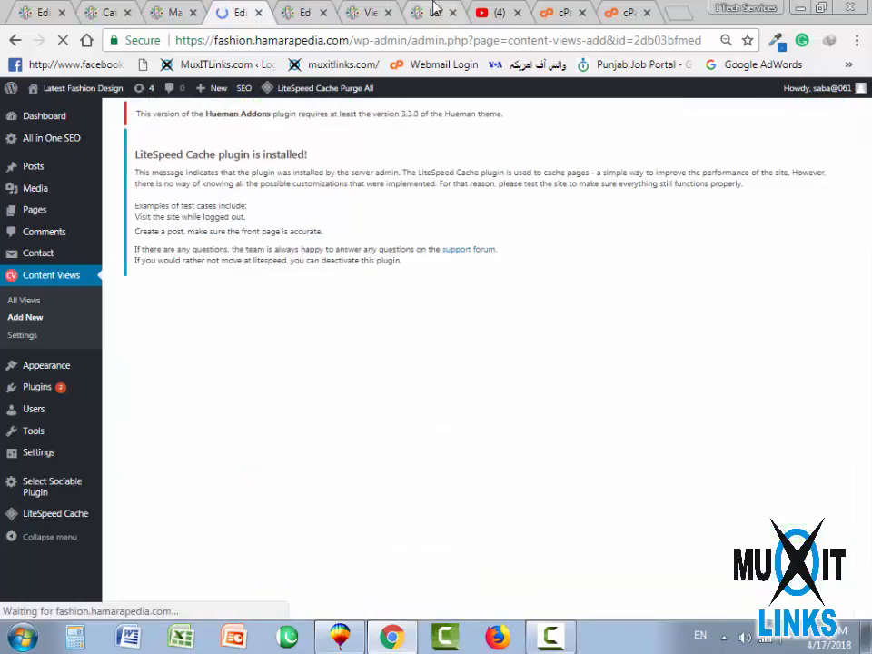
# Refresh the live home page and inspect the Accessories section with the two-per-row grid
pyautogui.click(436, 10)
pyautogui.click(64, 40)
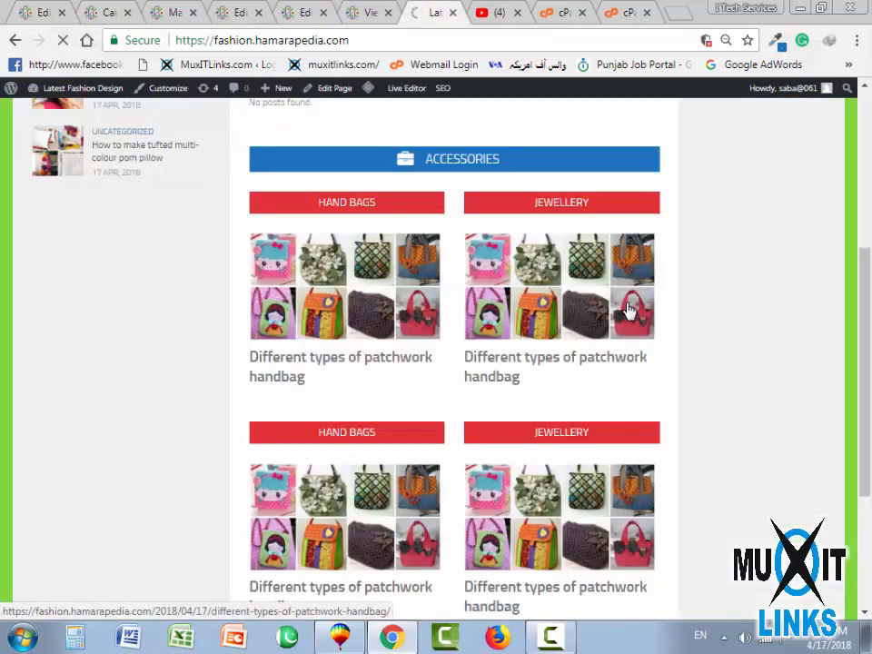
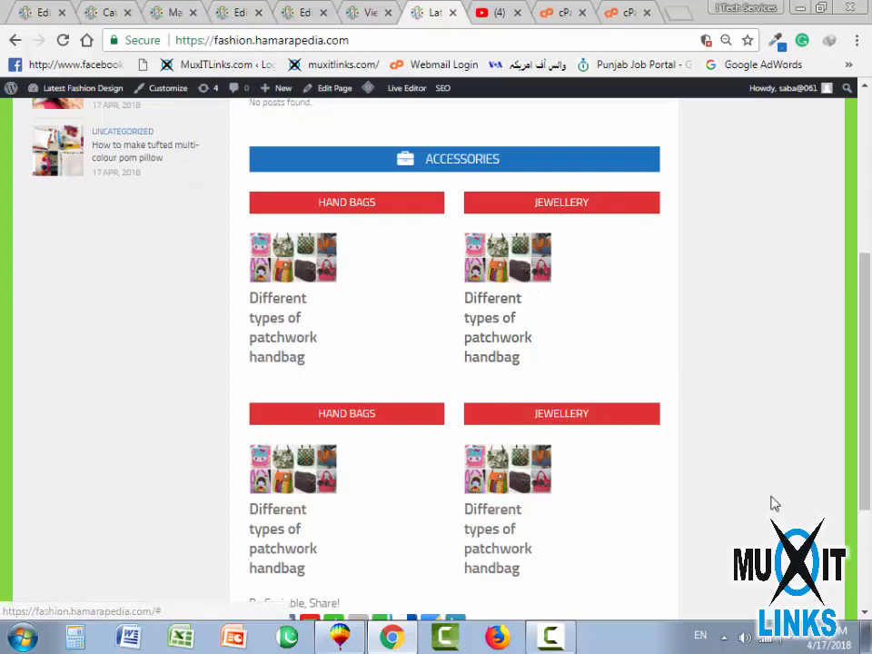
pyautogui.scroll(-2, 619, 460)
pyautogui.scroll(3, 259, 503)
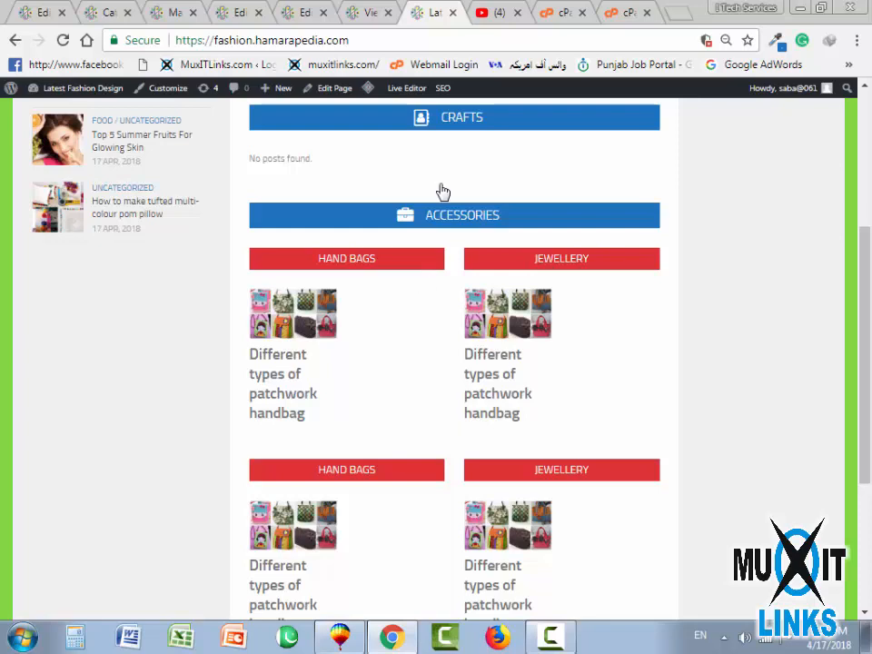
# Compare the subcategories in the site's Accessories menu with the headings and posts in the home page's Accessories section
pyautogui.scroll(5, 536, 223)
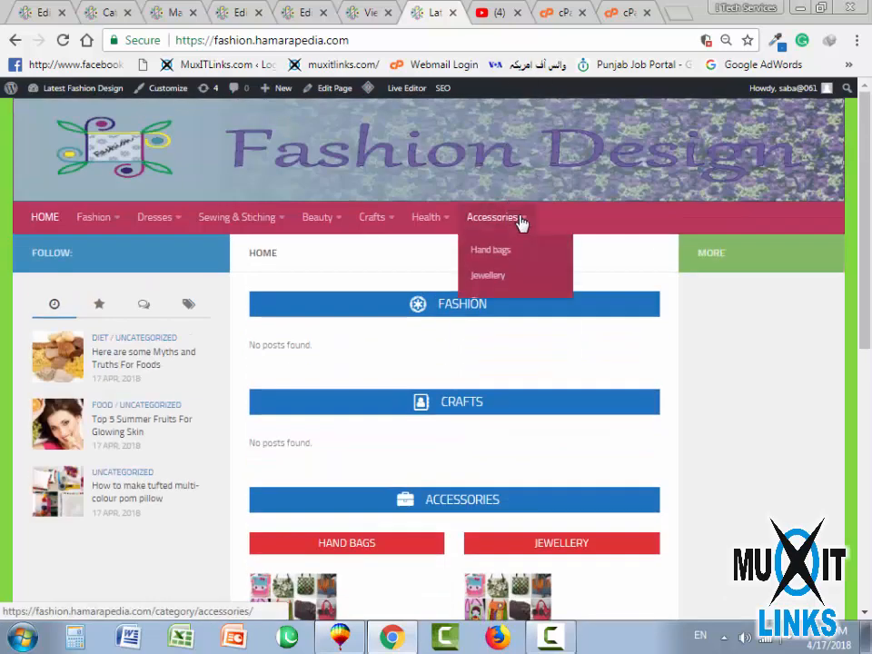
pyautogui.click(520, 221)
pyautogui.click(169, 174)
pyautogui.moveTo(509, 228)
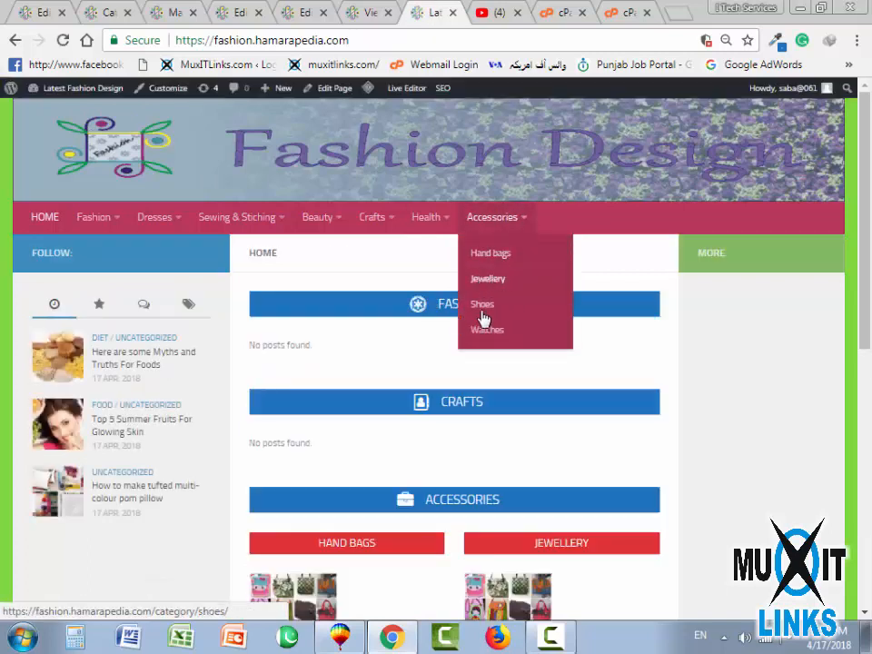
pyautogui.scroll(-10, 404, 345)
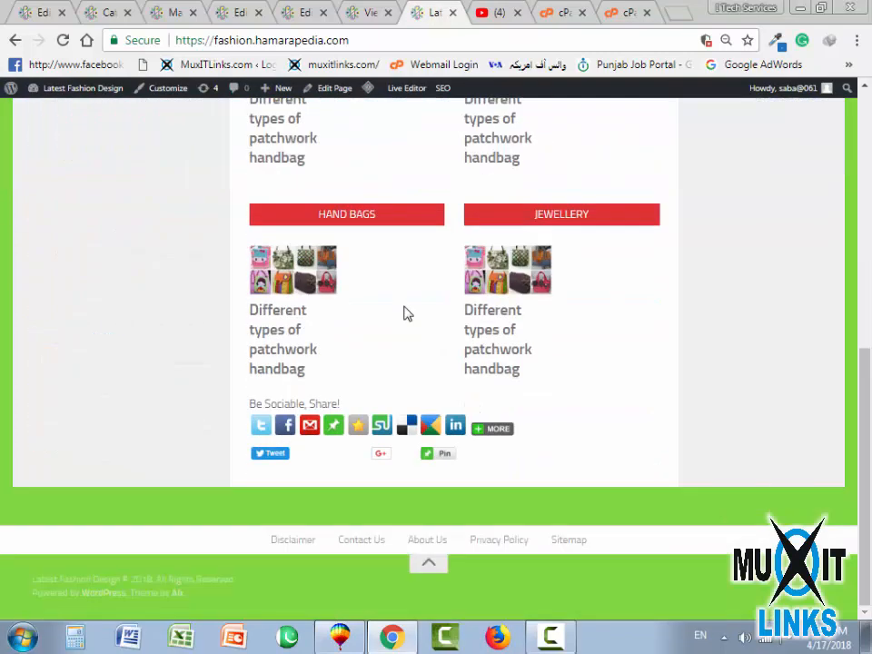
pyautogui.scroll(5, 418, 318)
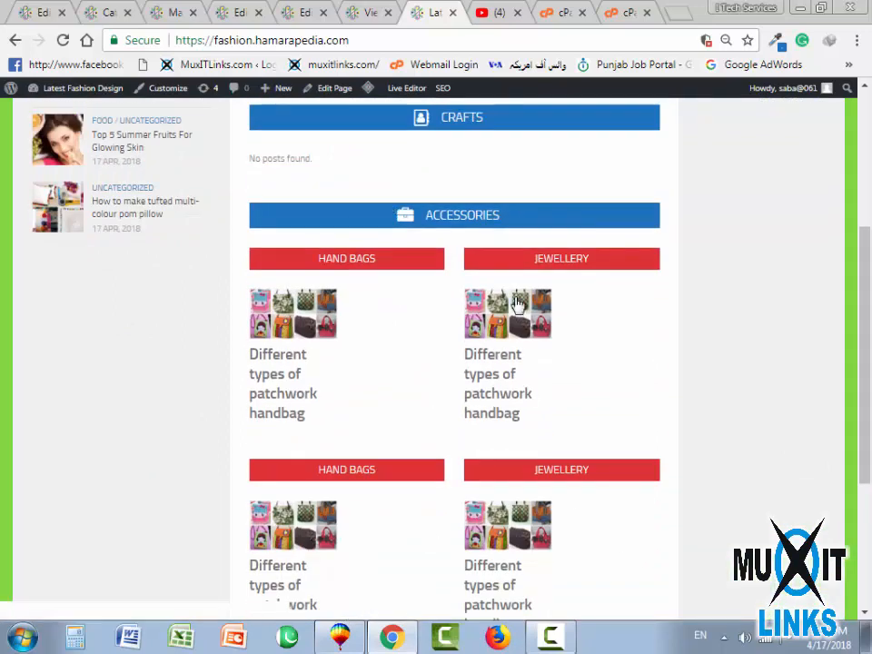
pyautogui.scroll(3, 522, 195)
pyautogui.moveTo(522, 195)
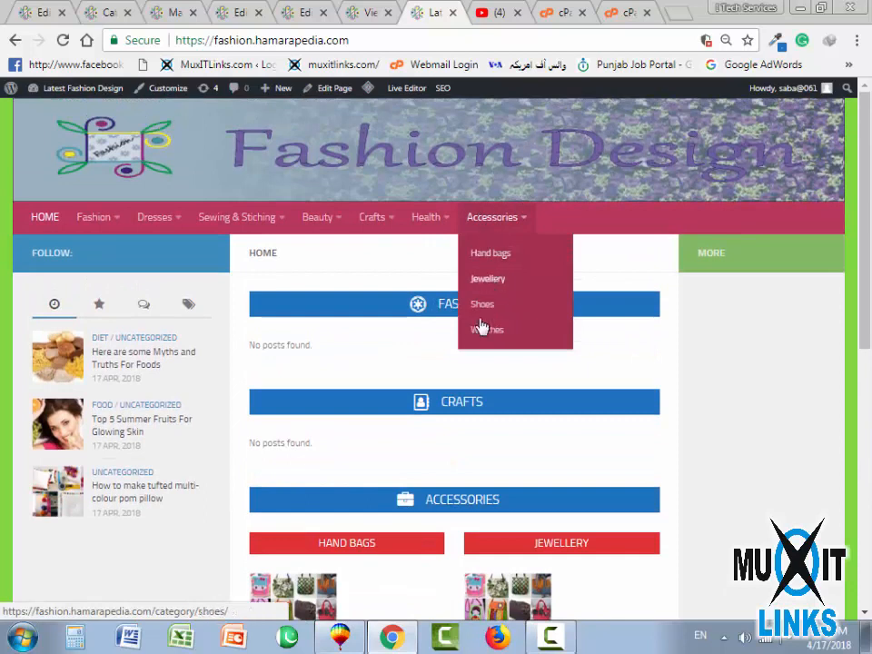
pyautogui.scroll(-3, 409, 351)
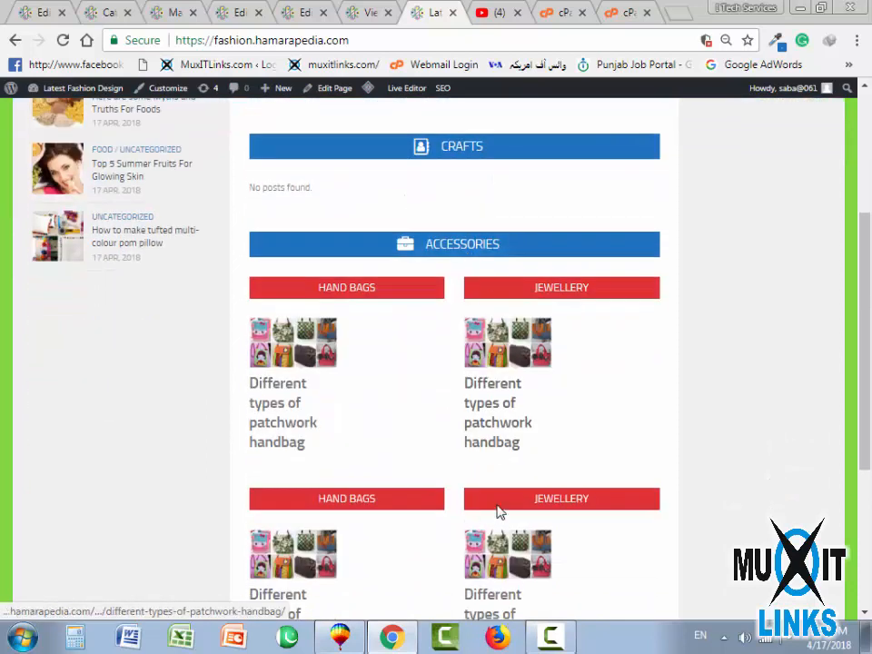
pyautogui.scroll(-3, 307, 564)
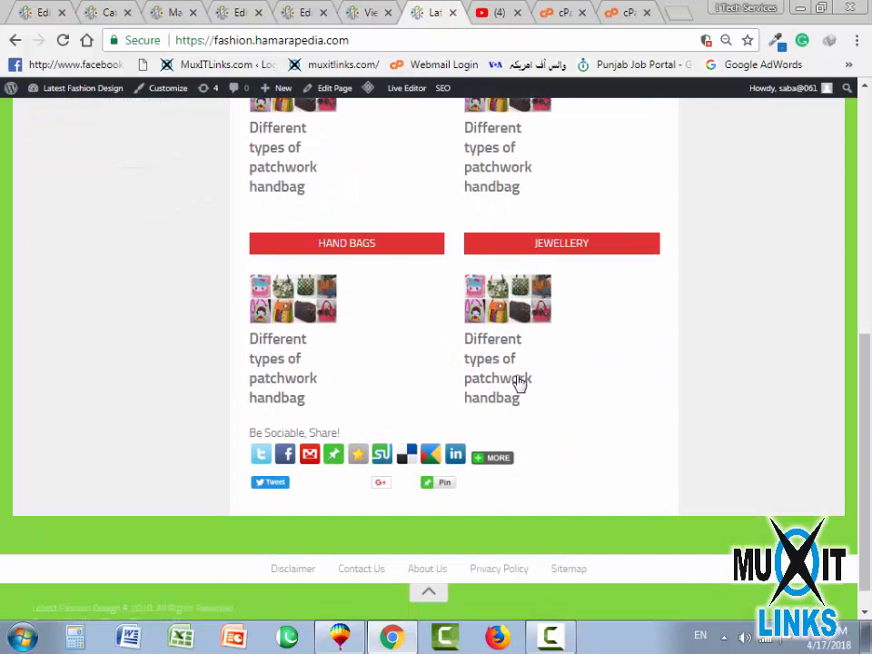
pyautogui.scroll(10, 517, 381)
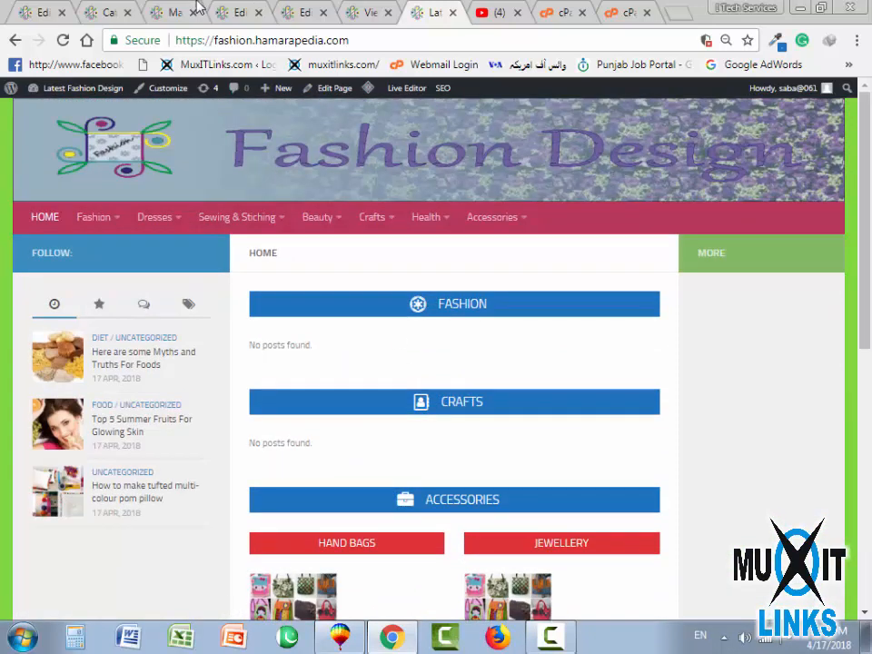
pyautogui.scroll(-3, 430, 542)
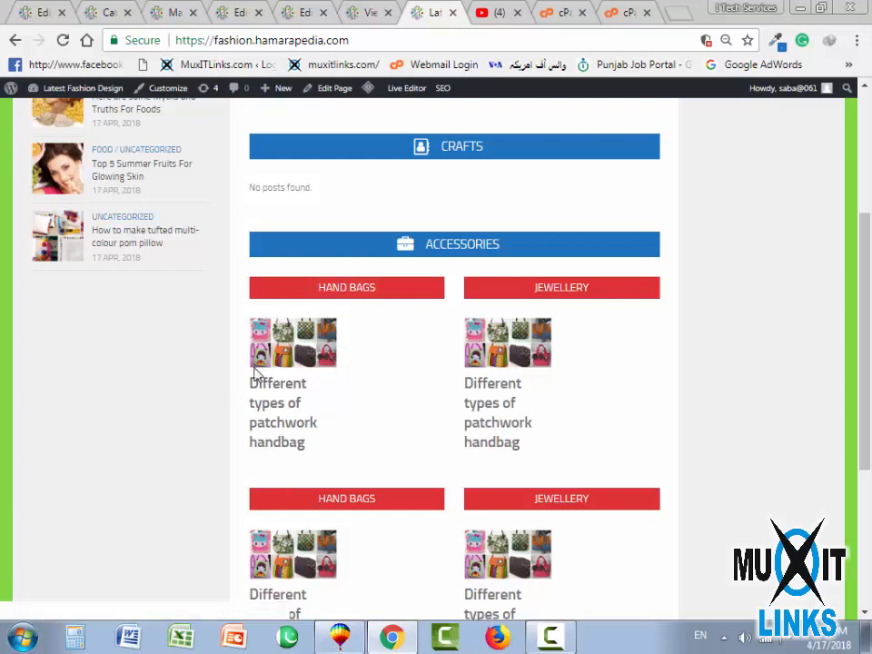
pyautogui.scroll(3, 155, 498)
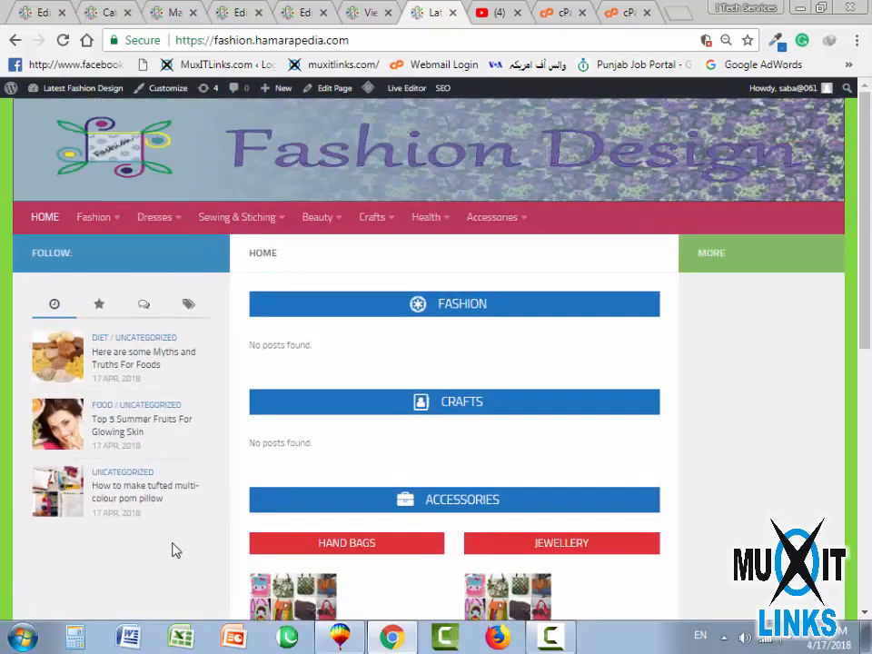
pyautogui.scroll(-5, 227, 547)
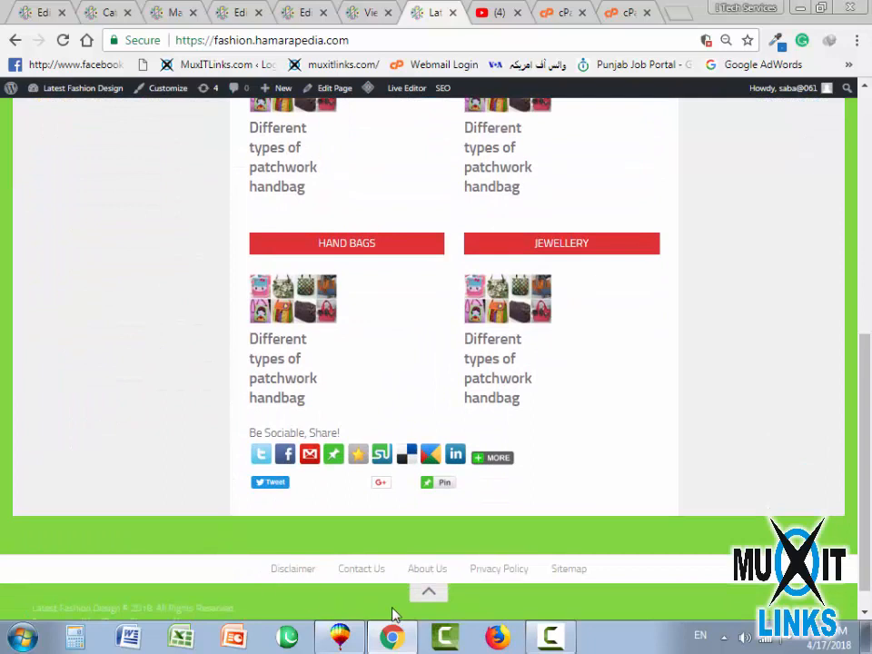
pyautogui.scroll(6, 393, 603)
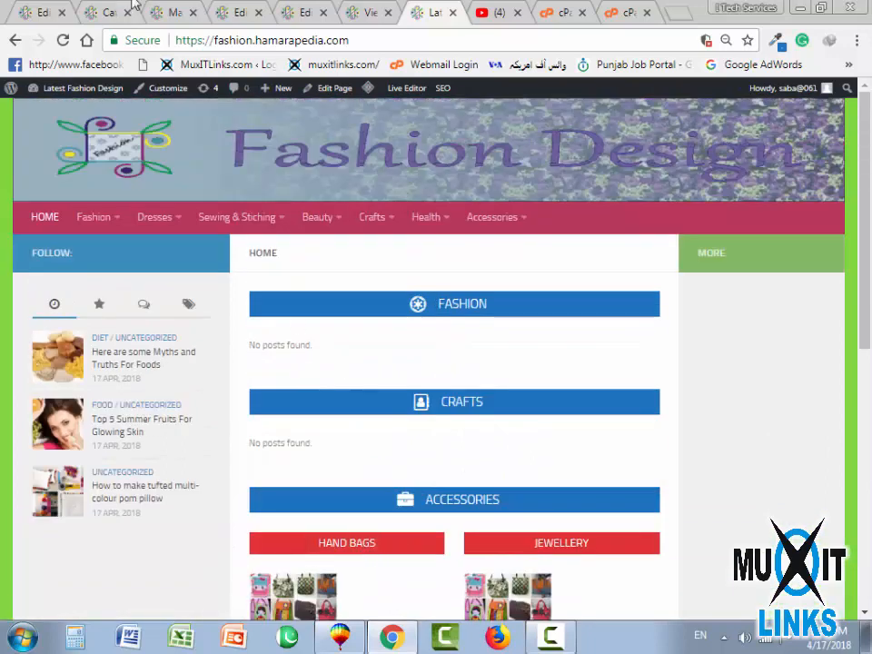
pyautogui.click(234, 11)
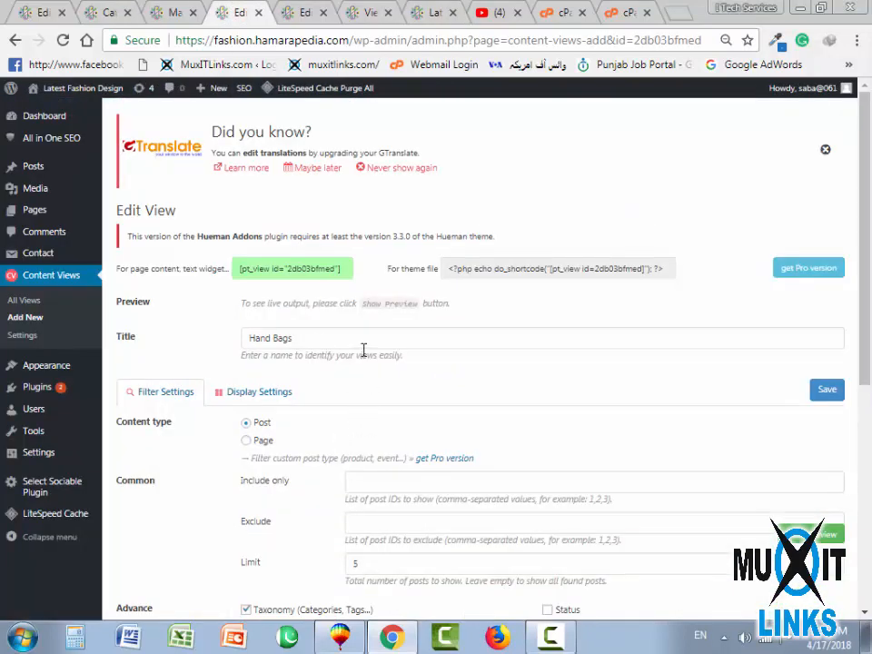
pyautogui.click(433, 12)
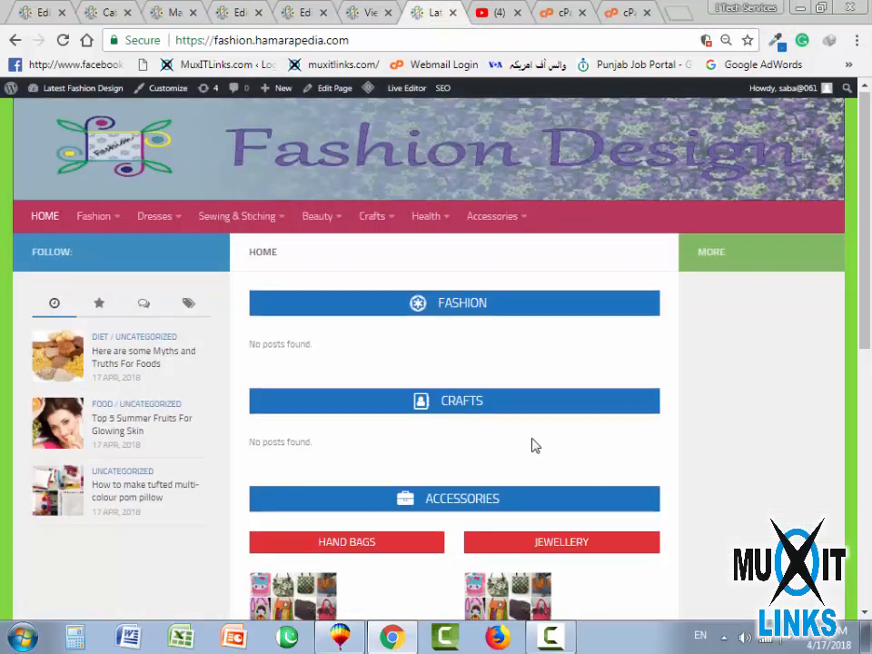
pyautogui.scroll(-2, 533, 446)
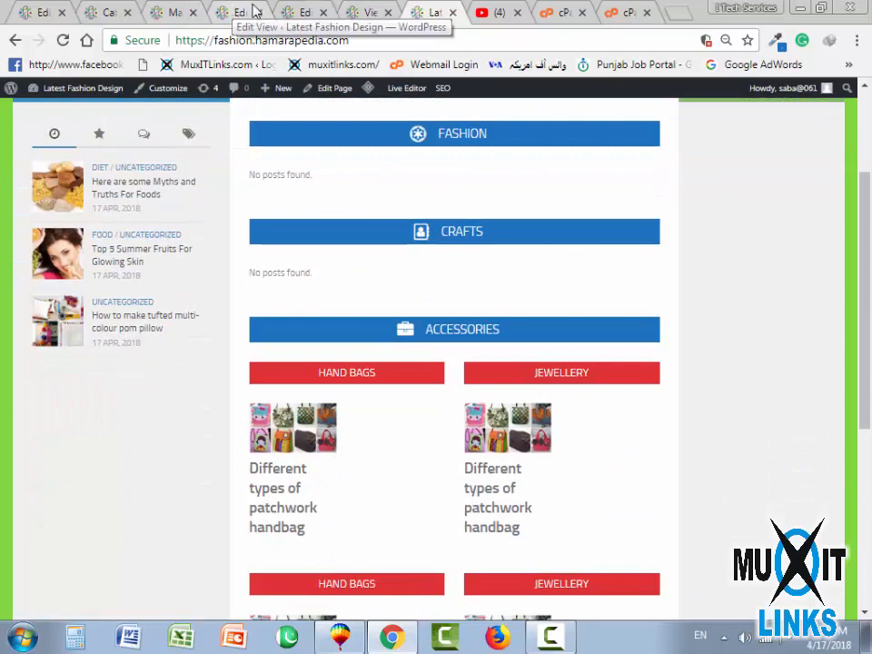
pyautogui.click(299, 12)
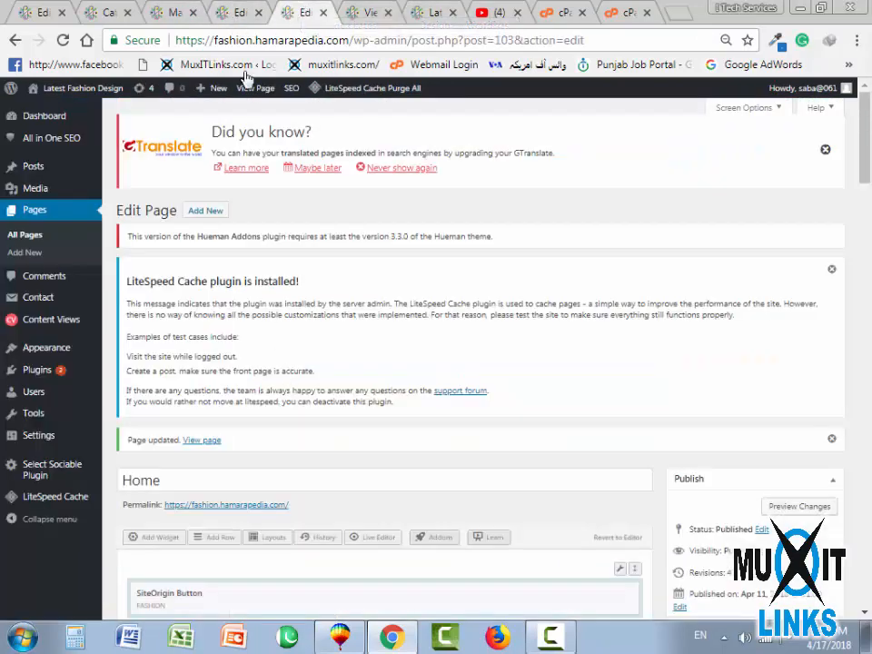
pyautogui.click(239, 12)
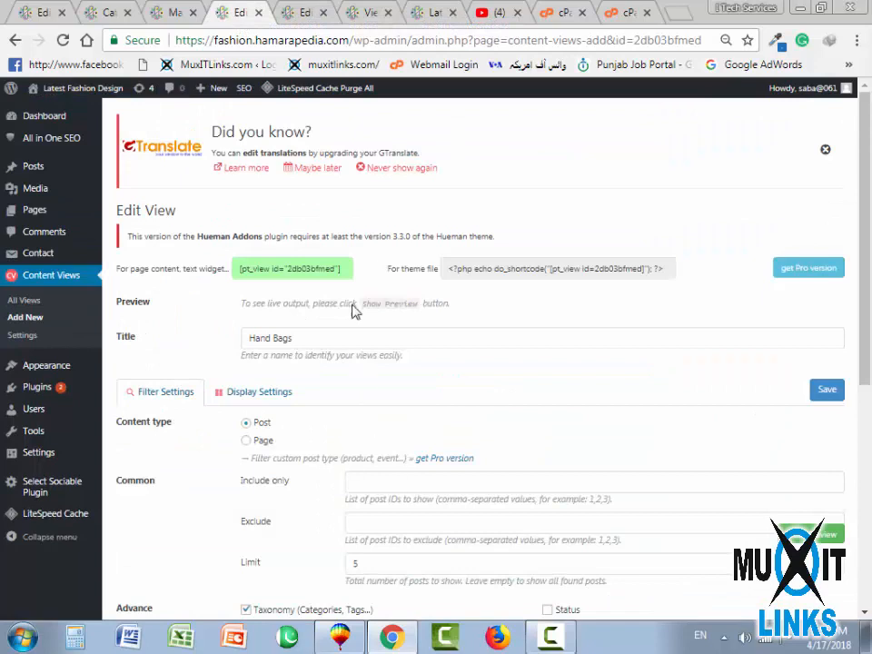
pyautogui.click(171, 11)
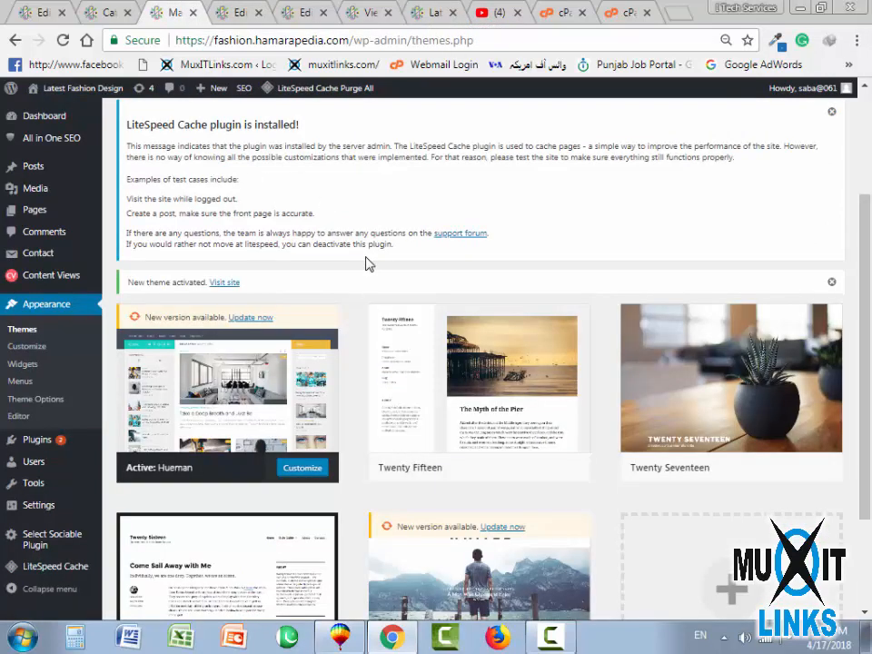
pyautogui.click(242, 11)
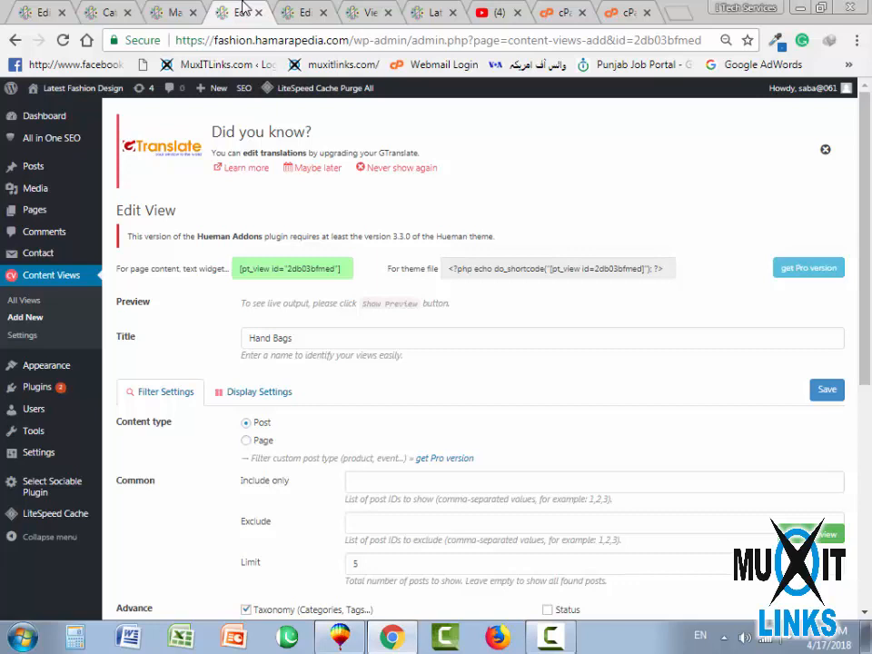
pyautogui.click(296, 14)
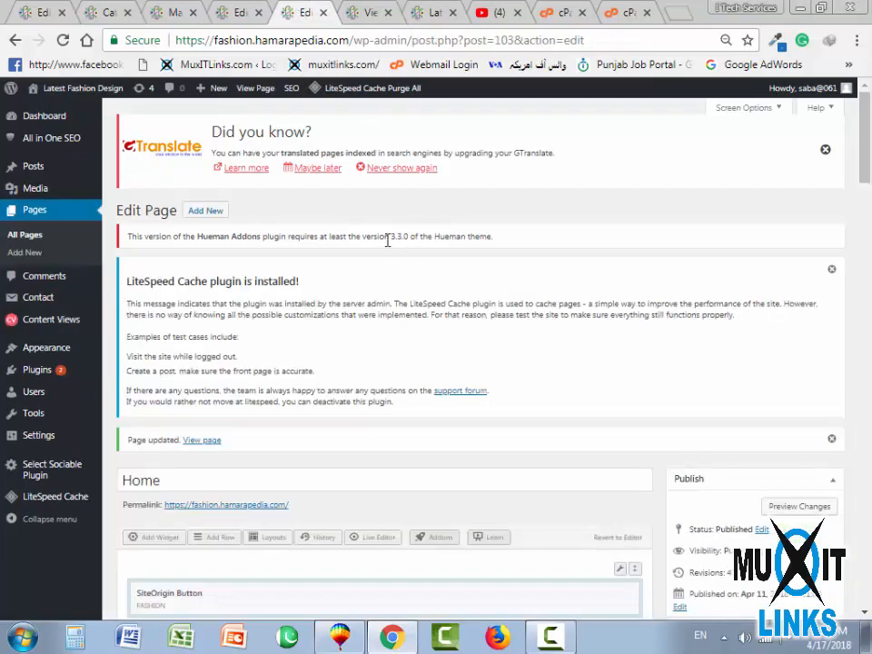
pyautogui.click(368, 12)
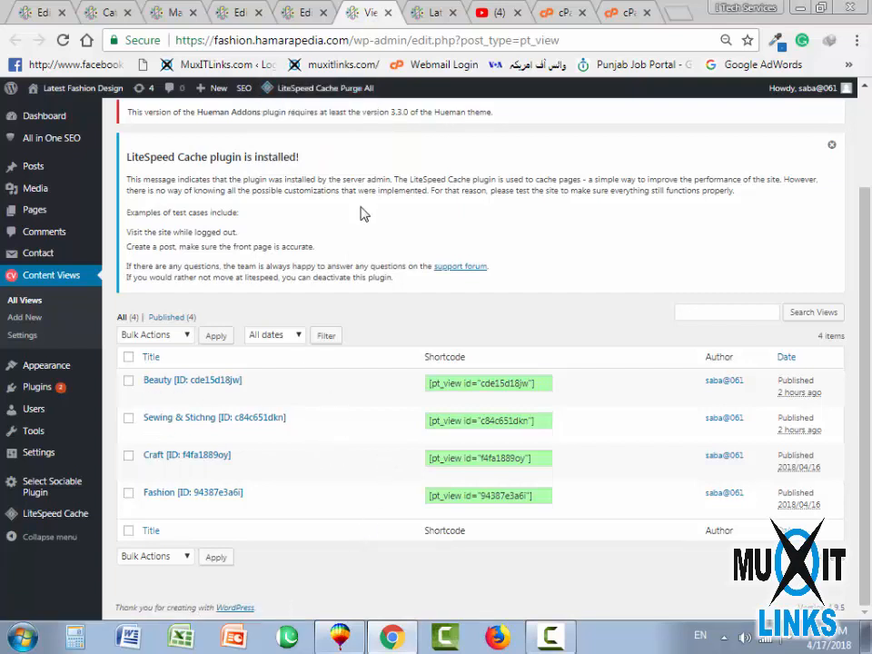
# Close the browser tabs holding the Hand Bags view editor, the themes page, the categories page and the patchwork handbag post
pyautogui.click(255, 10)
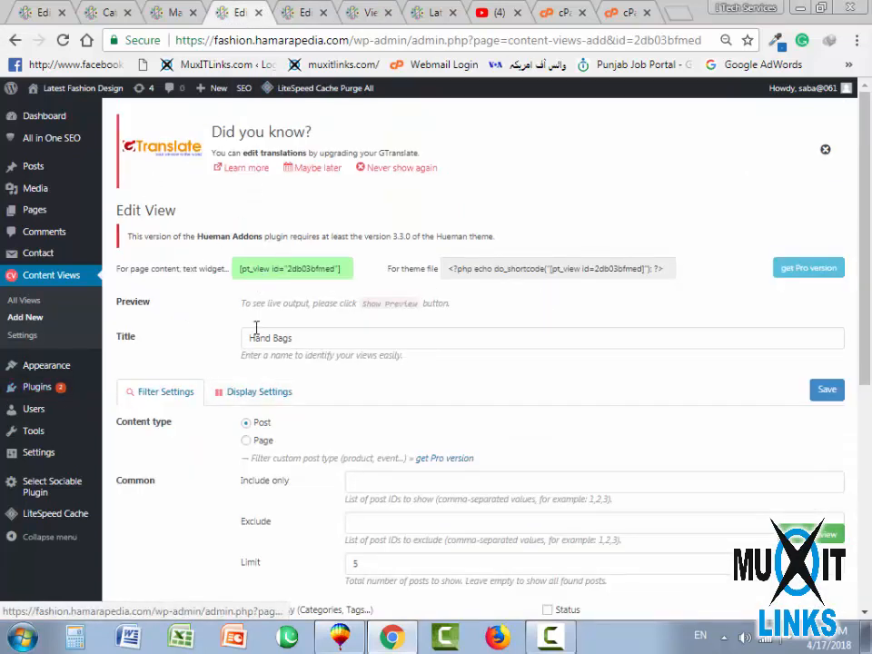
pyautogui.click(258, 12)
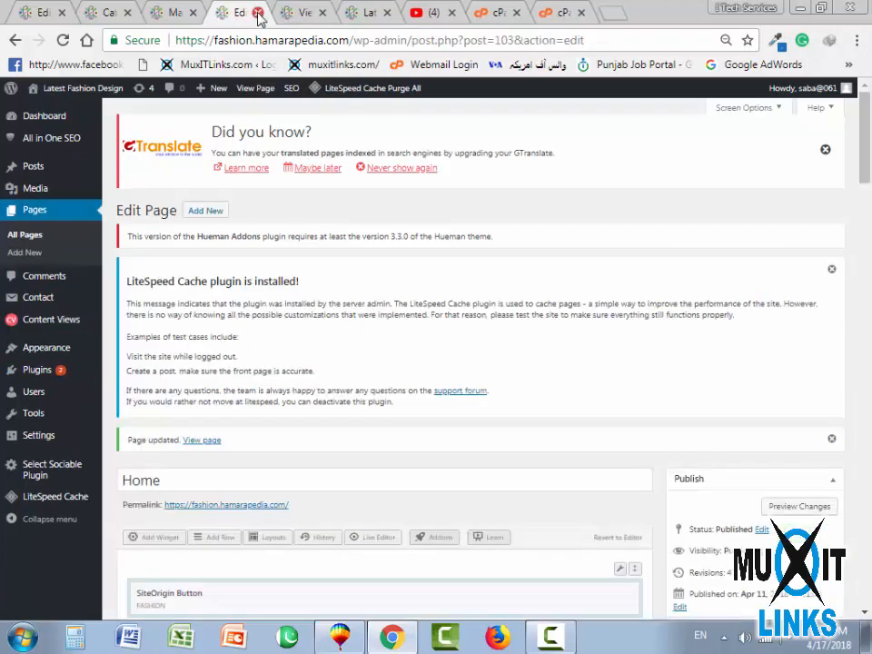
pyautogui.click(186, 13)
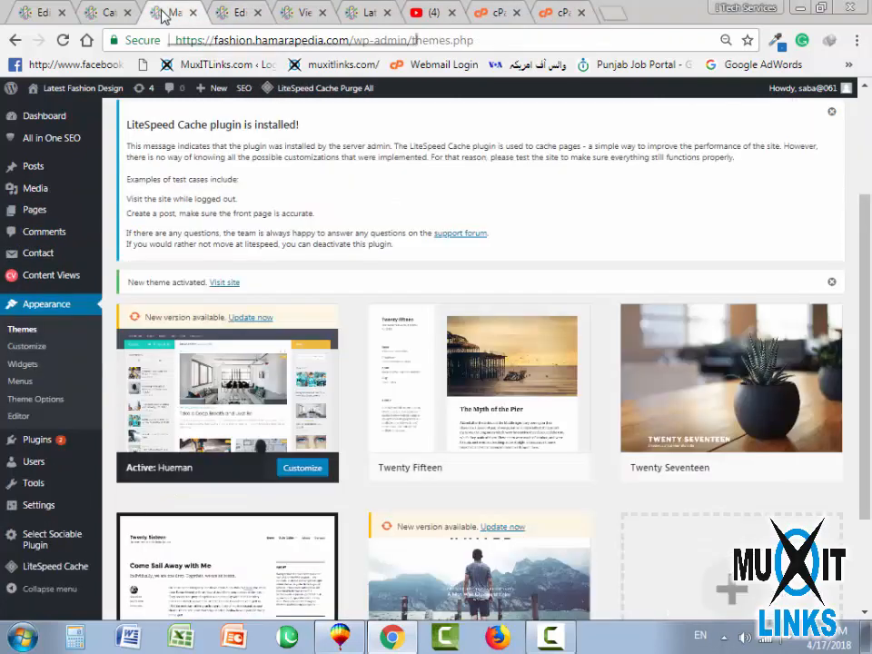
pyautogui.click(190, 11)
pyautogui.click(98, 12)
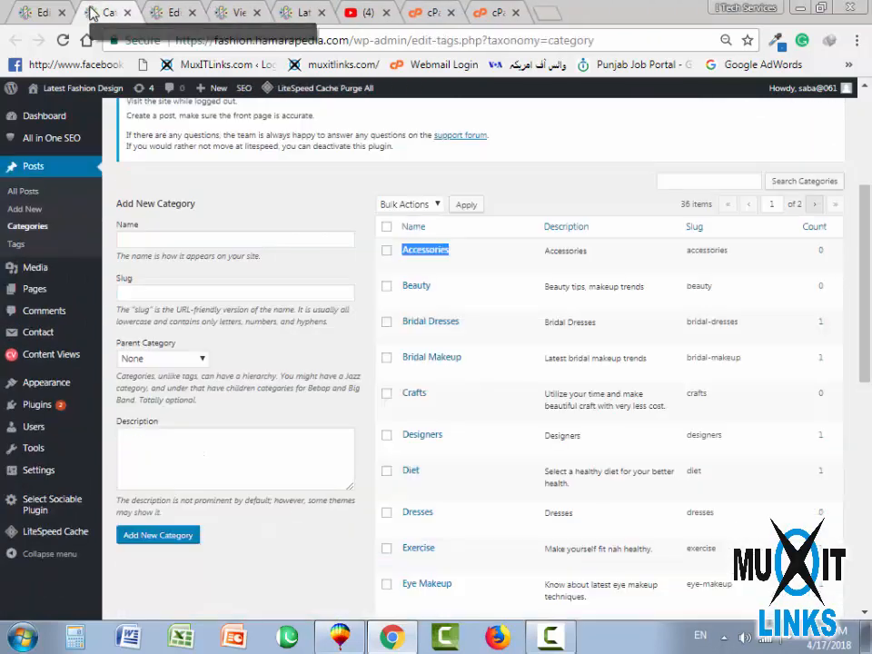
pyautogui.click(128, 12)
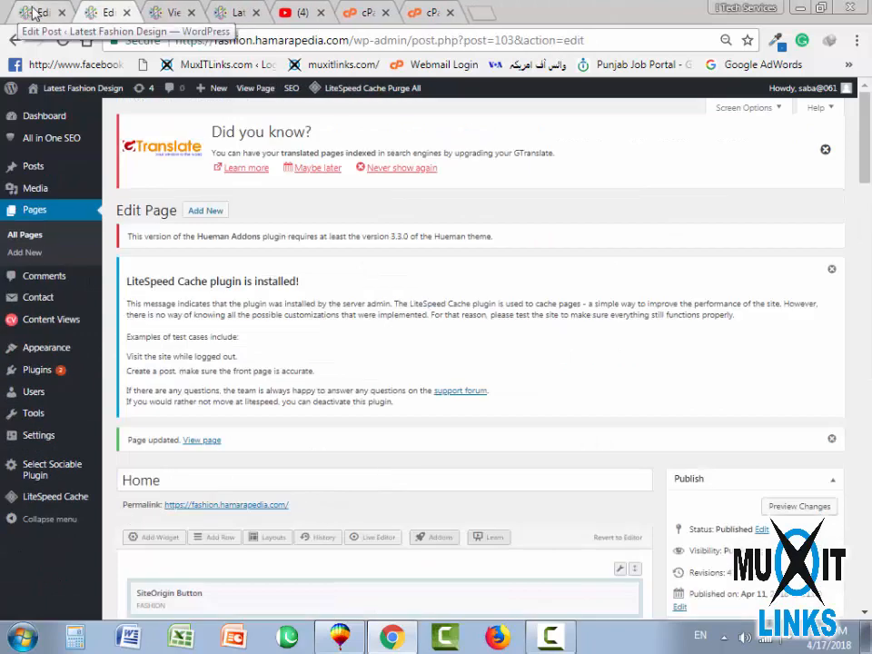
pyautogui.click(38, 13)
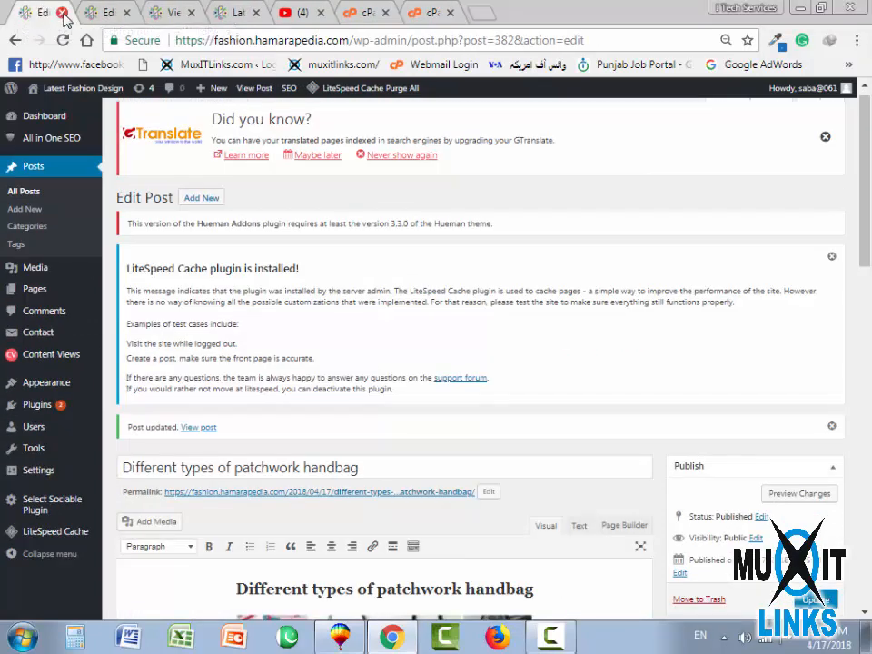
pyautogui.click(61, 13)
# Add a new content view from the Views list and title it Jewellery
pyautogui.click(109, 12)
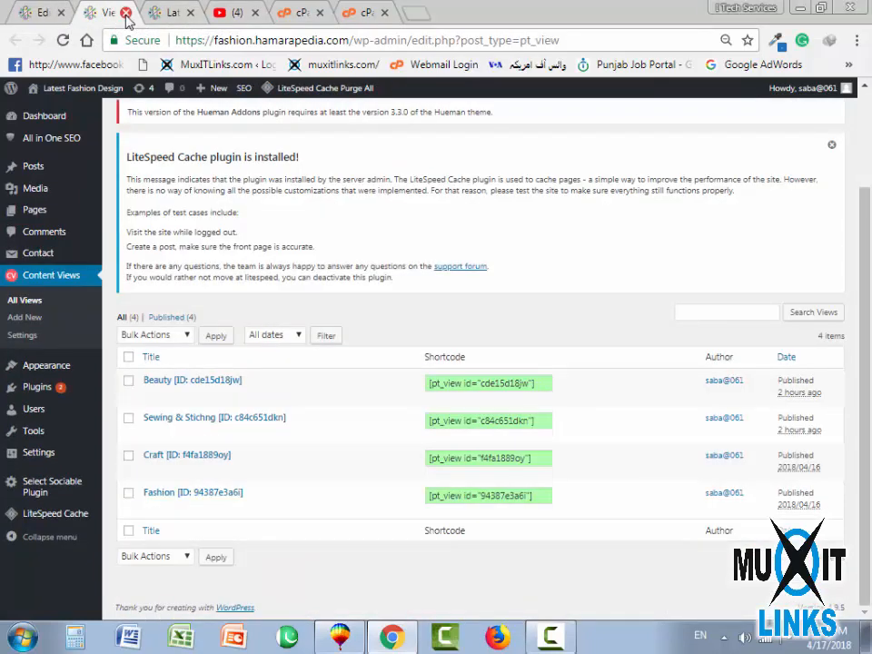
pyautogui.scroll(2, 209, 409)
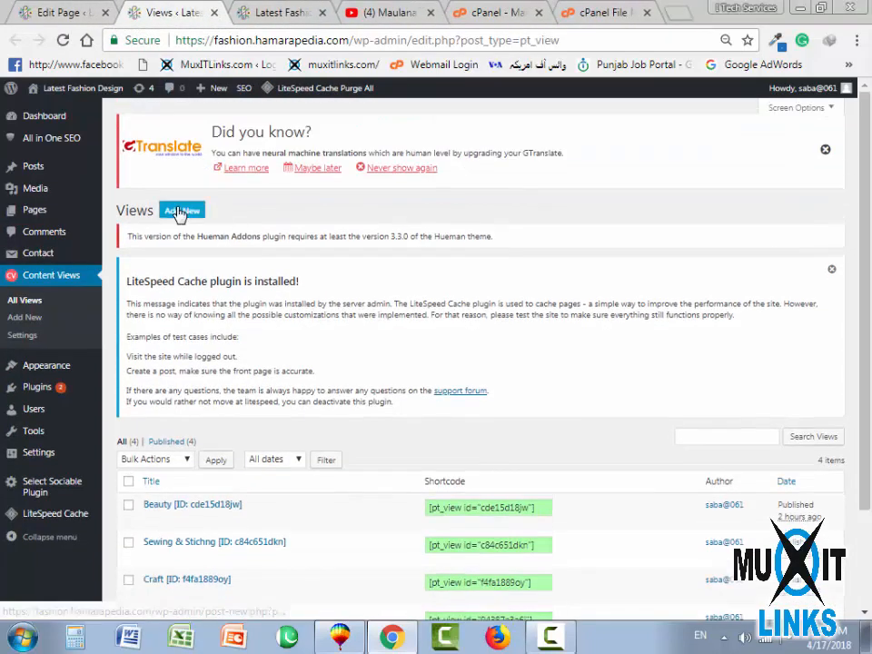
pyautogui.click(181, 211)
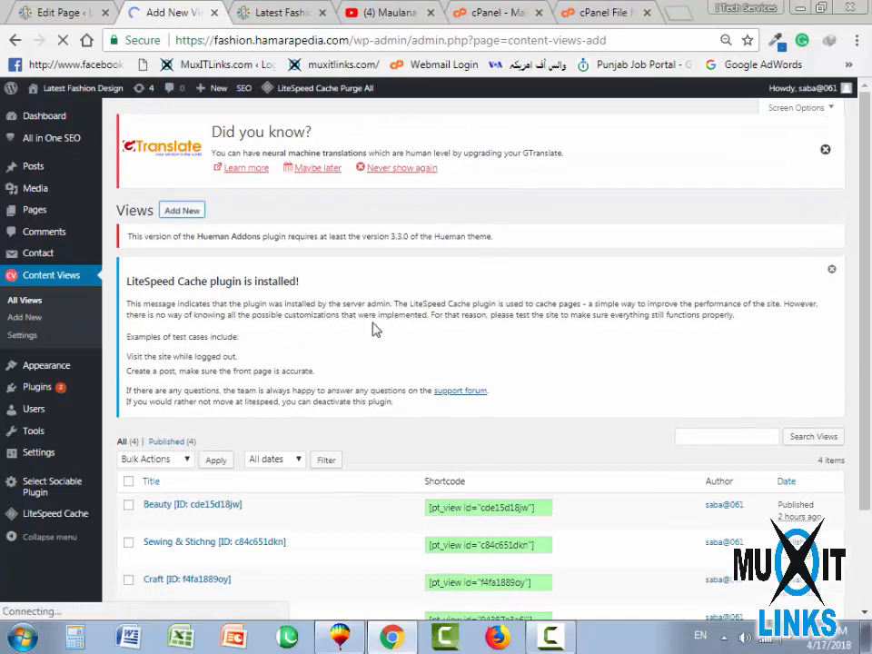
pyautogui.click(268, 302)
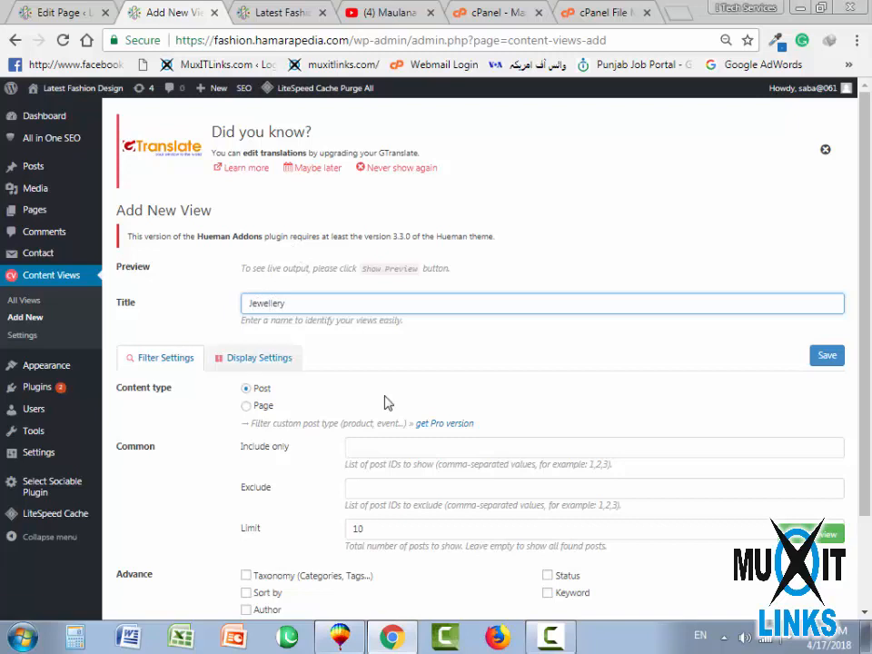
# Filter the new view's posts by category taxonomy, selecting the term Jewellery
pyautogui.scroll(-2, 245, 376)
pyautogui.click(246, 461)
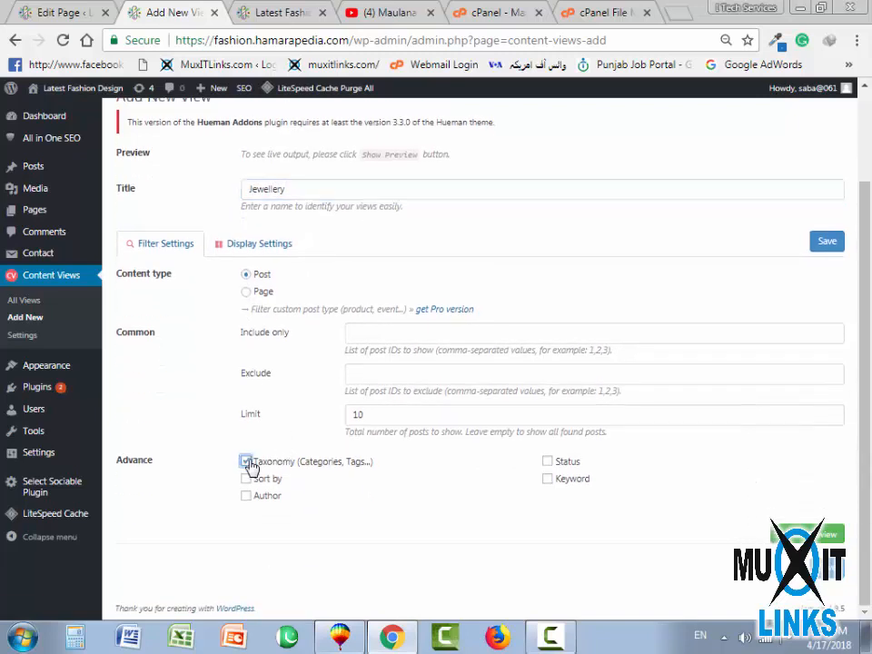
pyautogui.scroll(-3, 349, 491)
pyautogui.click(363, 396)
pyautogui.scroll(-2, 545, 390)
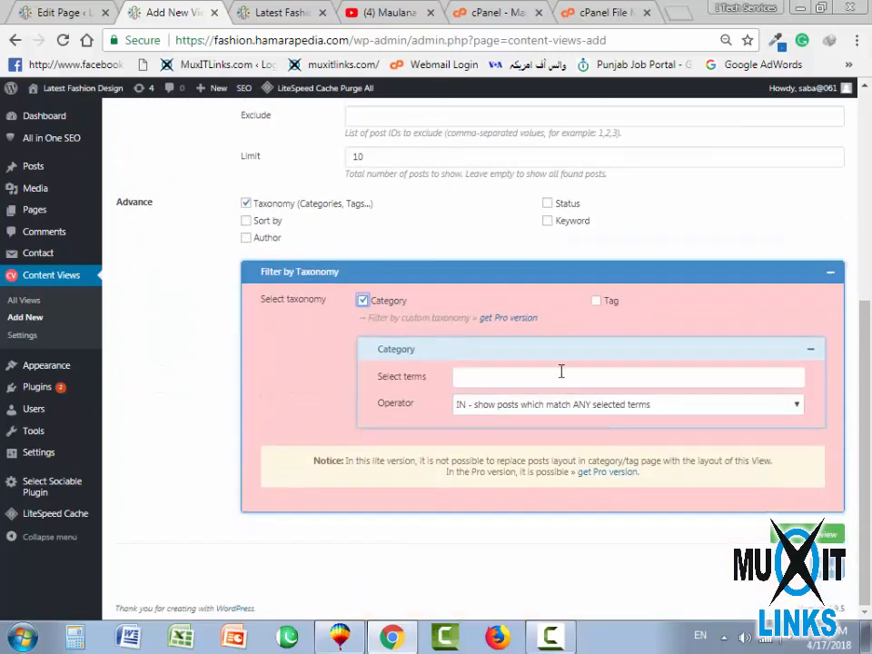
pyautogui.click(535, 371)
pyautogui.write('j')
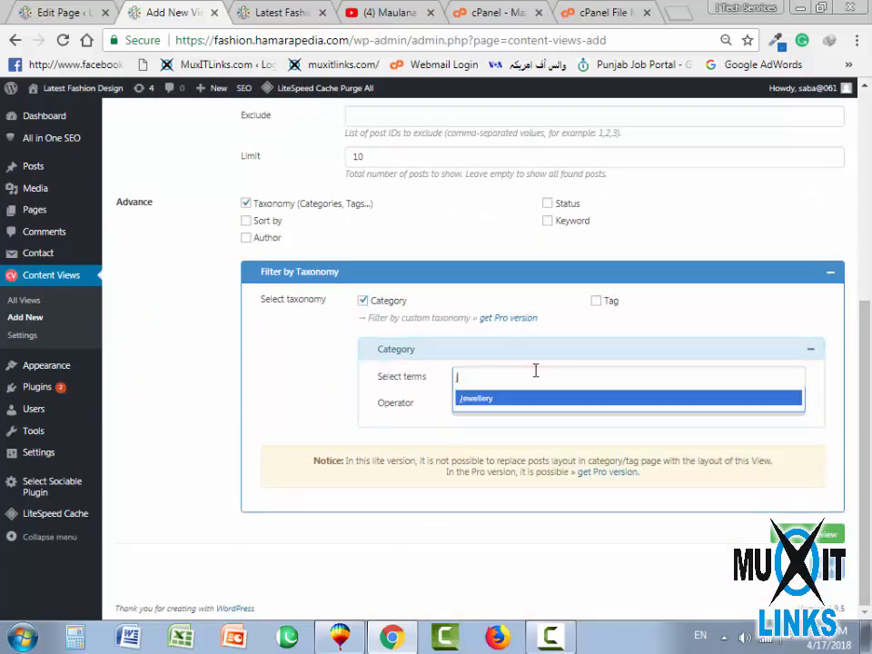
pyautogui.click(492, 400)
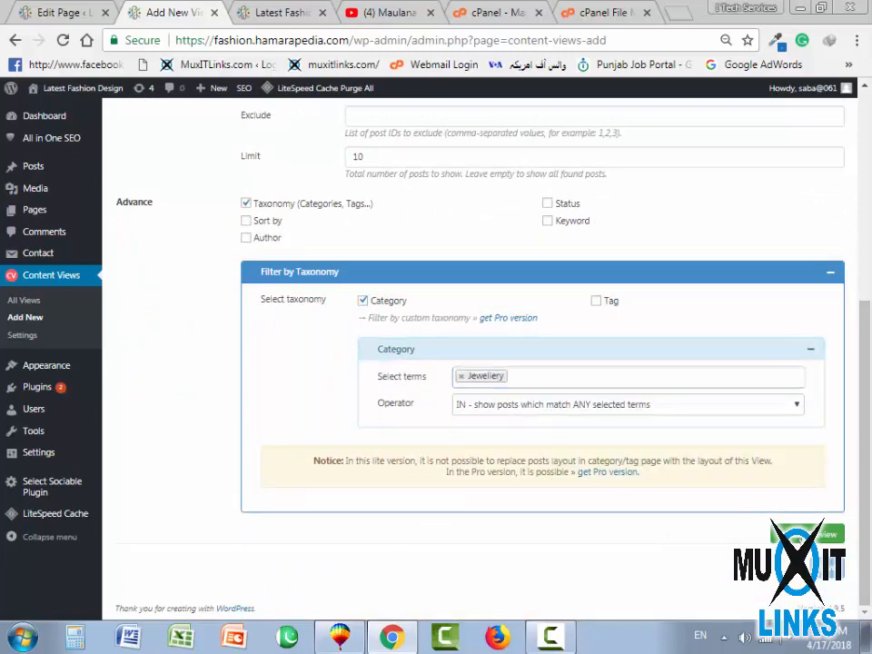
# Set the Jewellery view's items per row on tablet to 1 in its display settings
pyautogui.scroll(5, 525, 509)
pyautogui.click(259, 363)
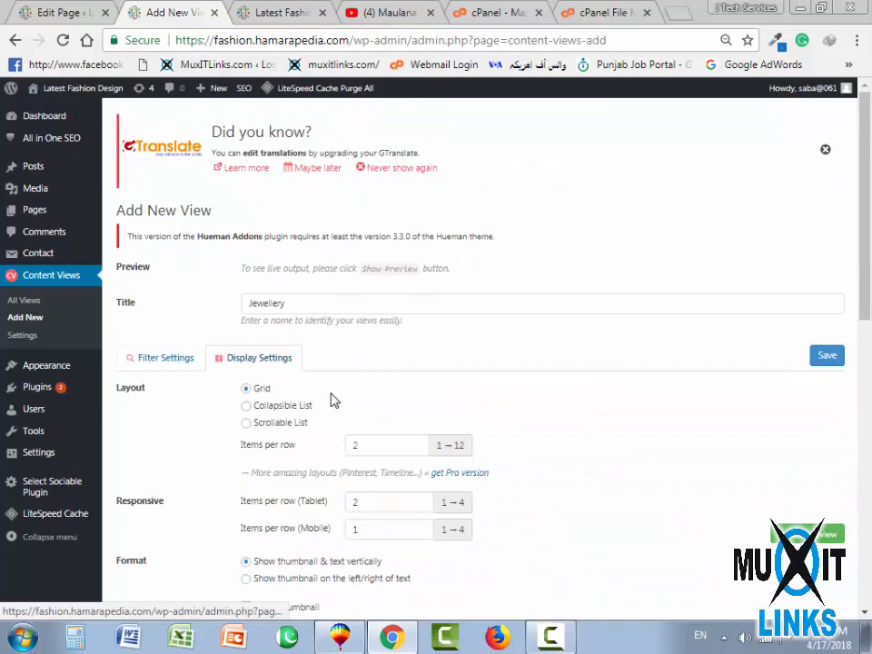
pyautogui.scroll(-1, 345, 436)
pyautogui.doubleClick(362, 360)
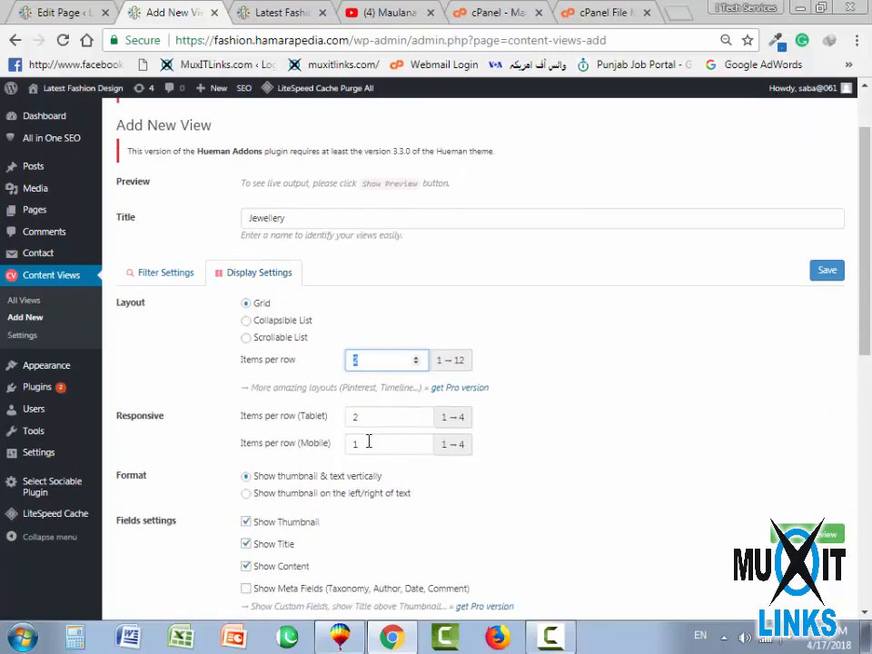
pyautogui.scroll(-2, 498, 461)
pyautogui.doubleClick(356, 246)
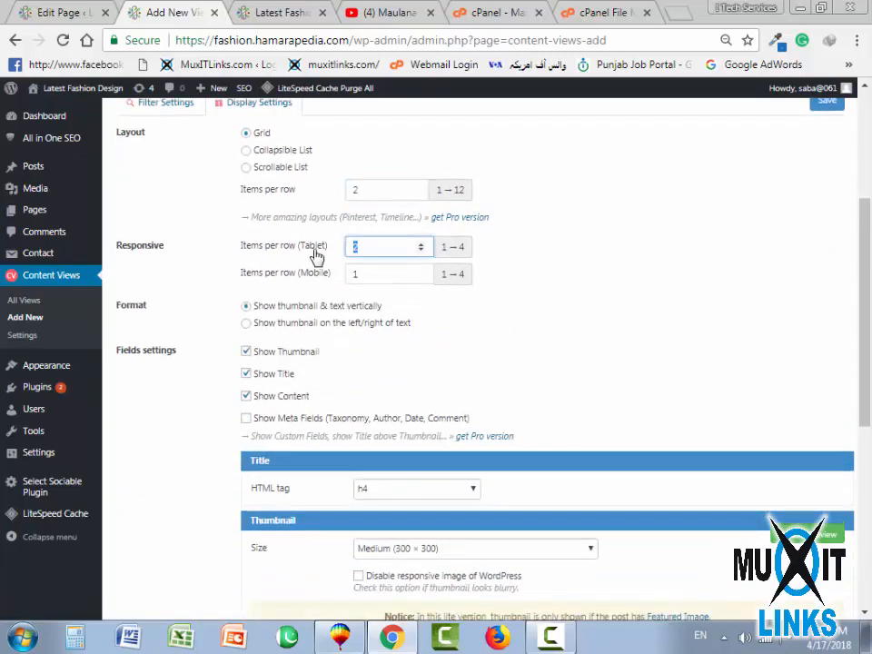
pyautogui.write('1')
# Turn off the display of post content in the Jewellery view and save the view
pyautogui.scroll(-1, 247, 331)
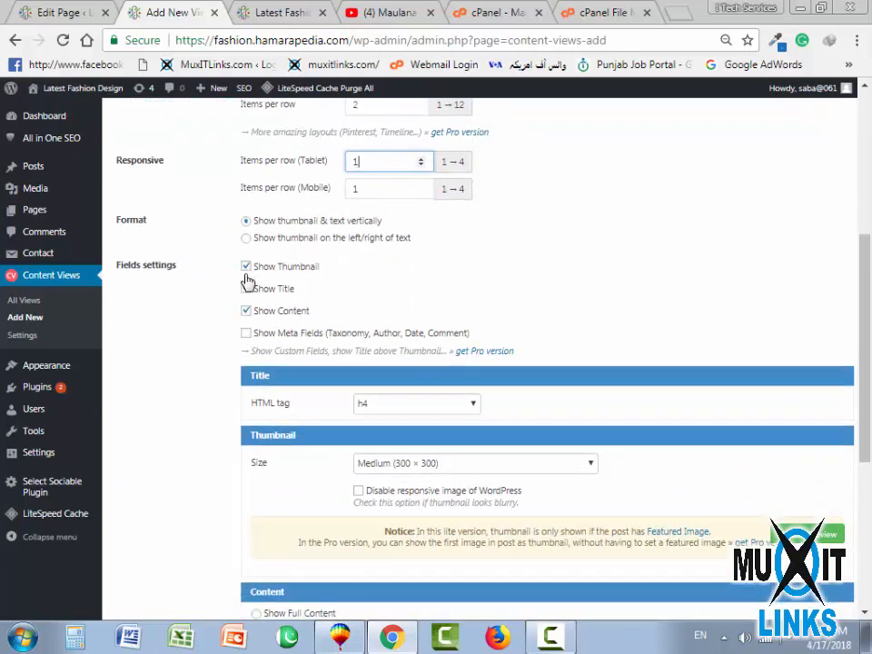
pyautogui.click(245, 311)
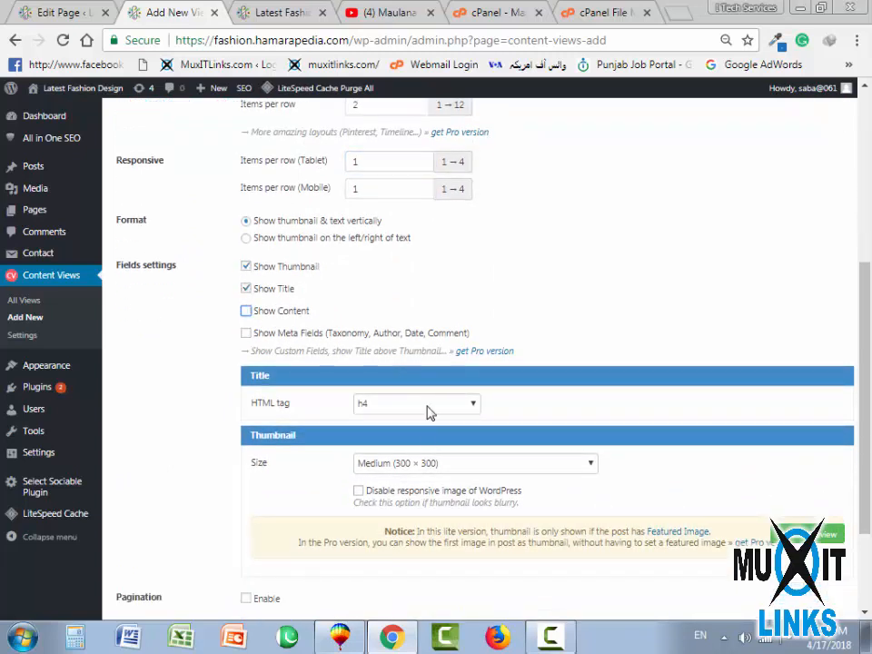
pyautogui.scroll(-2, 690, 532)
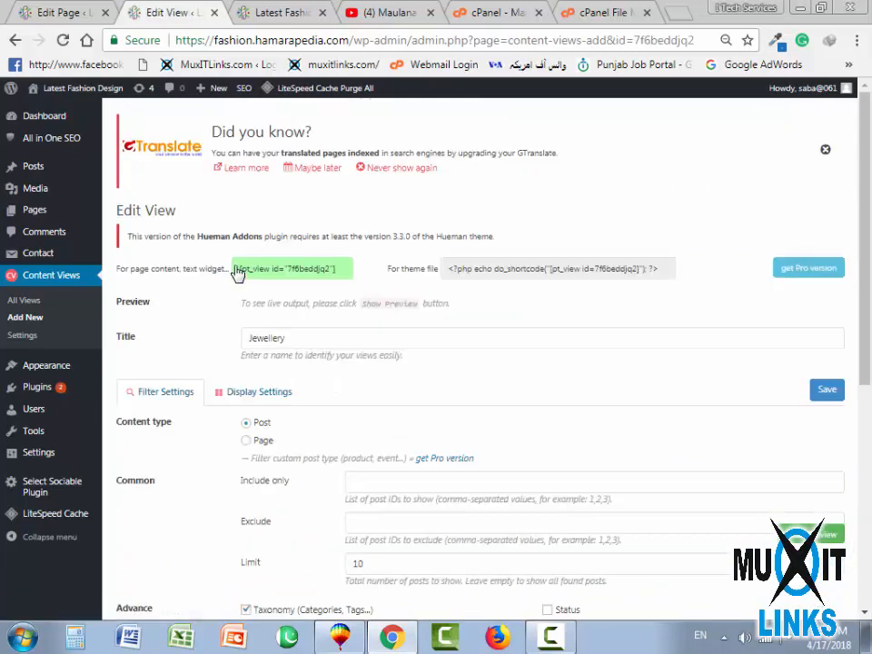
# Copy the Jewellery view's shortcode for page content and switch to the Home page editor
pyautogui.moveTo(236, 271); pyautogui.dragTo(324, 286)
pyautogui.hotkey('ctrl', 'c')
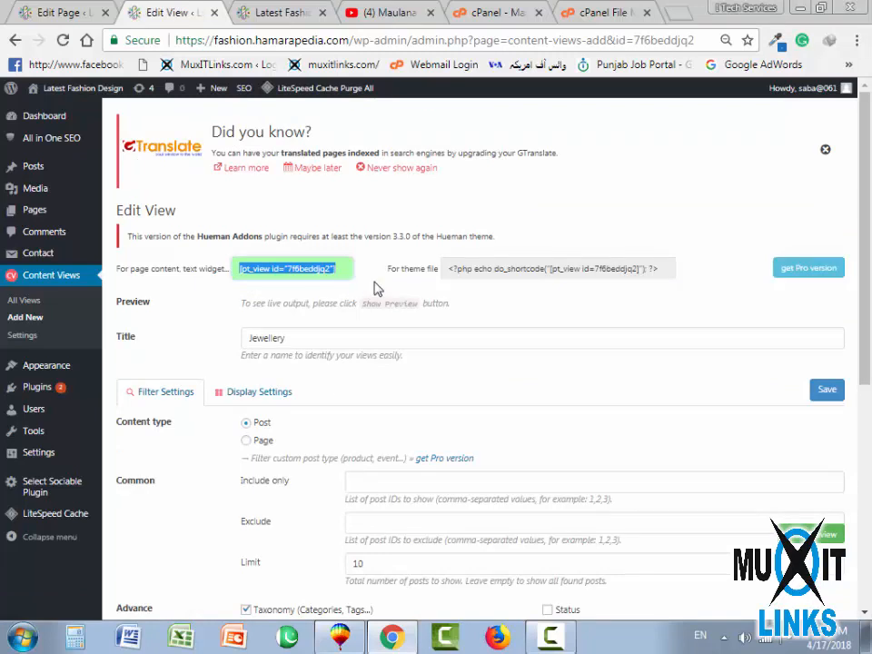
pyautogui.click(268, 12)
pyautogui.click(63, 13)
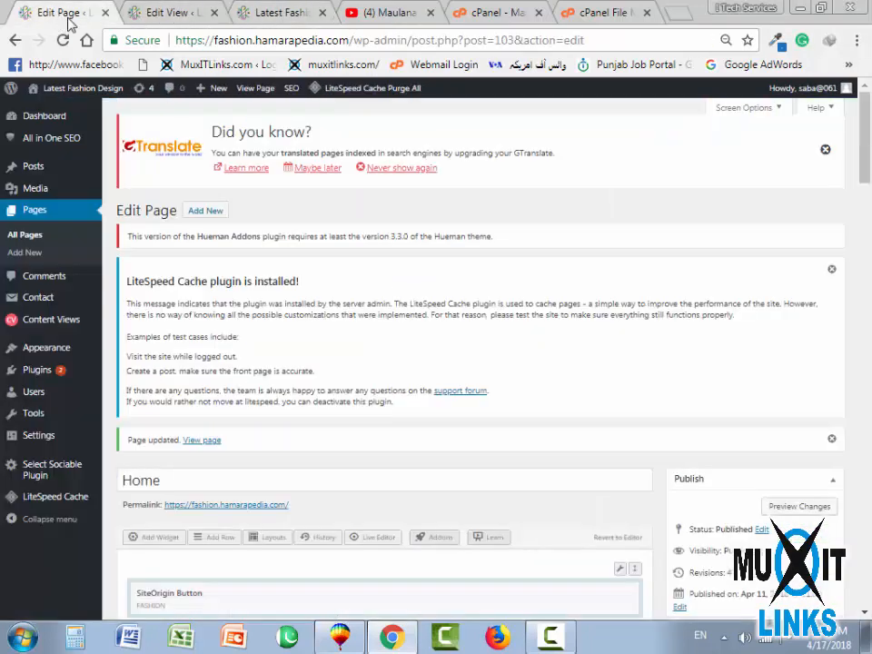
# Replace the shortcode in the text widget below the upper Jewellery button with [pt_view id="7f6beddjq2"]
pyautogui.scroll(-5, 380, 403)
pyautogui.scroll(-2, 333, 463)
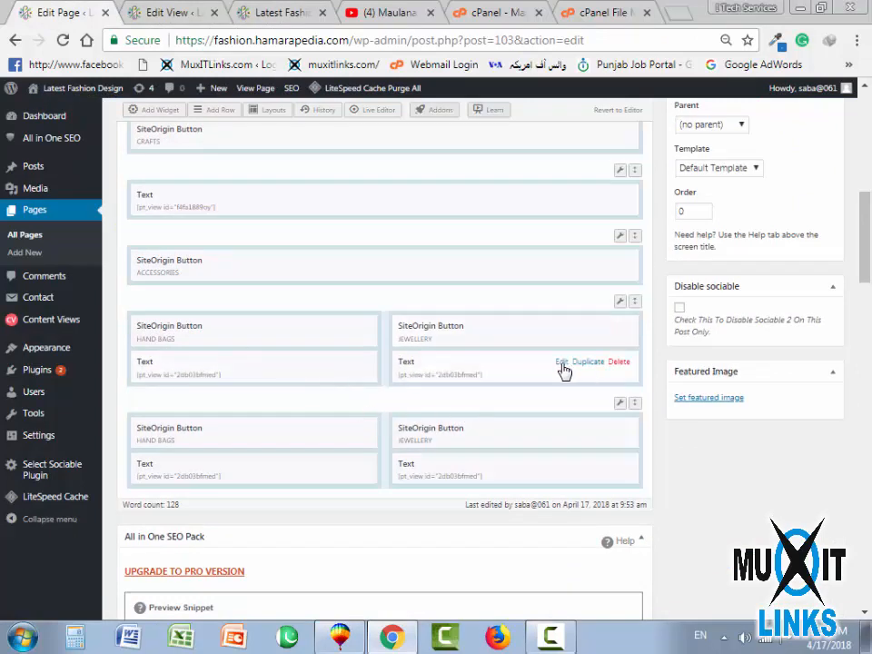
pyautogui.click(525, 371)
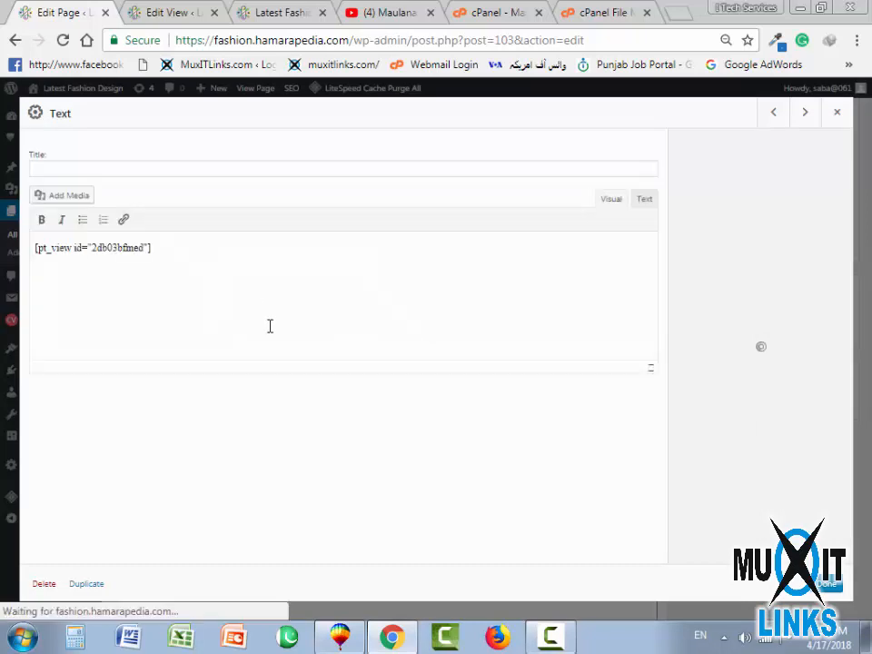
pyautogui.moveTo(173, 250); pyautogui.dragTo(34, 249)
pyautogui.click(317, 337)
pyautogui.hotkey('ctrl', 'a')
pyautogui.press('BackSpace')
pyautogui.hotkey('ctrl', 'v')
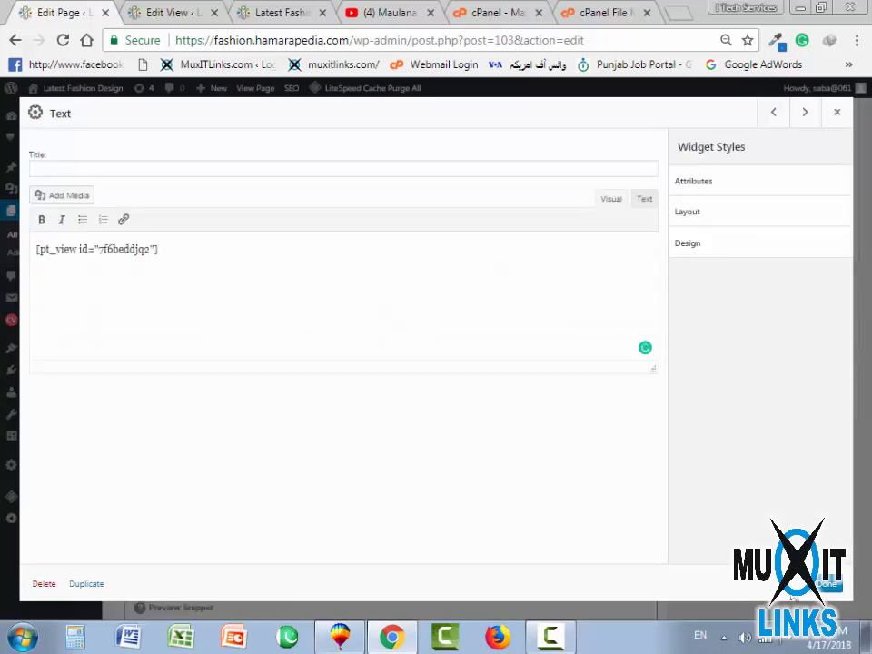
pyautogui.click(839, 586)
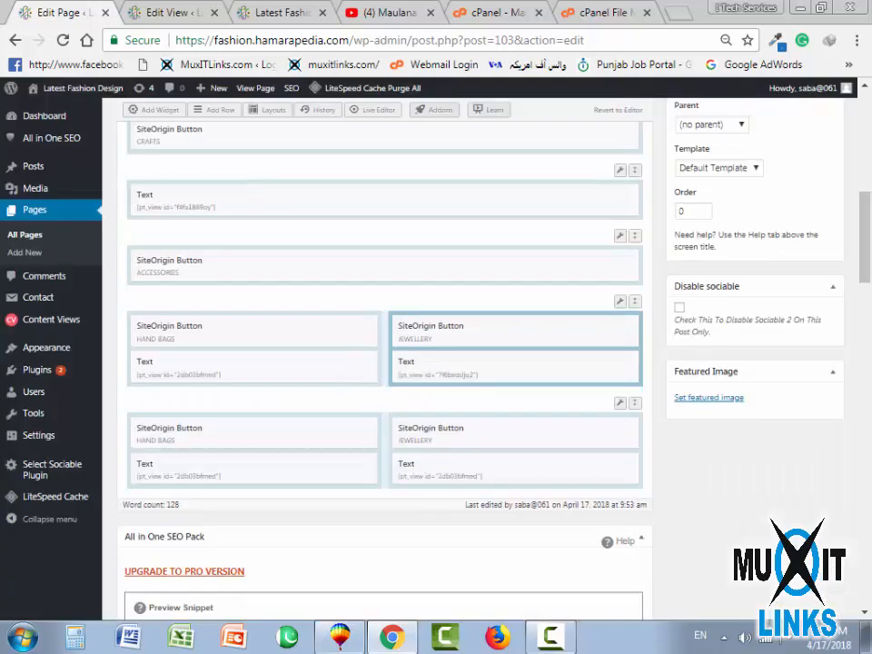
# Update the Home page and review its Accessories rows in the page builder
pyautogui.scroll(5, 789, 503)
pyautogui.click(813, 378)
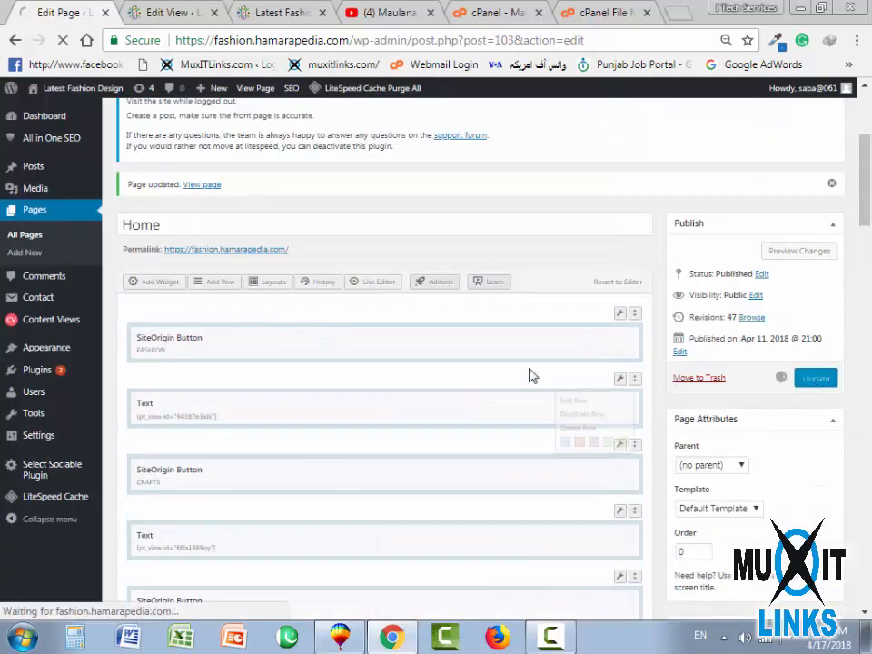
pyautogui.scroll(-5, 340, 371)
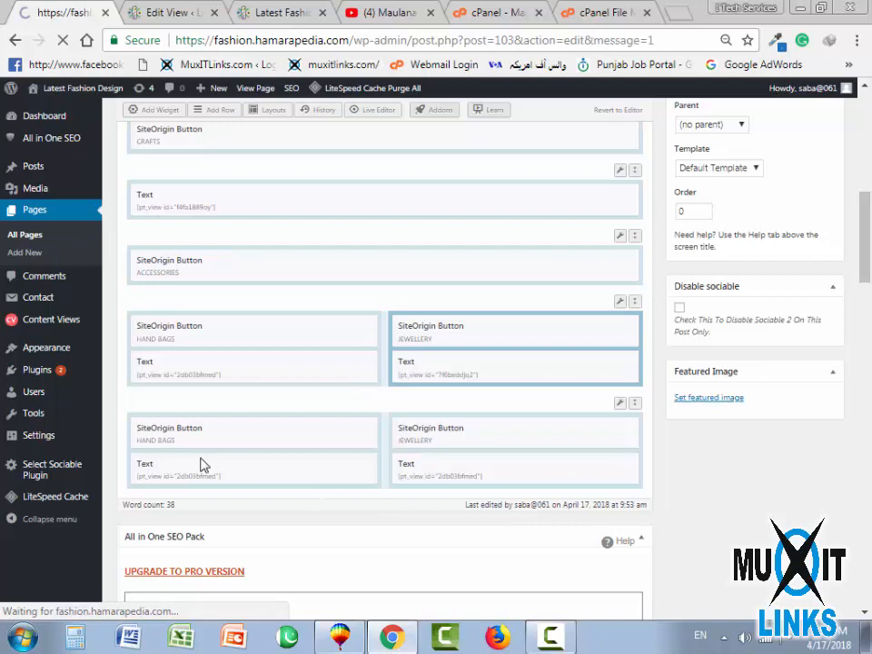
pyautogui.scroll(-5, 325, 458)
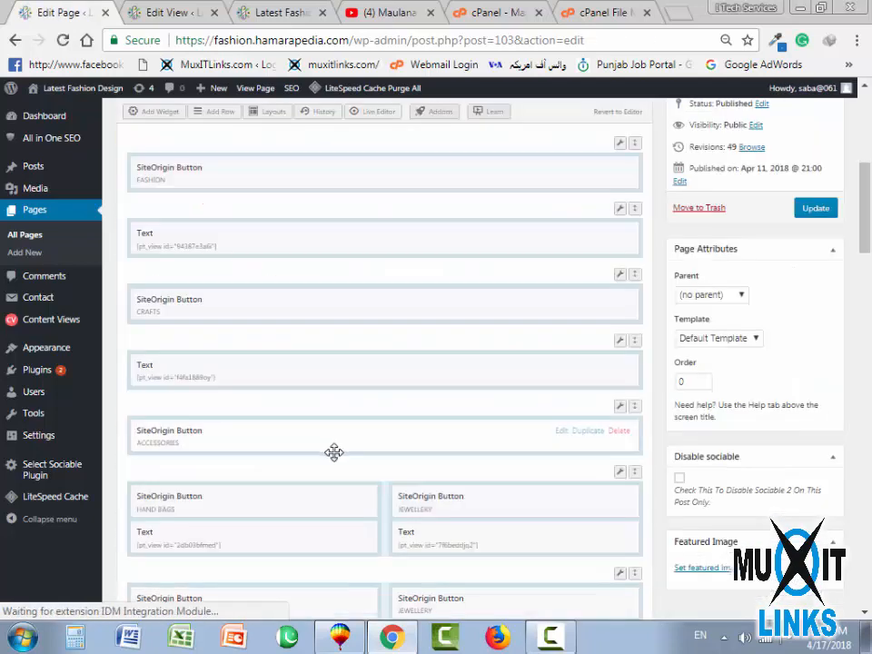
# Check the Accessories subcategories in the live site's navigation, and start a new content view titled Shoes
pyautogui.scroll(-5, 327, 445)
pyautogui.scroll(2, 226, 309)
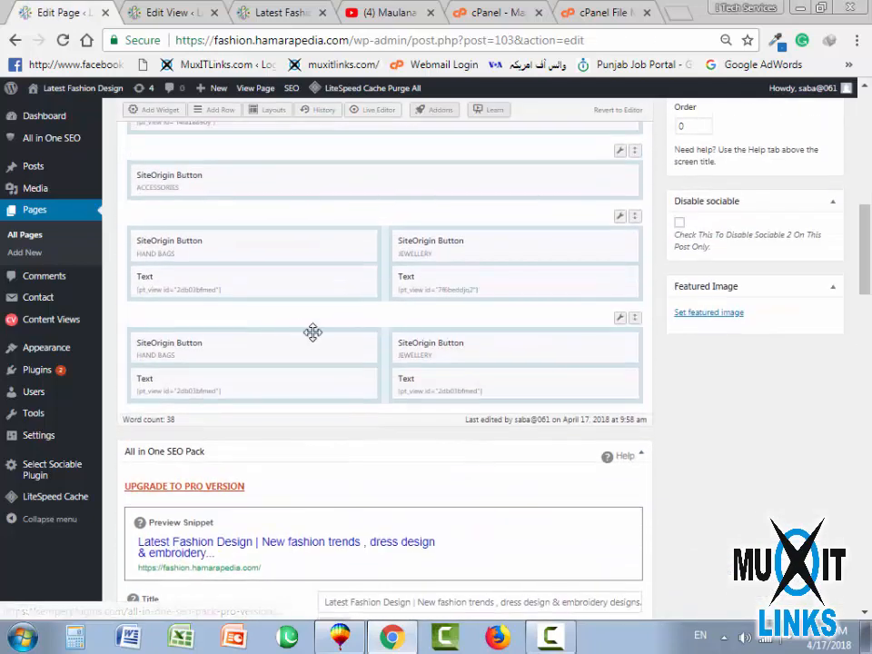
pyautogui.click(277, 12)
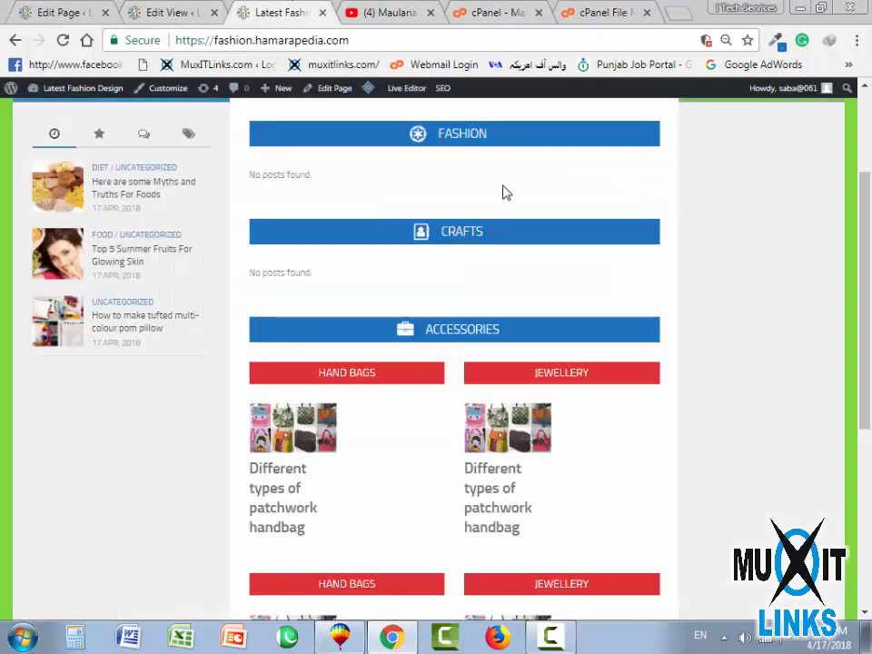
pyautogui.scroll(2, 506, 193)
pyautogui.moveTo(526, 218)
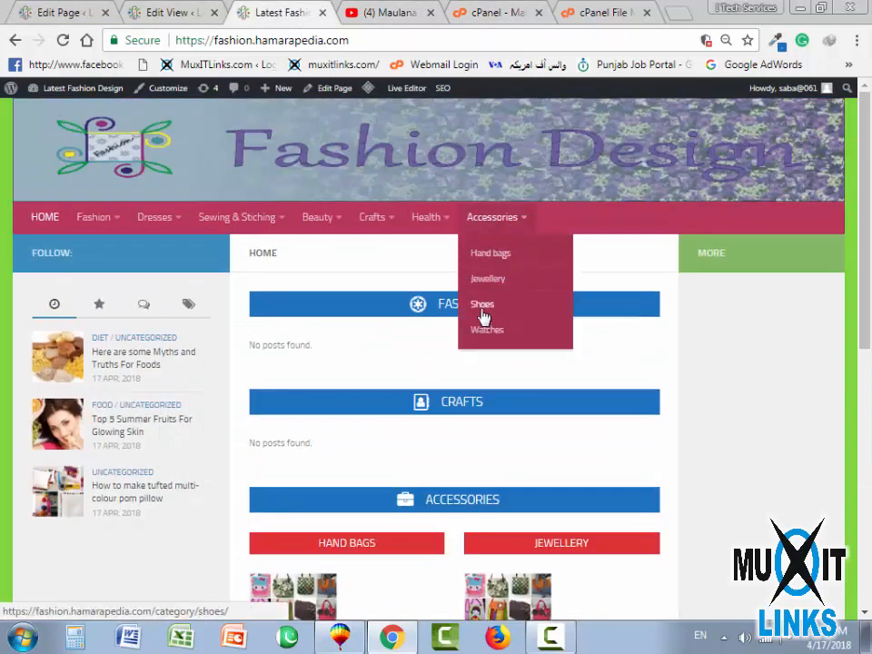
pyautogui.click(136, 11)
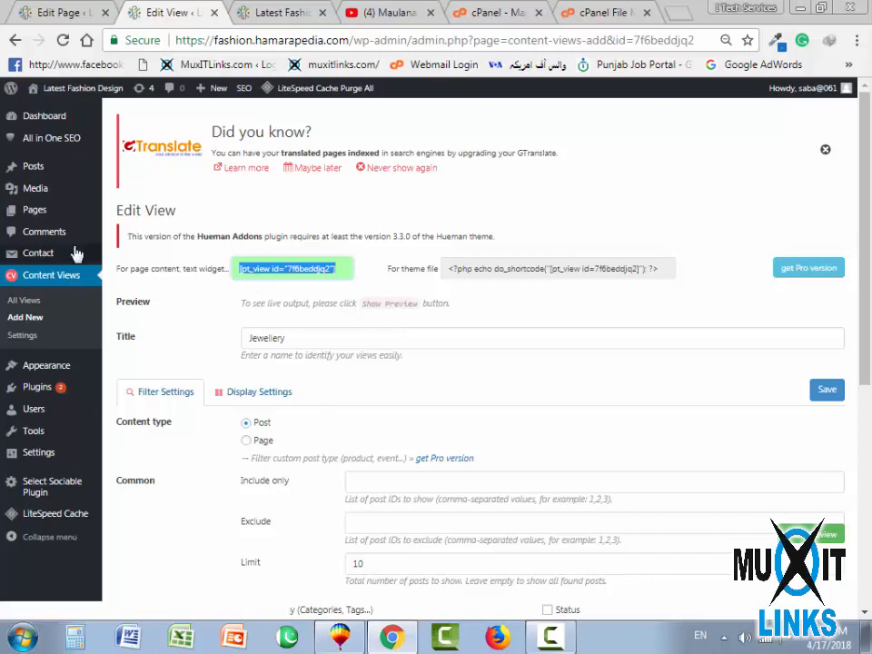
pyautogui.click(20, 325)
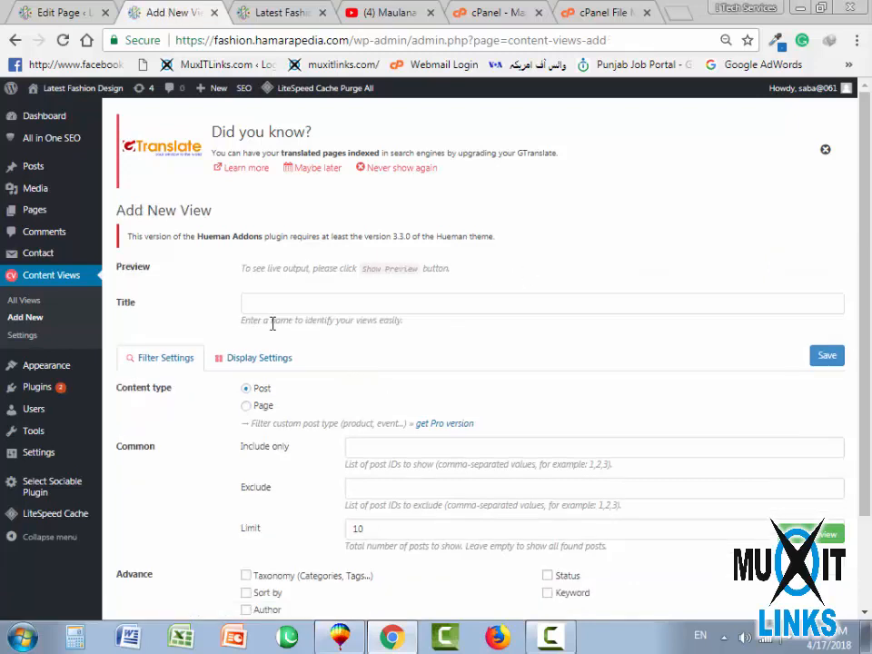
pyautogui.click(256, 304)
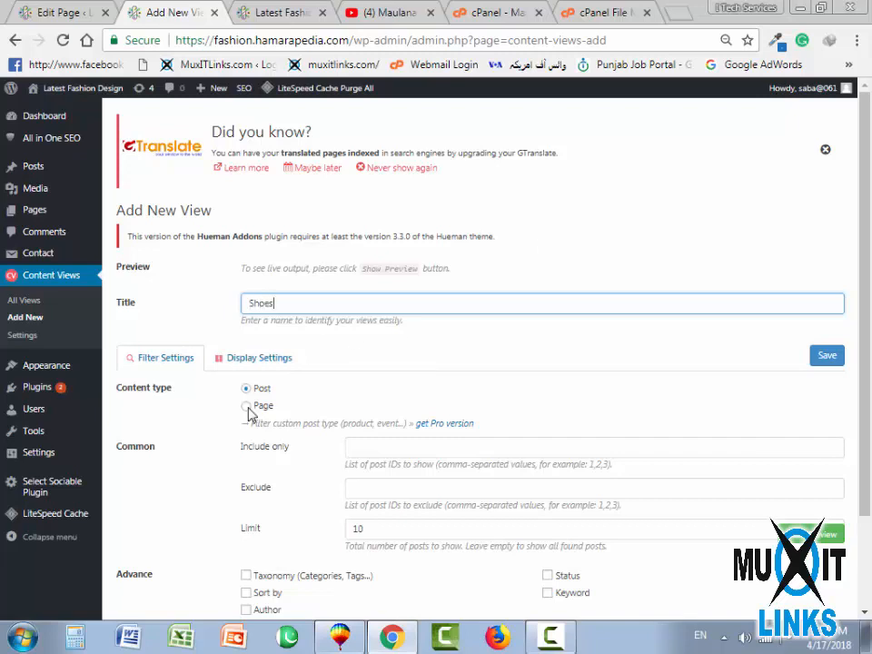
# Enable taxonomy filtering by category for the Shoes view
pyautogui.scroll(-2, 259, 399)
pyautogui.click(245, 460)
pyautogui.scroll(-1, 363, 460)
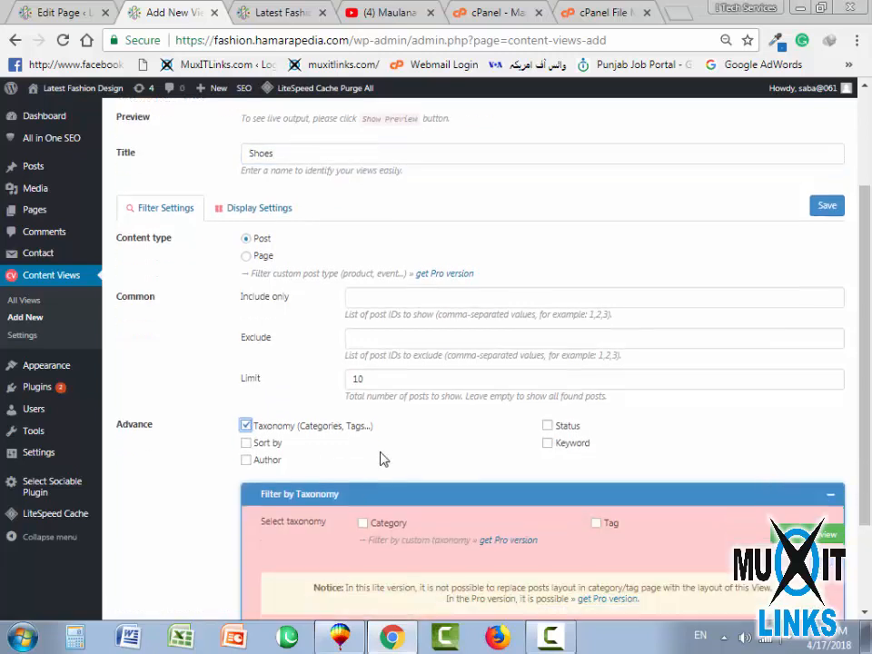
pyautogui.scroll(-2, 363, 412)
pyautogui.click(363, 397)
pyautogui.scroll(-2, 608, 473)
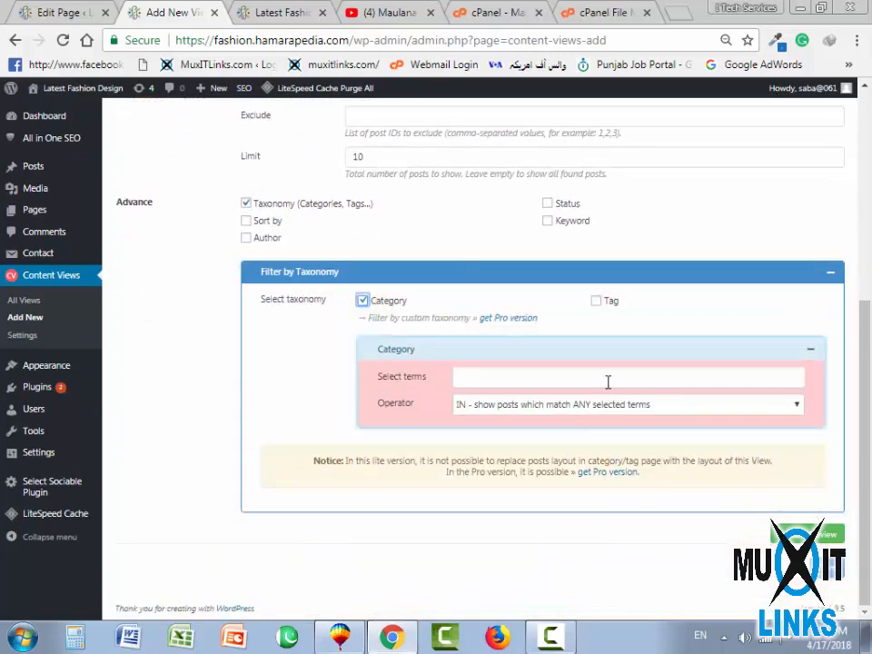
# Find and select Shoes as the category term for the view's filter
pyautogui.click(702, 380)
pyautogui.write('s')
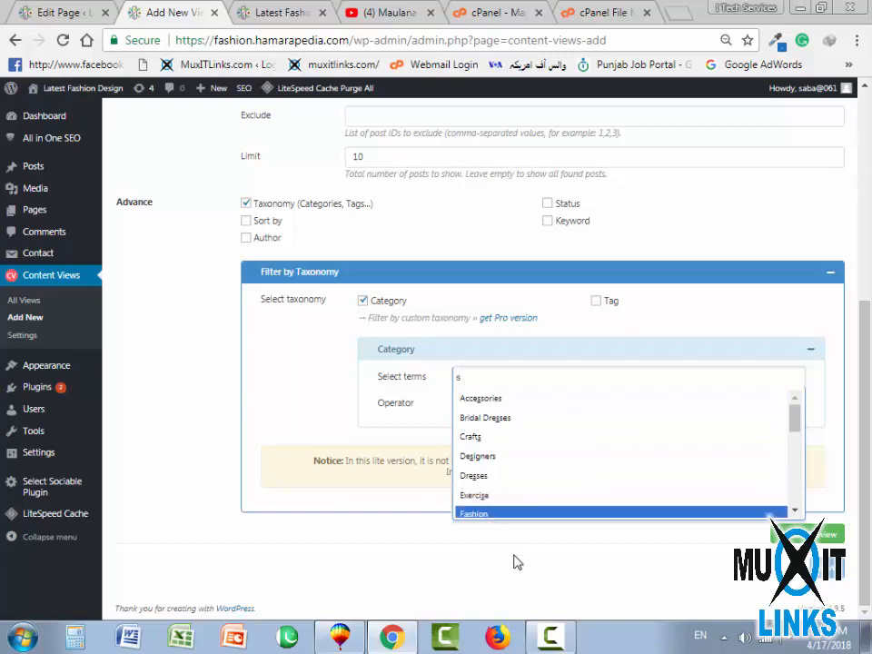
pyautogui.write('how')
pyautogui.press('BackSpace')
pyautogui.press('BackSpace')
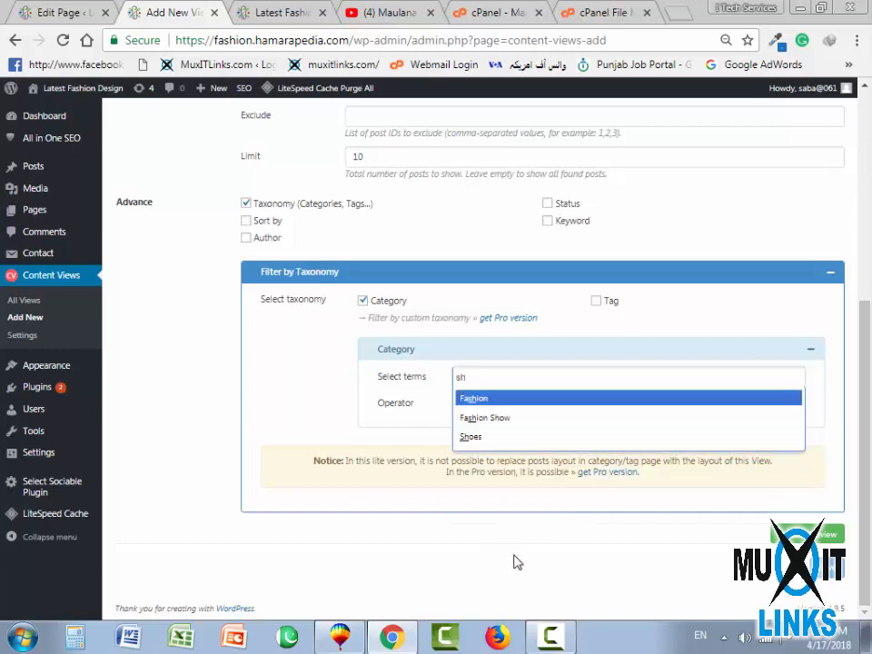
pyautogui.write('o')
pyautogui.click(466, 419)
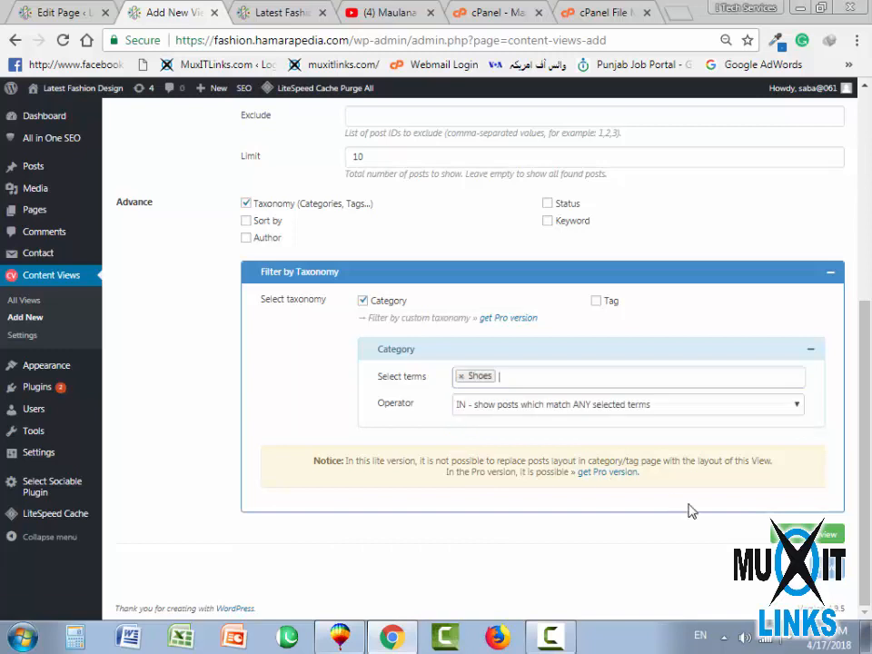
# Set the Shoes view's grid layout to show 1 item per row on tablets
pyautogui.scroll(5, 469, 414)
pyautogui.click(288, 366)
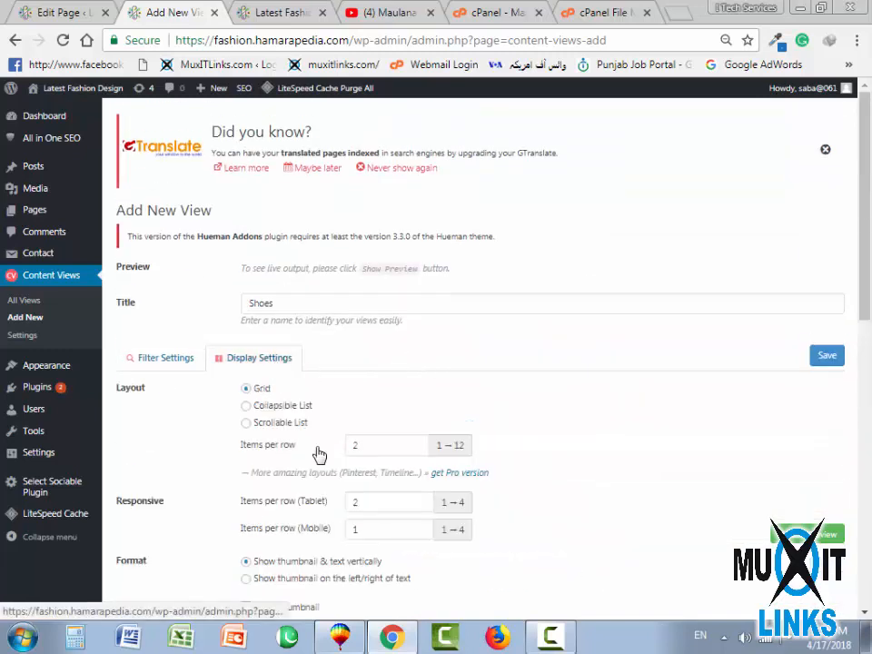
pyautogui.scroll(-2, 373, 330)
pyautogui.click(366, 278)
pyautogui.doubleClick(353, 331)
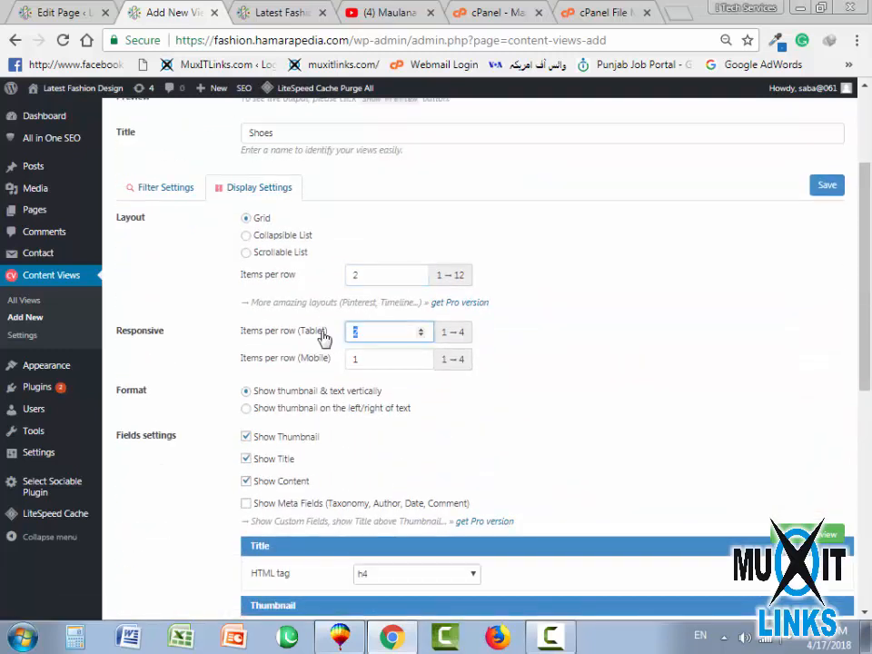
pyautogui.write('1')
# Turn off the display of post content in the Shoes view and save the view
pyautogui.scroll(-2, 303, 481)
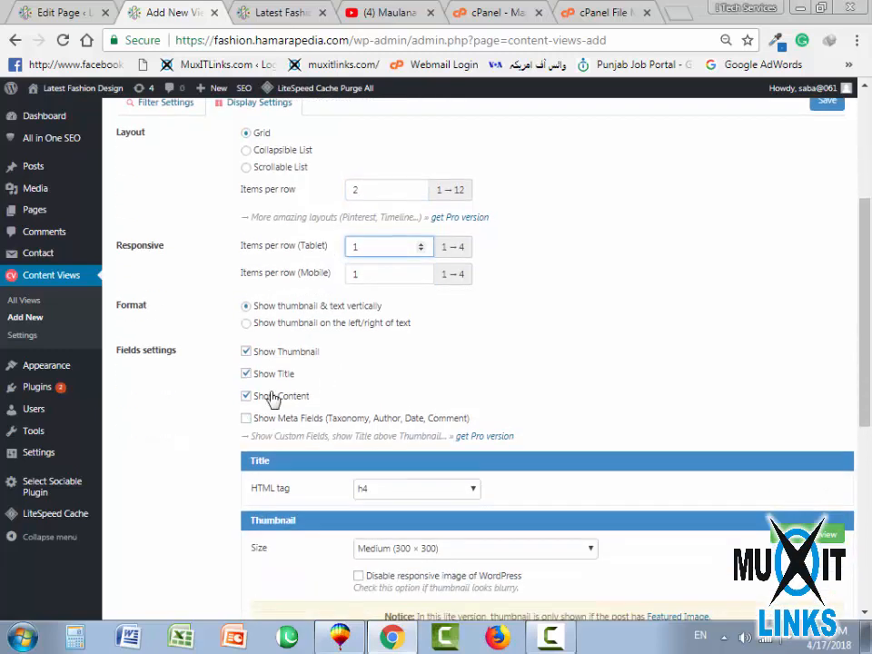
pyautogui.click(246, 395)
pyautogui.scroll(-3, 521, 494)
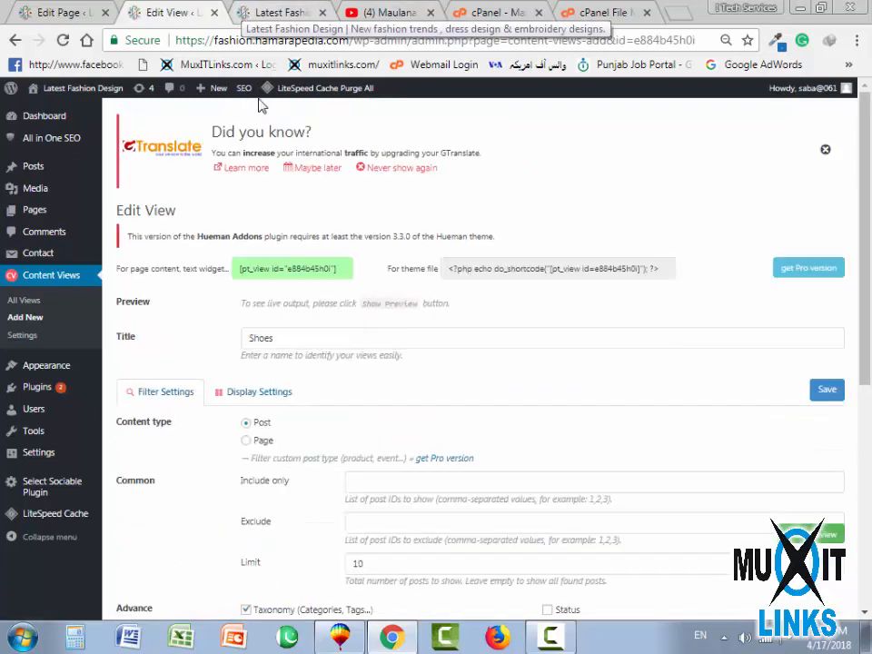
# Copy the Shoes view's shortcode for page content, check the live home page, and return to the Home page editor
pyautogui.moveTo(234, 275); pyautogui.dragTo(352, 273)
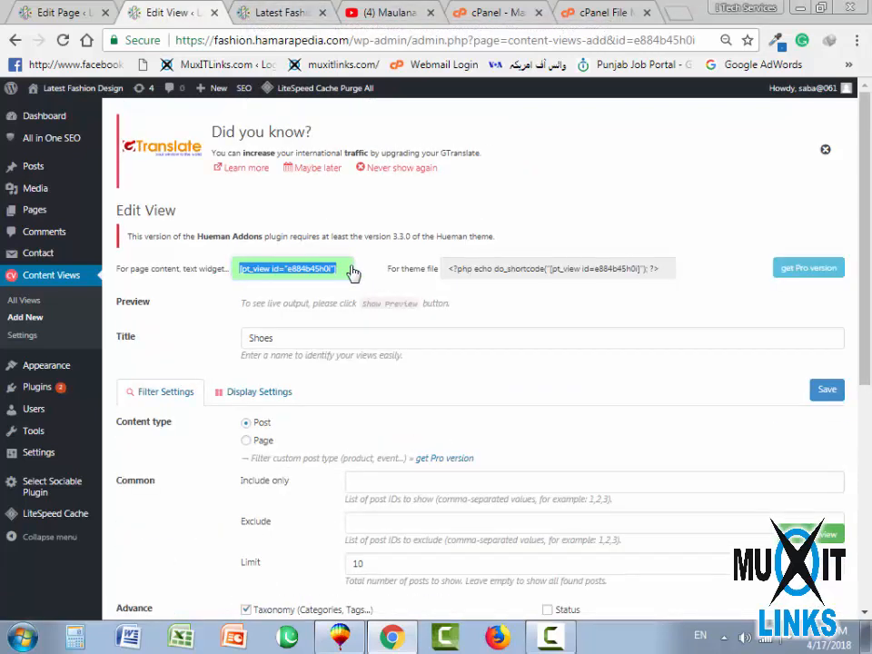
pyautogui.click(259, 13)
pyautogui.scroll(-5, 391, 397)
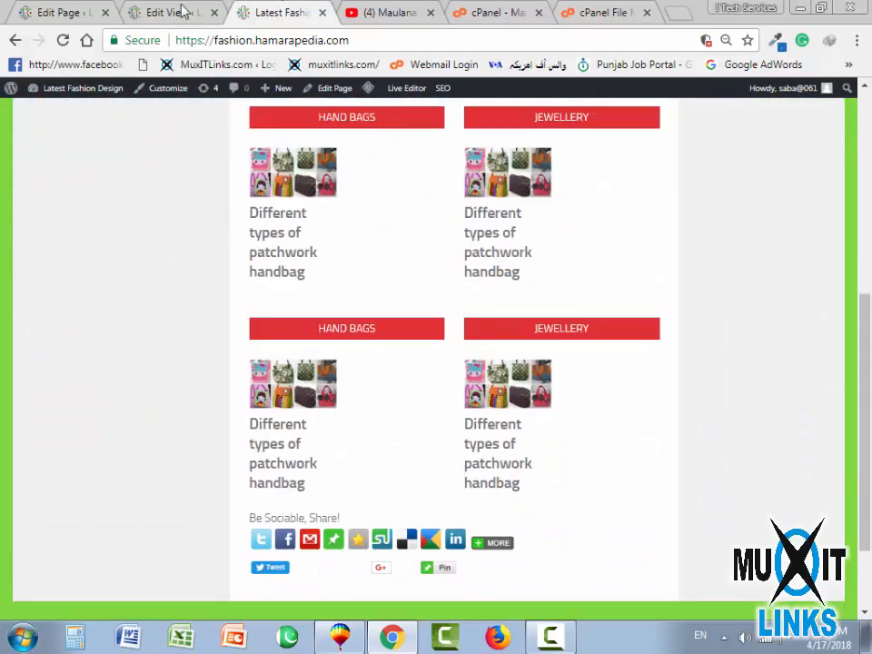
pyautogui.click(63, 12)
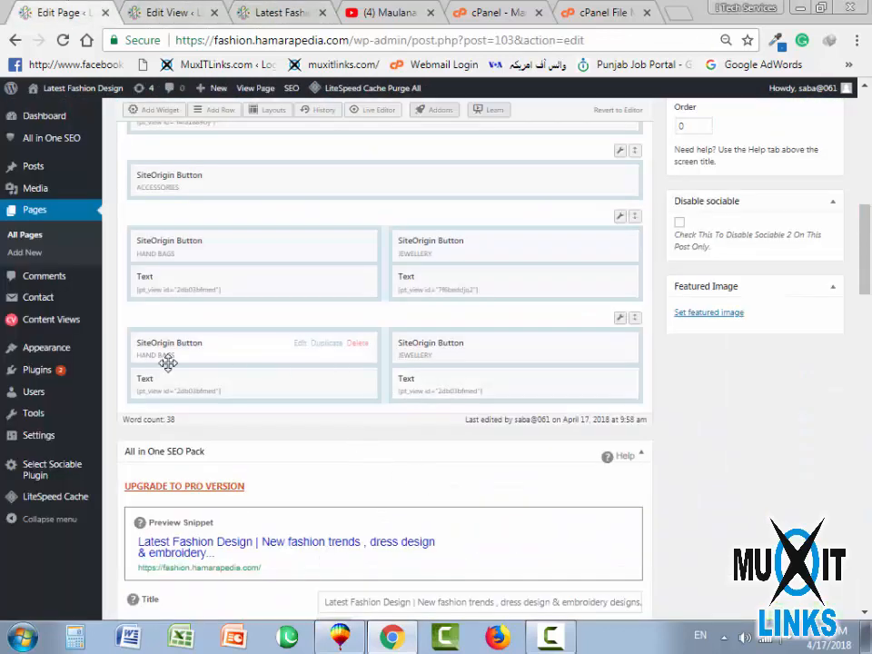
# Change the text of the lower Hand Bags button to SHOES
pyautogui.click(299, 345)
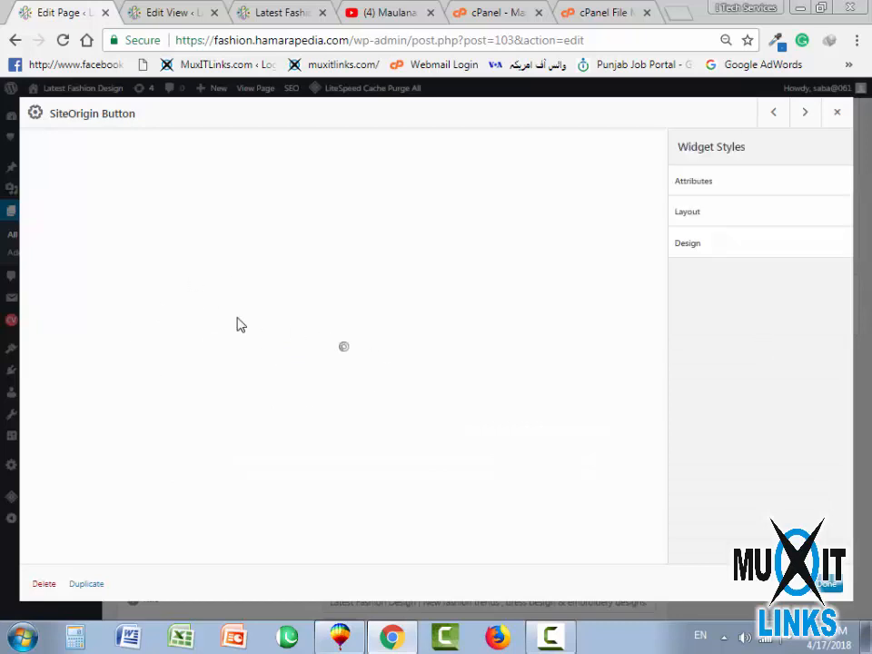
pyautogui.moveTo(84, 161); pyautogui.dragTo(52, 138)
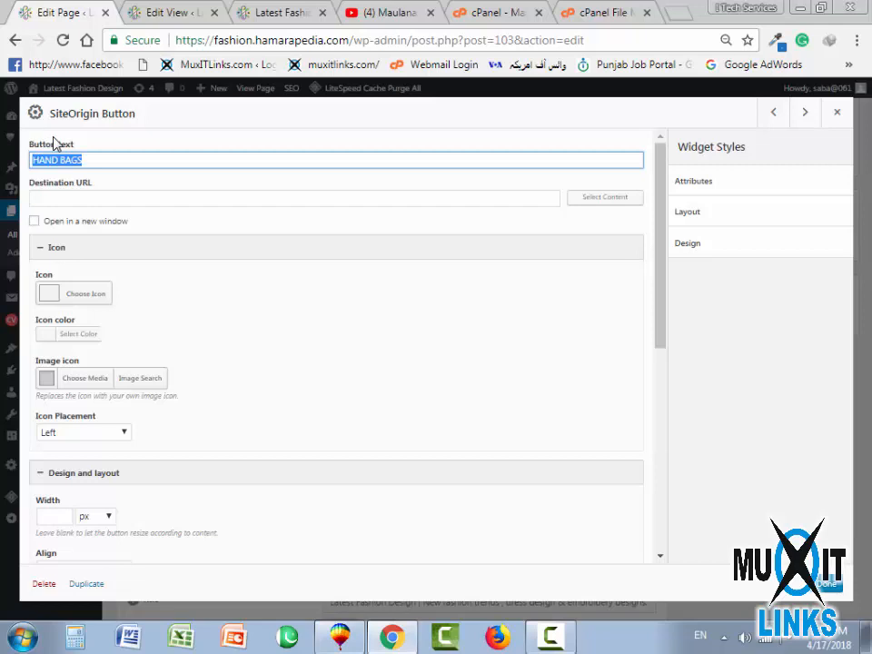
pyautogui.write('SHOES')
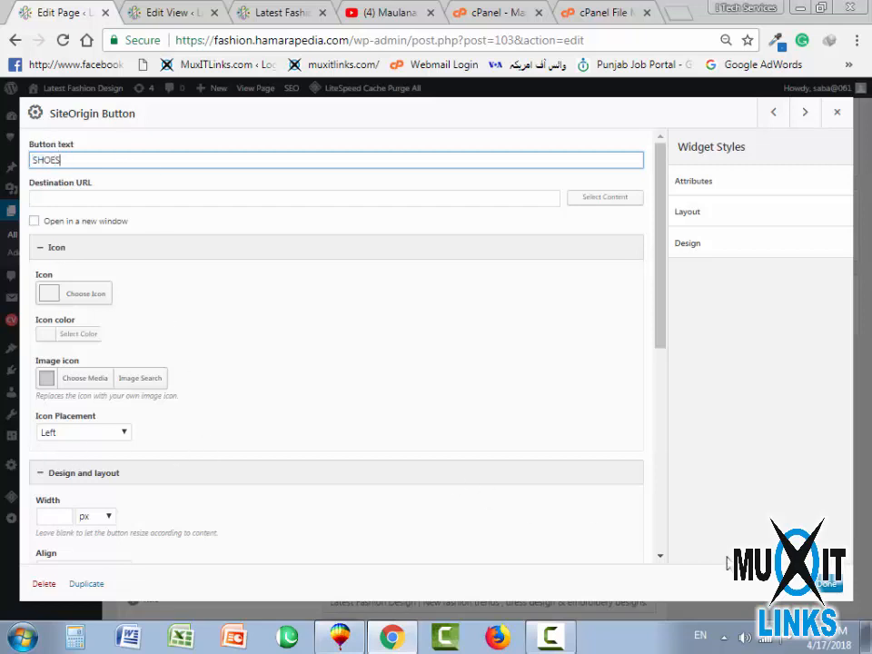
pyautogui.click(826, 587)
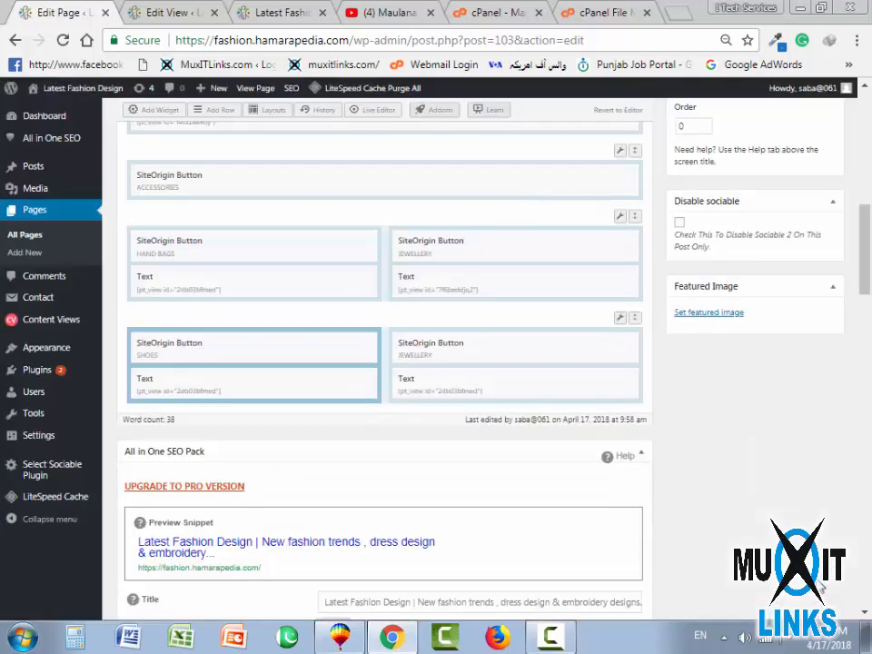
# Replace the shortcode in the text widget below the Shoes button with [pt_view id="e884b45h0i"]
pyautogui.click(298, 387)
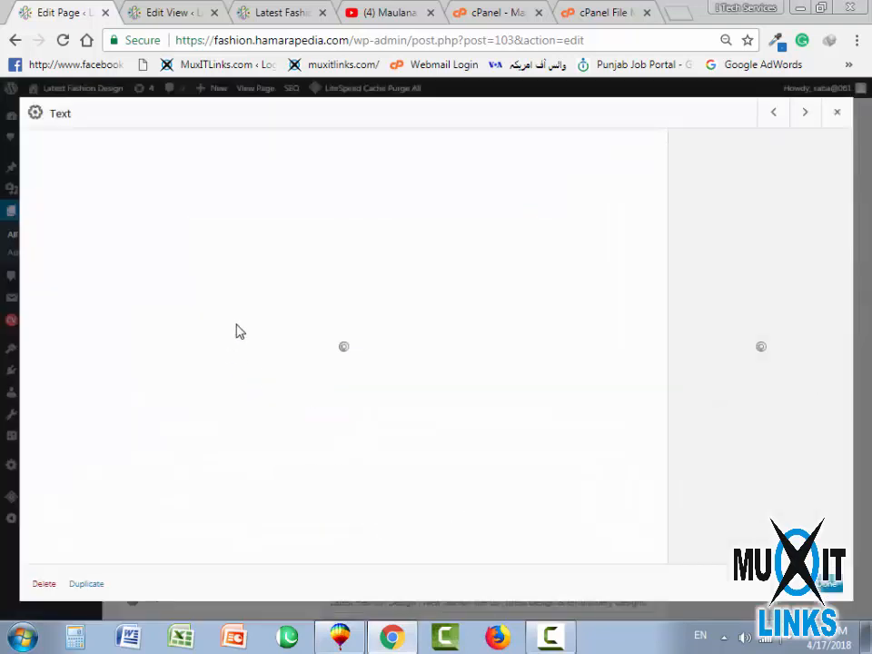
pyautogui.hotkey('ctrl', 'a')
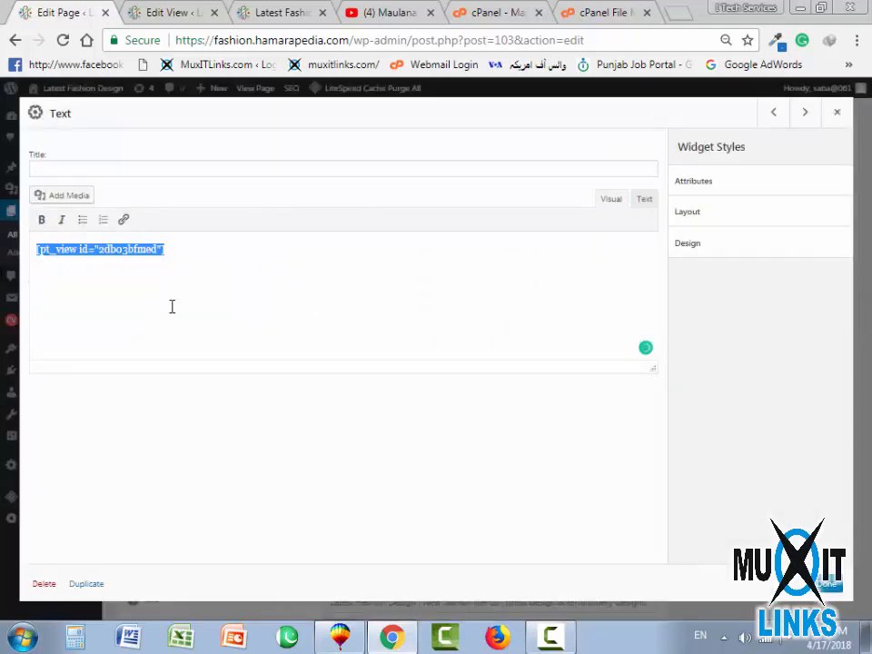
pyautogui.press('BackSpace')
pyautogui.write('[pt_view id="e884b45hoi"]')
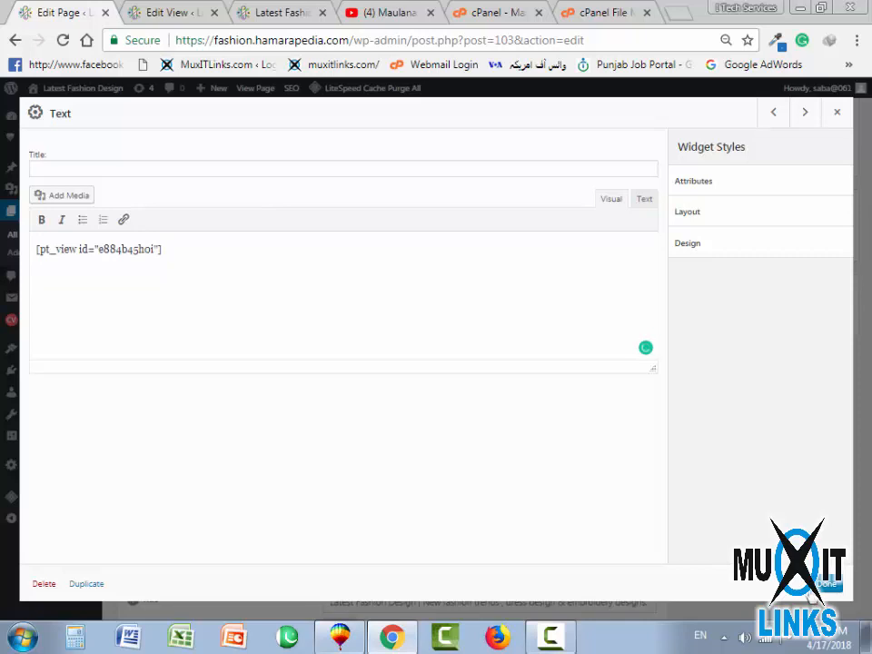
pyautogui.click(816, 585)
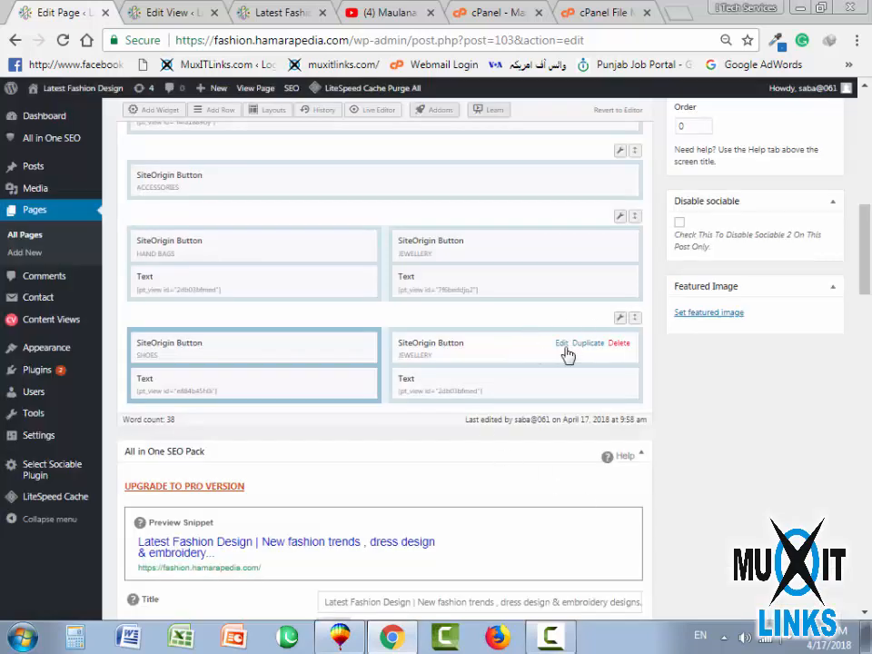
# Change the text of the lower Jewellery button to WATCHES
pyautogui.click(562, 344)
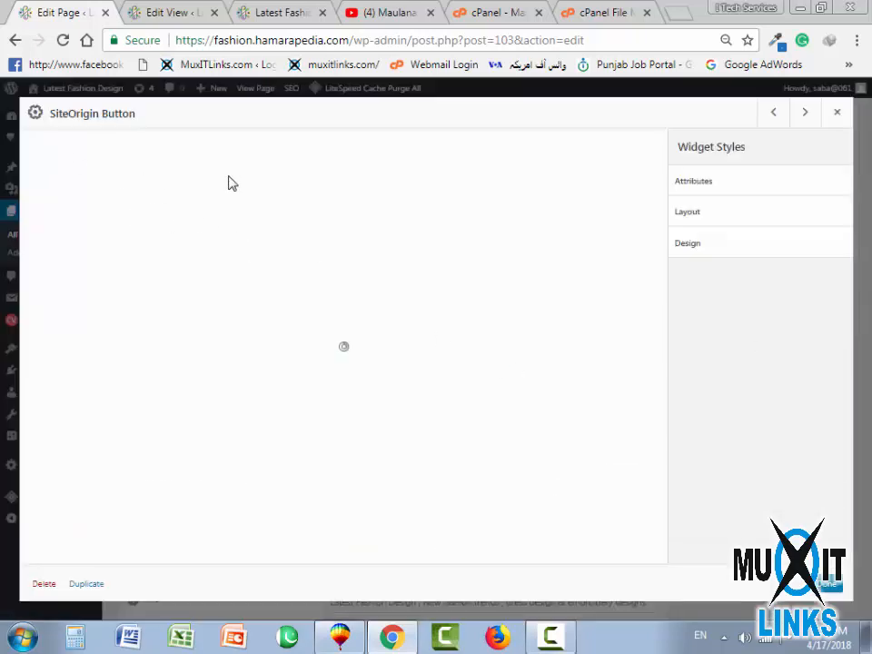
pyautogui.doubleClick(96, 161)
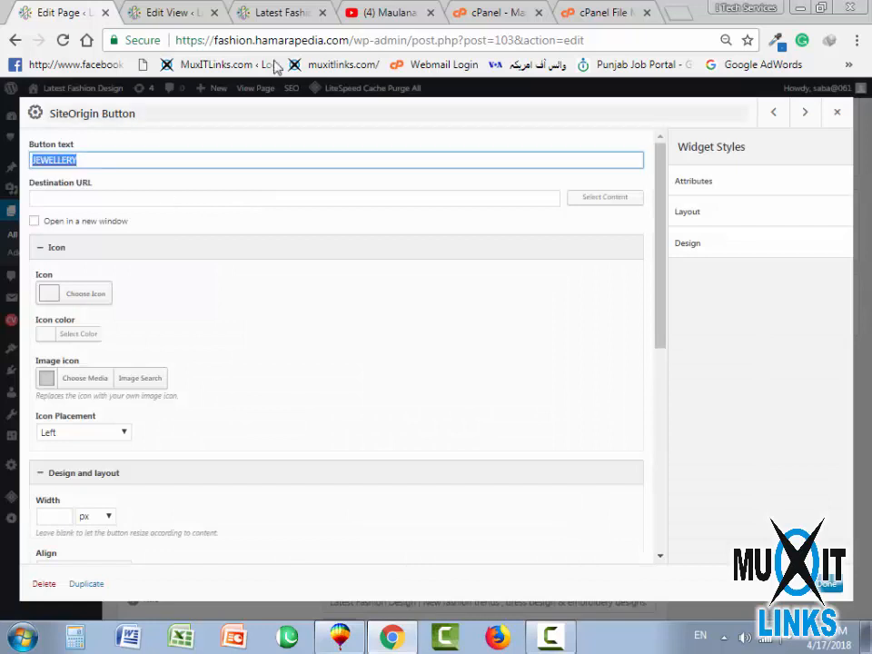
pyautogui.write('WATCHES')
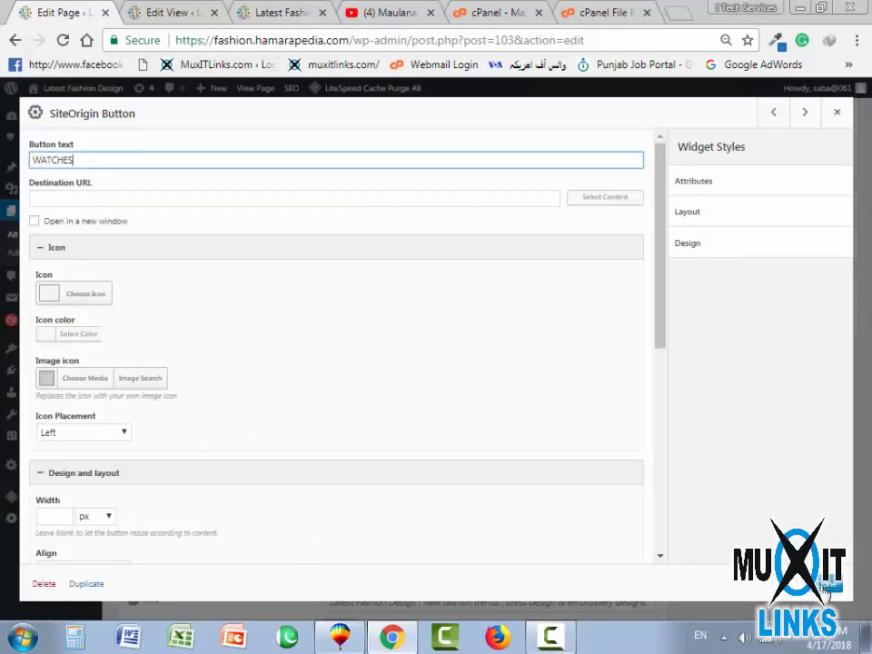
pyautogui.click(822, 585)
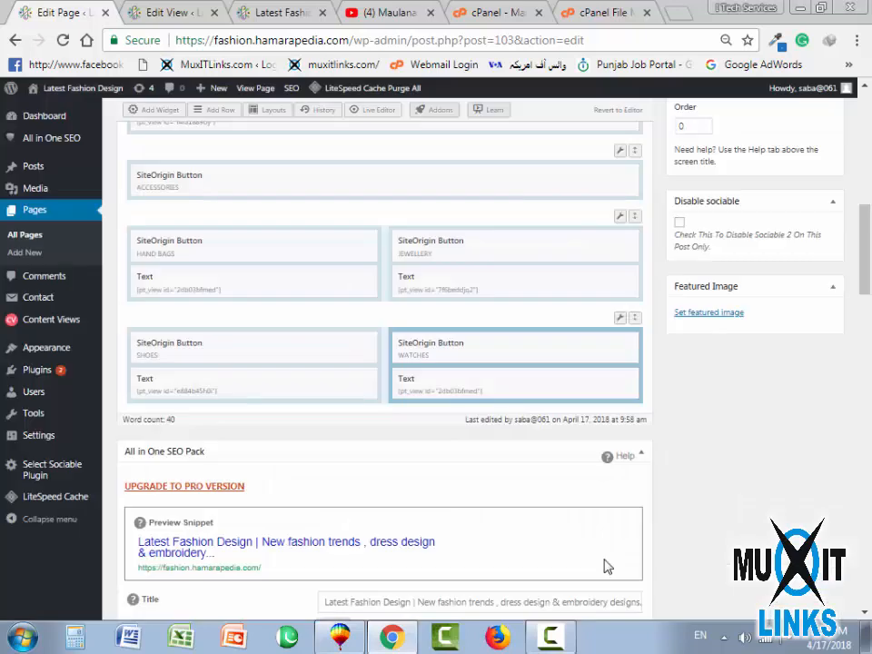
# Return to the content view editor and start a new view titled Watches
pyautogui.click(175, 11)
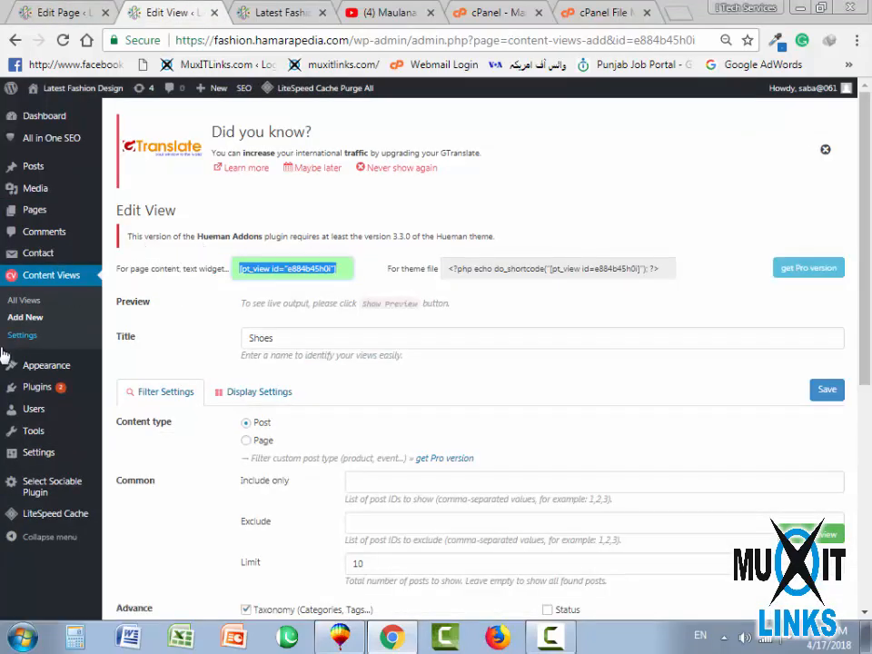
pyautogui.click(26, 317)
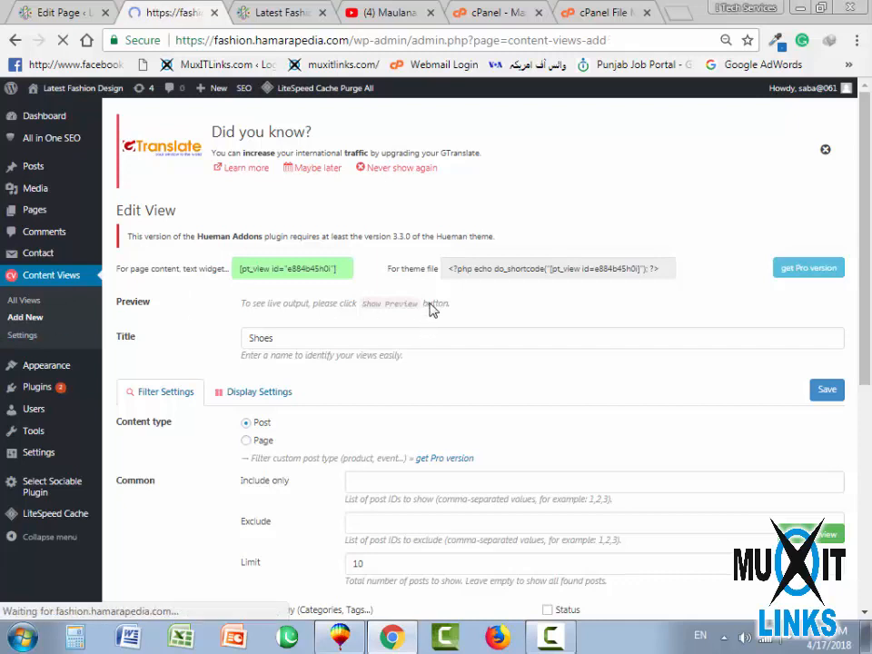
pyautogui.click(285, 301)
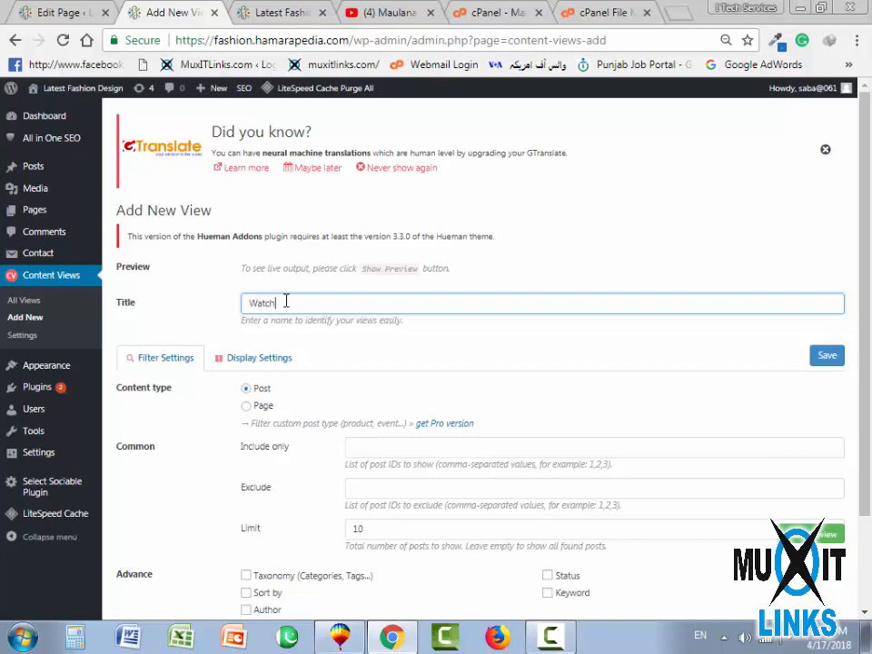
# Filter the Watches view by taxonomy, using the category term Watches
pyautogui.scroll(-2, 253, 459)
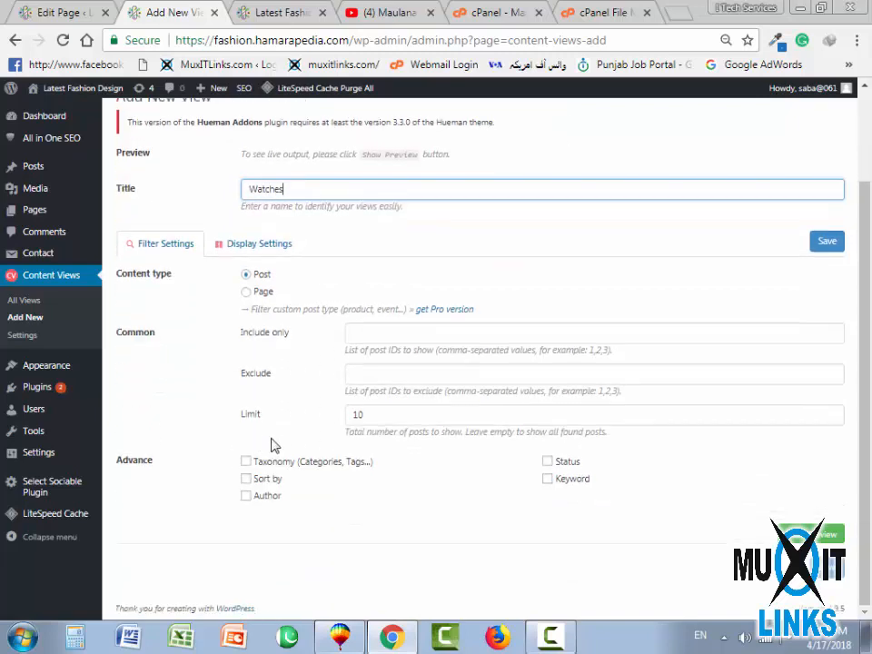
pyautogui.click(245, 462)
pyautogui.scroll(-3, 377, 445)
pyautogui.click(363, 396)
pyautogui.scroll(-2, 545, 436)
pyautogui.click(698, 372)
pyautogui.write('watch')
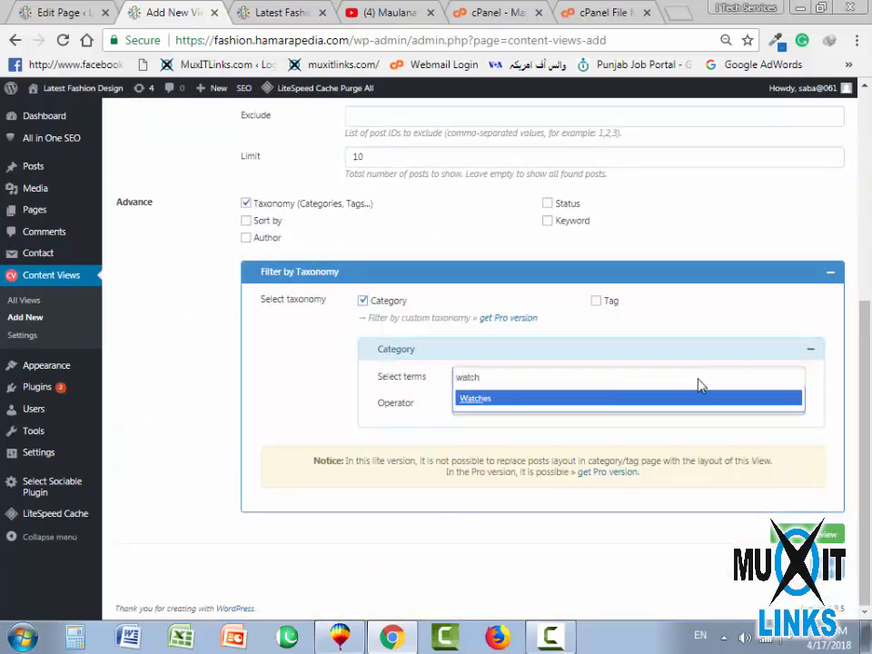
pyautogui.click(468, 400)
# In the view's display settings, set tablet items per row to 1, hide the content field and save the view
pyautogui.scroll(5, 346, 338)
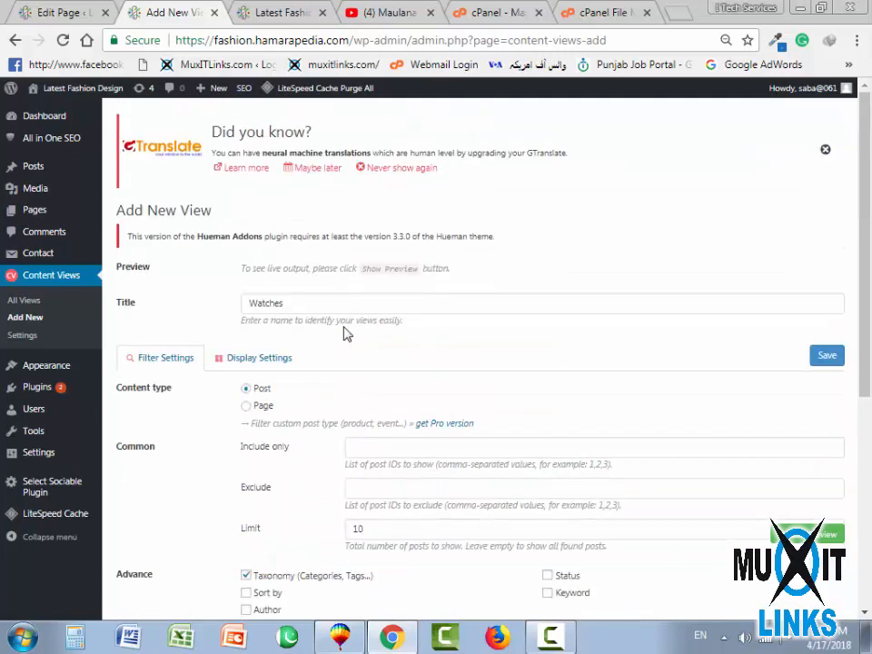
pyautogui.click(255, 357)
pyautogui.scroll(-2, 399, 414)
pyautogui.click(263, 278)
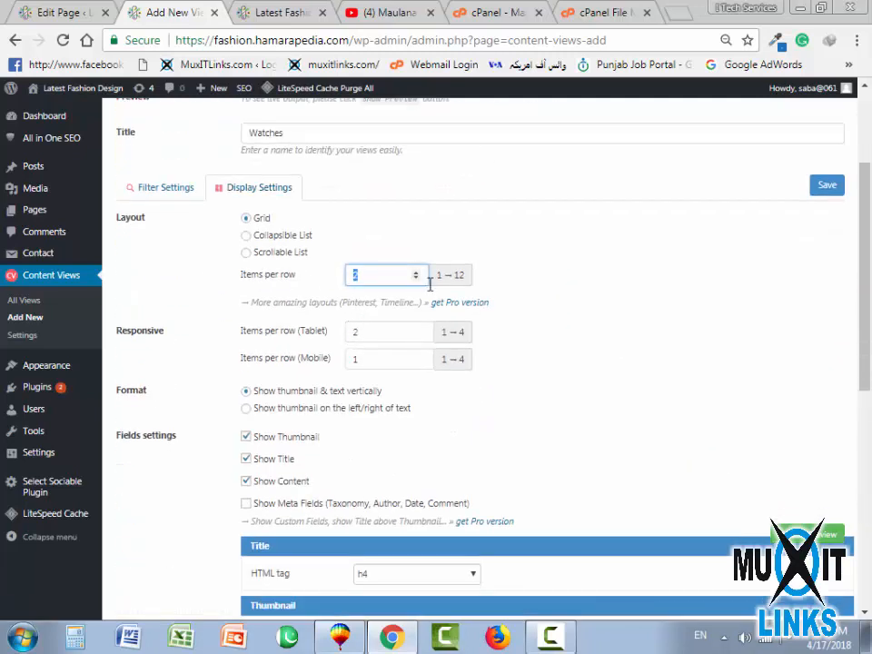
pyautogui.doubleClick(363, 332)
pyautogui.write('1')
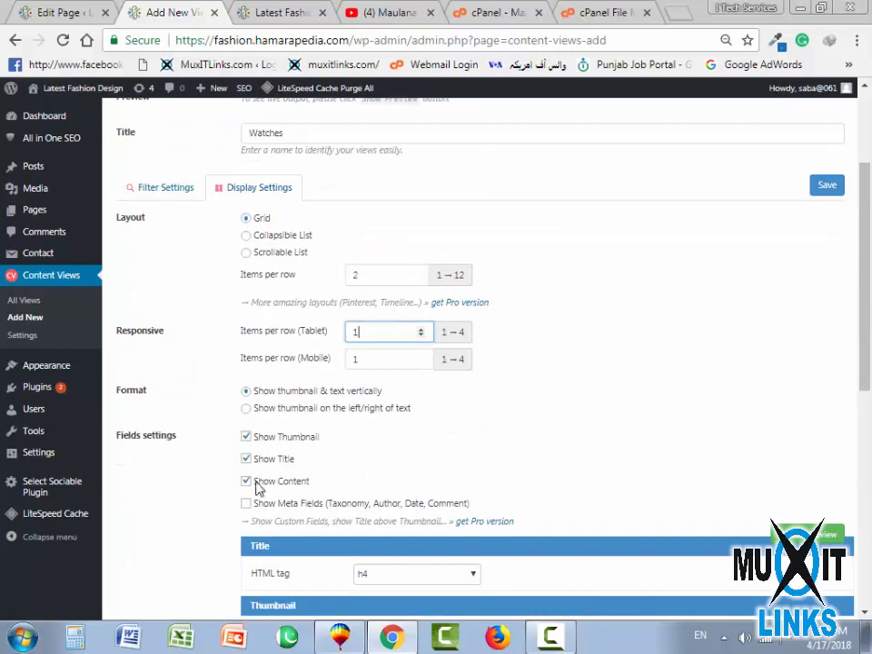
pyautogui.click(246, 482)
pyautogui.scroll(-3, 406, 434)
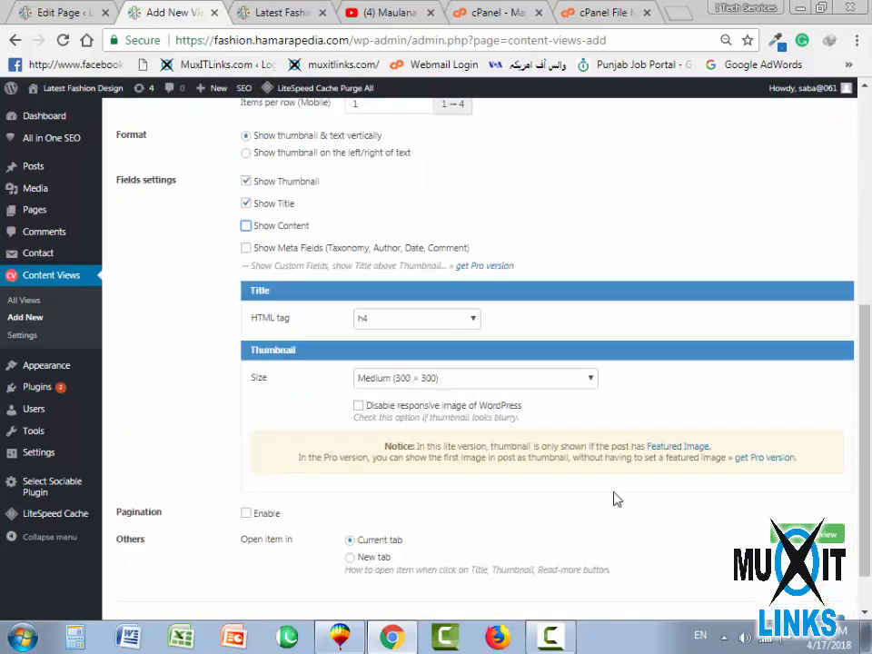
pyautogui.scroll(-1, 666, 450)
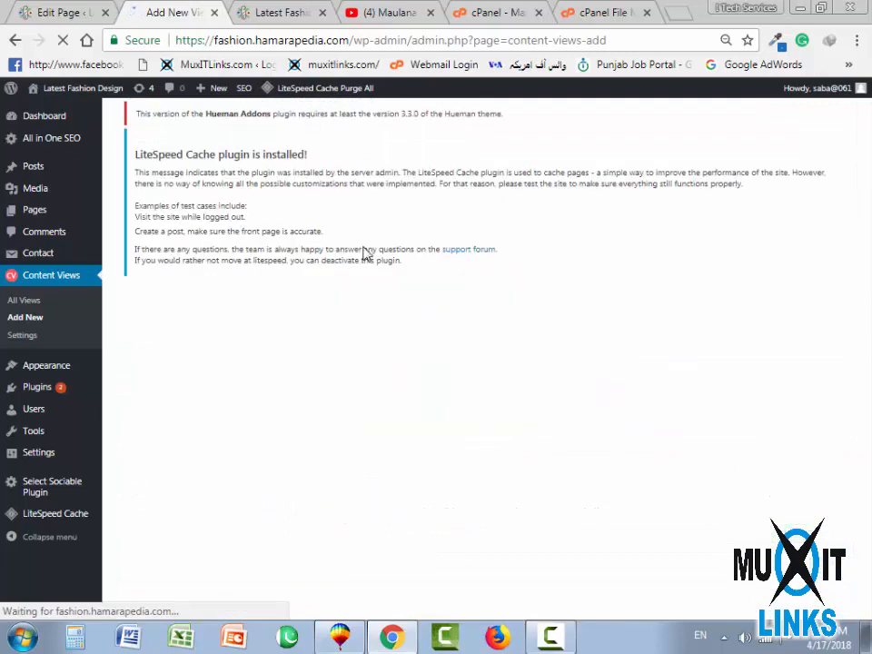
# Replace the shortcode in the Home page's text widget below the Watches button with [pt_view id="fd5162cwqe"]
pyautogui.moveTo(238, 269); pyautogui.dragTo(352, 269)
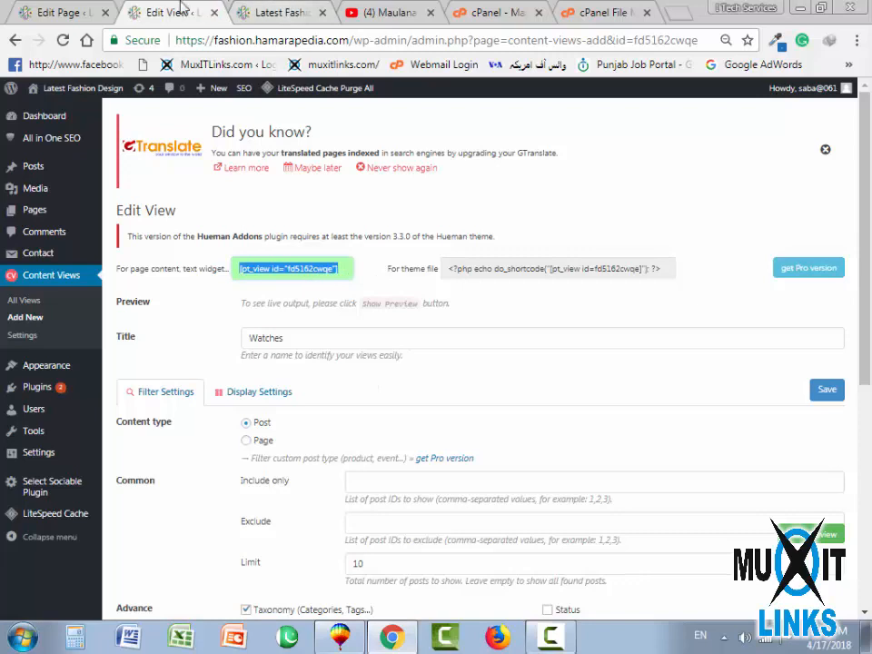
pyautogui.click(64, 12)
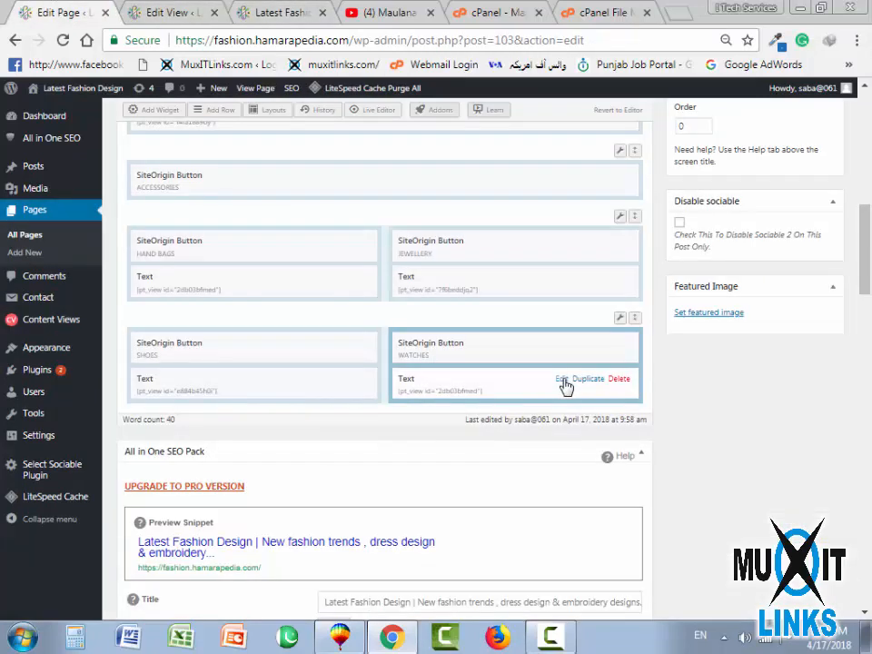
pyautogui.click(565, 385)
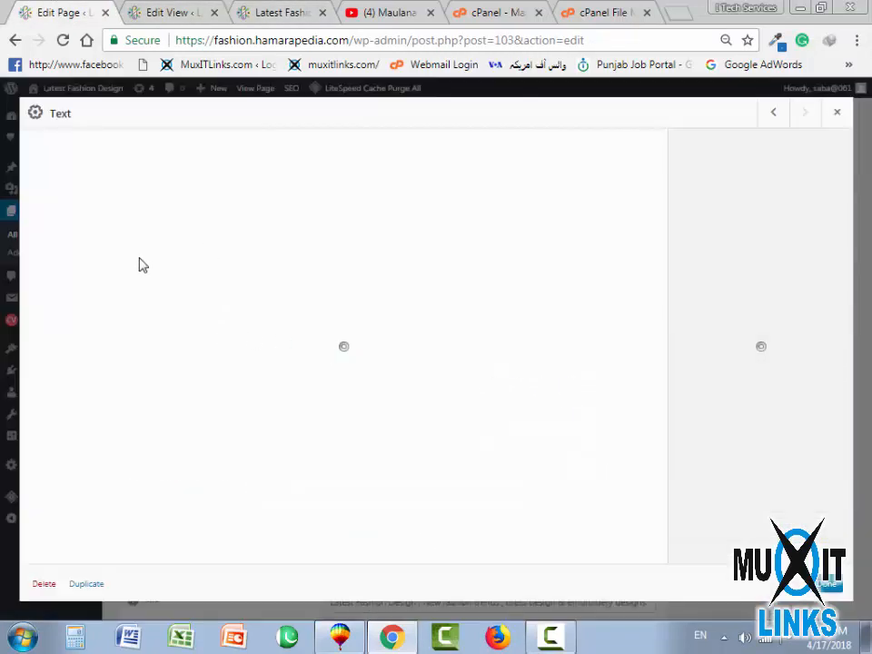
pyautogui.hotkey('ctrl', 'a')
pyautogui.press('BackSpace')
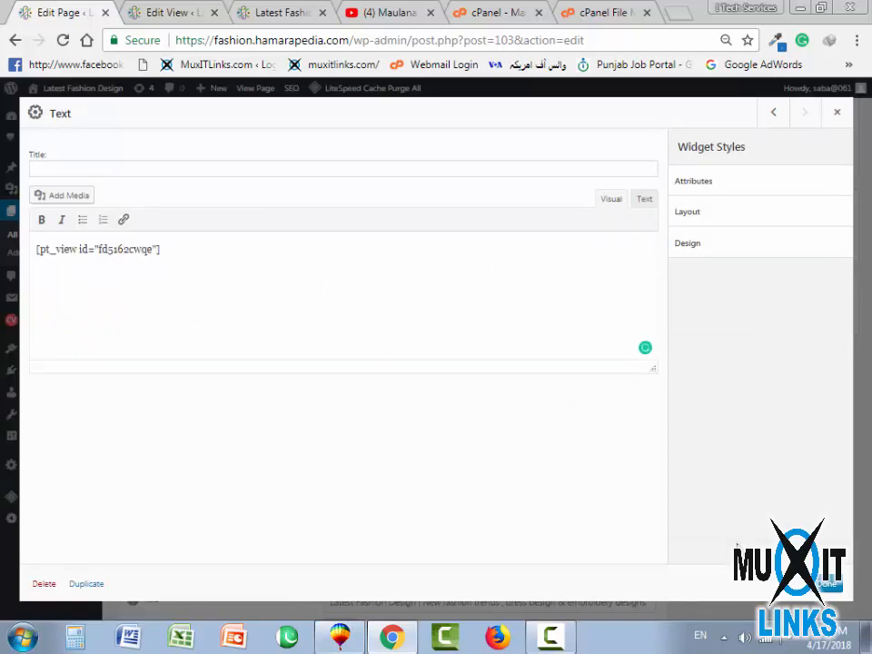
pyautogui.click(826, 585)
# Update the Home page and reload the live site to check the Accessories section
pyautogui.scroll(5, 781, 336)
pyautogui.click(818, 378)
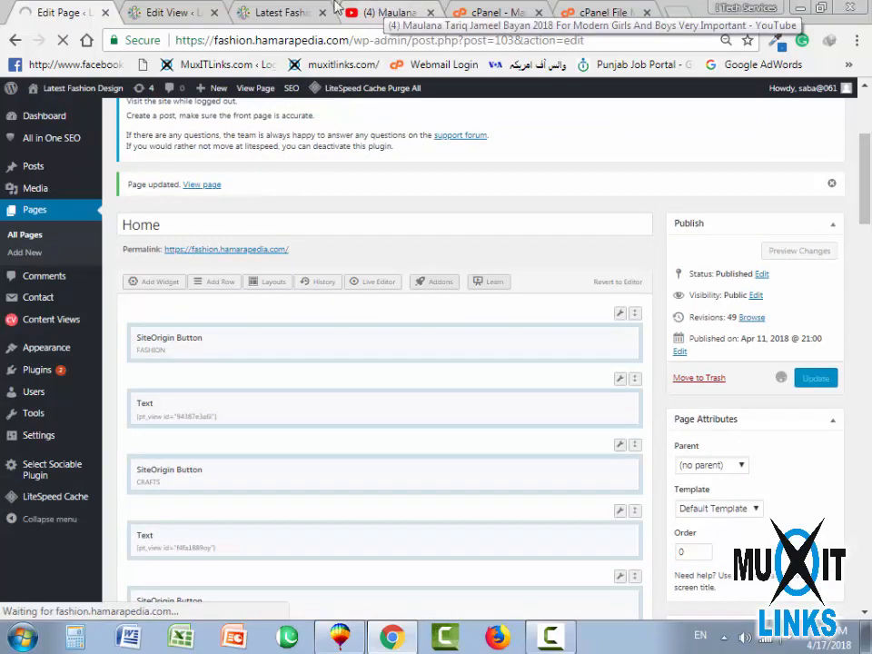
pyautogui.click(277, 13)
pyautogui.click(62, 40)
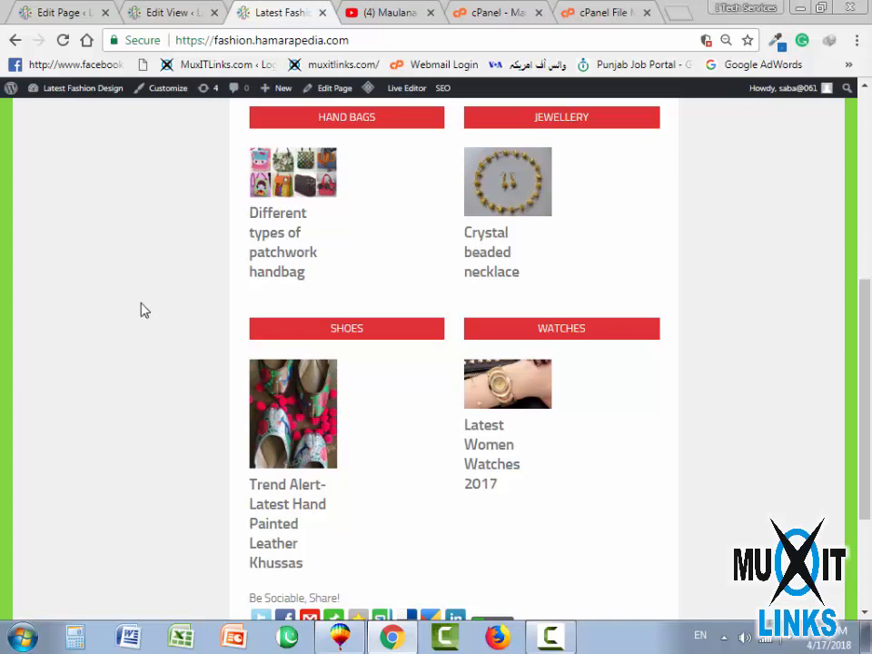
# Limit the Watches view to 4 posts and save it
pyautogui.click(165, 11)
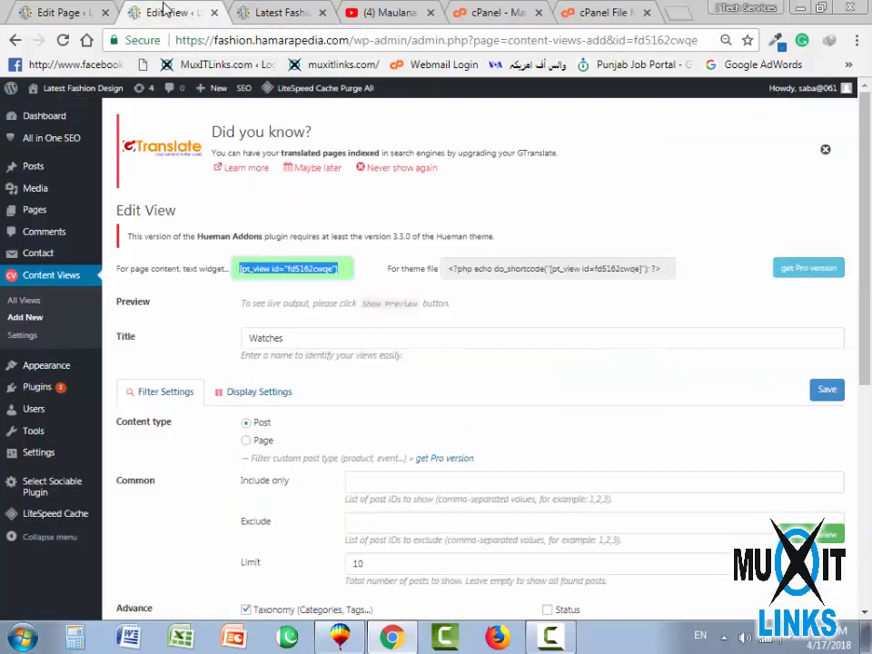
pyautogui.scroll(-2, 395, 509)
pyautogui.doubleClick(361, 393)
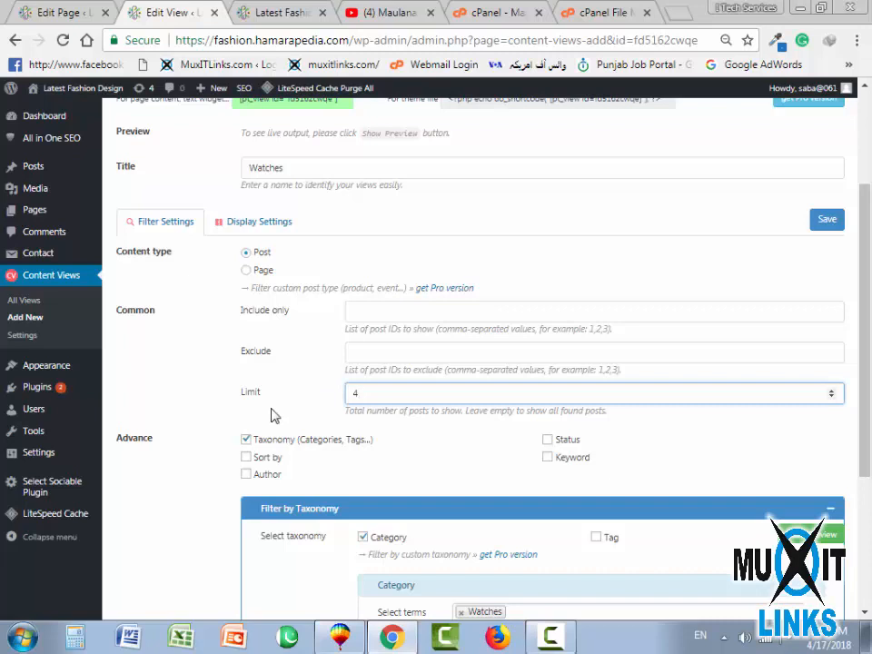
pyautogui.click(828, 220)
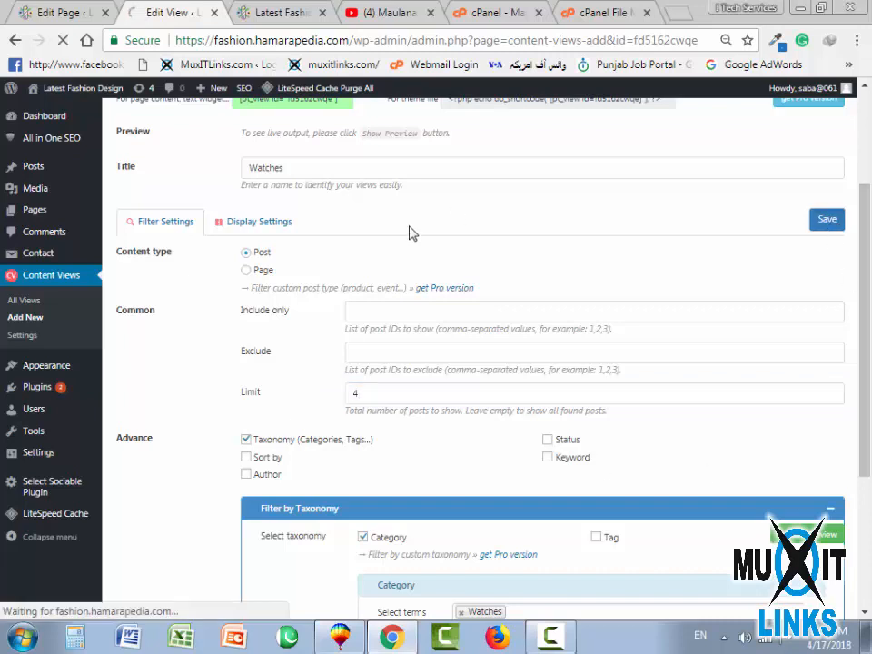
# Review the list of all content views and compare it with the sections on the live home page
pyautogui.click(275, 7)
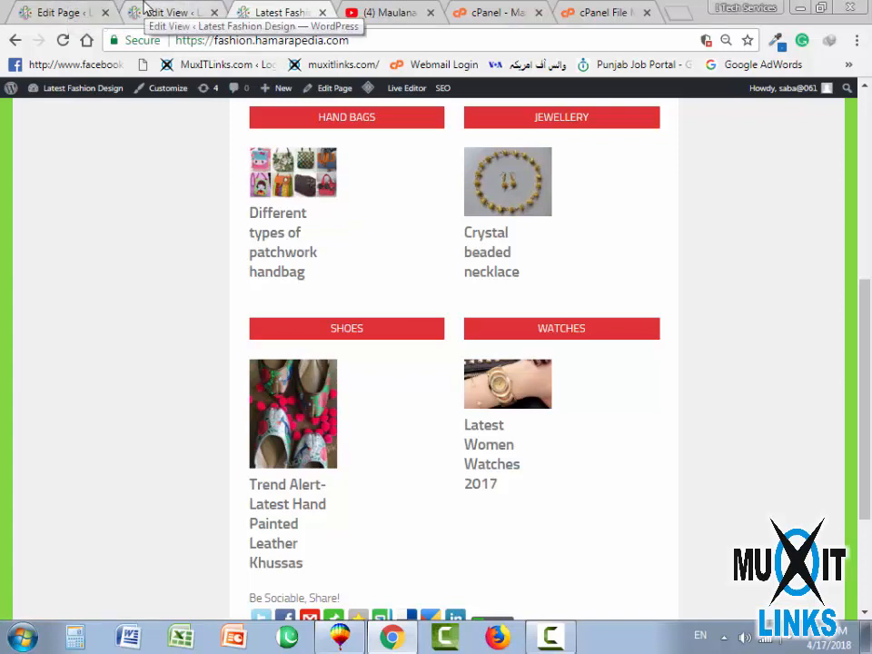
pyautogui.click(141, 9)
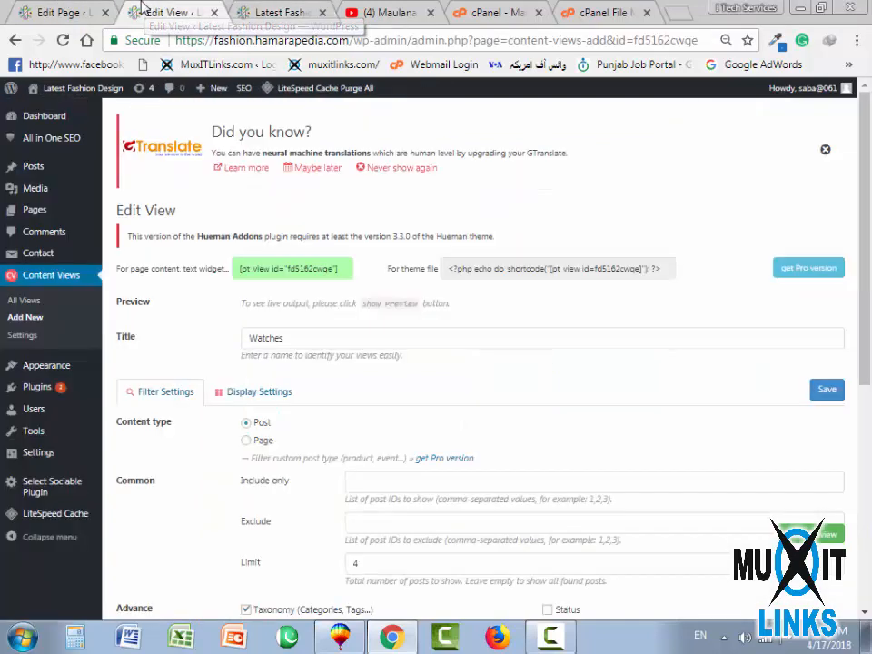
pyautogui.click(24, 301)
pyautogui.scroll(-3, 213, 336)
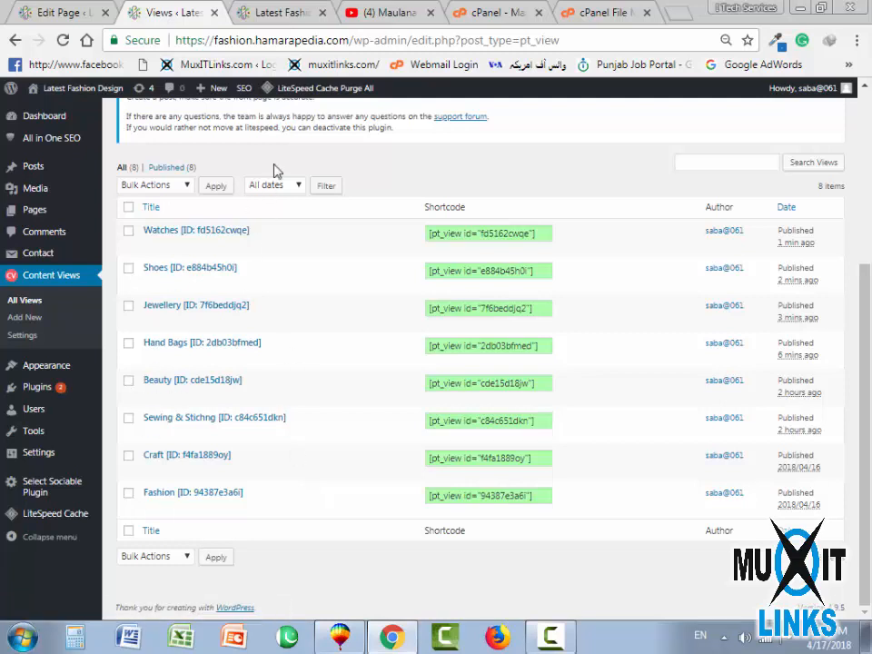
pyautogui.click(272, 12)
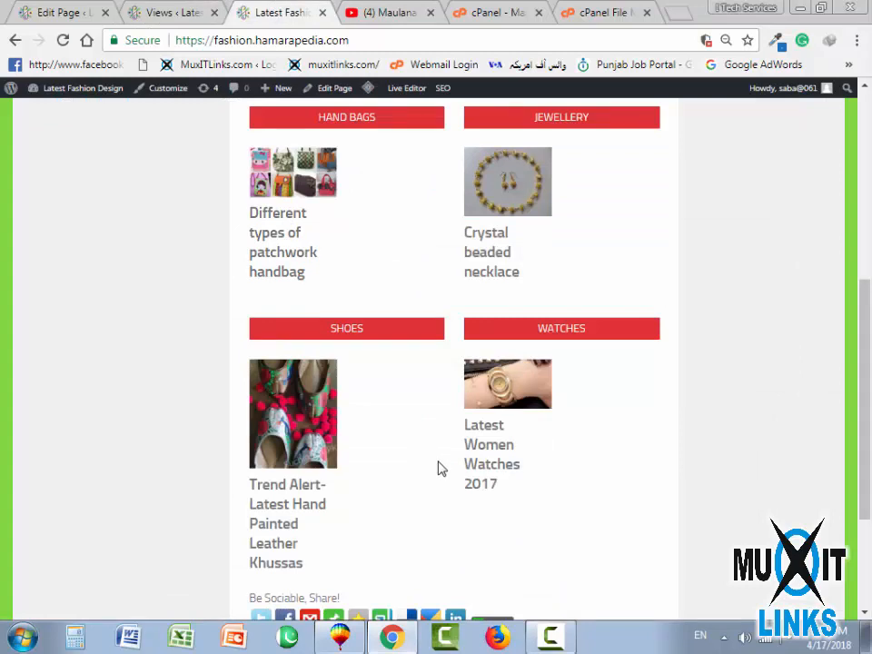
# Open the post "Different types of patchwork handbag" from the Hand Bags section and look through its page
pyautogui.click(279, 218)
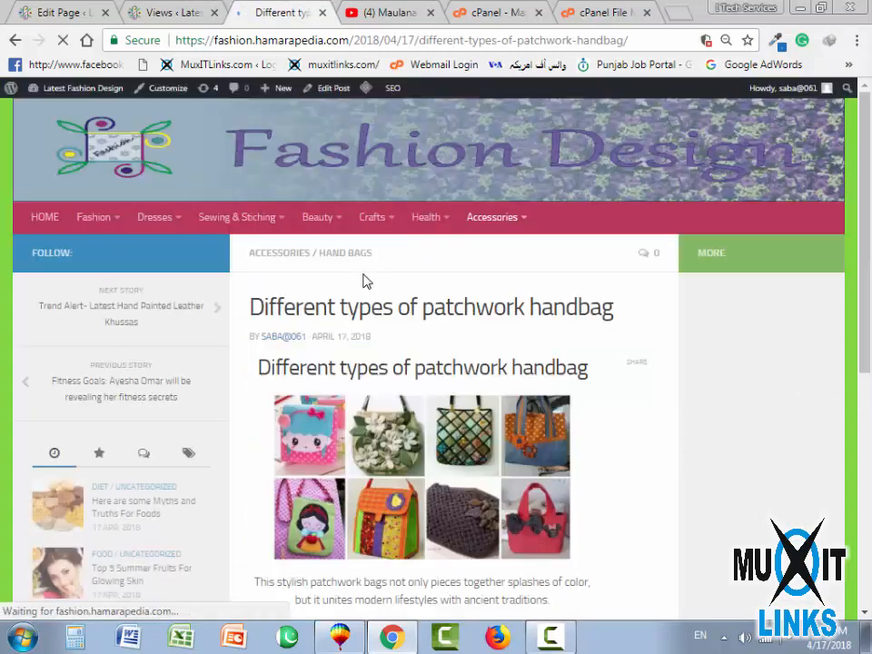
pyautogui.scroll(-2, 513, 418)
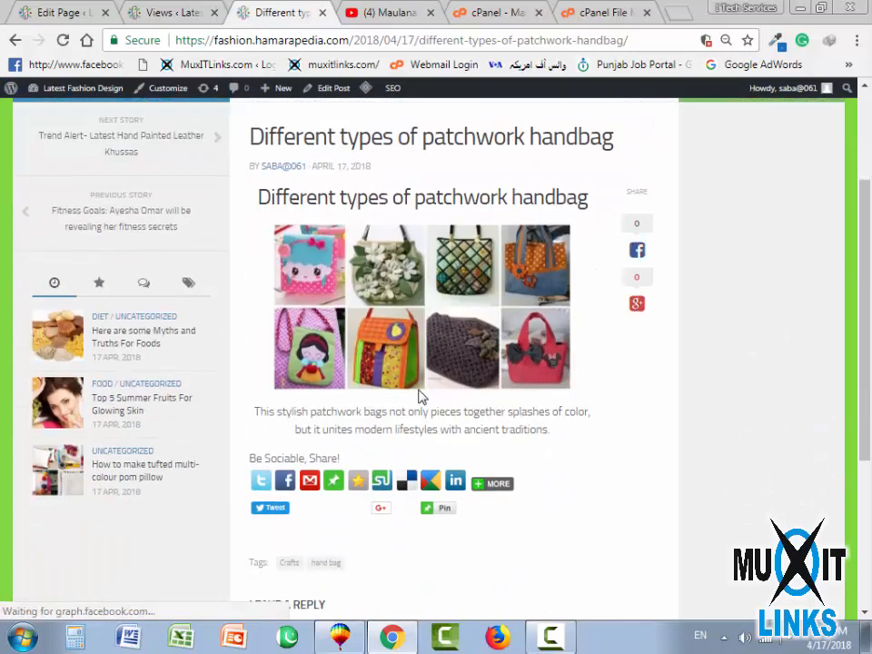
pyautogui.scroll(-3, 419, 395)
pyautogui.scroll(5, 383, 366)
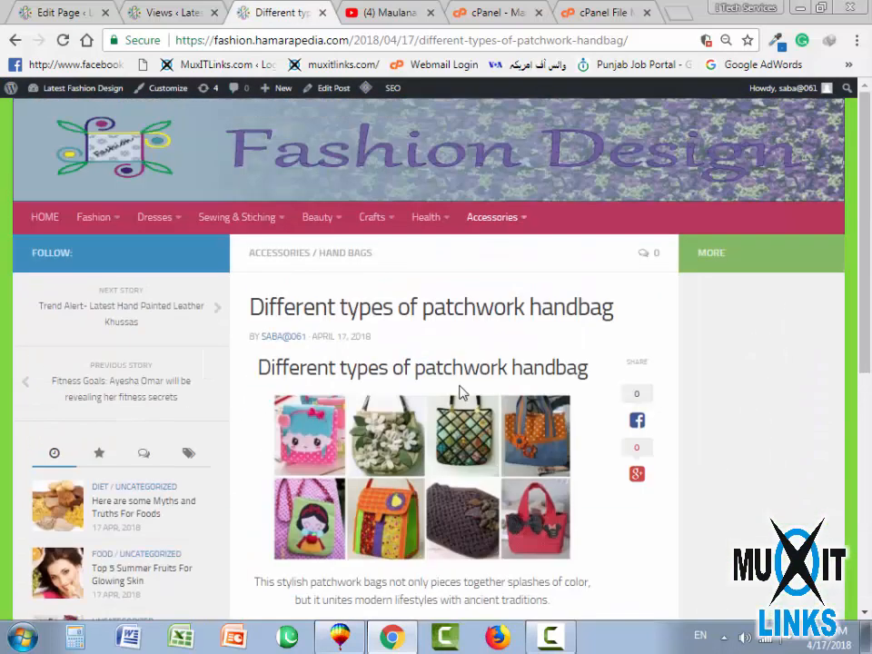
pyautogui.scroll(-5, 456, 444)
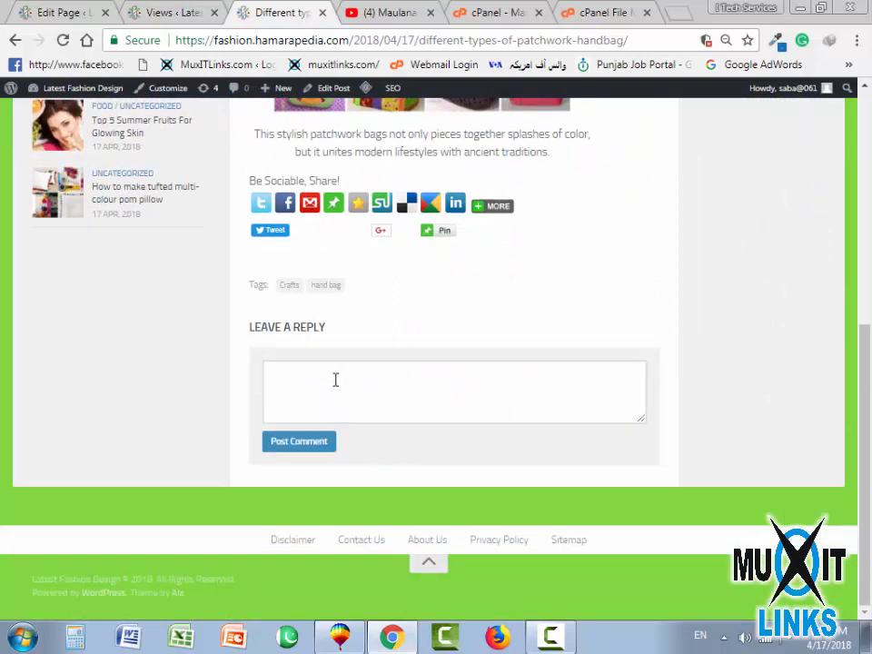
pyautogui.scroll(5, 334, 380)
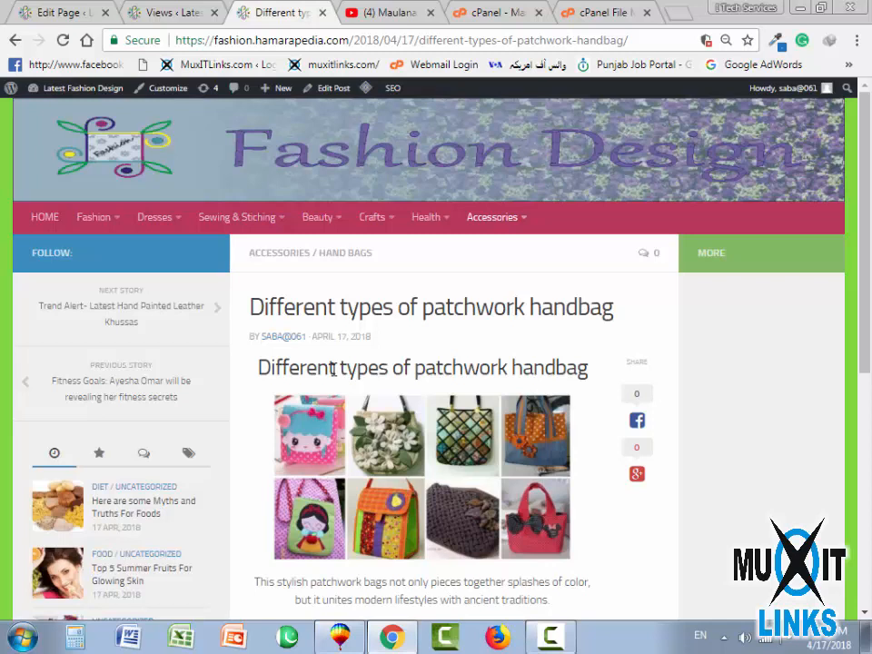
pyautogui.scroll(-5, 336, 372)
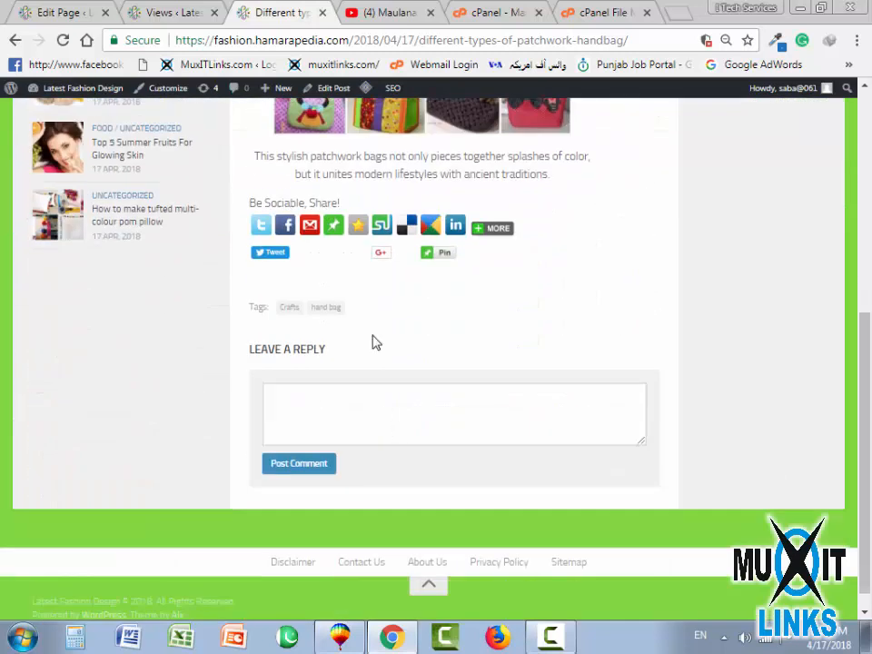
pyautogui.scroll(5, 375, 342)
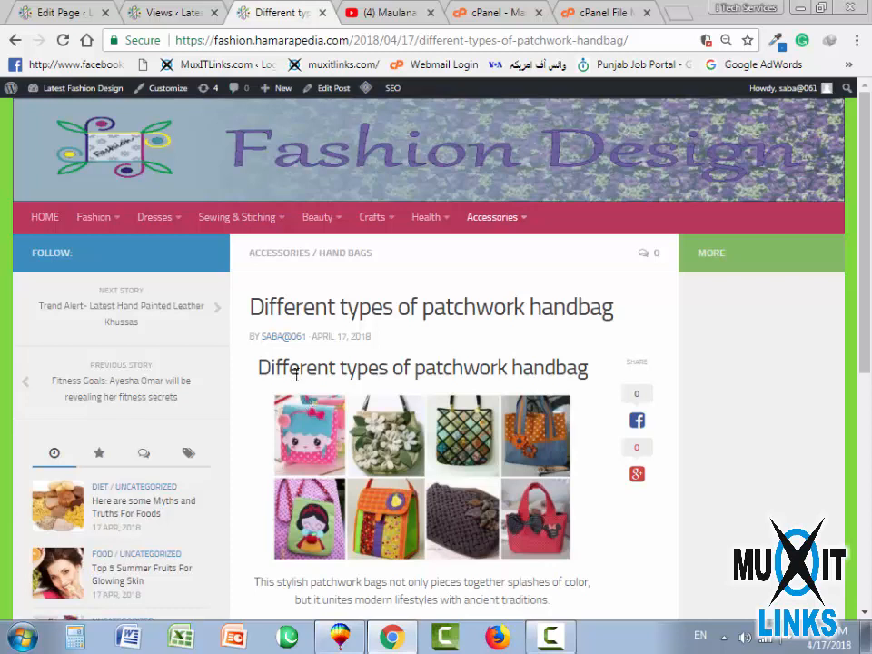
# Return from the handbag post to the live site's home page
pyautogui.click(163, 7)
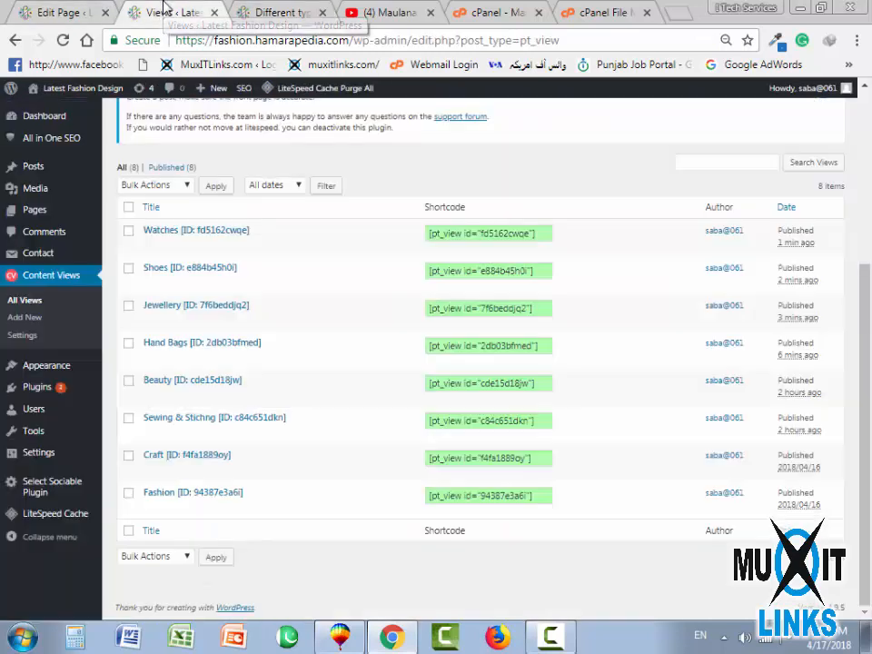
pyautogui.click(245, 11)
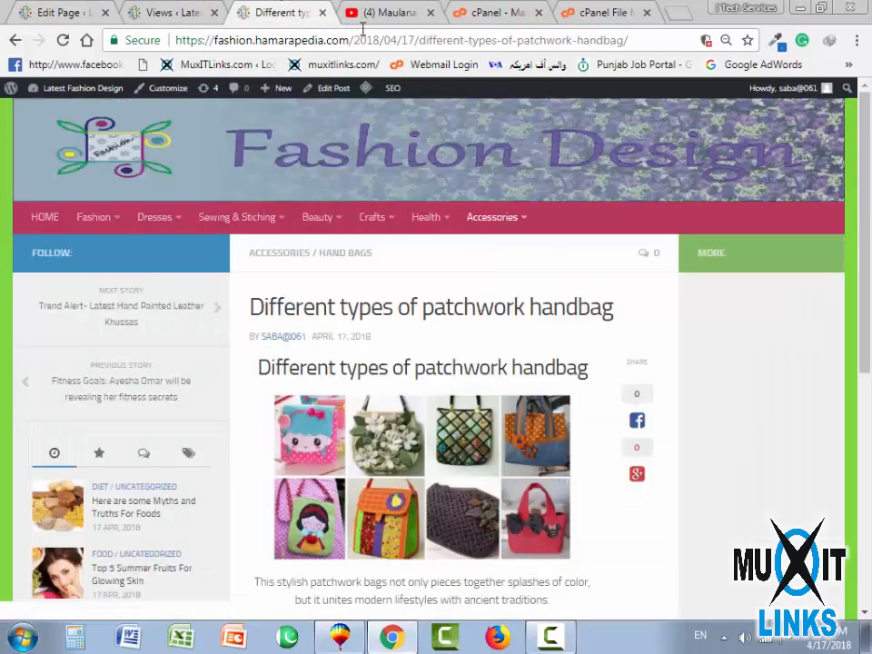
pyautogui.click(89, 109)
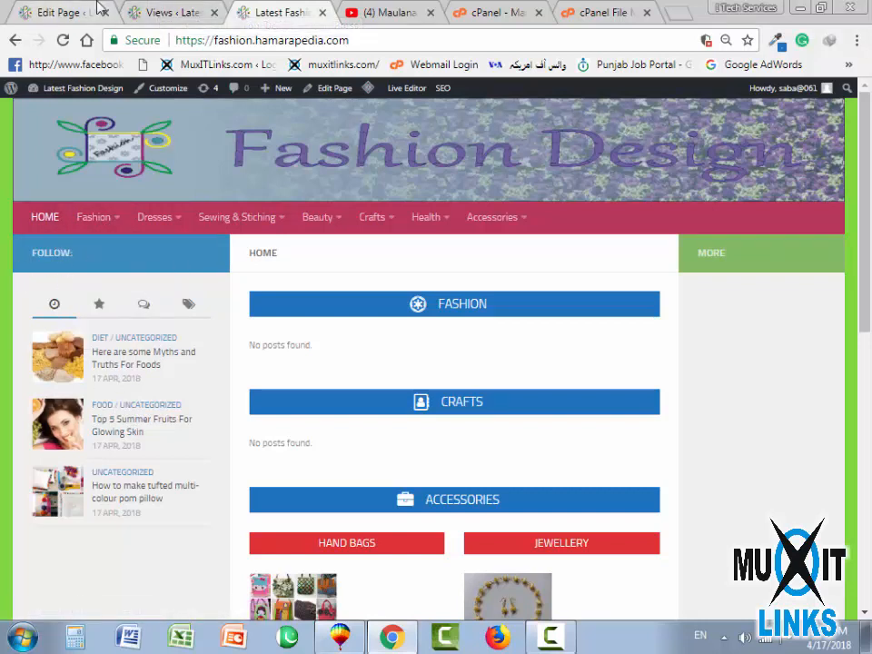
# Open the Widgets management page from the Home page's editor
pyautogui.click(36, 9)
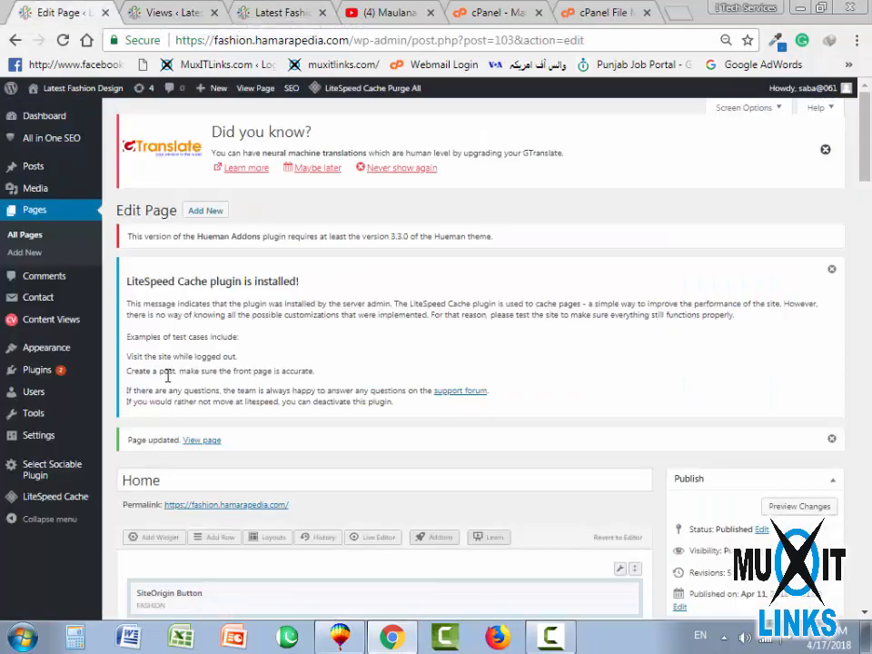
pyautogui.moveTo(50, 352)
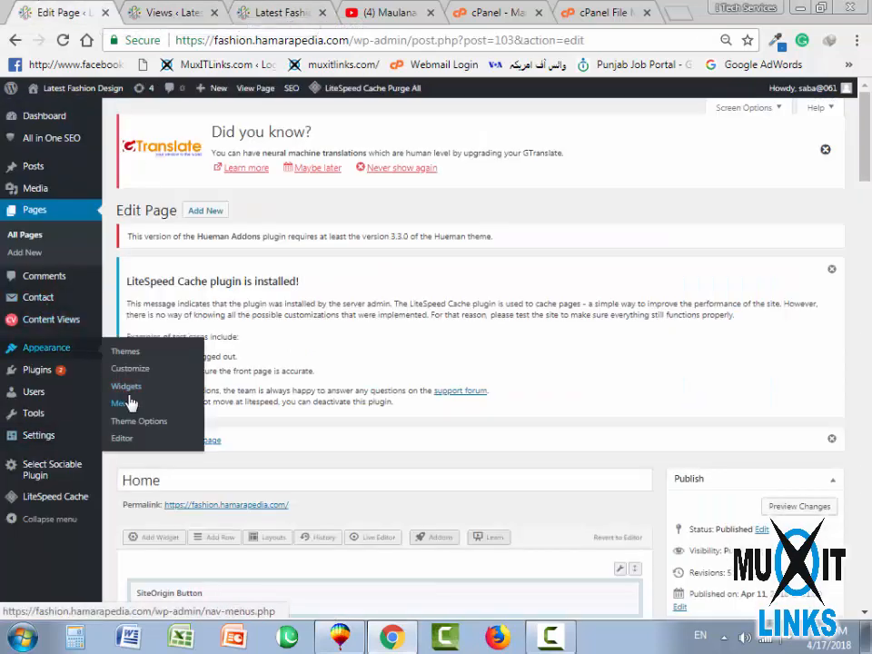
pyautogui.click(129, 388)
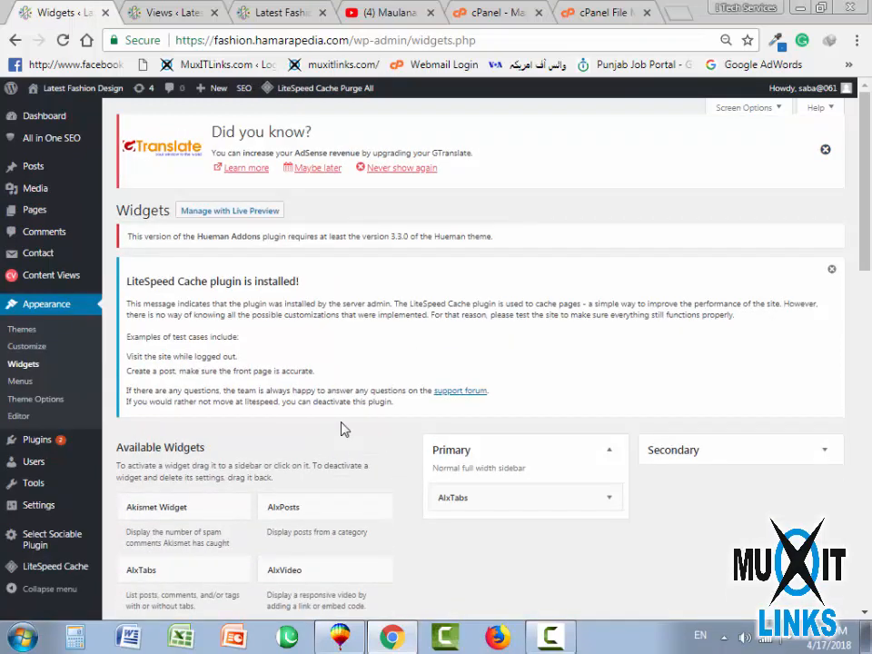
# Go back to the live home page and look over its navigation menu
pyautogui.click(370, 7)
pyautogui.click(280, 11)
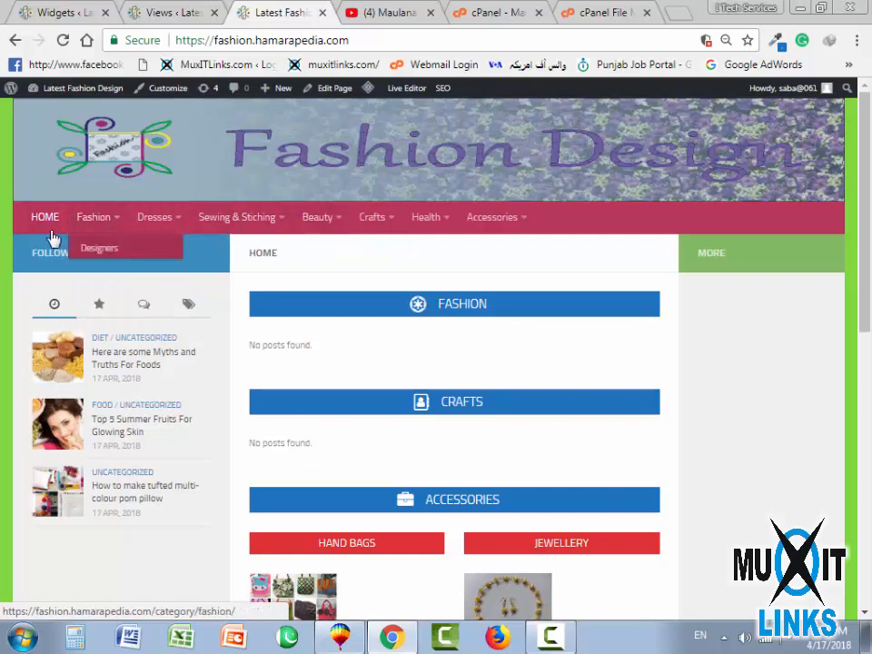
pyautogui.moveTo(156, 218)
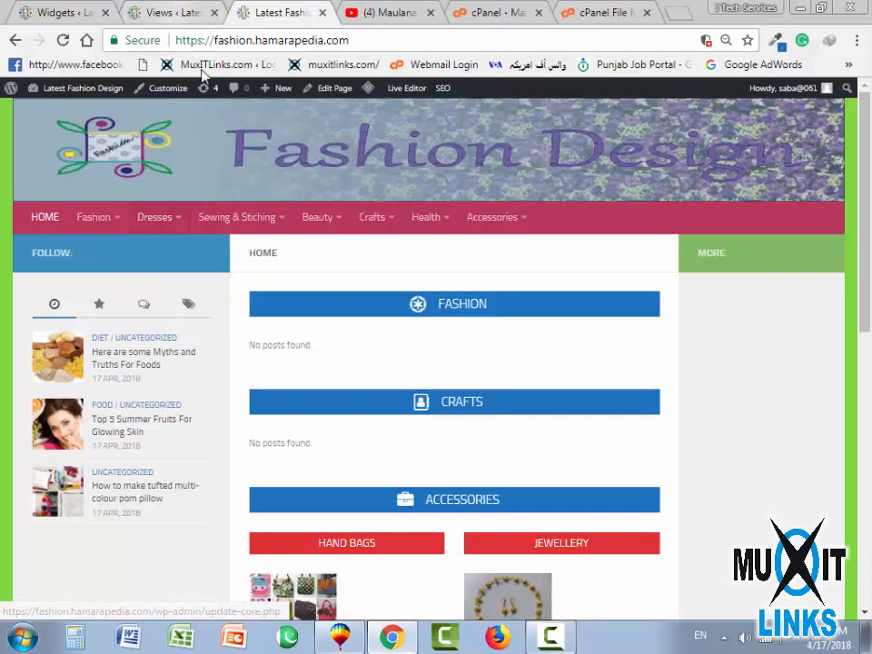
# Open the site's Menus management page in a separate browser tab and look over the Home menu's structure
pyautogui.moveTo(247, 223)
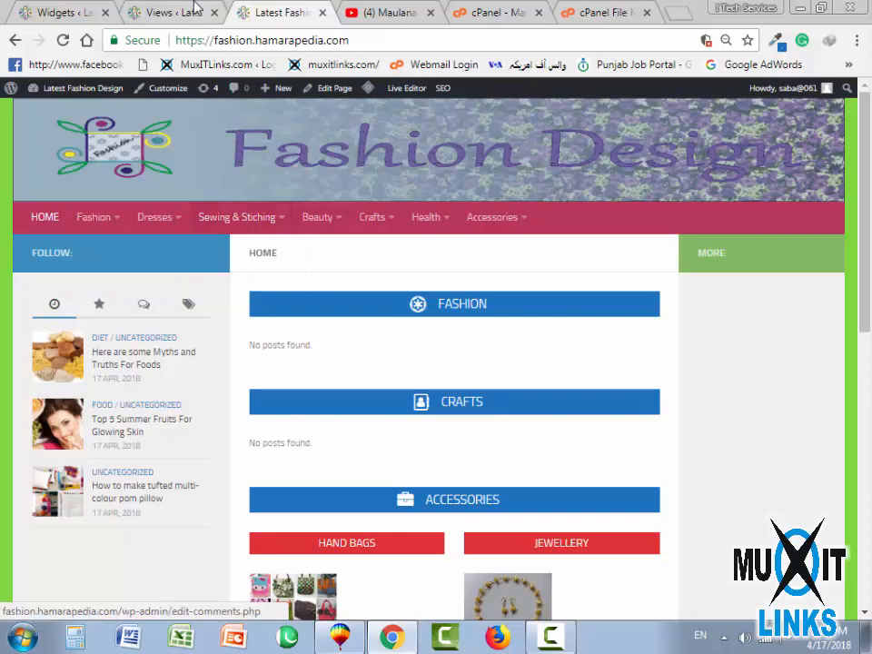
pyautogui.click(68, 12)
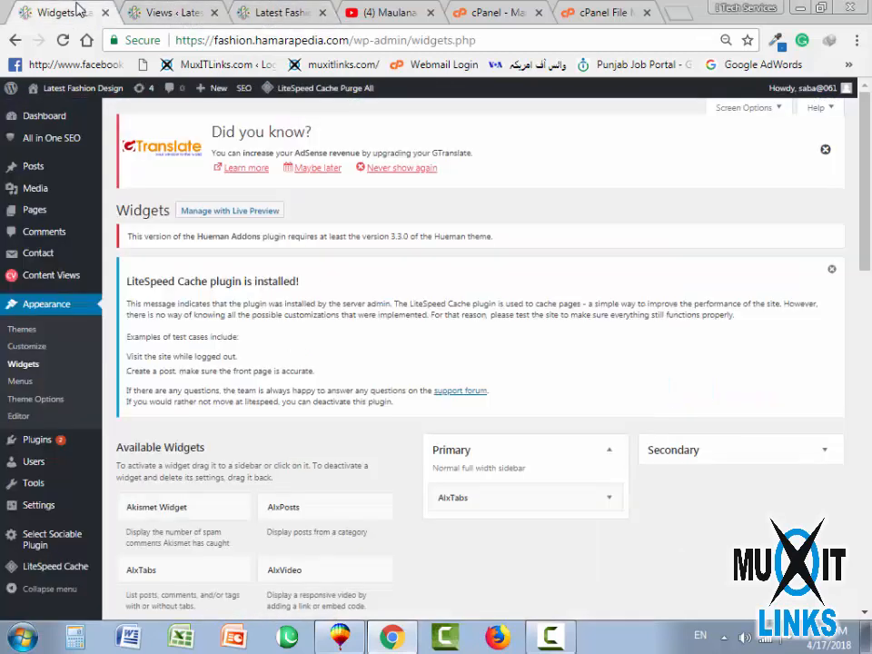
pyautogui.rightClick(14, 389)
pyautogui.click(54, 394)
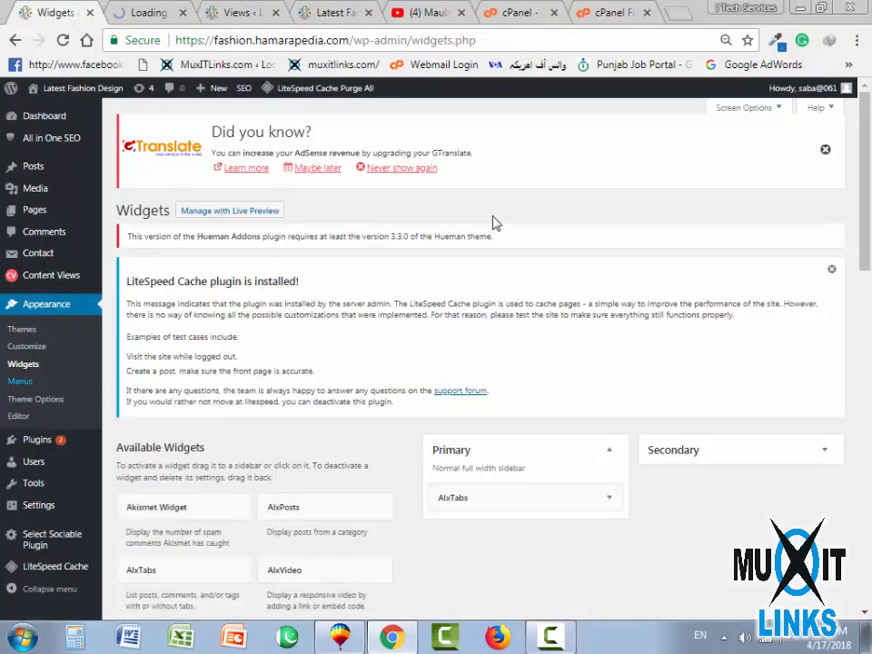
pyautogui.click(134, 9)
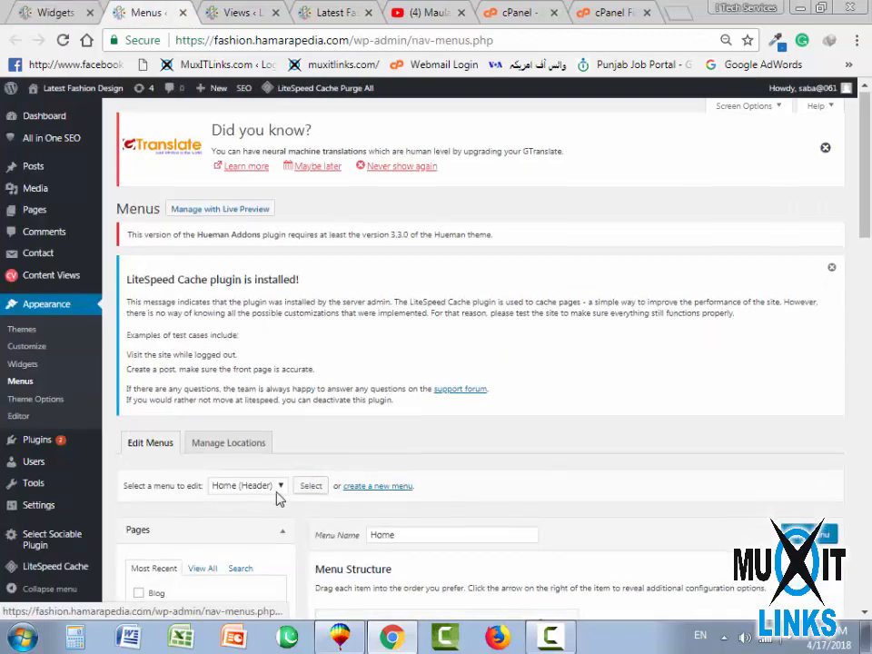
pyautogui.scroll(-2, 277, 498)
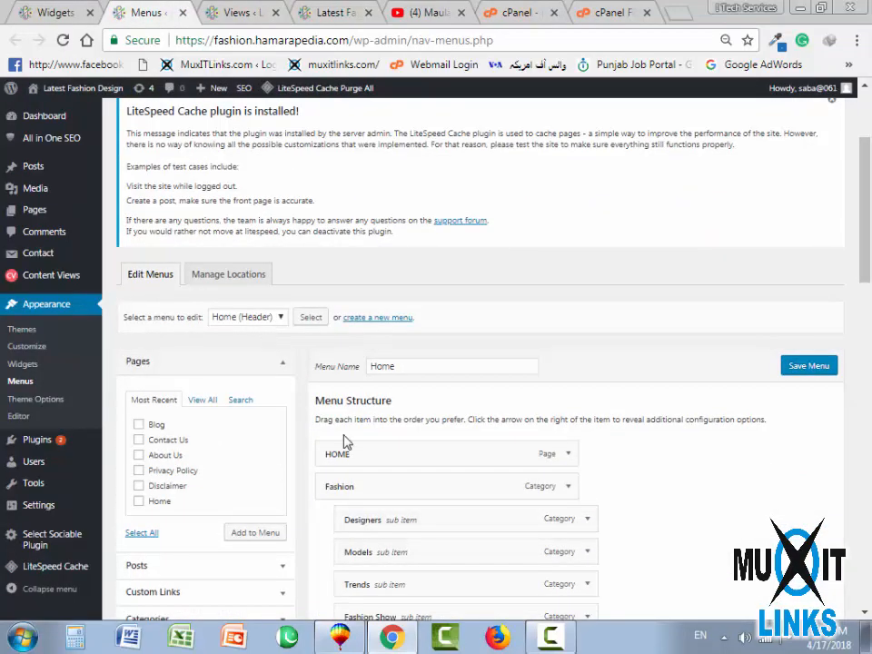
pyautogui.scroll(-3, 470, 389)
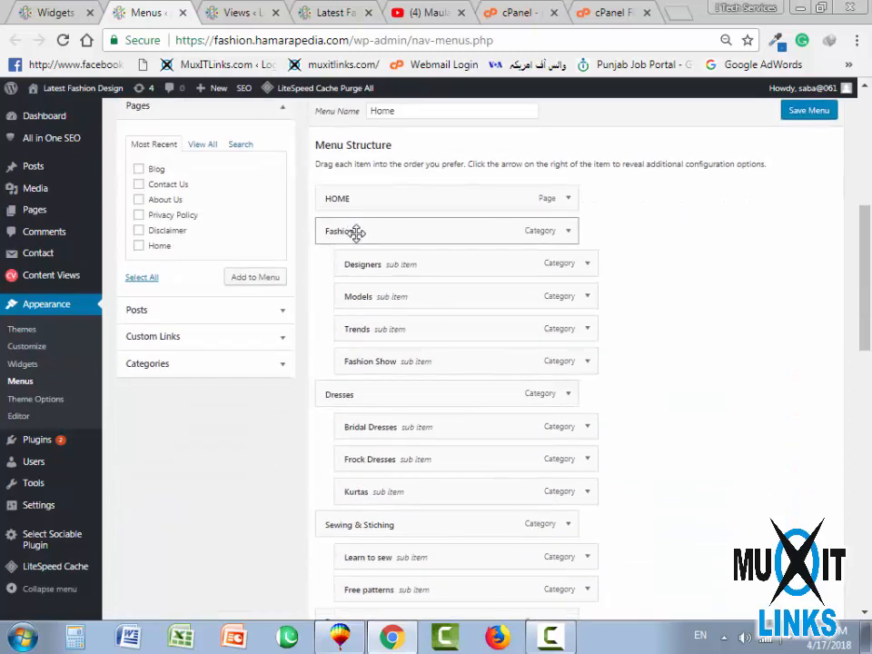
# Nest the Fashion item under HOME in the menu structure, return it to the top level and look through the remaining items
pyautogui.moveTo(353, 230); pyautogui.dragTo(381, 231)
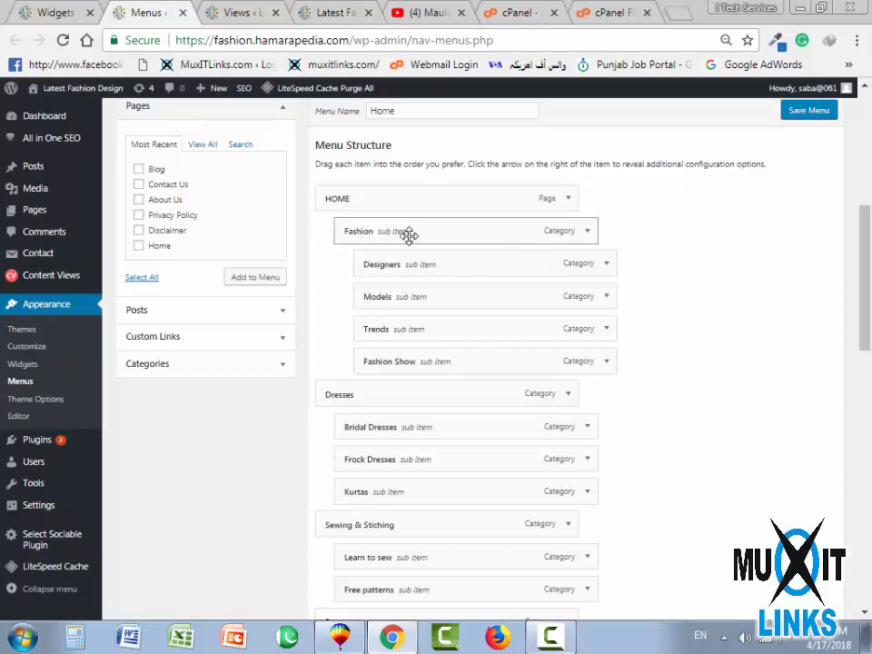
pyautogui.moveTo(397, 234); pyautogui.dragTo(386, 234)
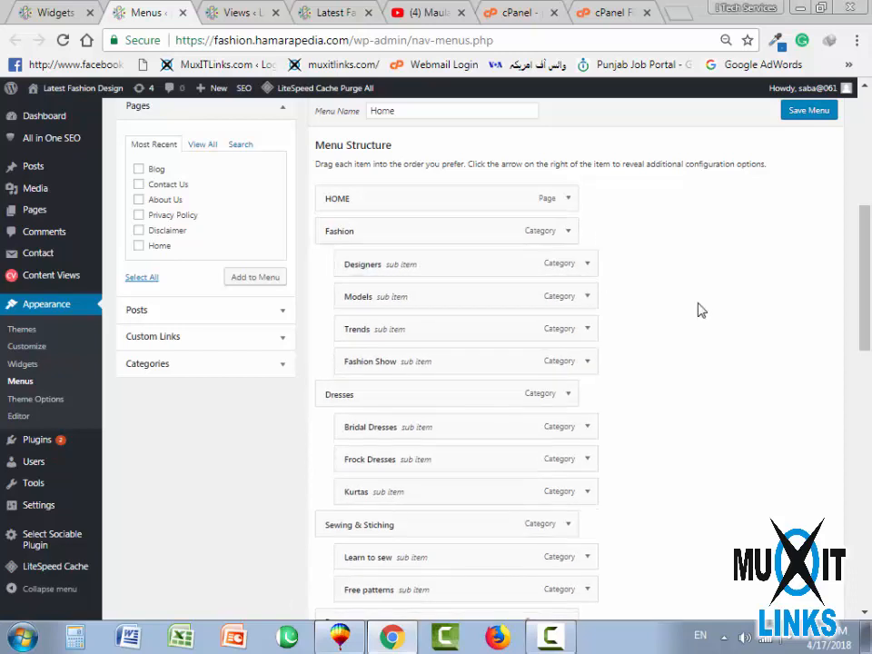
pyautogui.scroll(-8, 659, 337)
pyautogui.scroll(8, 431, 408)
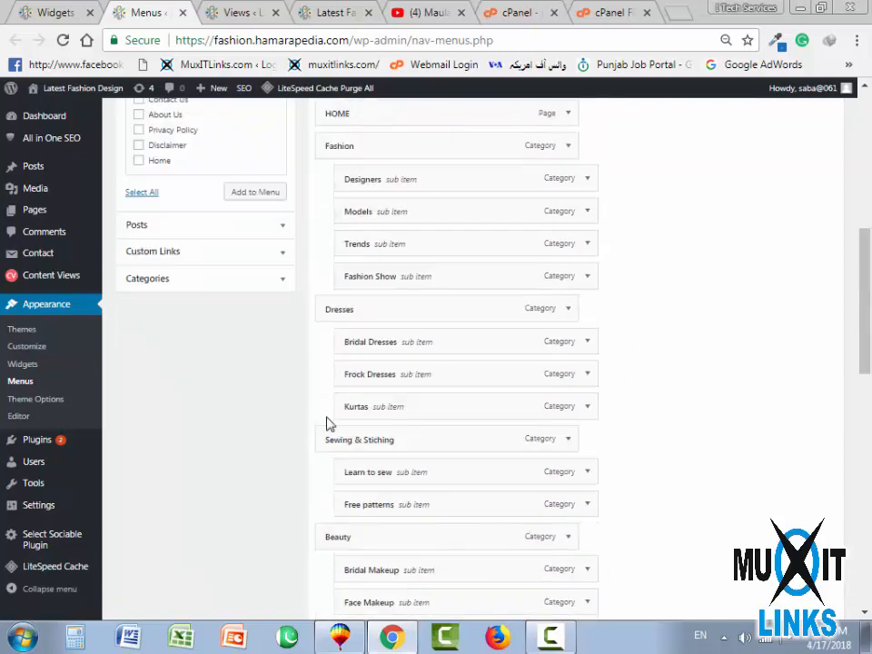
pyautogui.scroll(5, 633, 344)
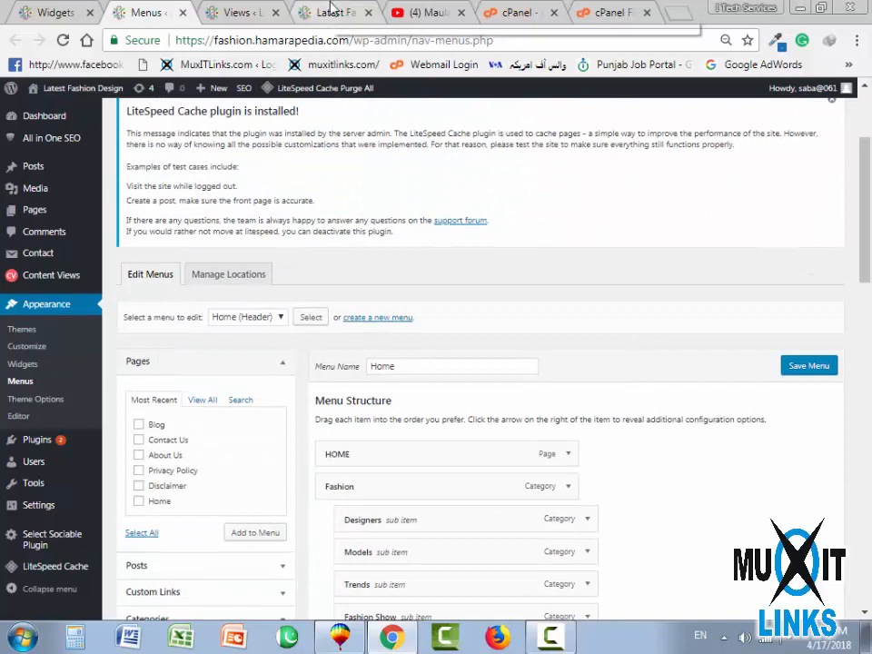
# Return to the live home page and compare the navigation menu's Fashion and Accessories entries with the page's sections
pyautogui.click(301, 11)
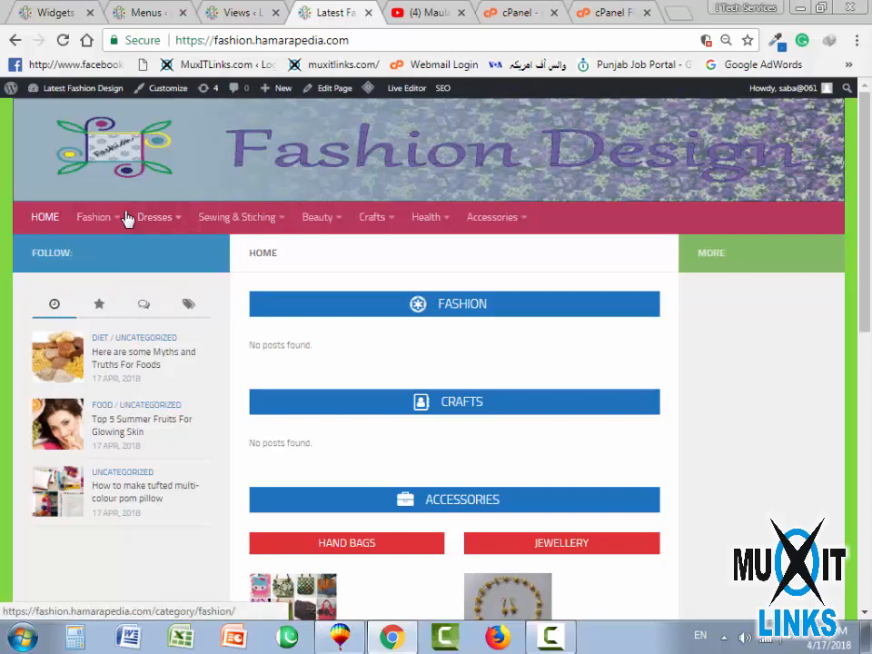
pyautogui.moveTo(123, 218)
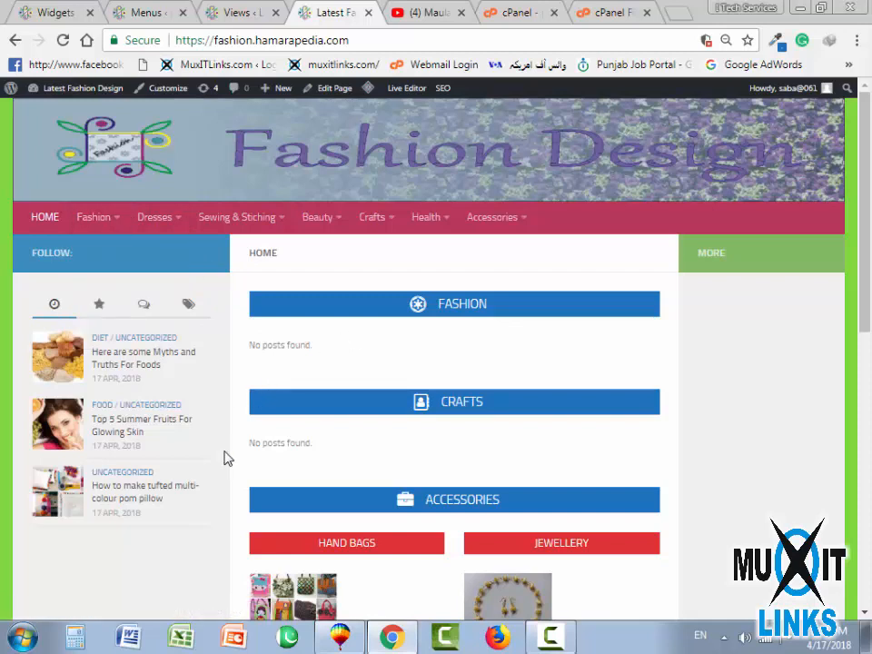
pyautogui.scroll(-2, 331, 460)
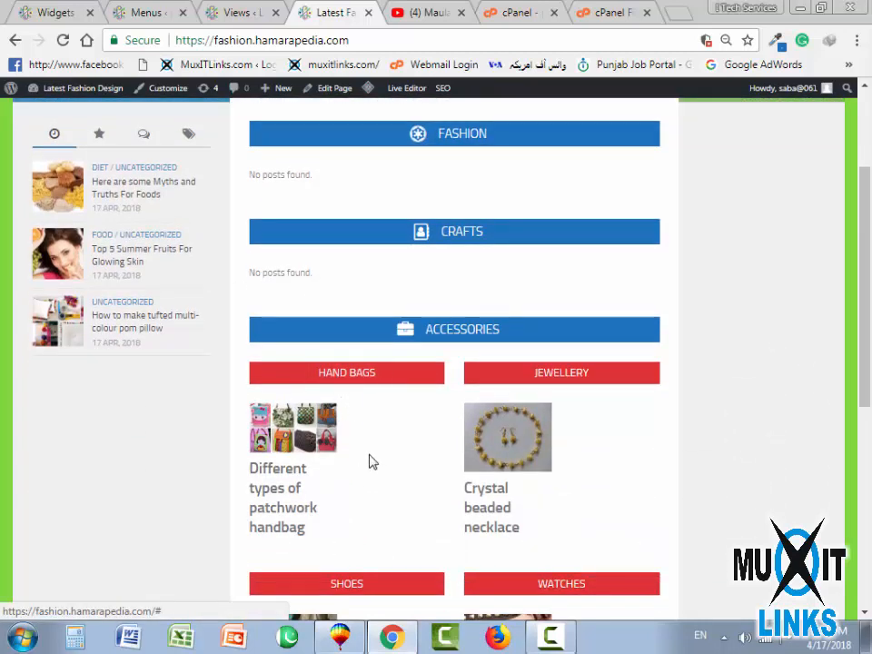
pyautogui.scroll(2, 369, 462)
pyautogui.moveTo(504, 228)
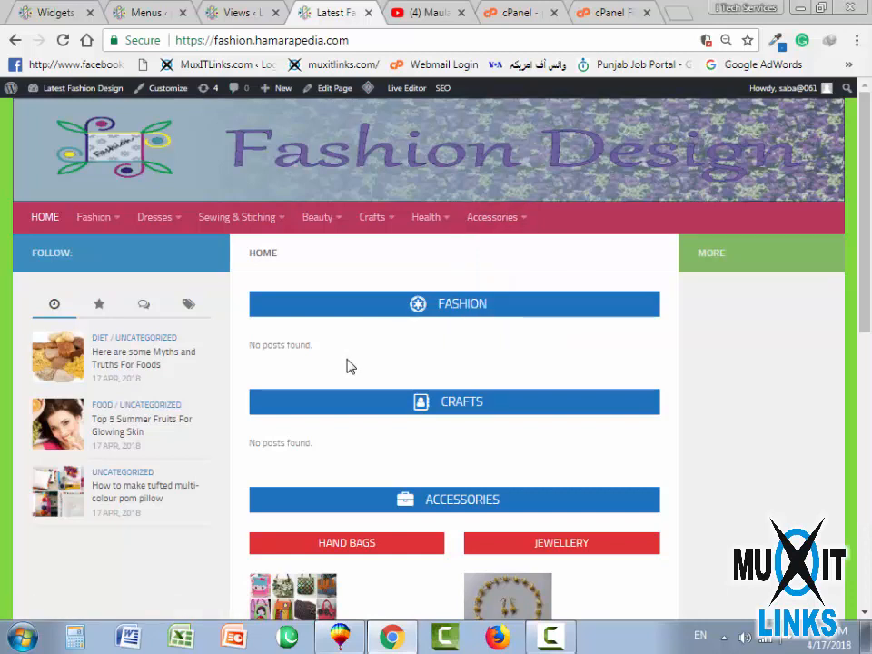
pyautogui.moveTo(518, 227)
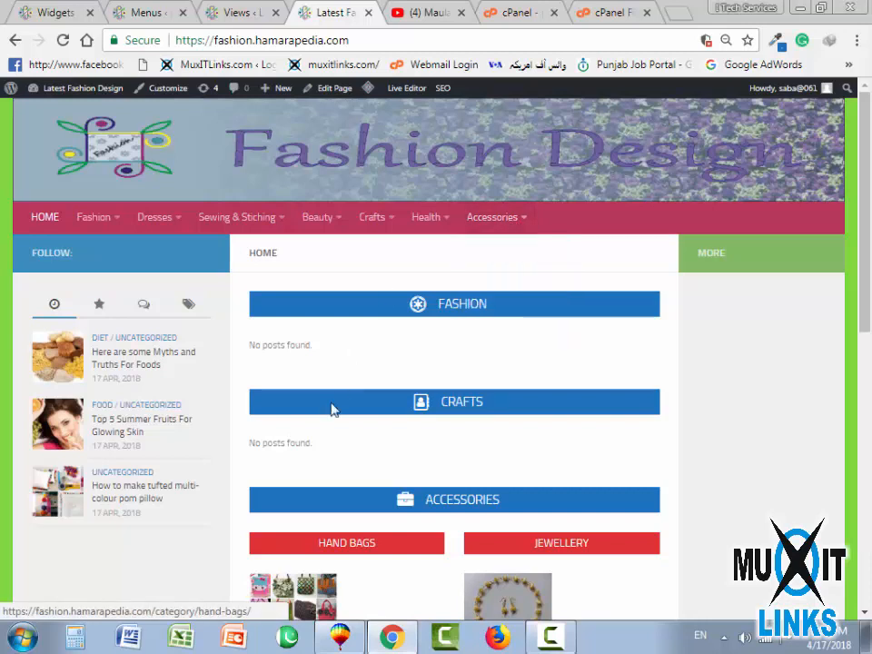
# Look through the live home page from the Fashion, Crafts and Accessories sections down to the footer links and sidebar posts
pyautogui.click(403, 41)
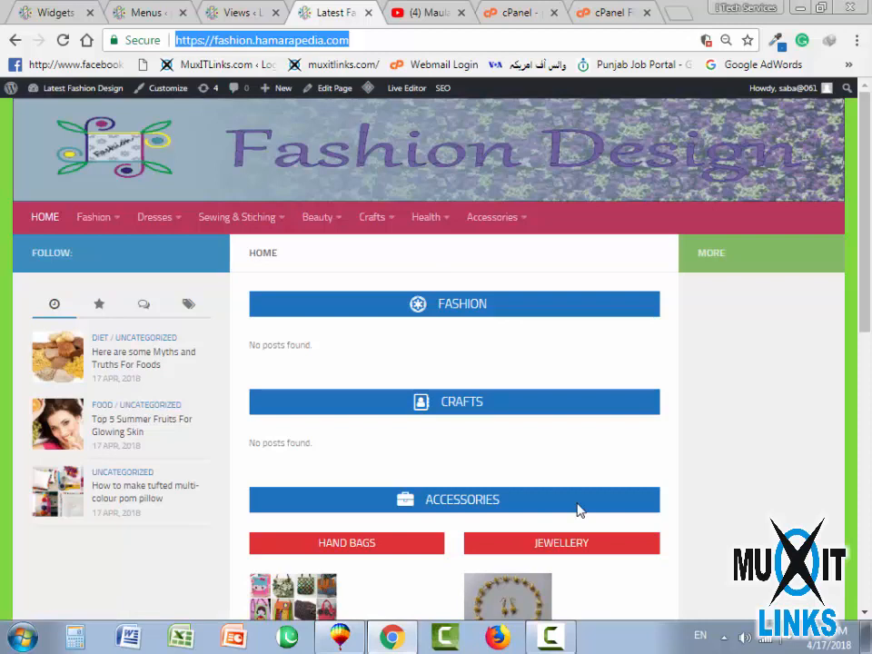
pyautogui.scroll(-5, 614, 452)
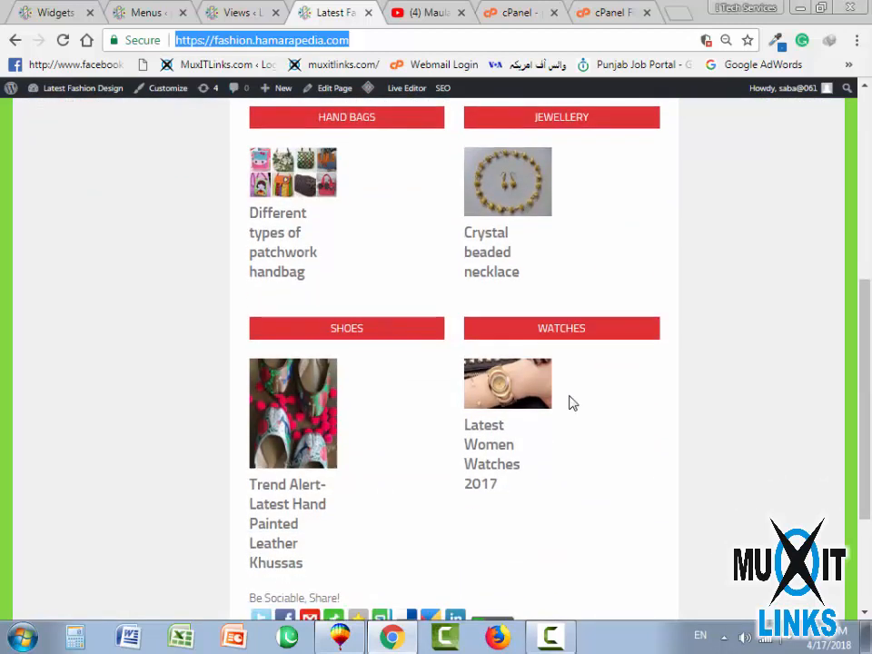
pyautogui.scroll(5, 375, 391)
pyautogui.scroll(-7, 266, 270)
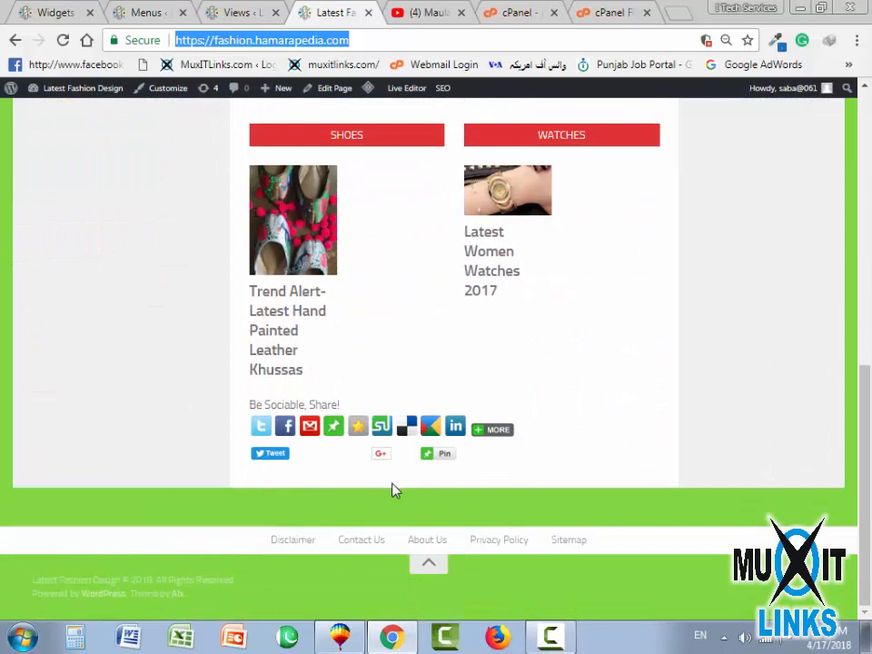
pyautogui.scroll(3, 370, 490)
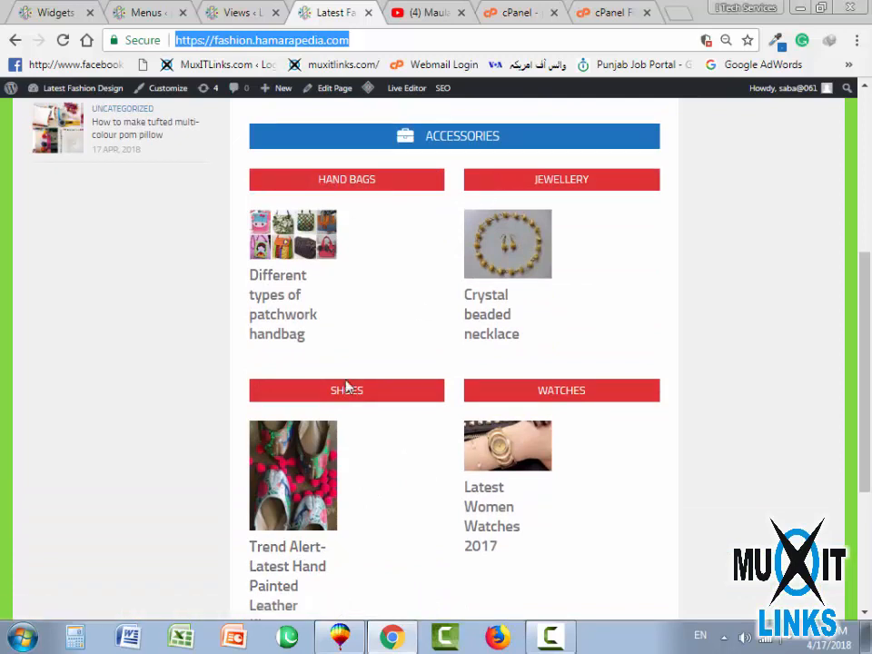
pyautogui.scroll(3, 345, 458)
pyautogui.scroll(1, 345, 459)
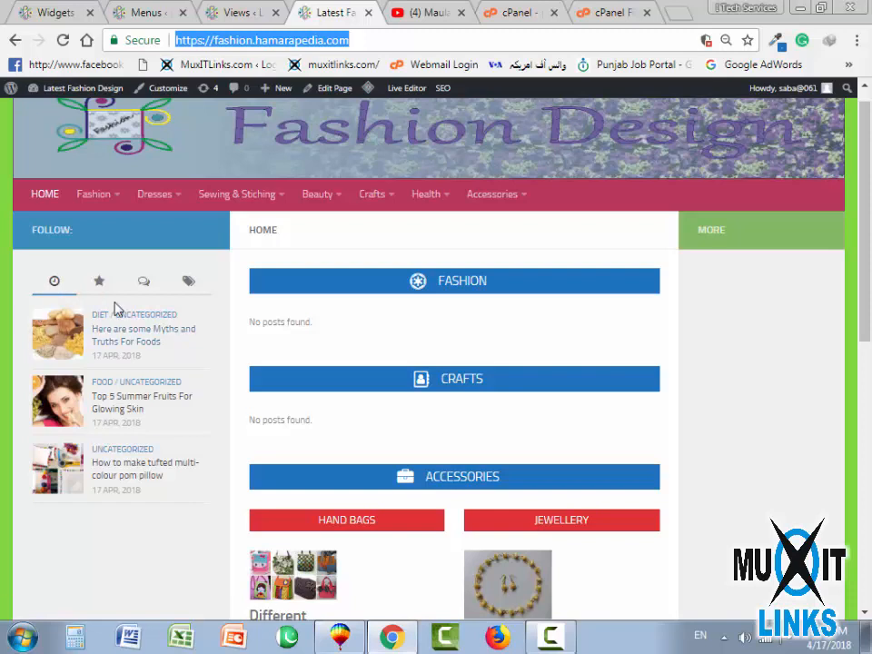
pyautogui.scroll(-1, 322, 367)
pyautogui.scroll(-2, 322, 367)
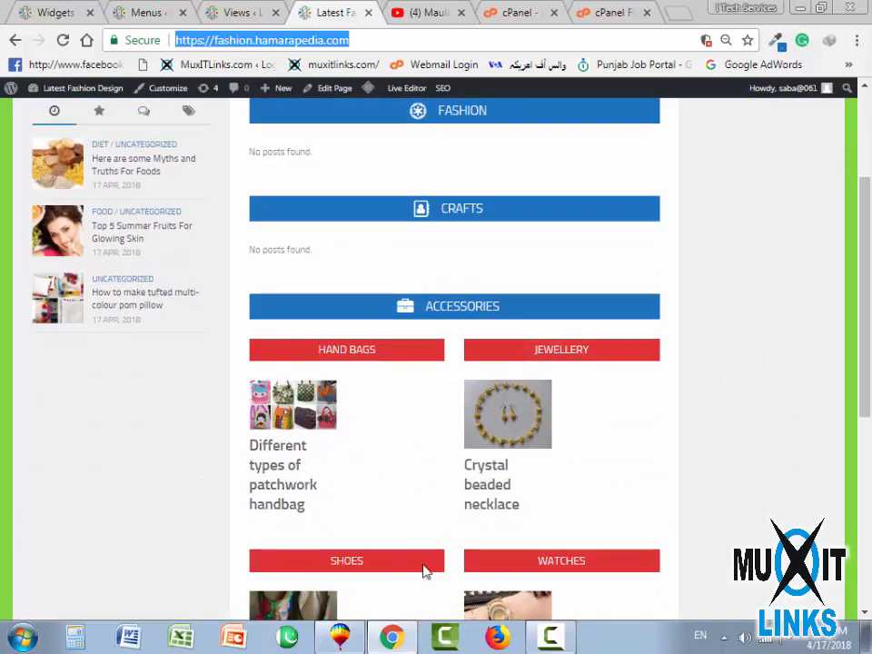
# Look over the submenus of Health, Sewing & Stiching and Fashion in the live site's navigation menu
pyautogui.scroll(3, 393, 521)
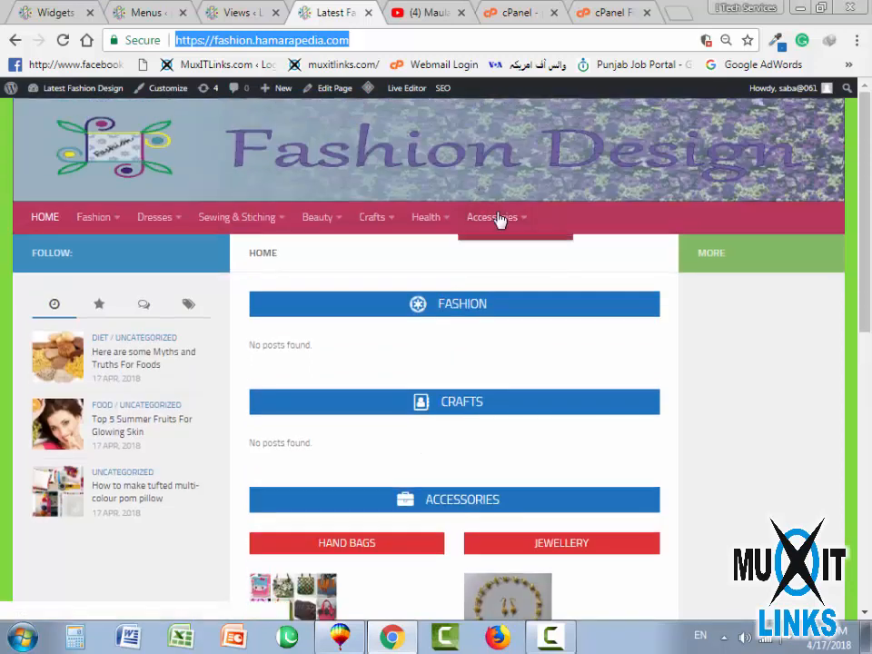
pyautogui.moveTo(423, 225)
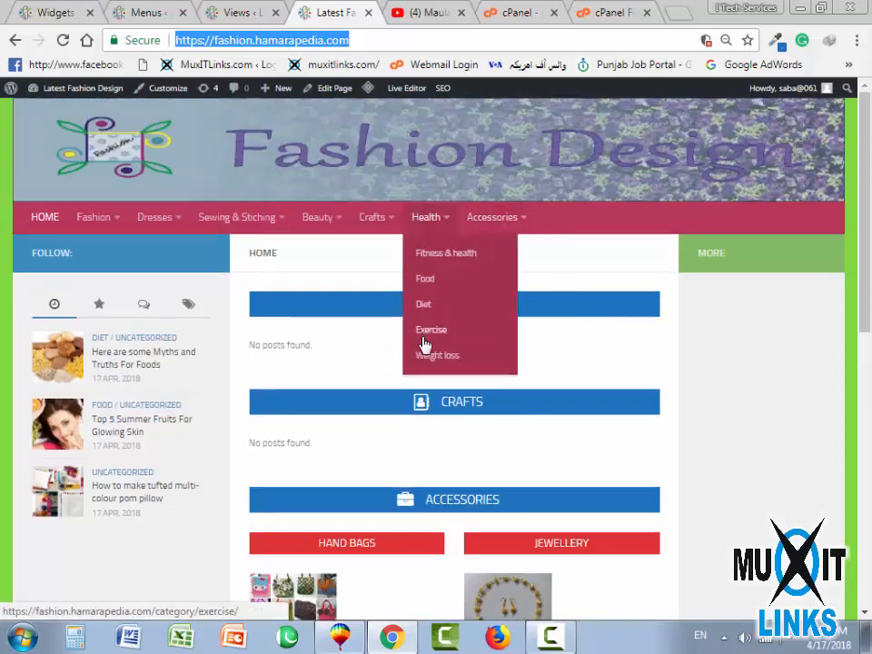
pyautogui.moveTo(238, 218)
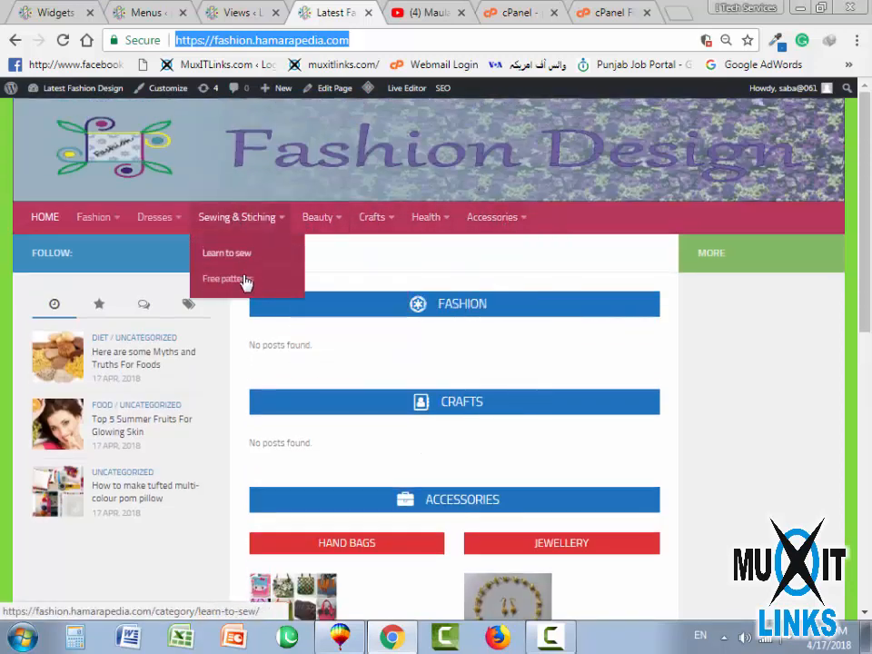
pyautogui.moveTo(109, 226)
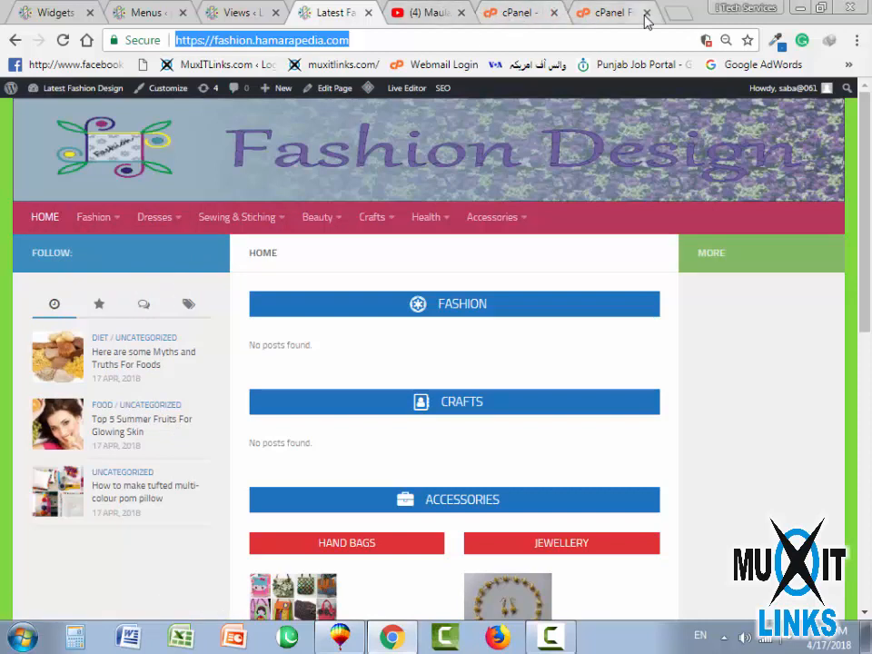
# Try to open hamarapedia.com in a new browser tab
pyautogui.hotkey('ctrl', 't')
pyautogui.write('hamarapedia.com')
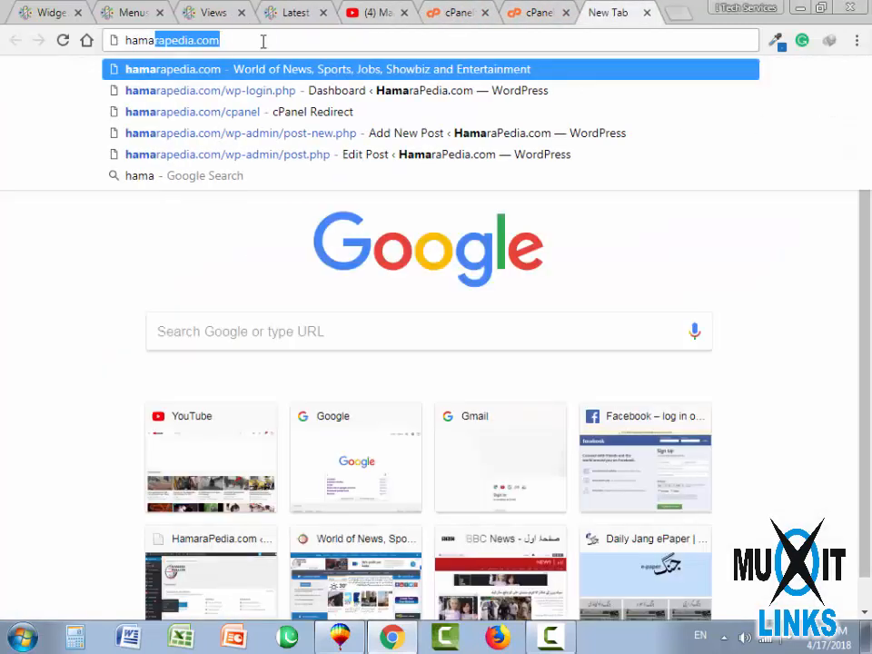
pyautogui.press('Return')
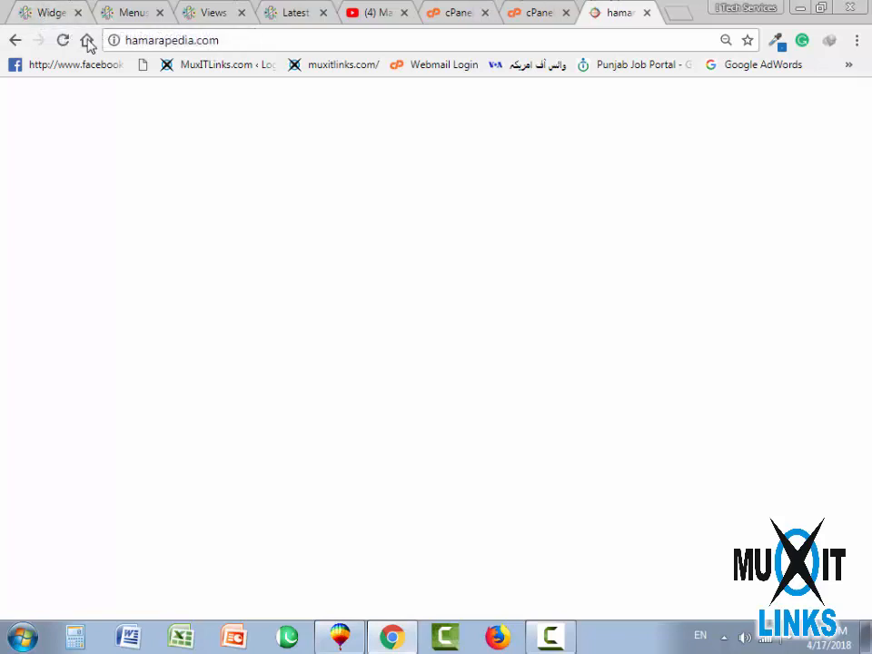
pyautogui.click(15, 40)
# Go back to the Menus management page and review the Home menu's structure
pyautogui.click(368, 11)
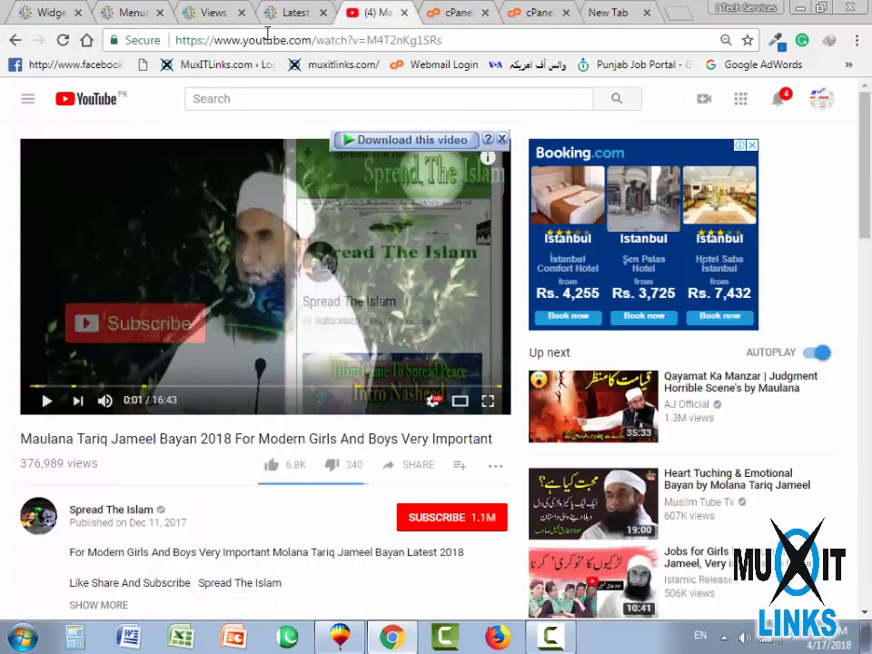
pyautogui.click(290, 11)
pyautogui.click(211, 10)
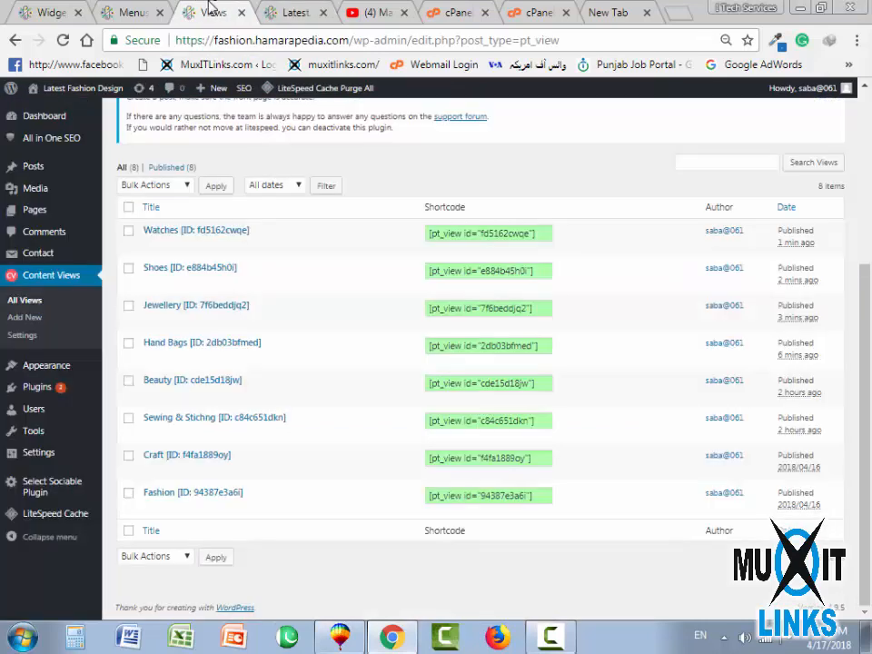
pyautogui.click(293, 12)
pyautogui.click(136, 11)
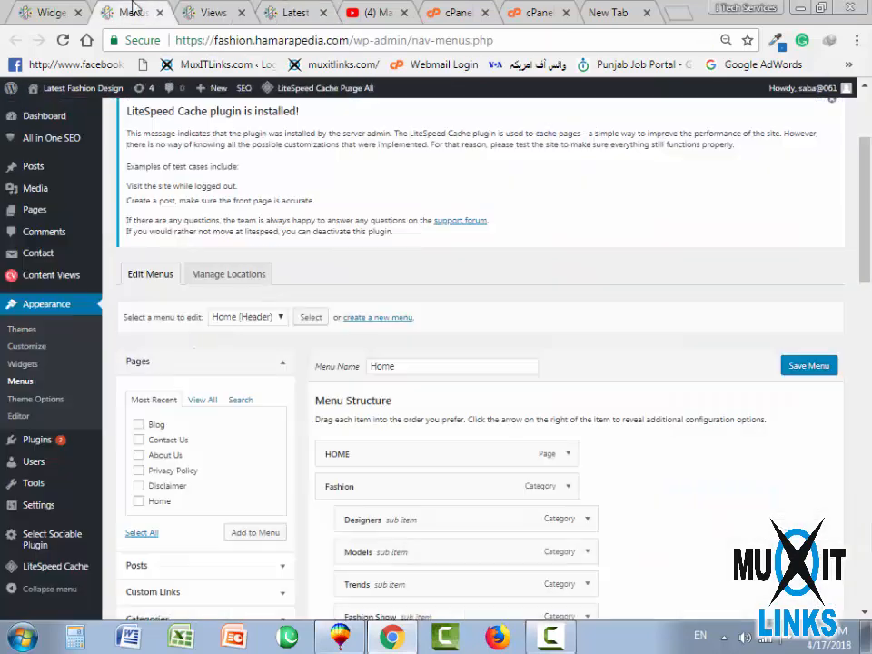
pyautogui.scroll(-3, 201, 564)
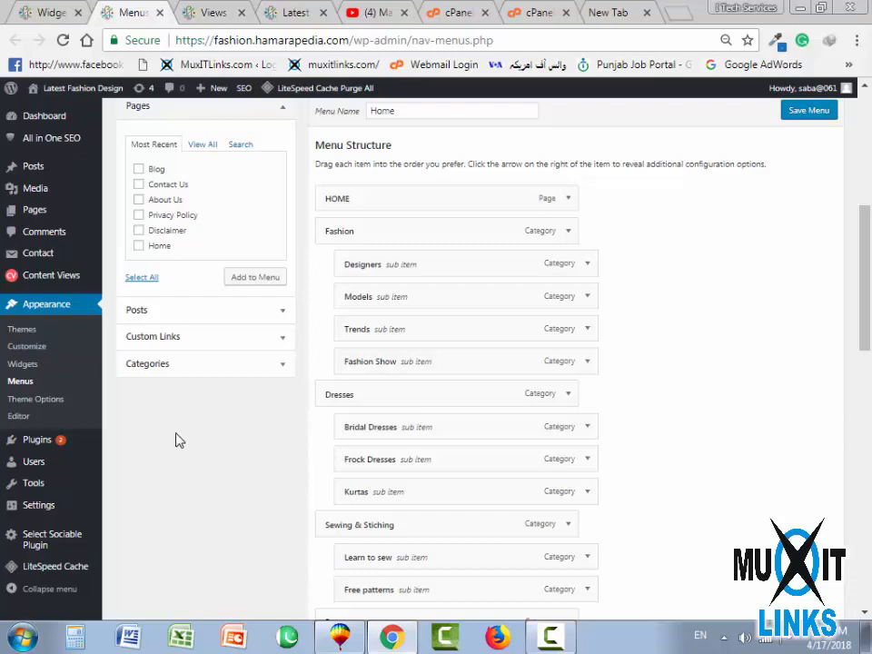
pyautogui.scroll(5, 169, 425)
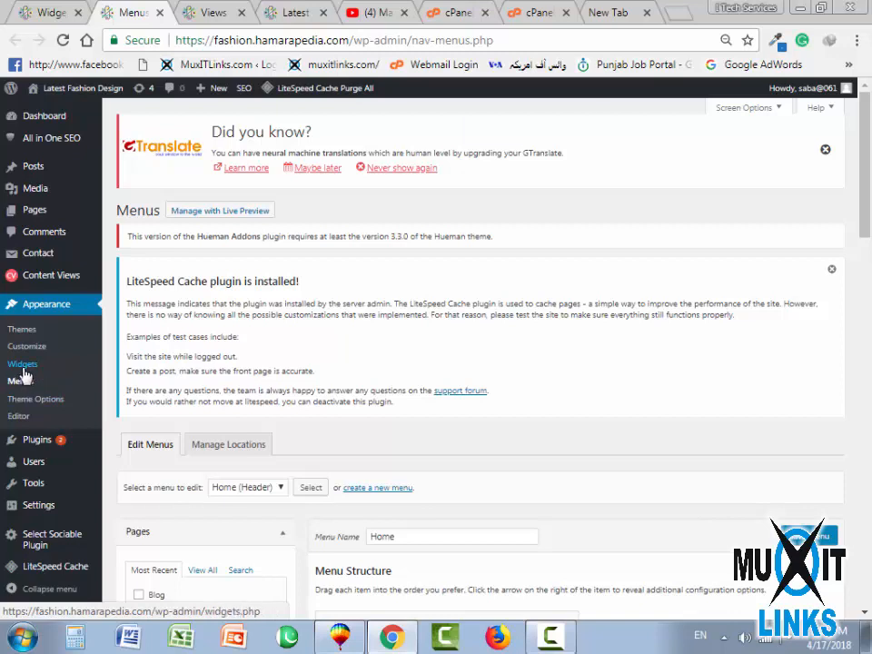
# Open the Widgets management page, leaving the Menus page without saving, and bring the Available Widgets and sidebar areas into view
pyautogui.click(24, 366)
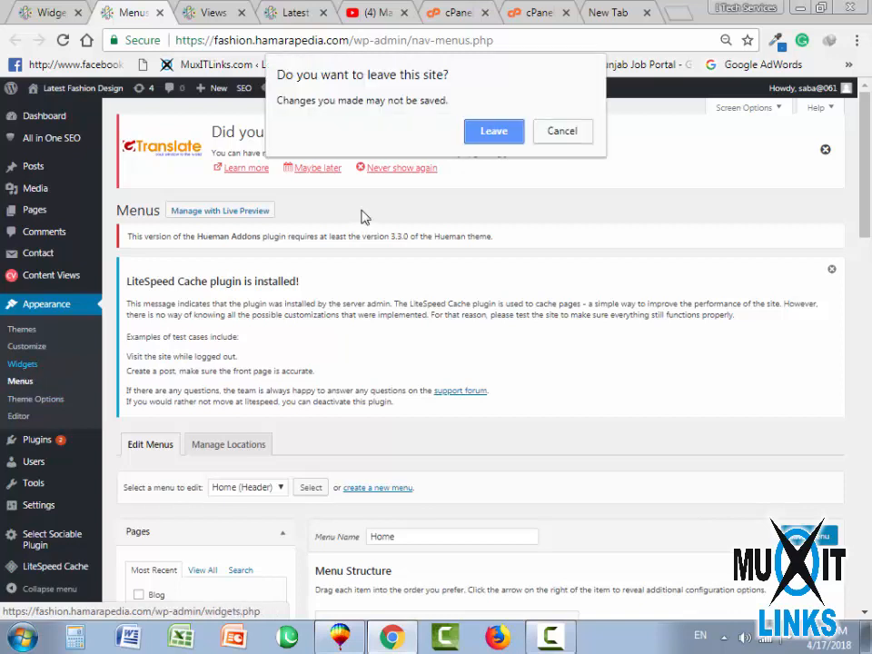
pyautogui.click(496, 133)
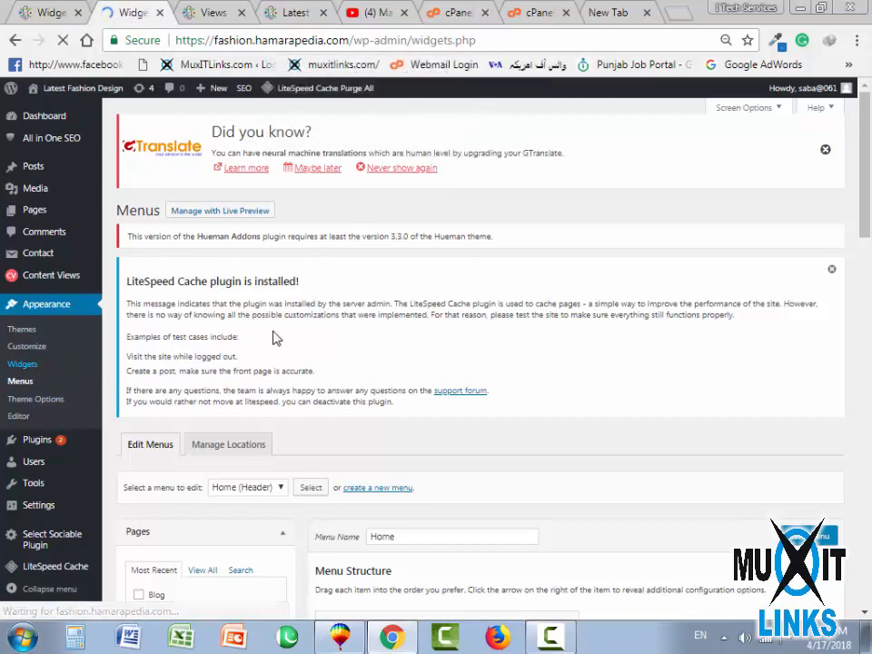
pyautogui.scroll(-2, 451, 457)
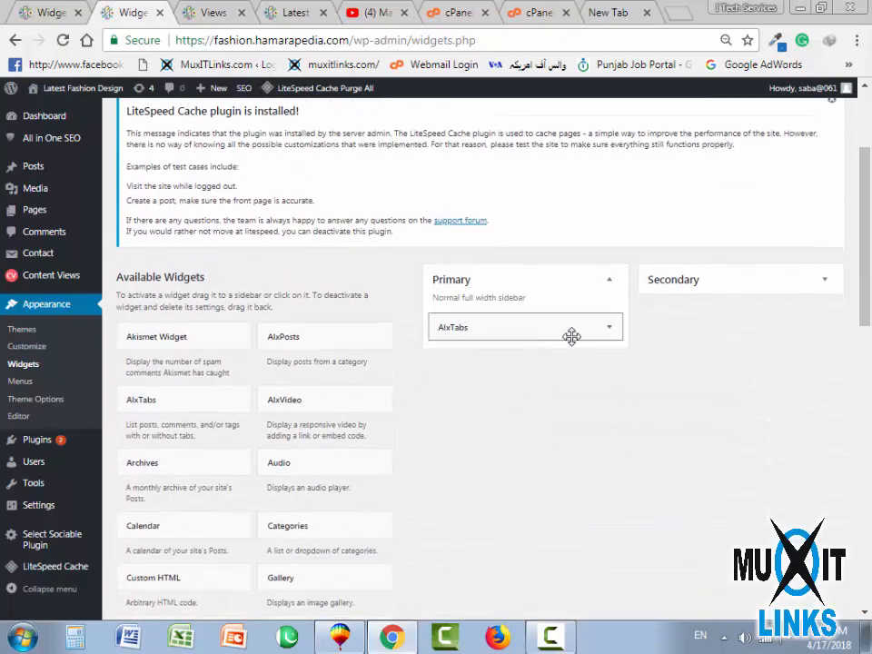
# Add a Categories widget above AlxTabs in the Primary sidebar, set it to display as a dropdown, and save it
pyautogui.click(293, 12)
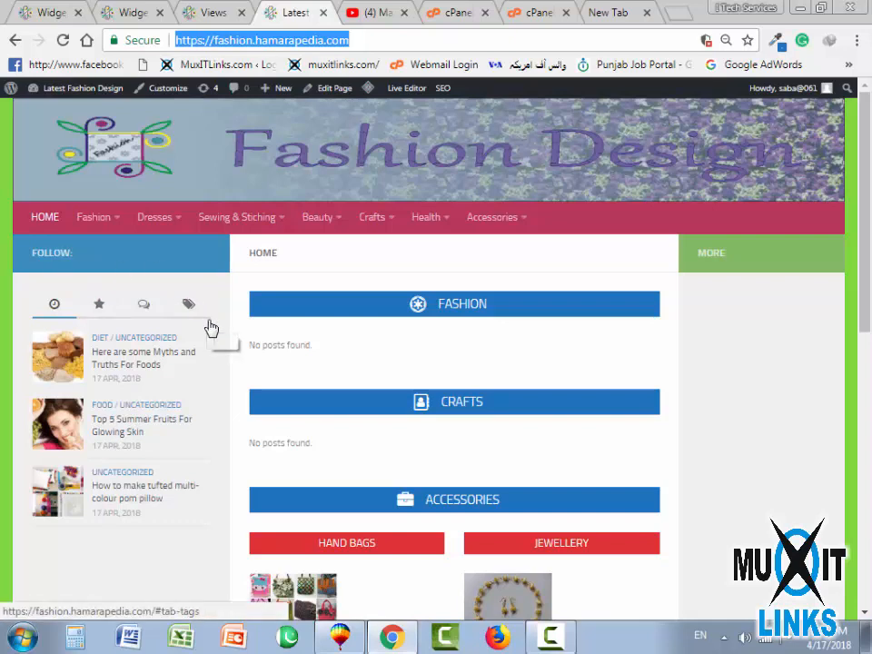
pyautogui.click(123, 12)
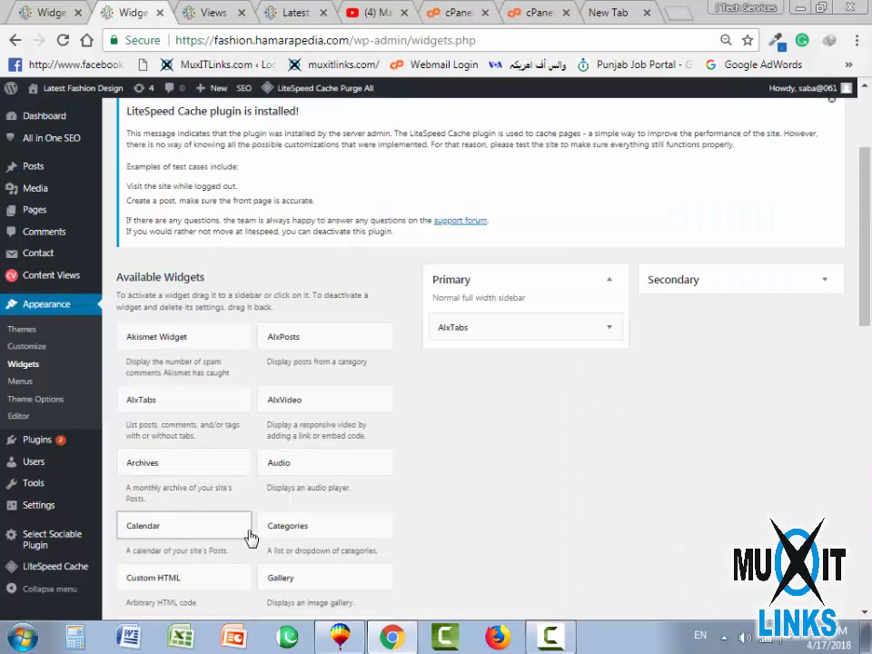
pyautogui.moveTo(320, 534); pyautogui.dragTo(502, 327)
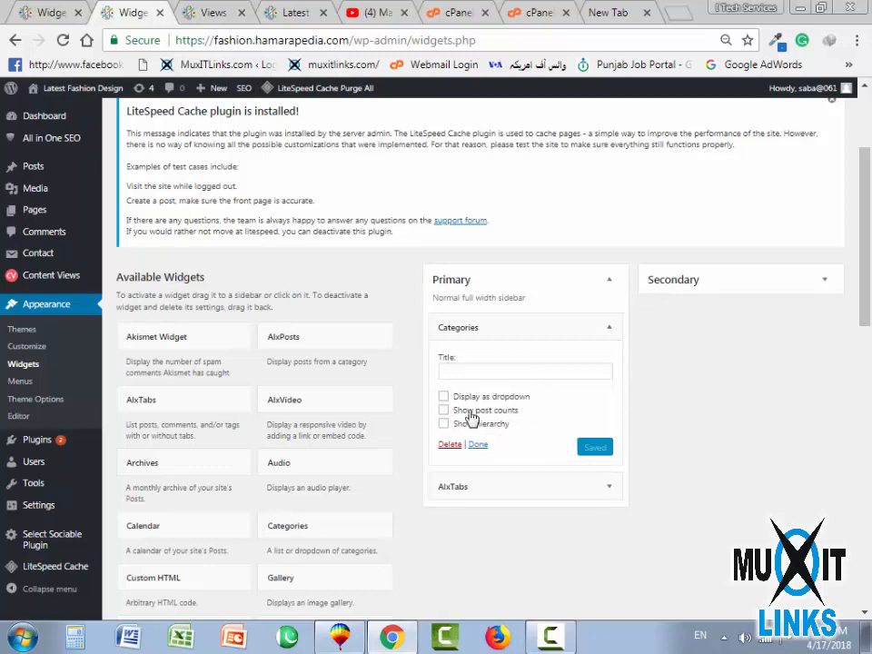
pyautogui.click(444, 397)
pyautogui.click(596, 449)
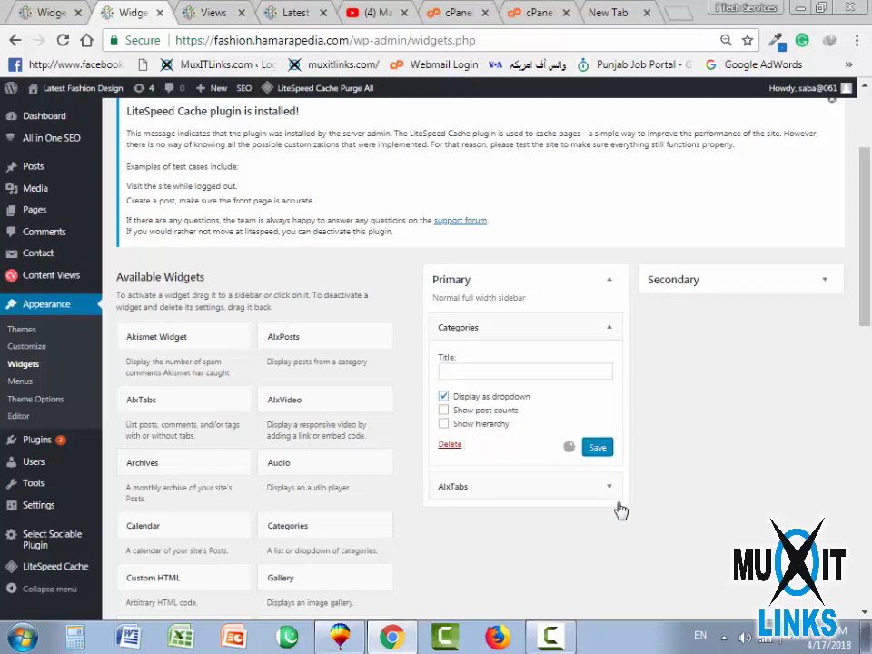
# Reload the live home page and look through the entries of the Categories dropdown in the sidebar
pyautogui.click(292, 12)
pyautogui.click(63, 40)
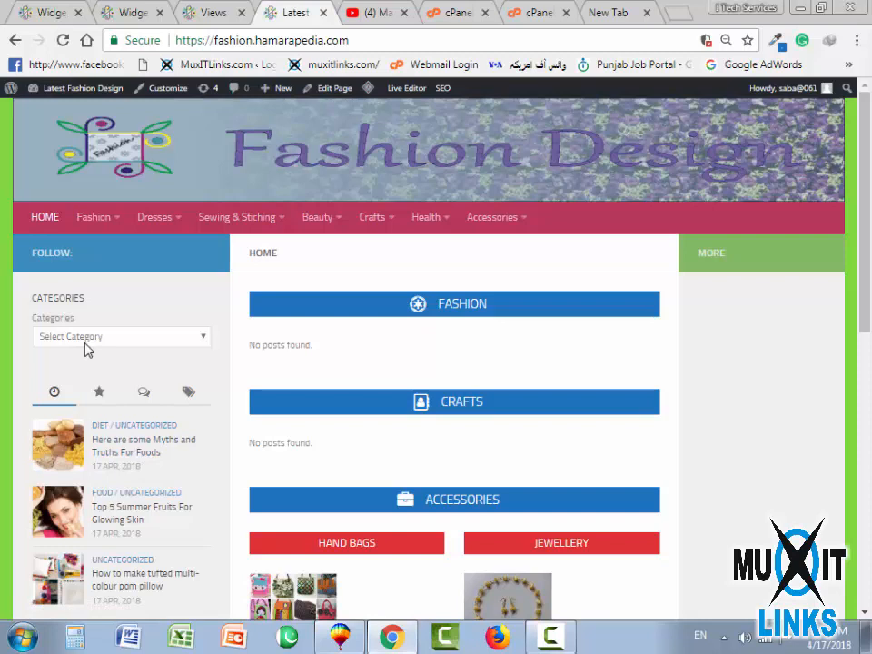
pyautogui.click(198, 338)
pyautogui.scroll(-4, 168, 417)
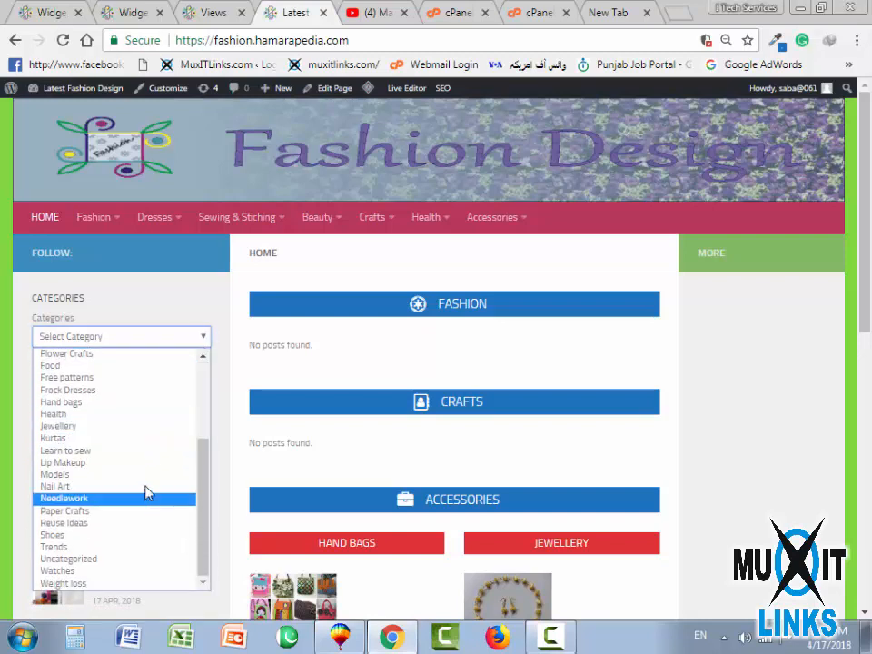
pyautogui.scroll(4, 117, 405)
pyautogui.click(111, 348)
pyautogui.scroll(-5, 115, 389)
pyautogui.scroll(5, 116, 389)
pyautogui.click(207, 338)
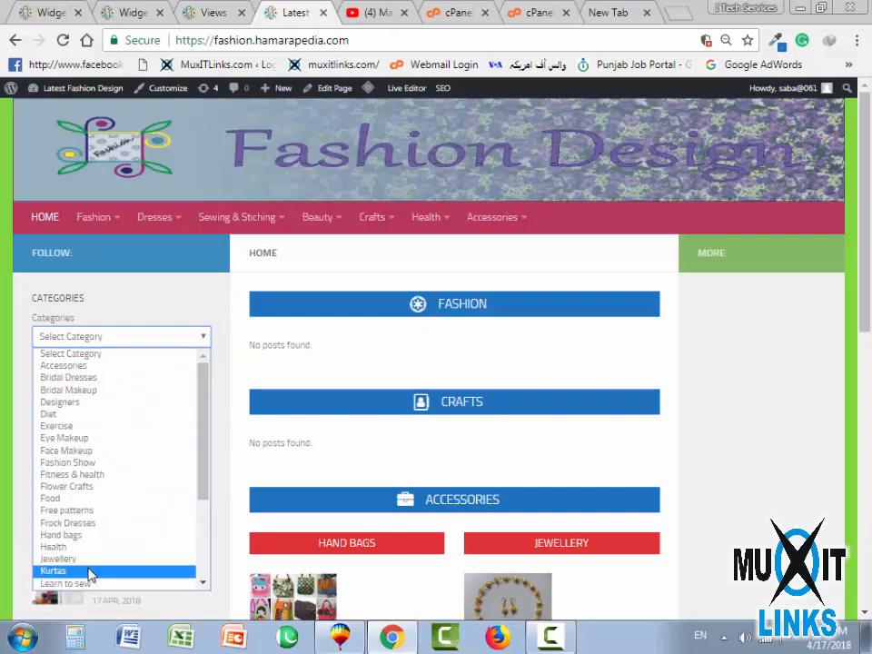
pyautogui.click(111, 331)
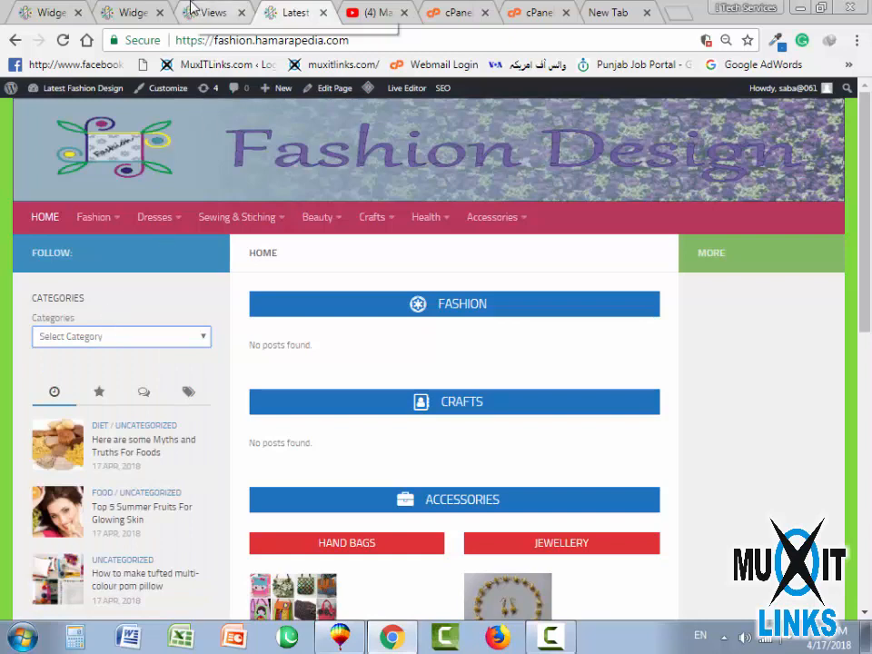
# Switch the Categories widget from dropdown display to showing post counts and save it
pyautogui.click(128, 11)
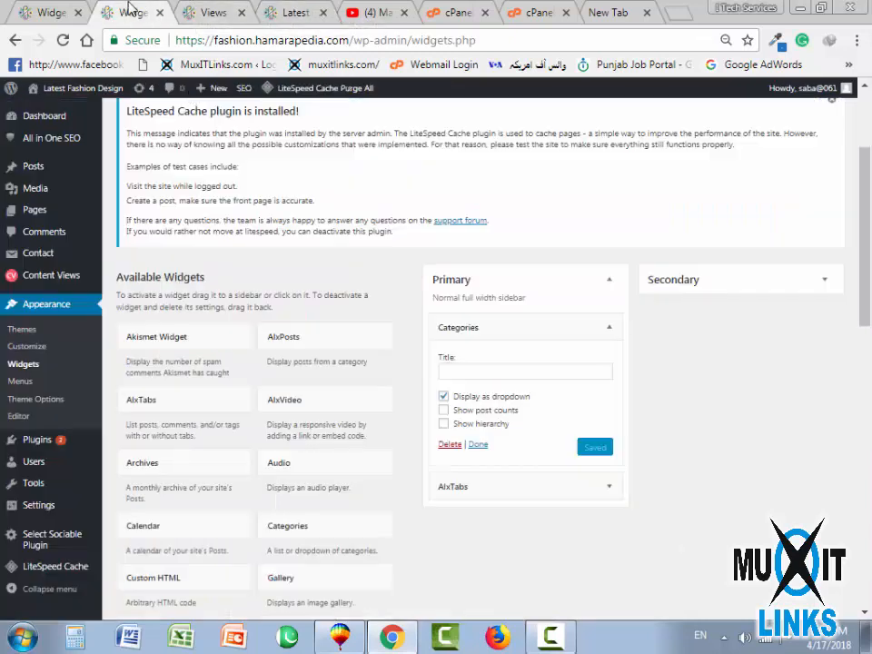
pyautogui.click(444, 397)
pyautogui.click(443, 410)
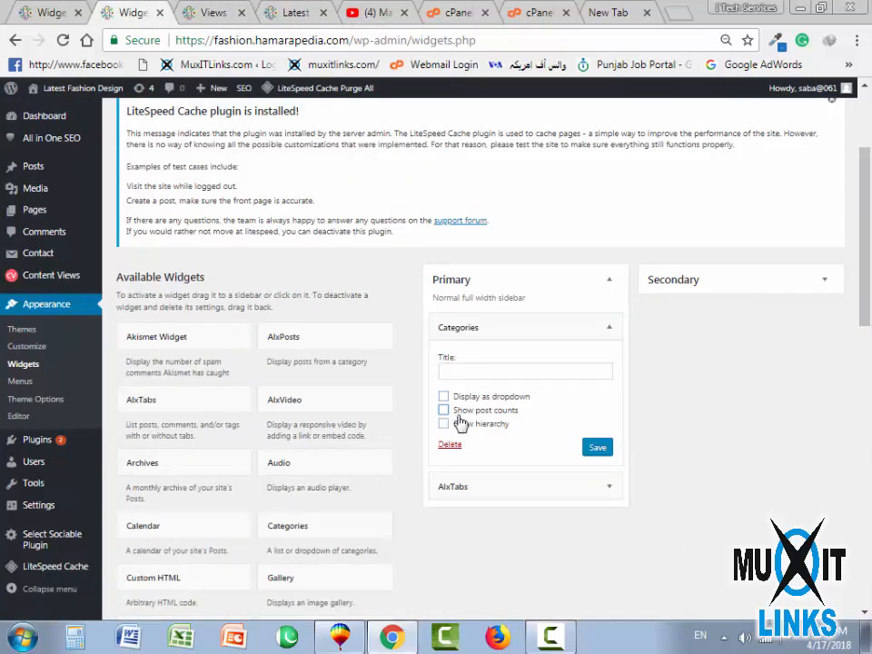
pyautogui.click(591, 455)
# Reload the live home page and examine the sidebar's category list with its post counts
pyautogui.click(295, 13)
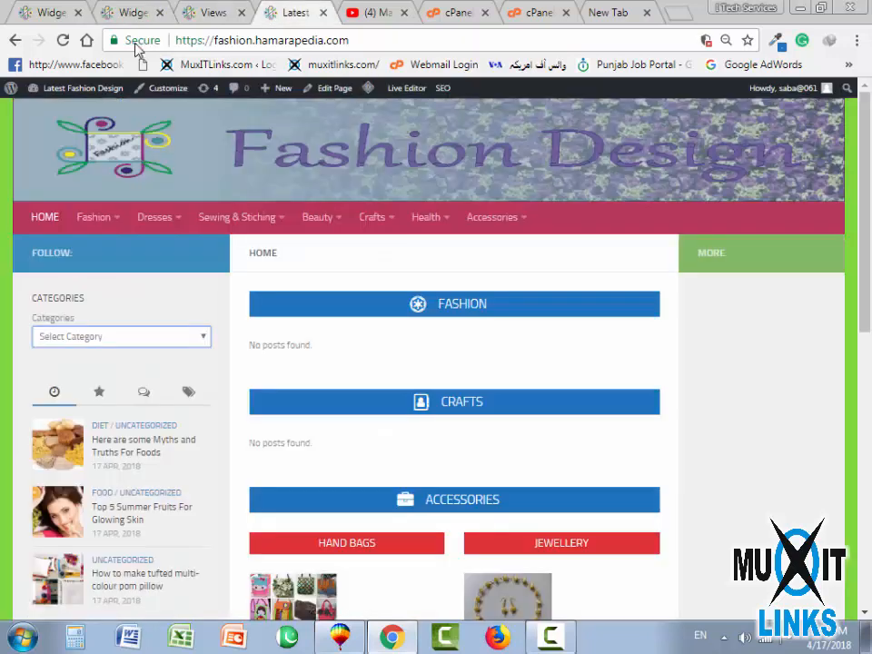
pyautogui.click(62, 40)
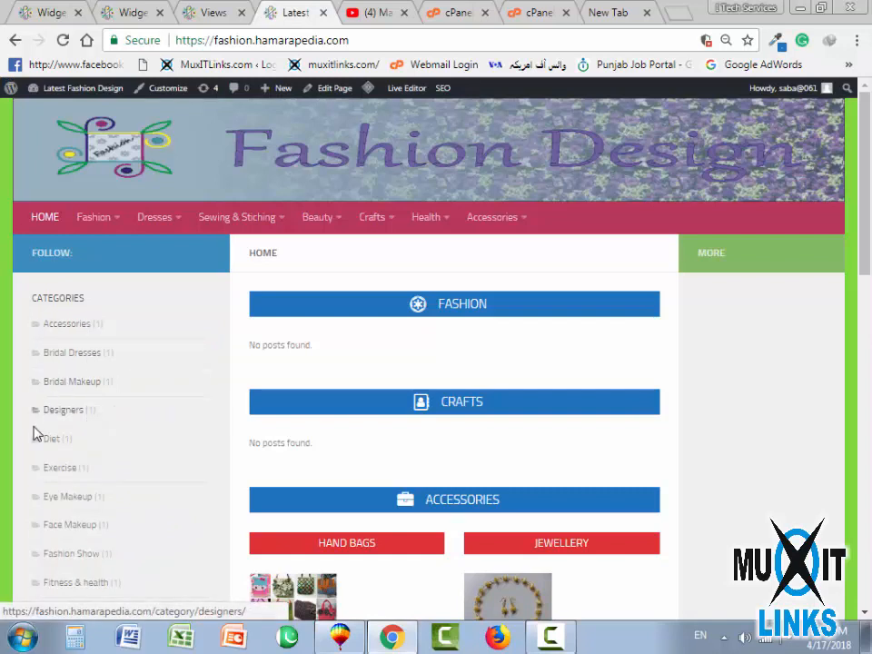
pyautogui.scroll(-3, 91, 445)
pyautogui.scroll(-7, 82, 423)
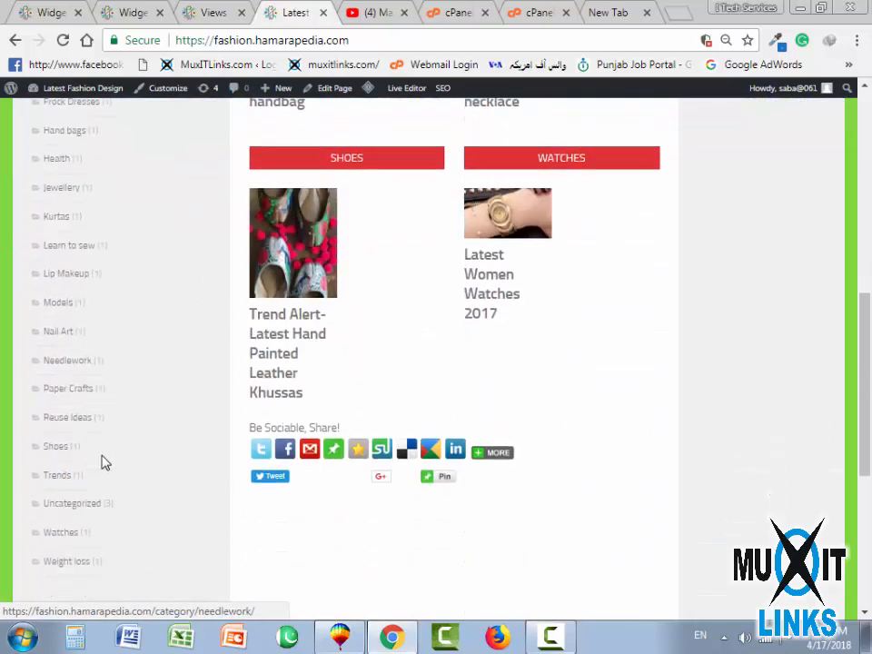
pyautogui.scroll(2, 122, 465)
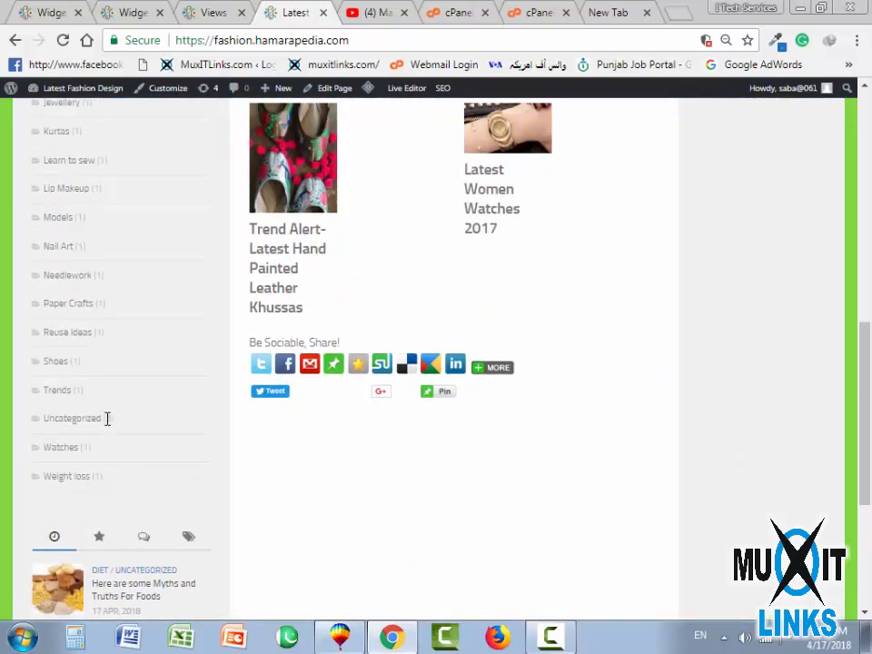
pyautogui.scroll(8, 54, 427)
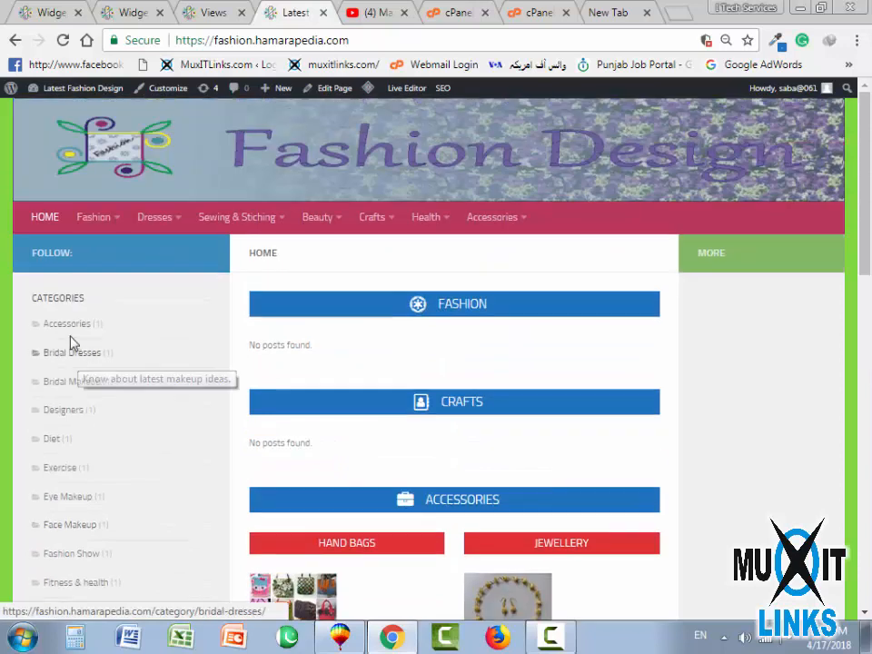
# Turn off post counts and turn on Show hierarchy for the Categories widget, and save it
pyautogui.click(205, 13)
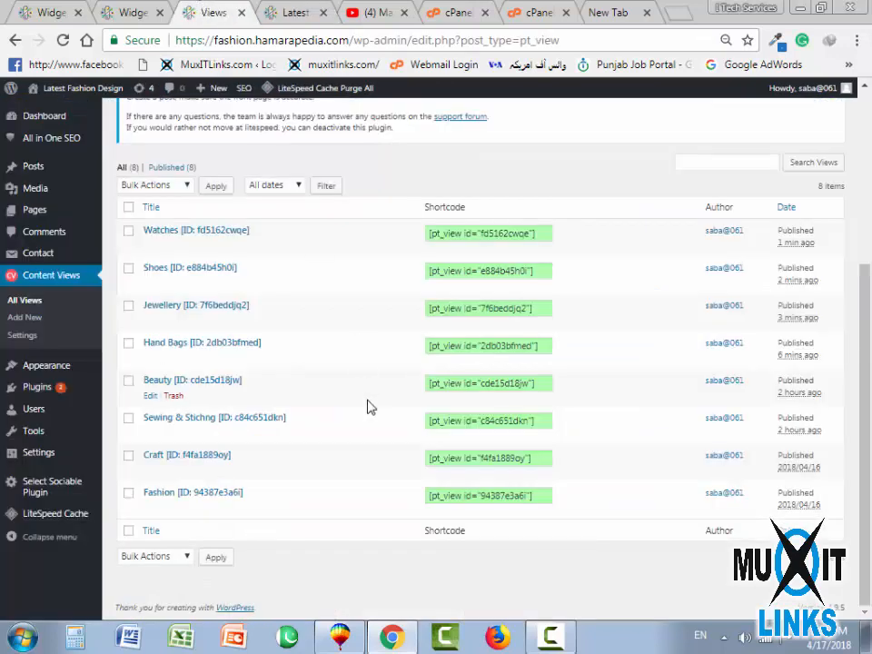
pyautogui.click(127, 12)
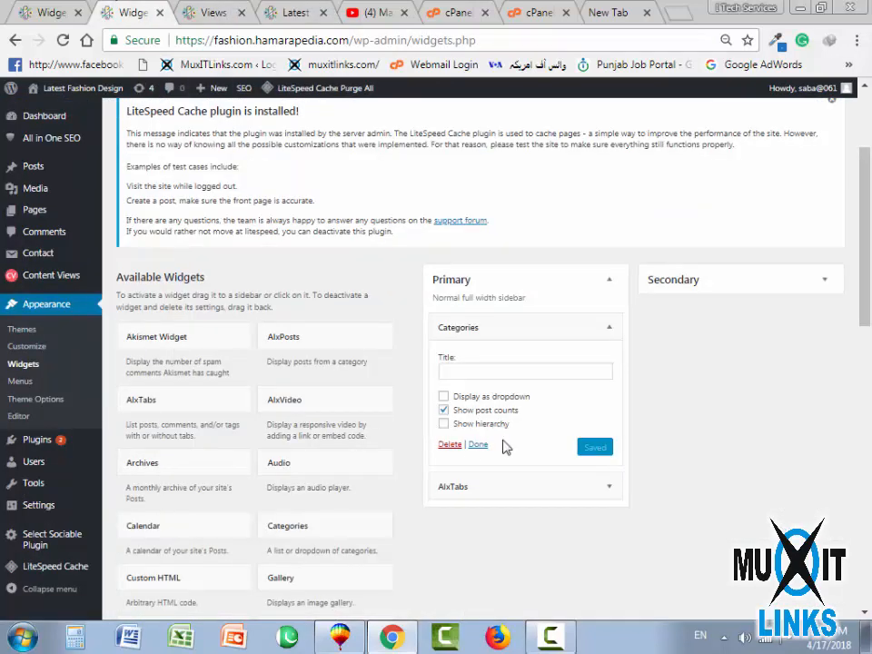
pyautogui.click(444, 410)
pyautogui.click(445, 424)
pyautogui.click(594, 448)
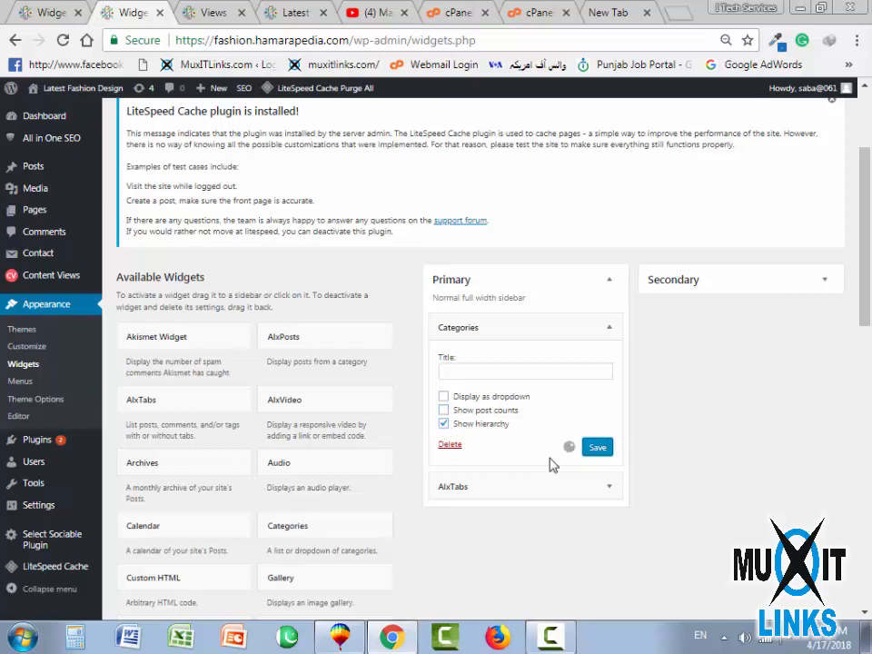
# Reload the live home page and check the category list with the hierarchy setting
pyautogui.click(291, 12)
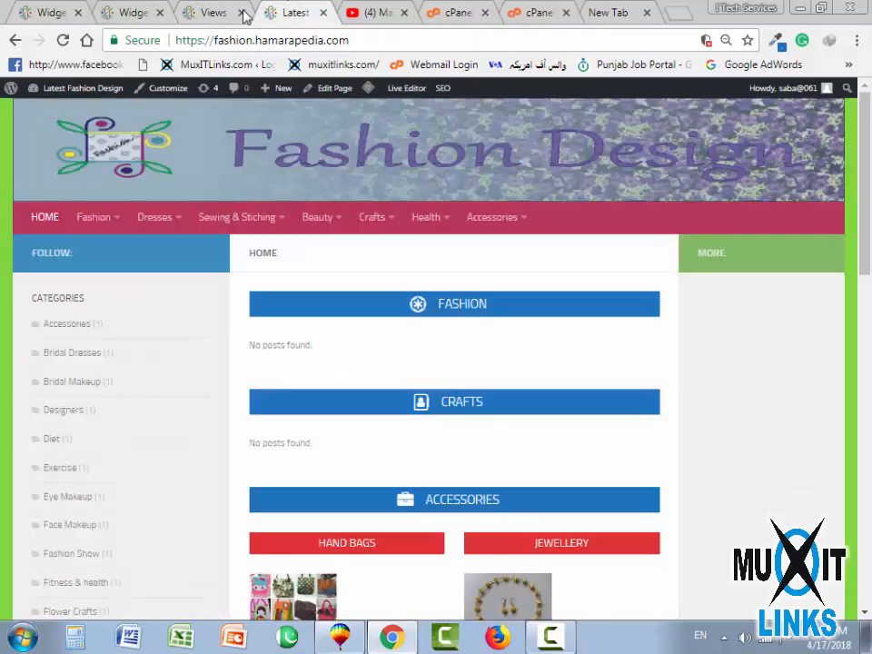
pyautogui.click(62, 40)
pyautogui.scroll(-3, 86, 477)
pyautogui.scroll(3, 83, 508)
# Set the Categories widget back to Display as dropdown with Show hierarchy off, and save it
pyautogui.click(195, 10)
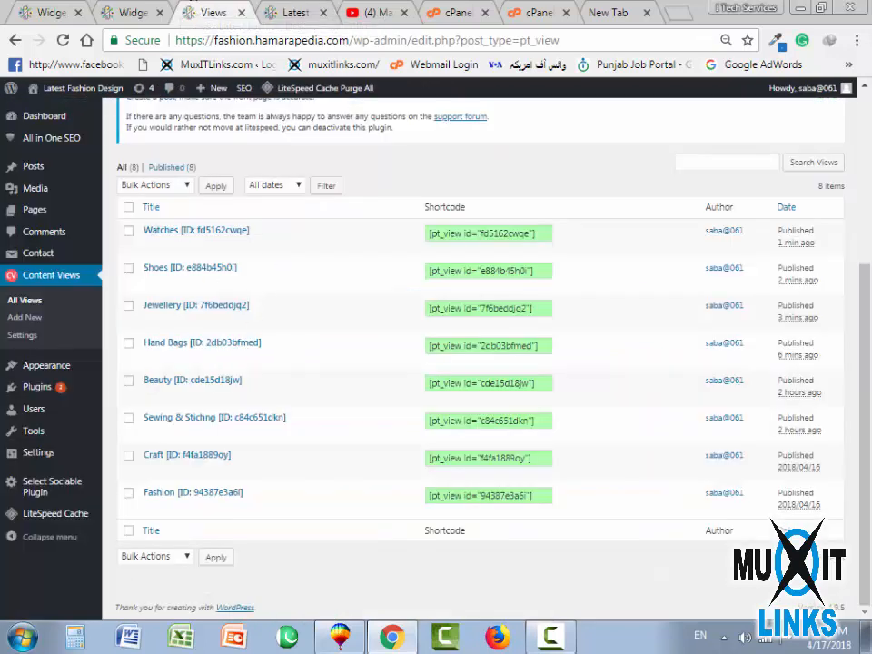
pyautogui.click(131, 11)
pyautogui.click(457, 400)
pyautogui.click(445, 423)
pyautogui.click(592, 447)
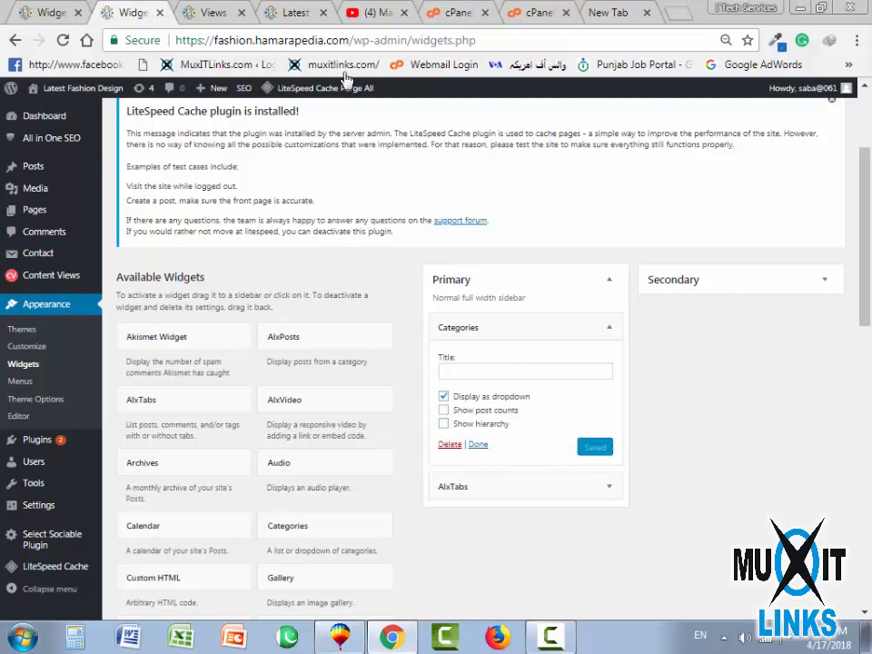
# Reload the live site, test the Categories dropdown by opening Jewellery, and return to the home page with Select Category
pyautogui.click(292, 12)
pyautogui.moveTo(421, 215)
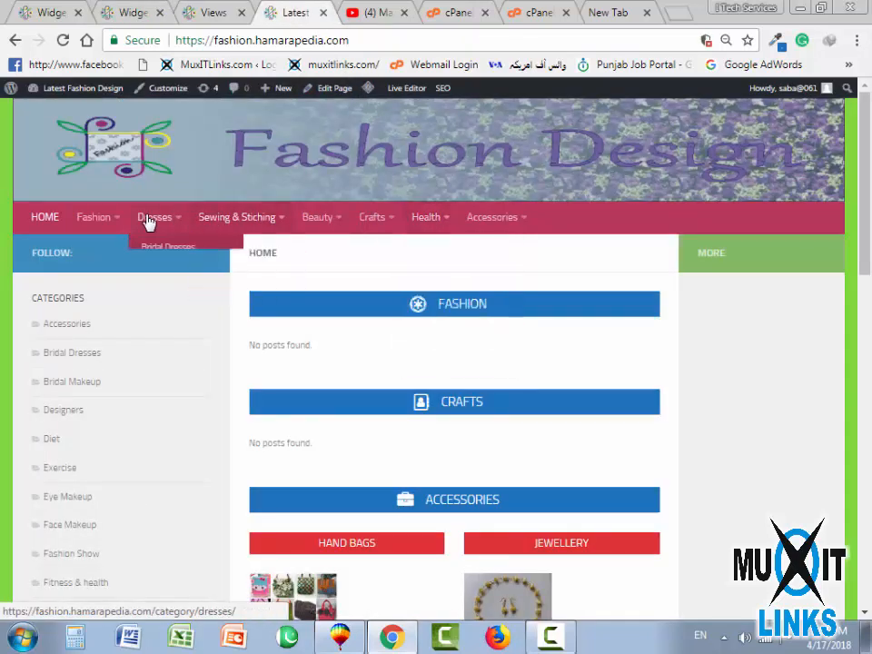
pyautogui.click(63, 41)
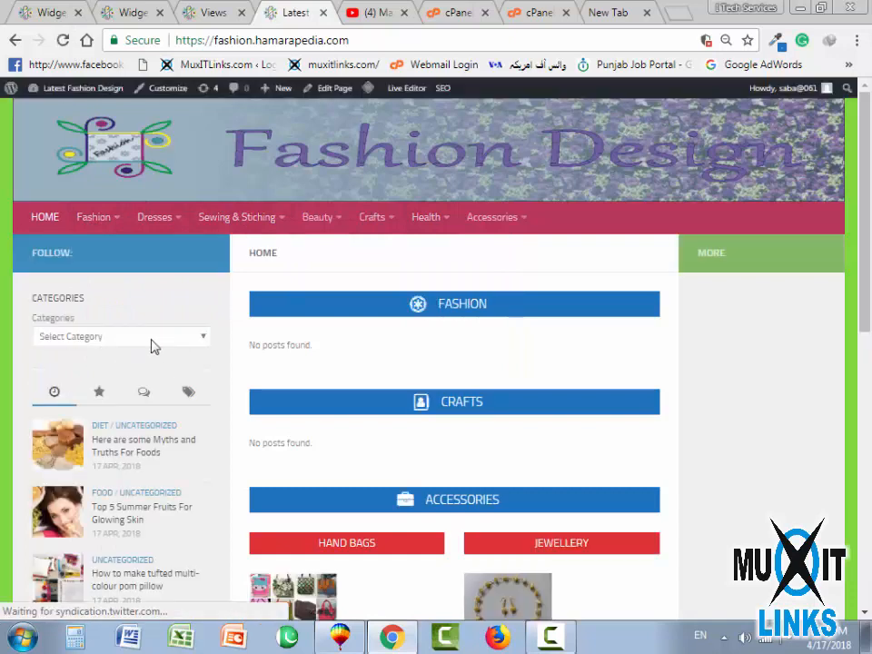
pyautogui.click(203, 341)
pyautogui.moveTo(209, 385); pyautogui.dragTo(220, 547)
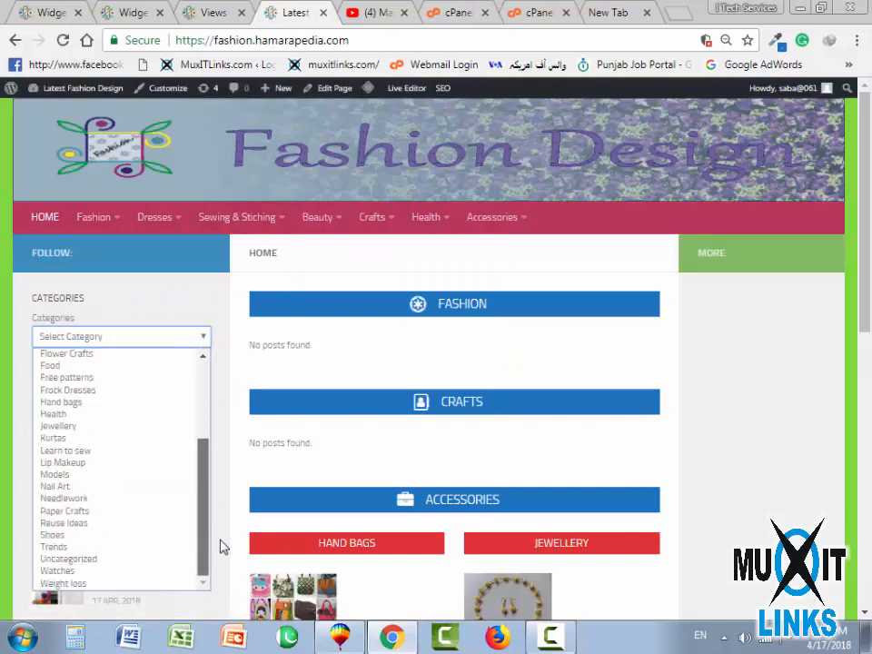
pyautogui.click(57, 426)
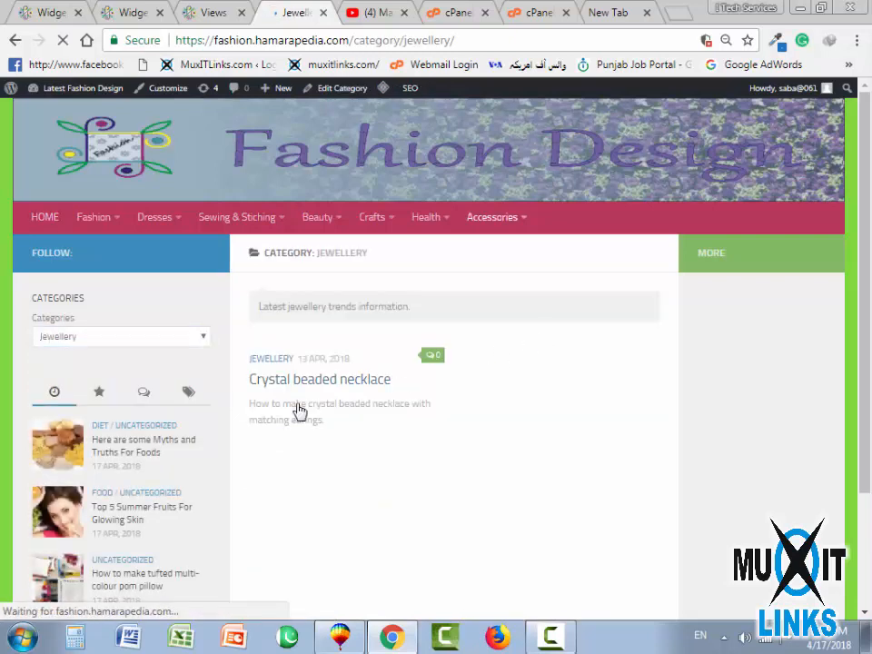
pyautogui.click(140, 347)
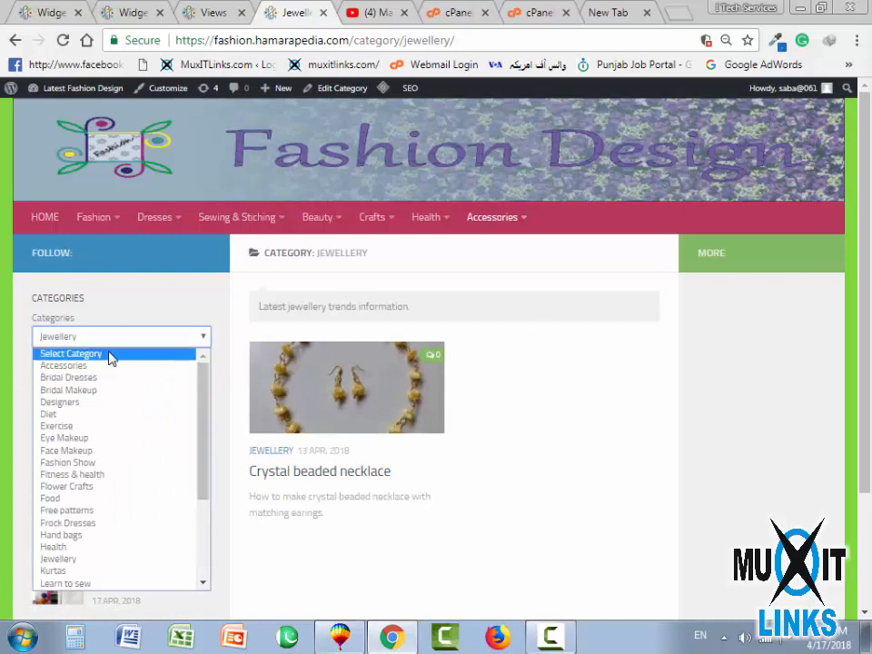
pyautogui.click(109, 355)
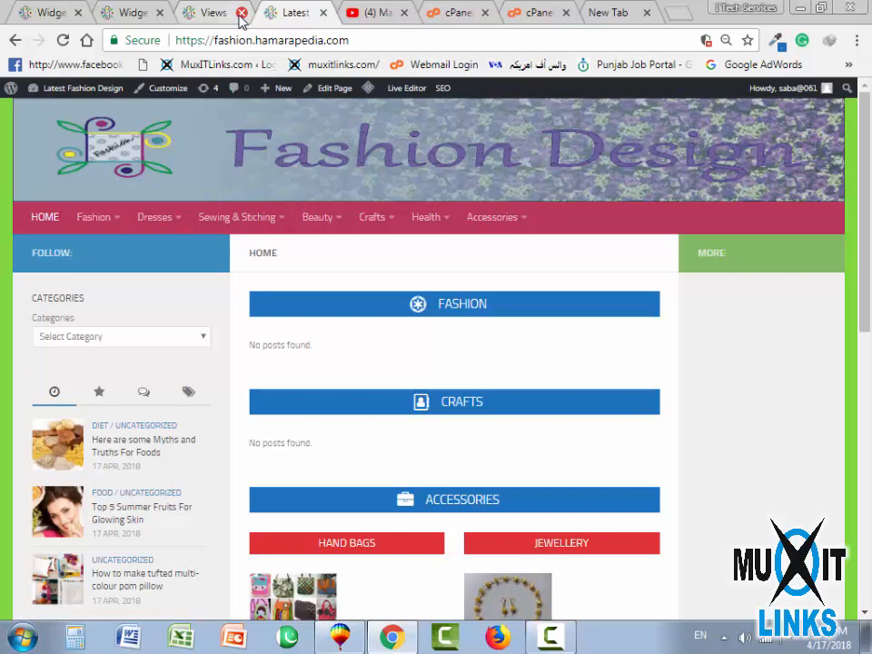
# Select the shortcode of the Watches view in the Content Views list
pyautogui.click(240, 17)
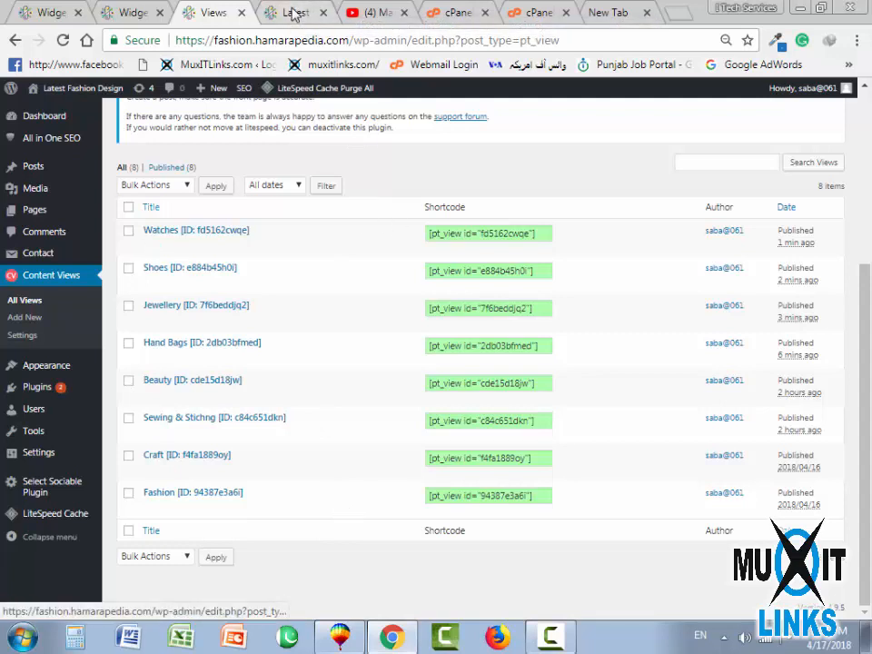
pyautogui.moveTo(430, 232); pyautogui.dragTo(554, 233)
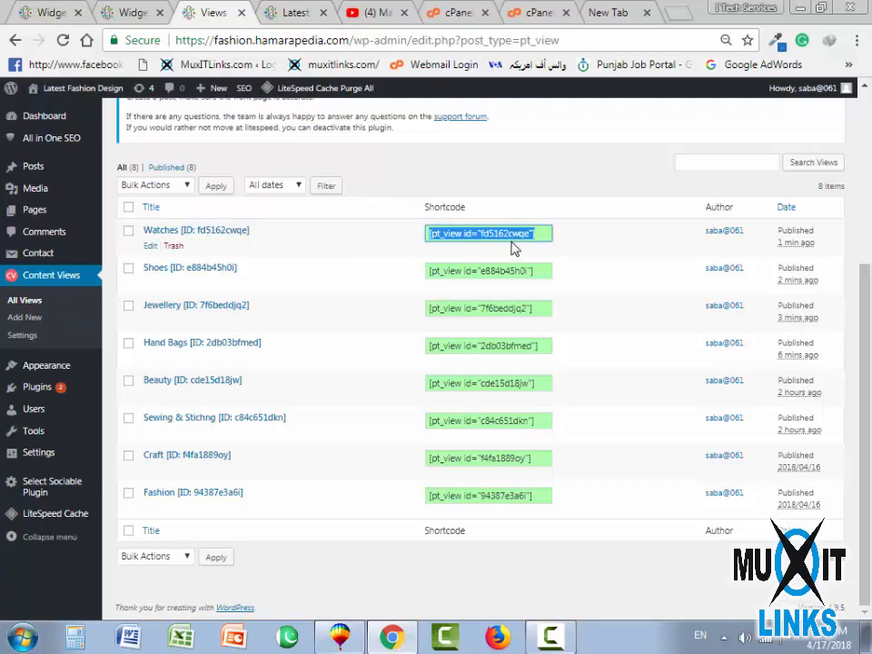
# Add a SiteOrigin Button widget to the Secondary sidebar with the button text WATCHES
pyautogui.click(163, 9)
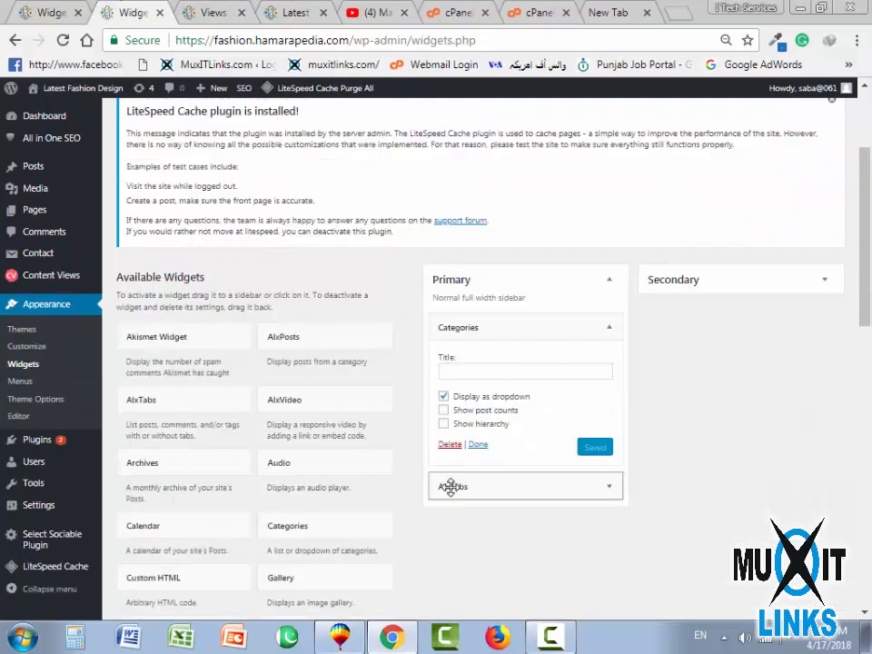
pyautogui.click(609, 329)
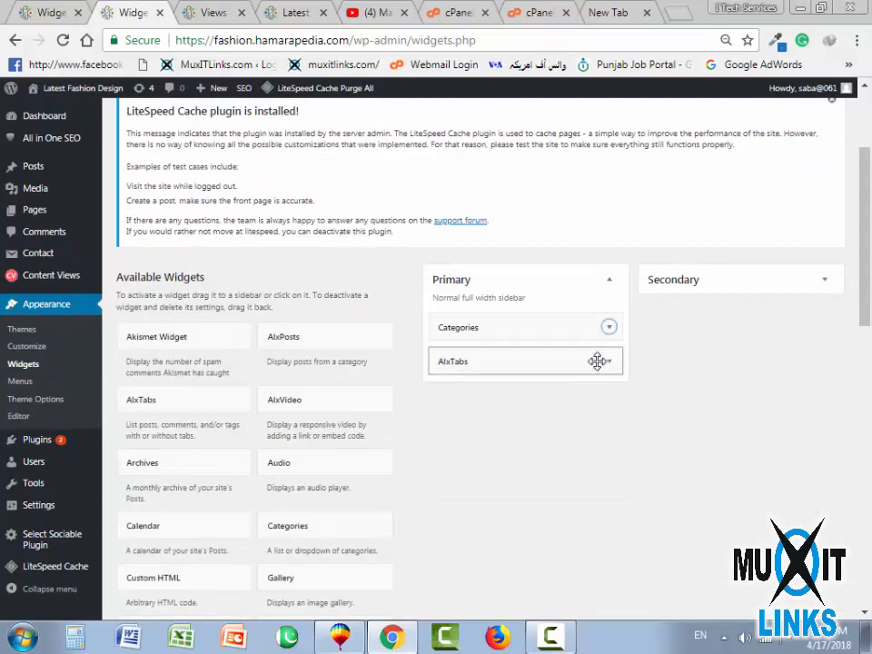
pyautogui.click(697, 284)
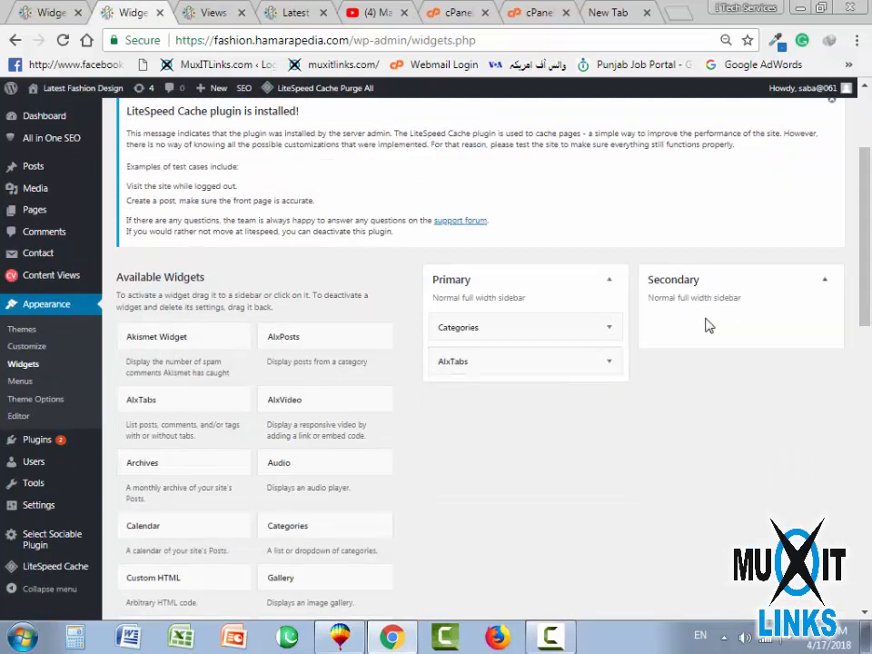
pyautogui.scroll(-3, 273, 536)
pyautogui.scroll(-2, 365, 571)
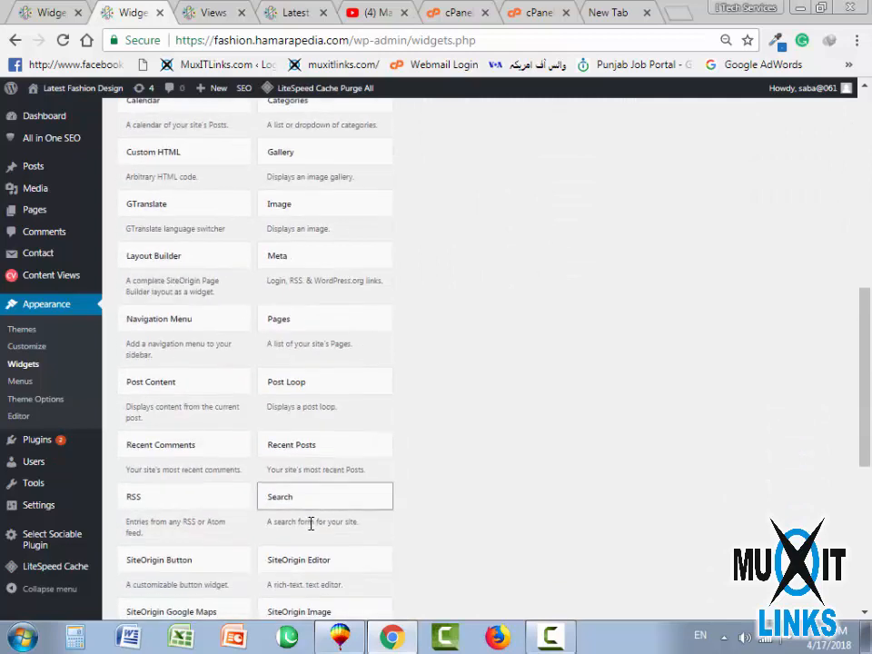
pyautogui.scroll(-1, 175, 581)
pyautogui.scroll(-1, 176, 581)
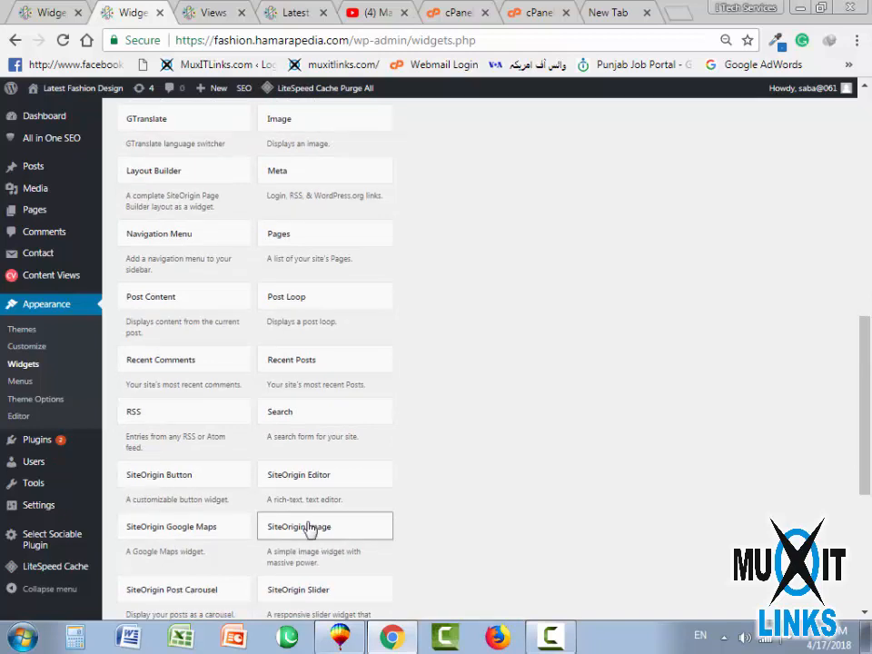
pyautogui.moveTo(181, 475); pyautogui.dragTo(694, 227)
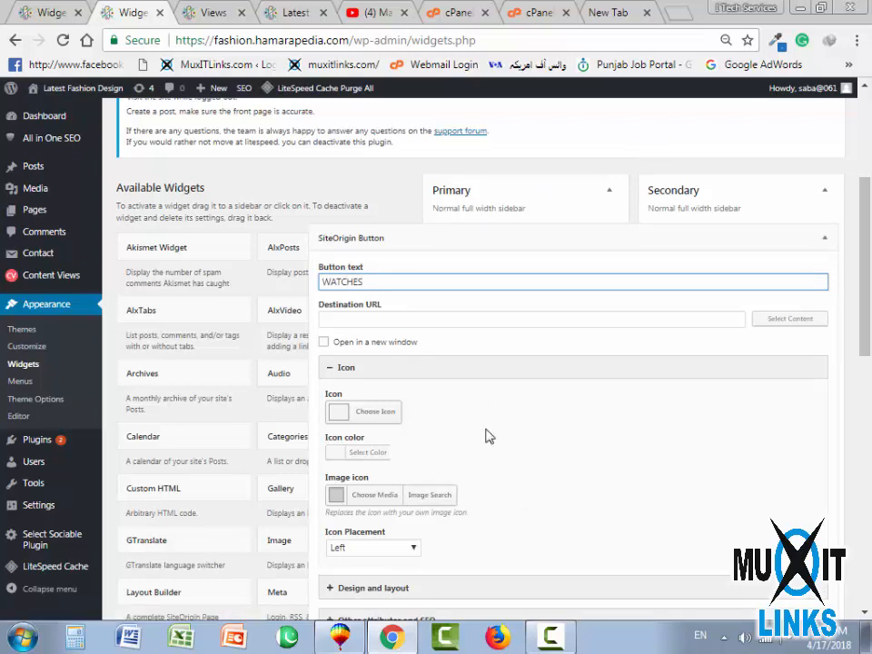
# Set the WATCHES button's theme to Flat and its button color to blue #1e73be
pyautogui.scroll(-2, 363, 377)
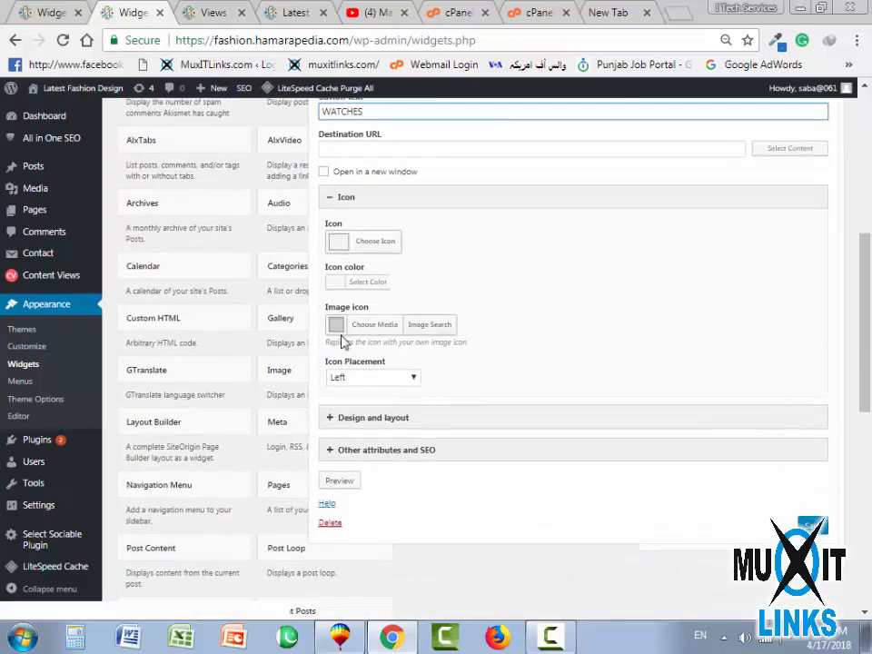
pyautogui.click(388, 420)
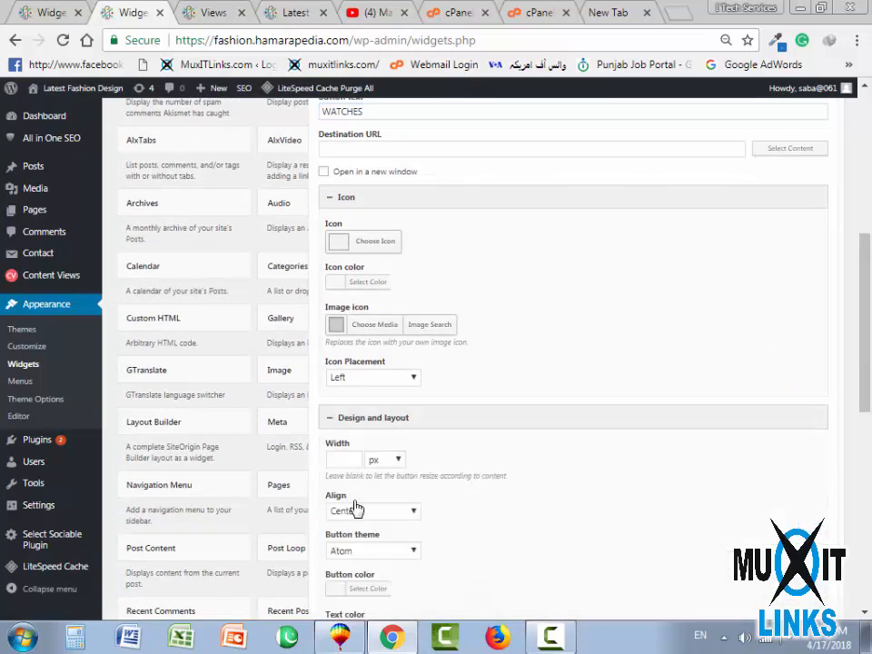
pyautogui.click(373, 552)
pyautogui.click(350, 580)
pyautogui.scroll(-3, 488, 545)
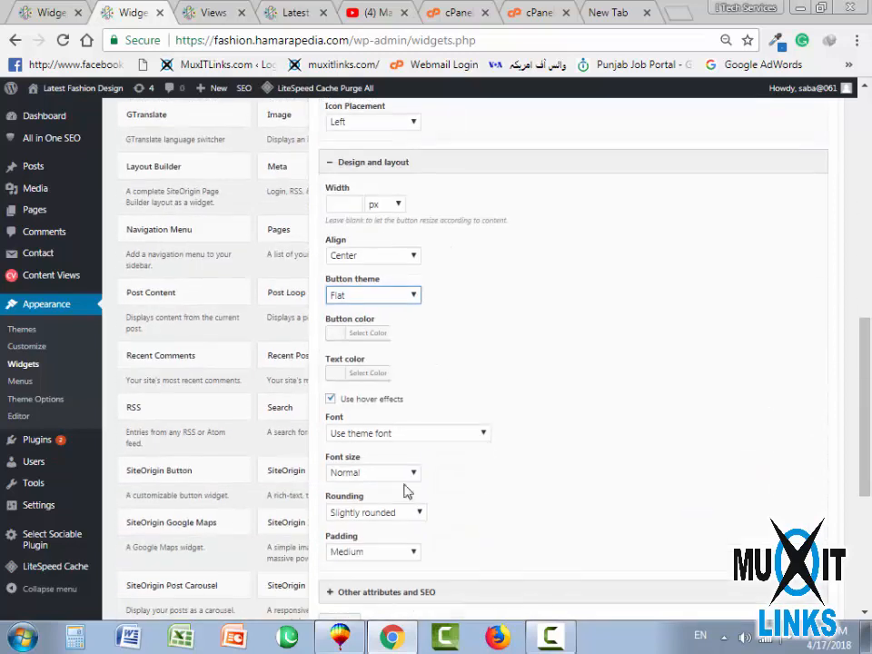
pyautogui.click(359, 372)
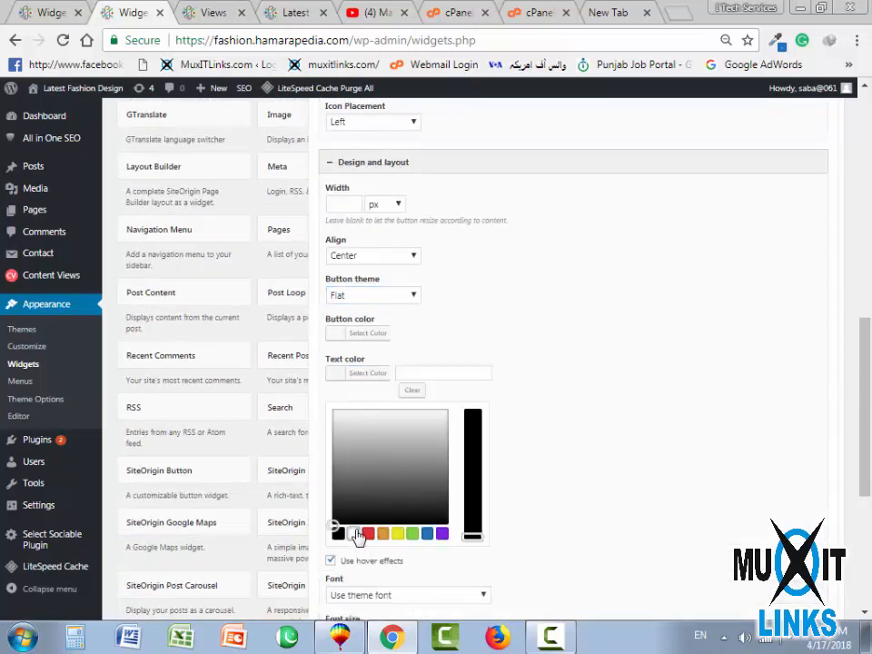
pyautogui.click(346, 335)
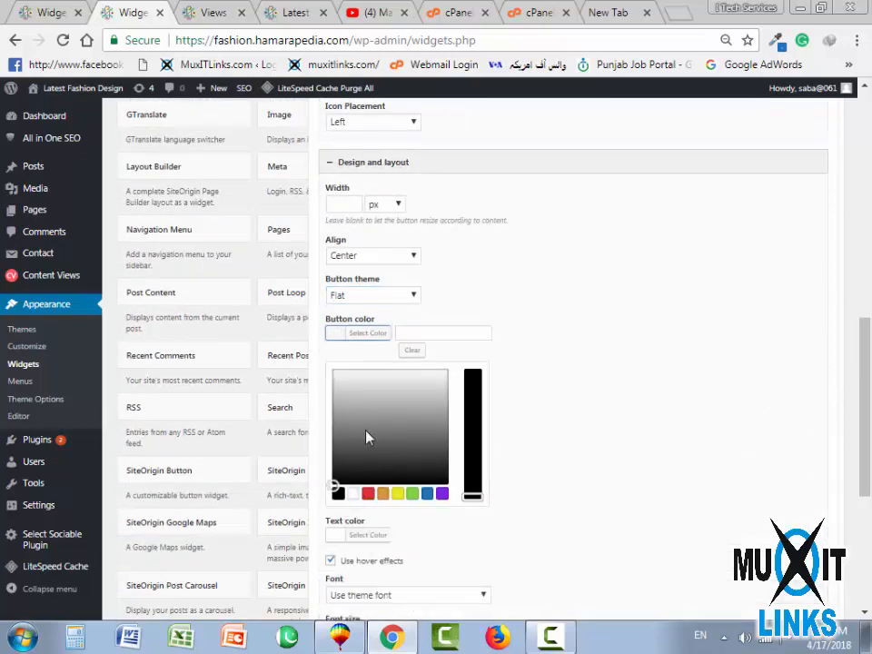
pyautogui.click(427, 494)
# Set the WATCHES button's font size to Medium, rounding to None and padding to Low, and save the widget
pyautogui.scroll(-2, 363, 527)
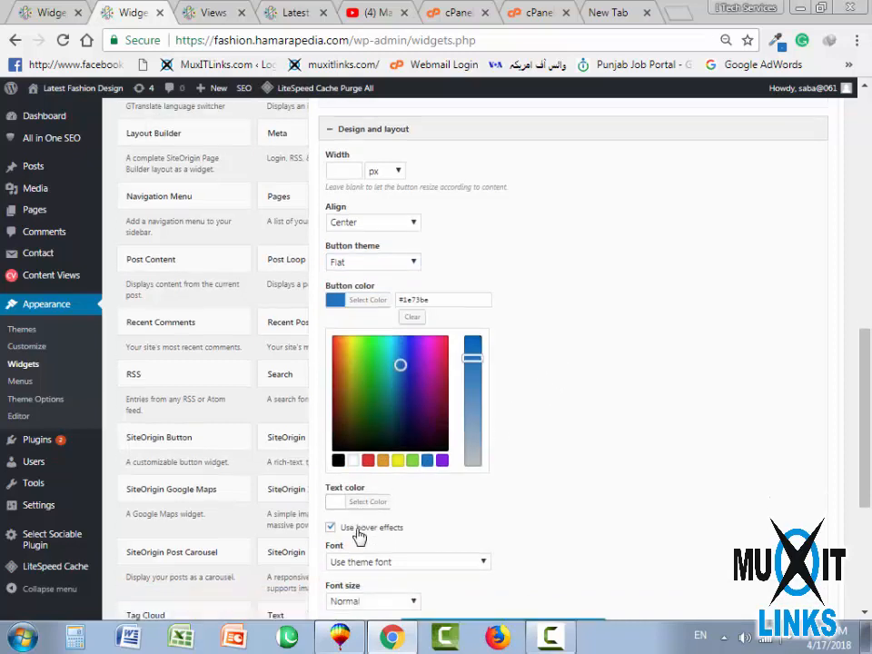
pyautogui.scroll(-2, 376, 519)
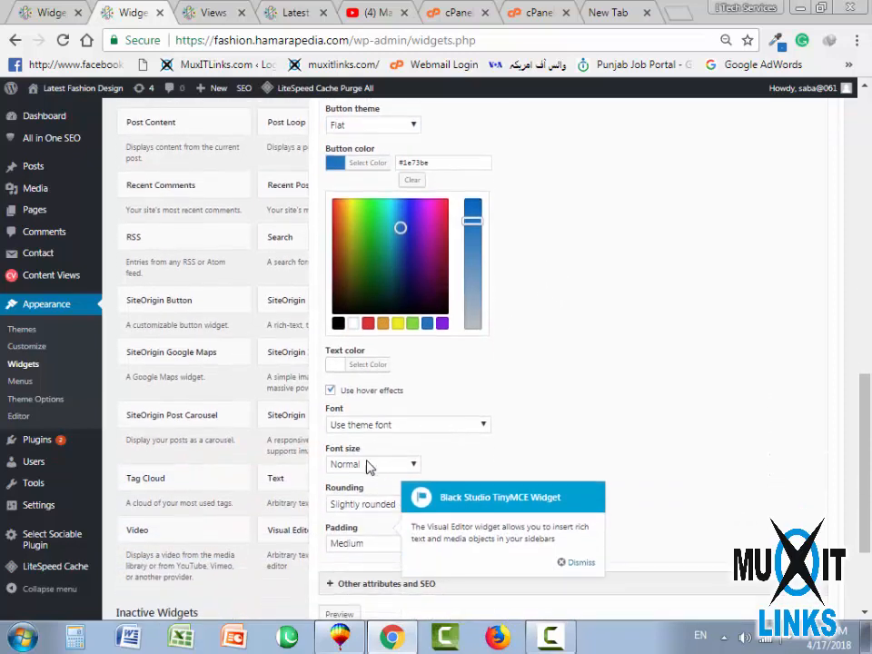
pyautogui.click(368, 466)
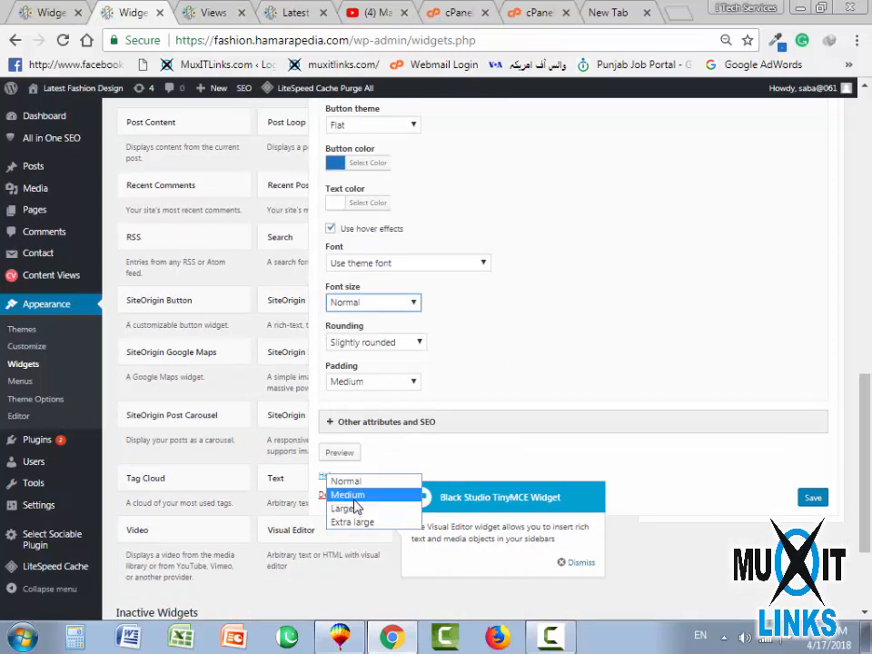
pyautogui.click(353, 499)
pyautogui.click(400, 343)
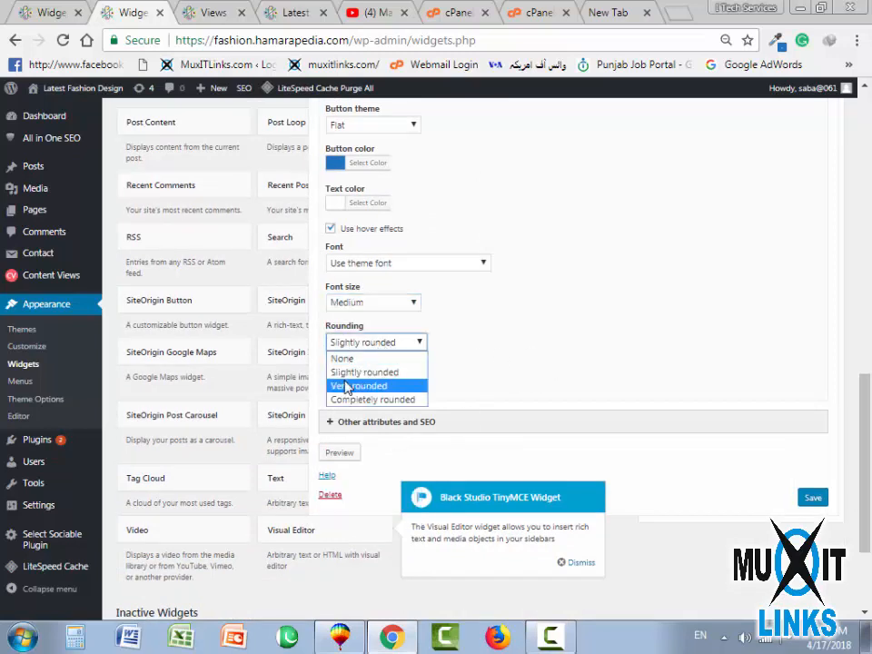
pyautogui.click(363, 362)
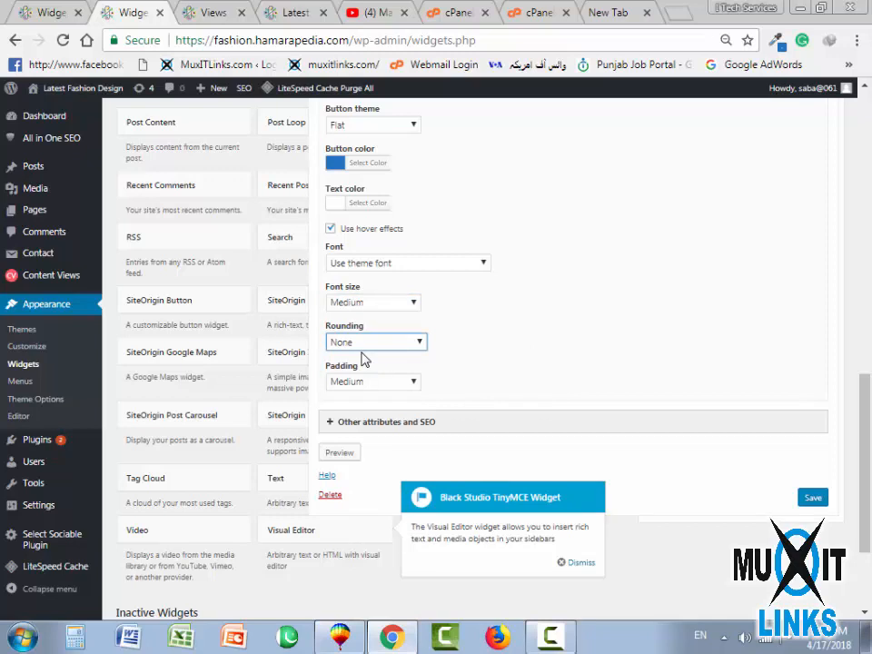
pyautogui.click(371, 381)
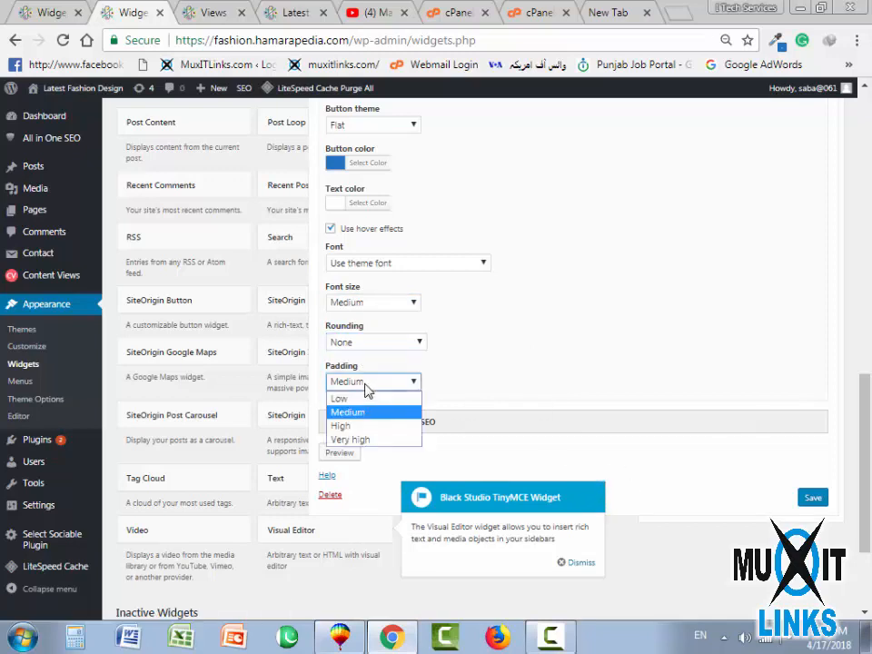
pyautogui.click(350, 395)
pyautogui.click(811, 497)
# Give the WATCHES button the half-filled circle icon in white, then save and close the widget
pyautogui.scroll(5, 490, 428)
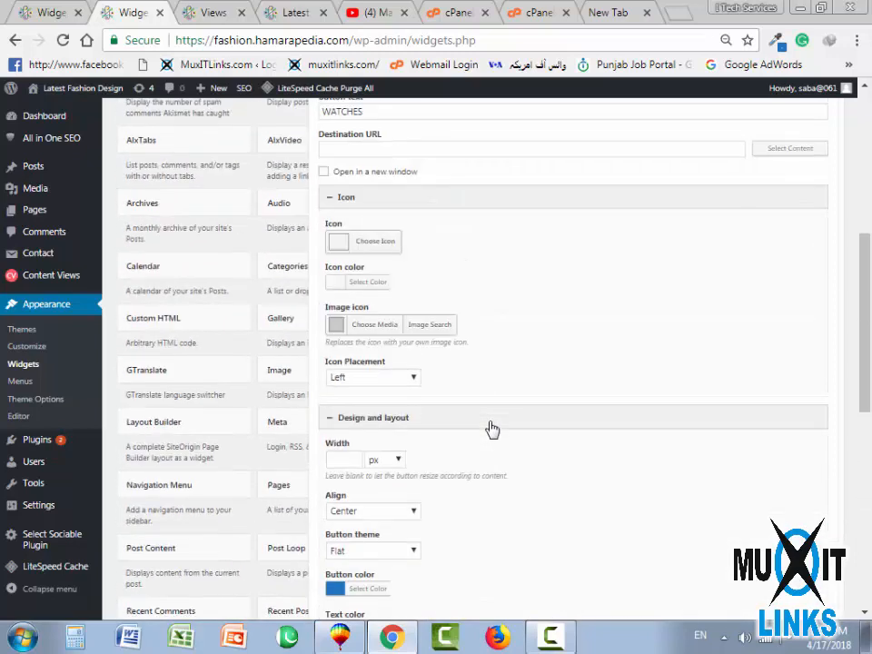
pyautogui.click(335, 287)
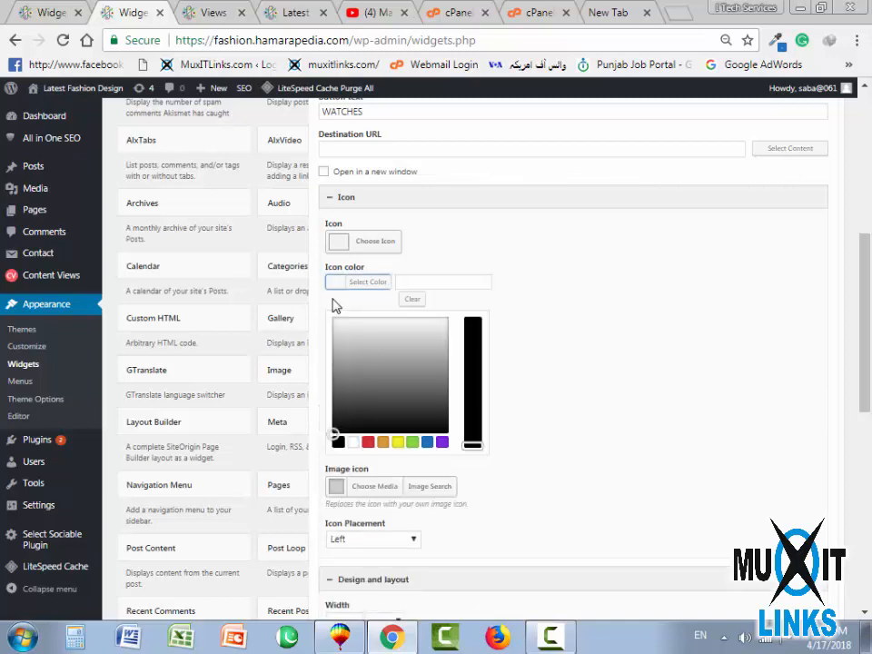
pyautogui.click(335, 280)
pyautogui.scroll(1, 350, 334)
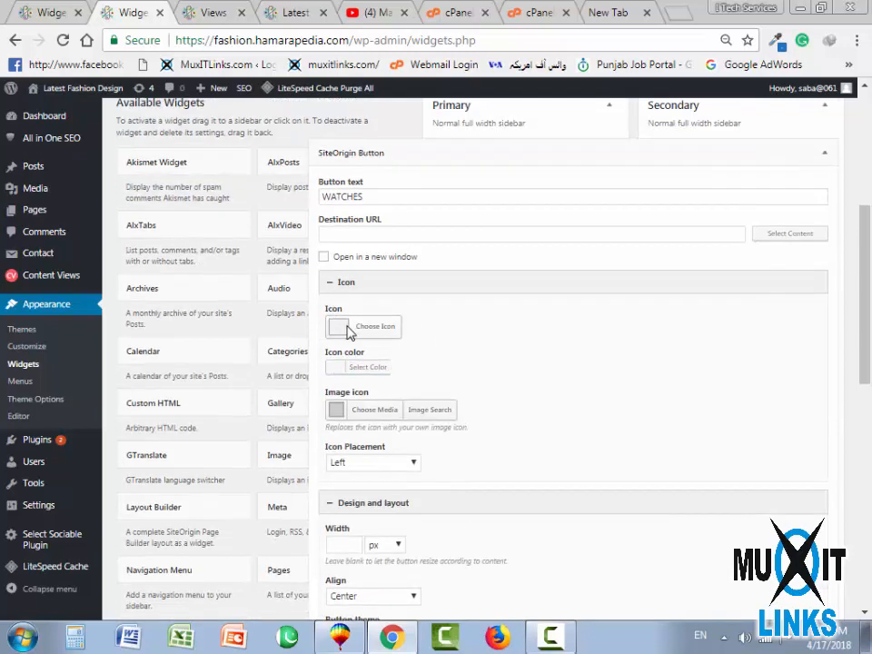
pyautogui.click(341, 332)
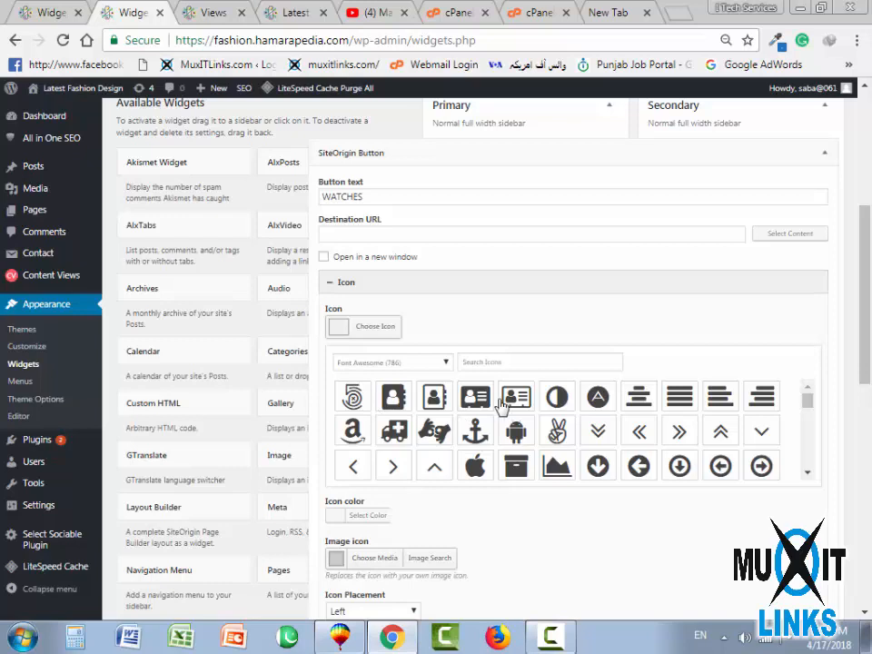
pyautogui.click(557, 397)
pyautogui.click(339, 375)
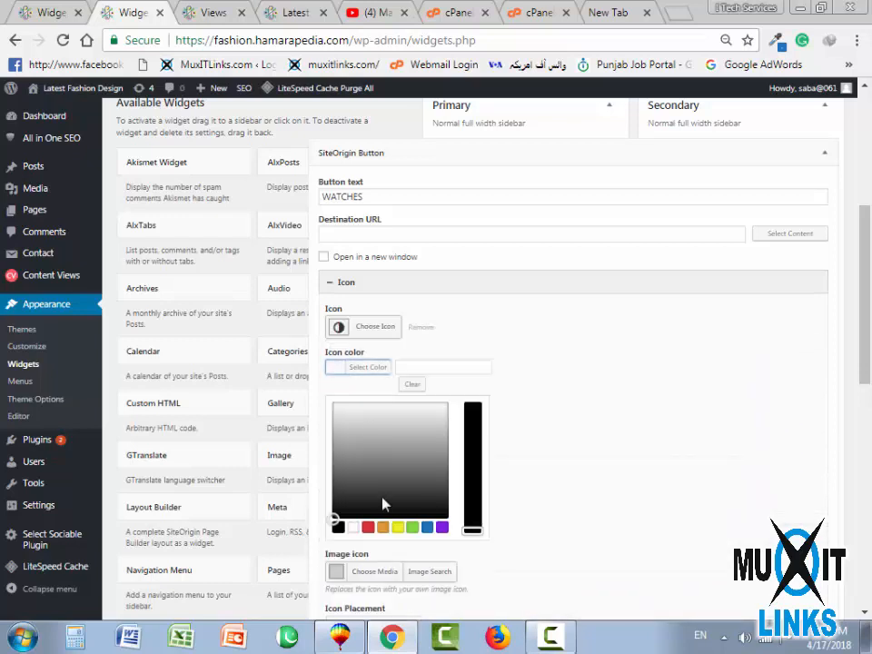
pyautogui.click(355, 528)
pyautogui.scroll(-5, 551, 502)
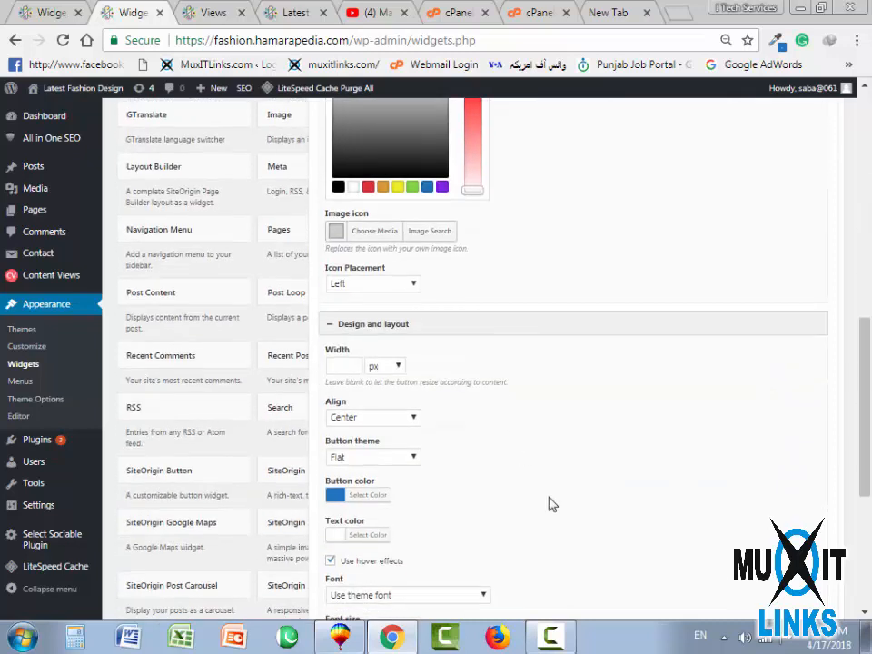
pyautogui.scroll(-4, 545, 454)
pyautogui.click(811, 499)
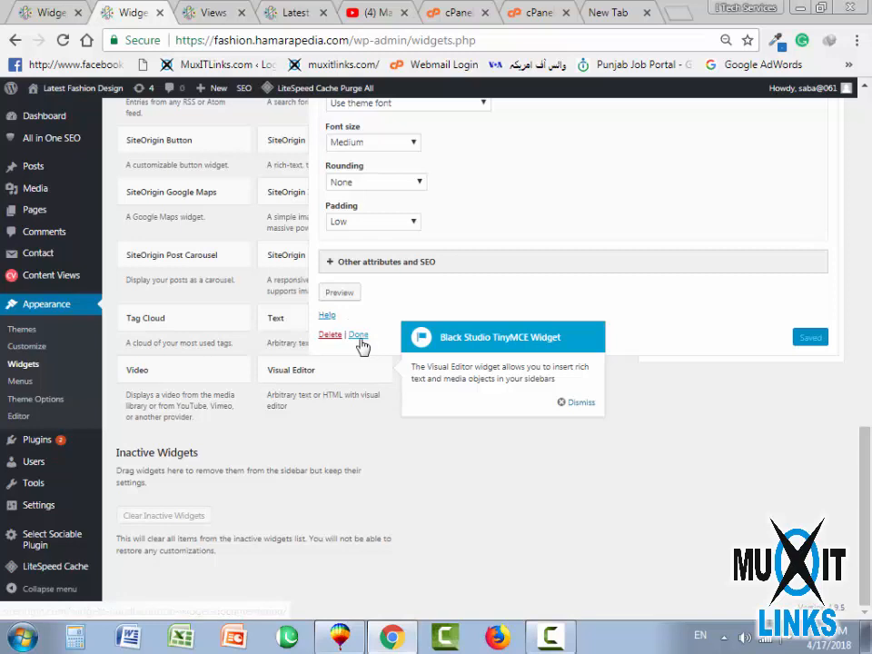
pyautogui.click(355, 335)
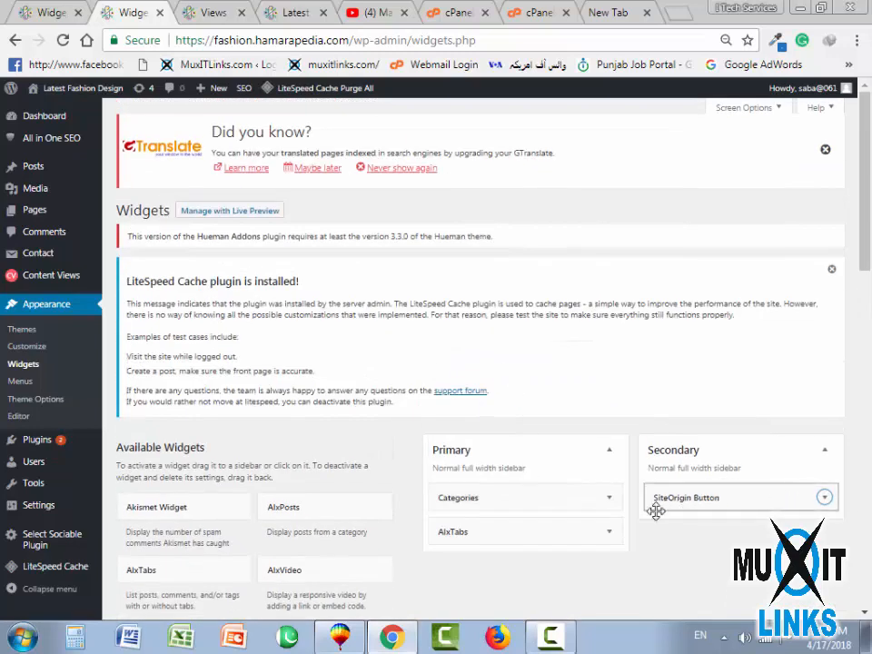
# Add a Text widget below the button in the Secondary sidebar containing [pt_view id="fd5162cwqe"], and save and close it
pyautogui.scroll(-3, 280, 380)
pyautogui.scroll(-8, 272, 409)
pyautogui.moveTo(286, 487); pyautogui.dragTo(681, 354)
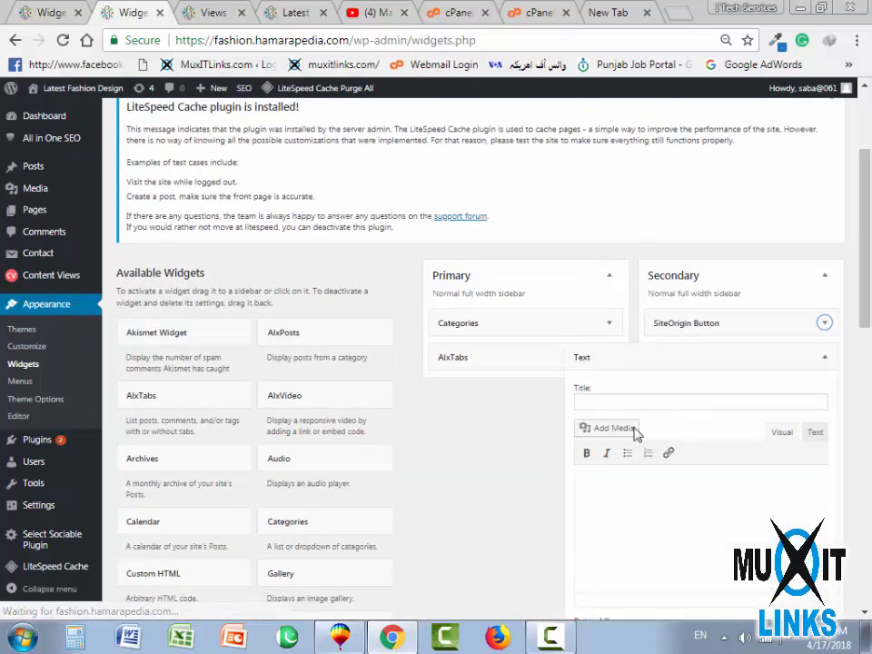
pyautogui.click(625, 498)
pyautogui.write('[pt_view id="fd5162cwqe"]')
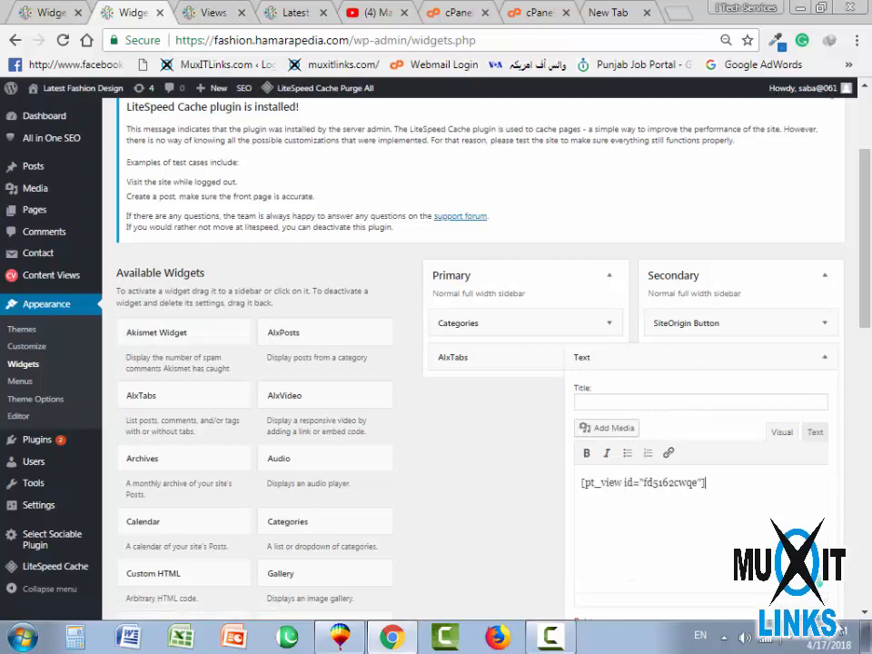
pyautogui.scroll(-3, 791, 487)
pyautogui.click(812, 368)
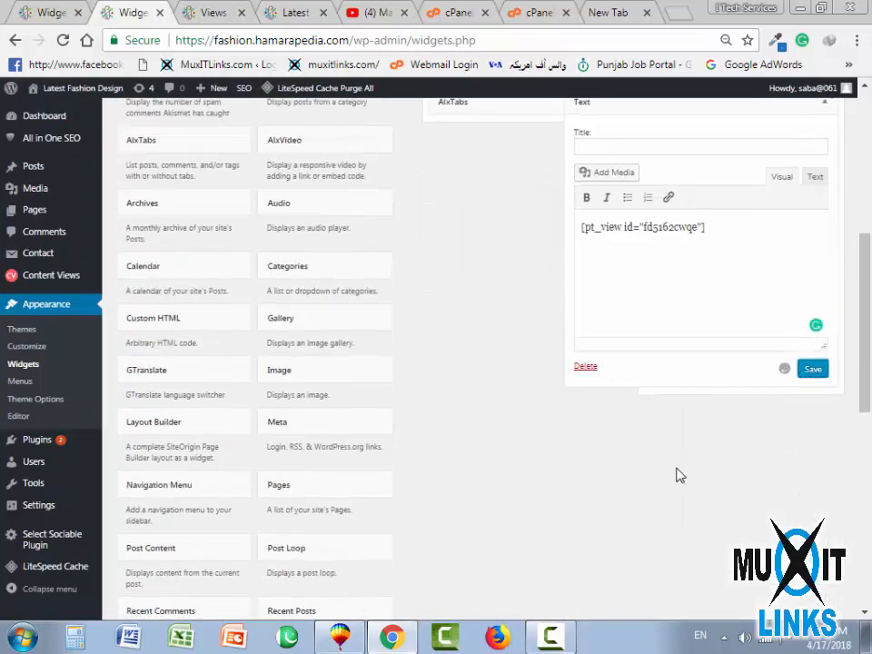
pyautogui.click(613, 366)
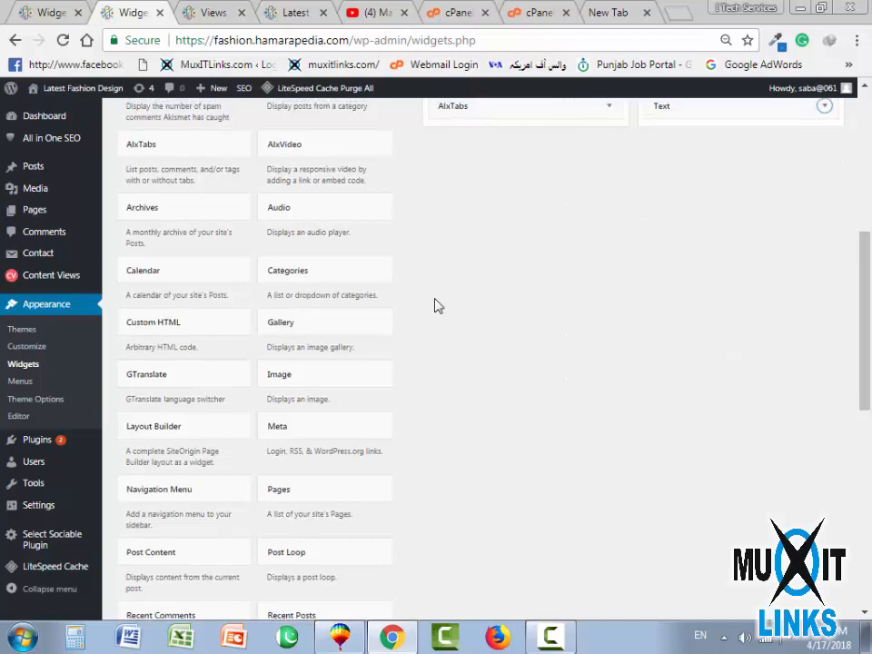
# Reload the live home page and check the Watches button and post view in the MORE sidebar
pyautogui.scroll(5, 435, 305)
pyautogui.click(294, 11)
pyautogui.click(61, 39)
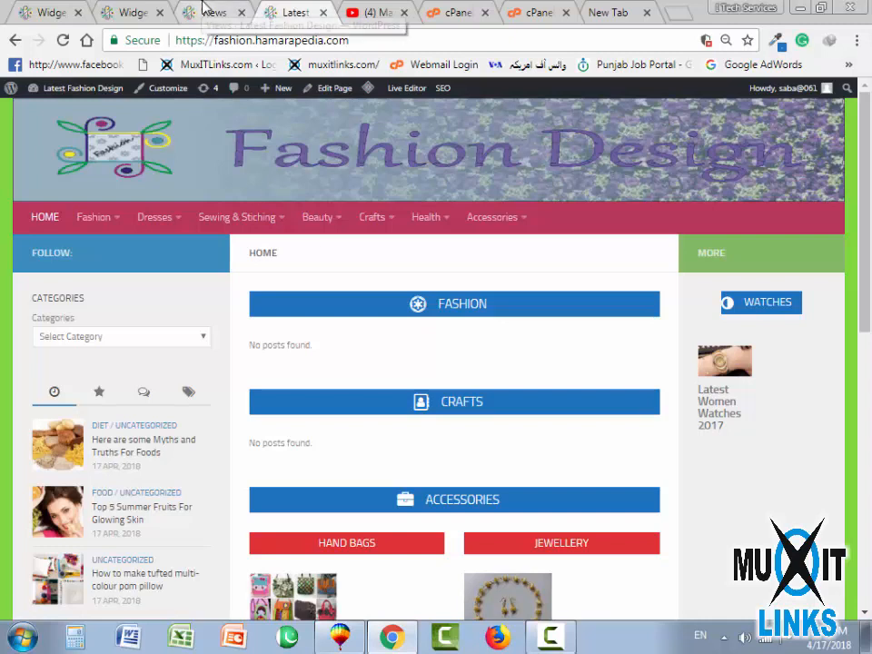
pyautogui.moveTo(761, 89)
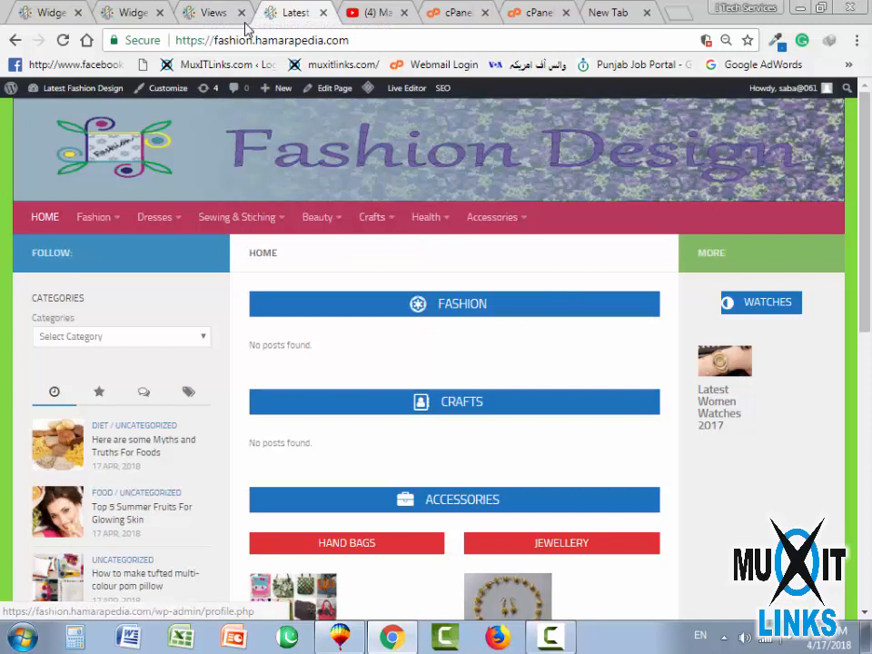
# Check the Content Views list and look over the category sections on the live home page
pyautogui.click(194, 12)
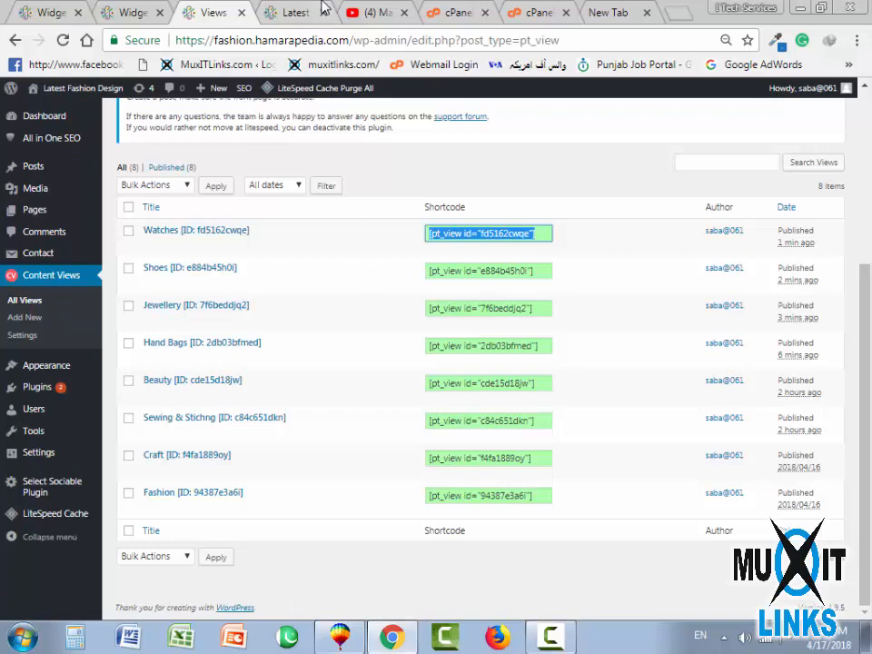
pyautogui.click(292, 13)
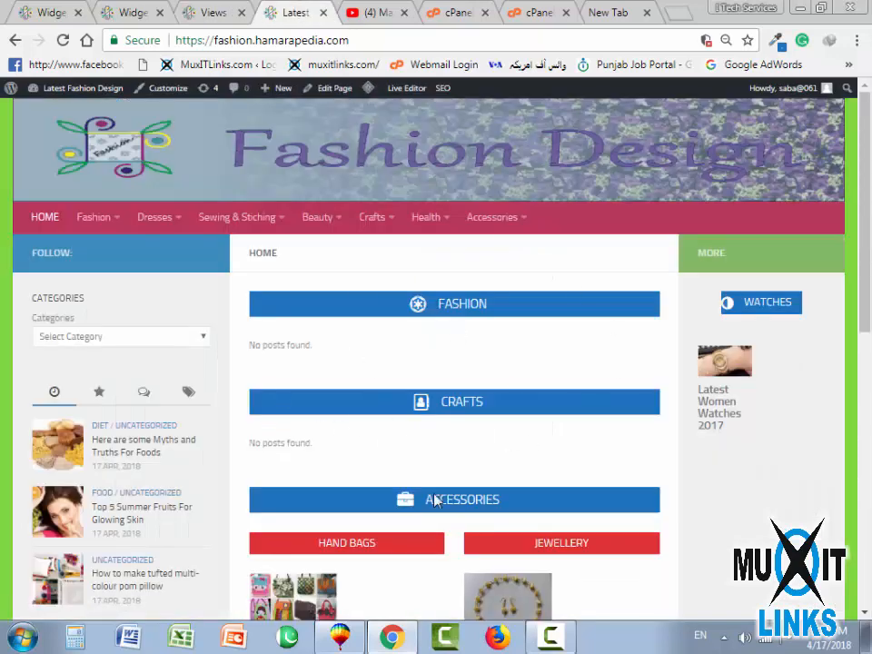
pyautogui.scroll(-3, 435, 500)
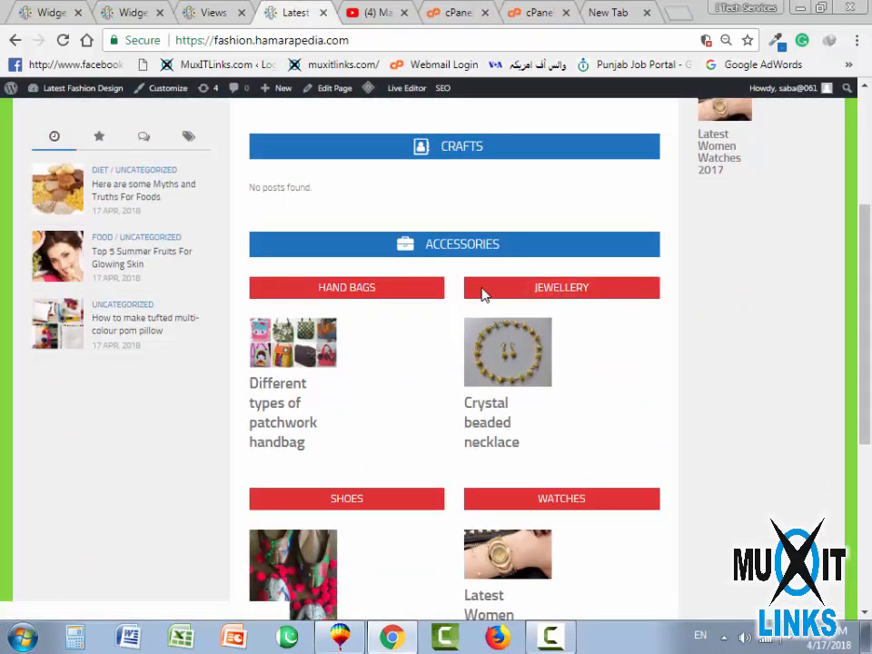
pyautogui.scroll(-2, 439, 518)
pyautogui.scroll(3, 432, 391)
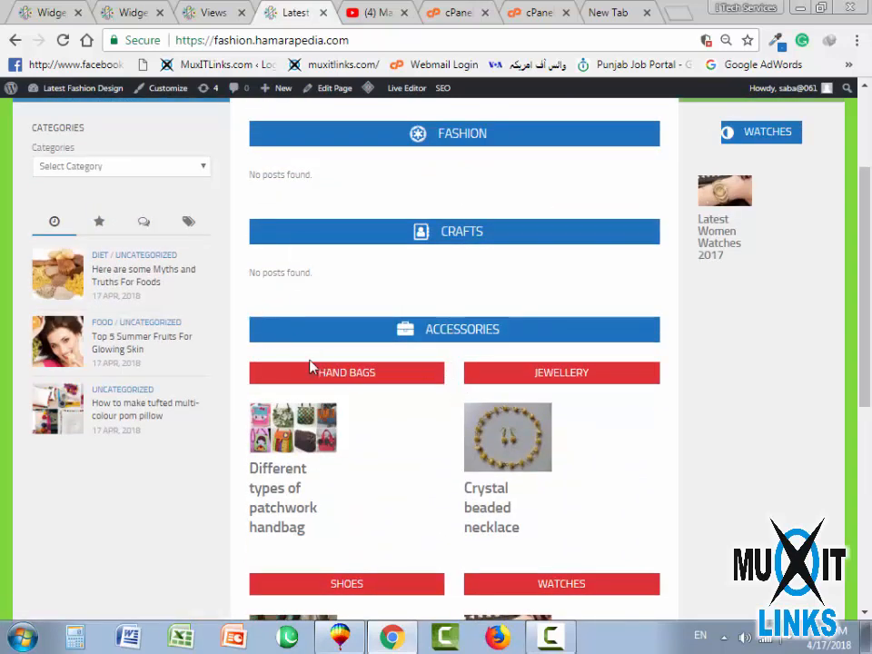
# Open the layout options of the Page Builder settings in the site's WordPress admin
pyautogui.scroll(2, 309, 366)
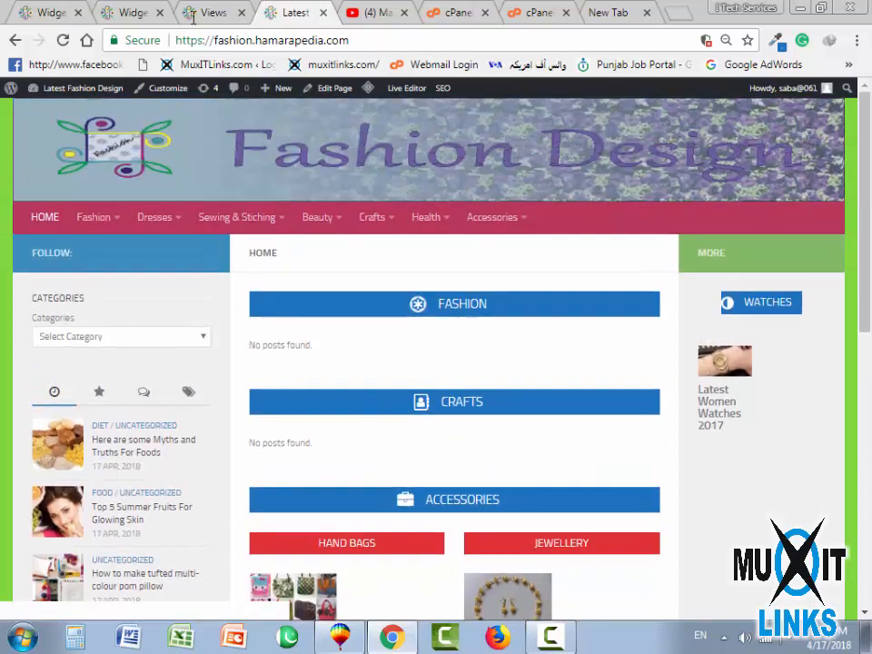
pyautogui.click(50, 12)
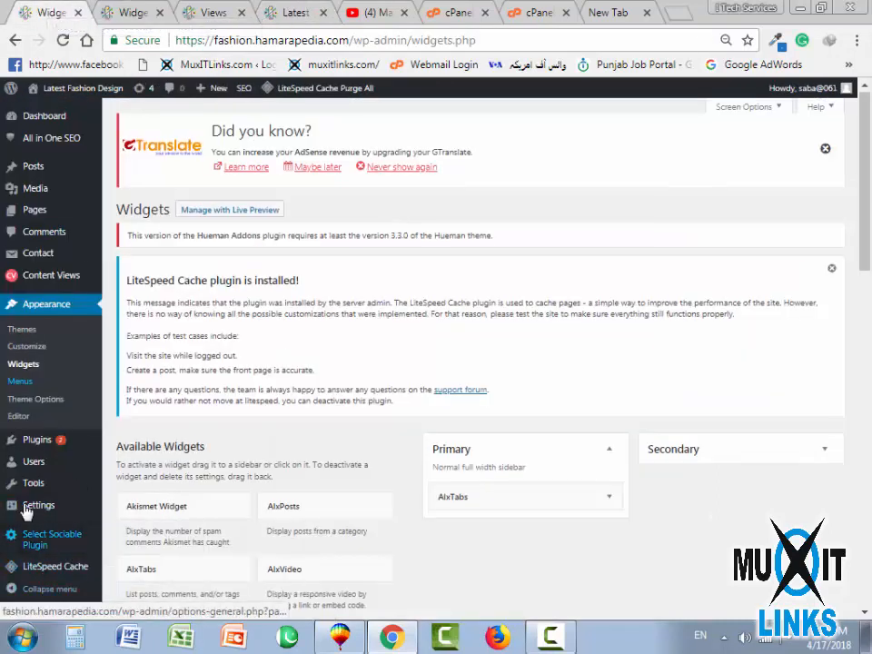
pyautogui.scroll(-2, 27, 506)
pyautogui.moveTo(28, 506)
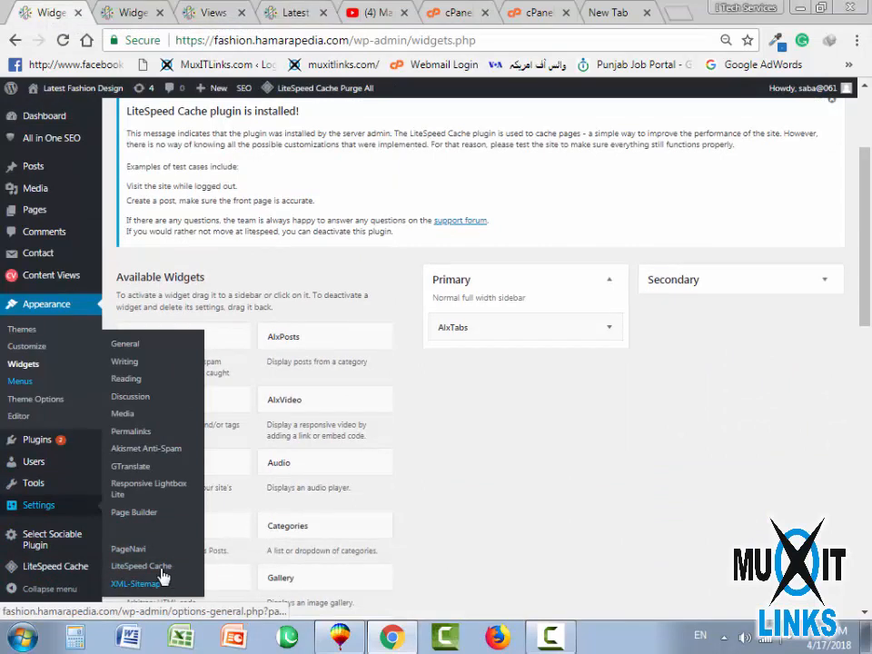
pyautogui.click(145, 515)
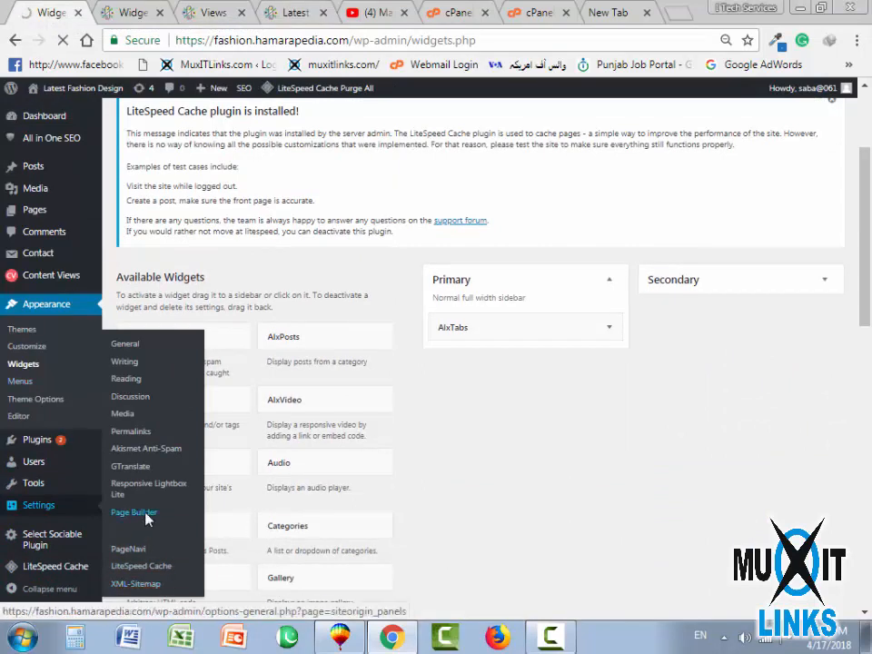
pyautogui.scroll(-3, 325, 500)
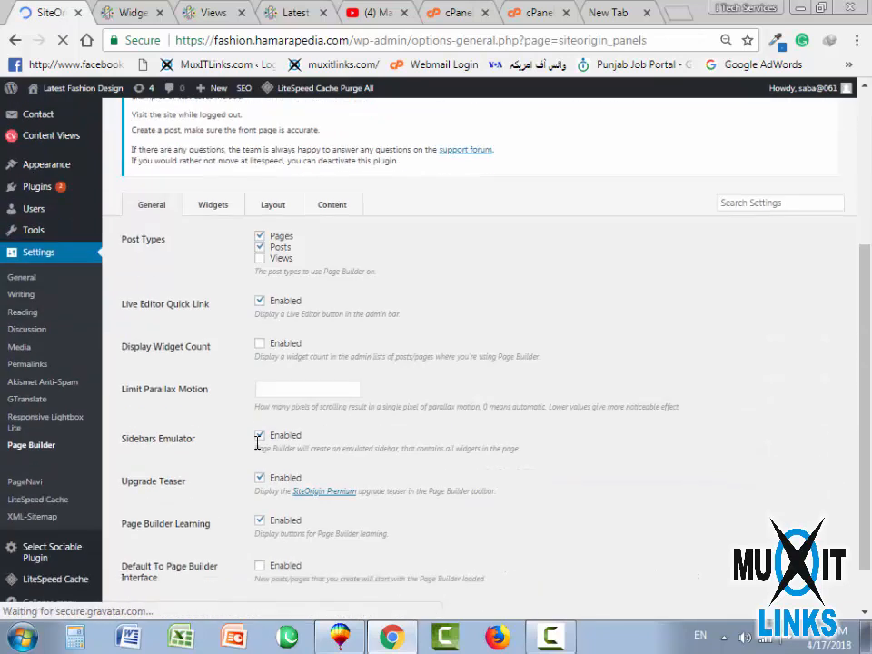
pyautogui.click(272, 203)
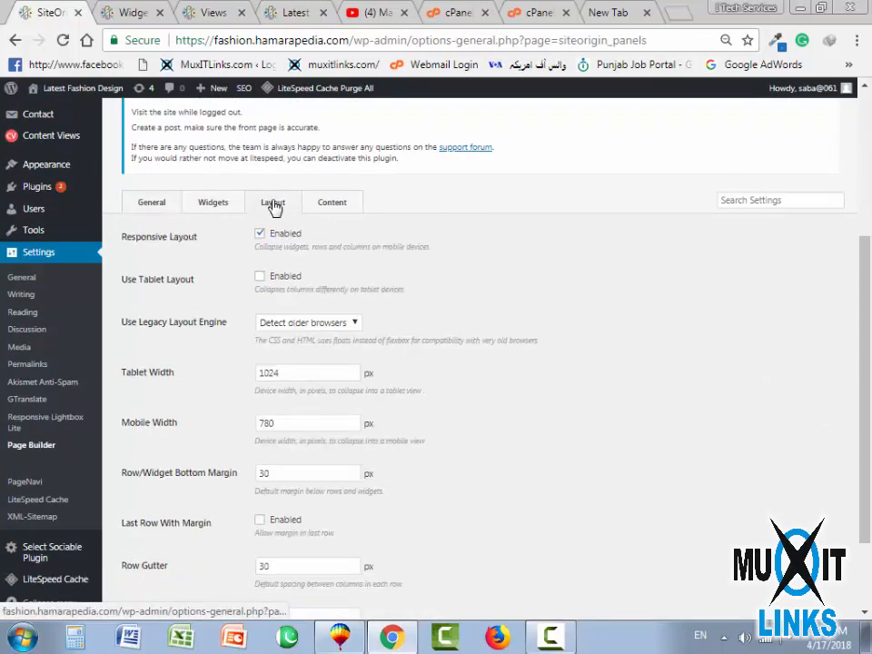
# Set the Row/Widget Bottom Margin and the Row Gutter to 5 px each, and save the Page Builder settings
pyautogui.moveTo(270, 473); pyautogui.dragTo(245, 473)
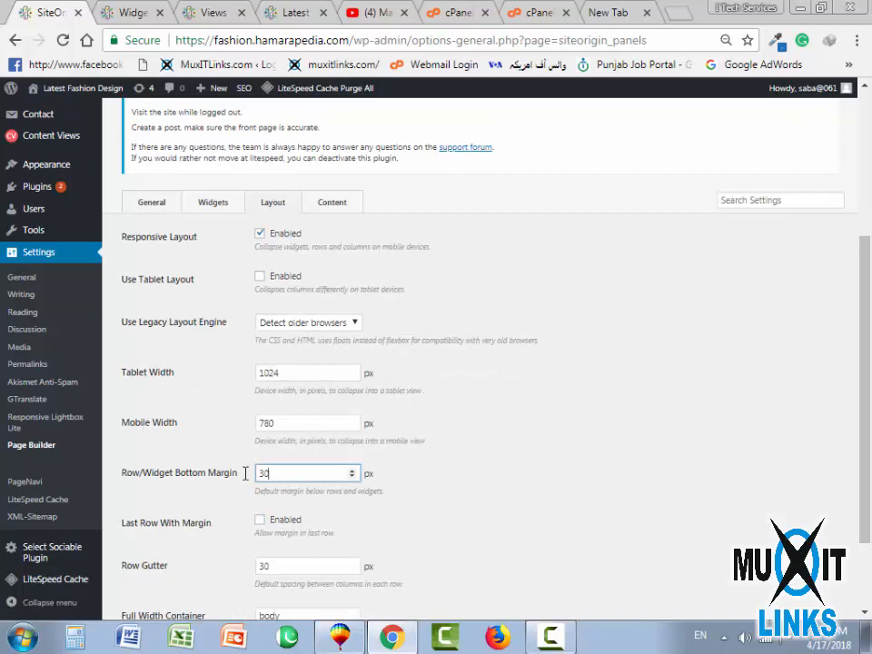
pyautogui.scroll(-1, 232, 463)
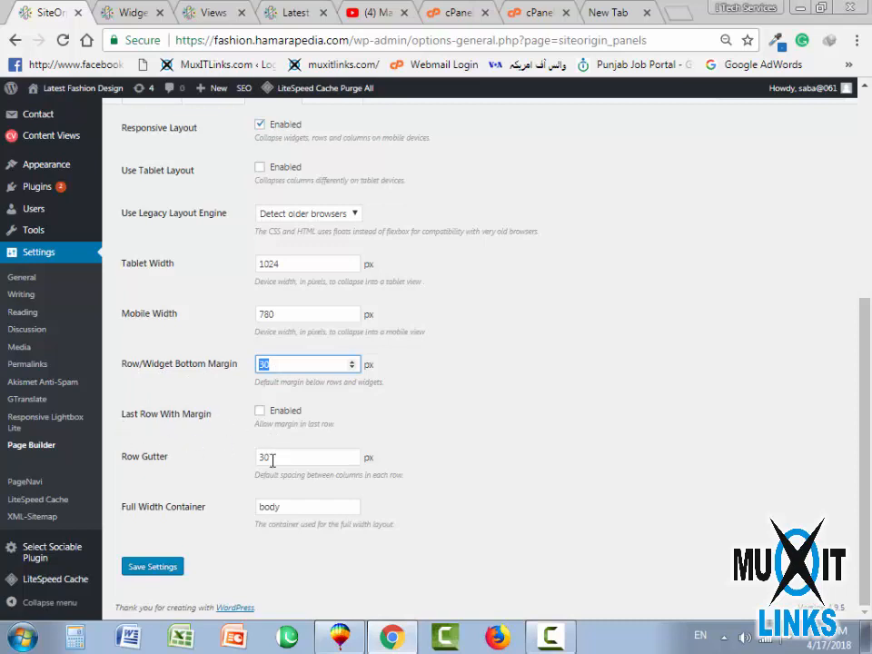
pyautogui.moveTo(279, 453); pyautogui.dragTo(236, 451)
pyautogui.doubleClick(275, 364)
pyautogui.moveTo(273, 457); pyautogui.dragTo(222, 454)
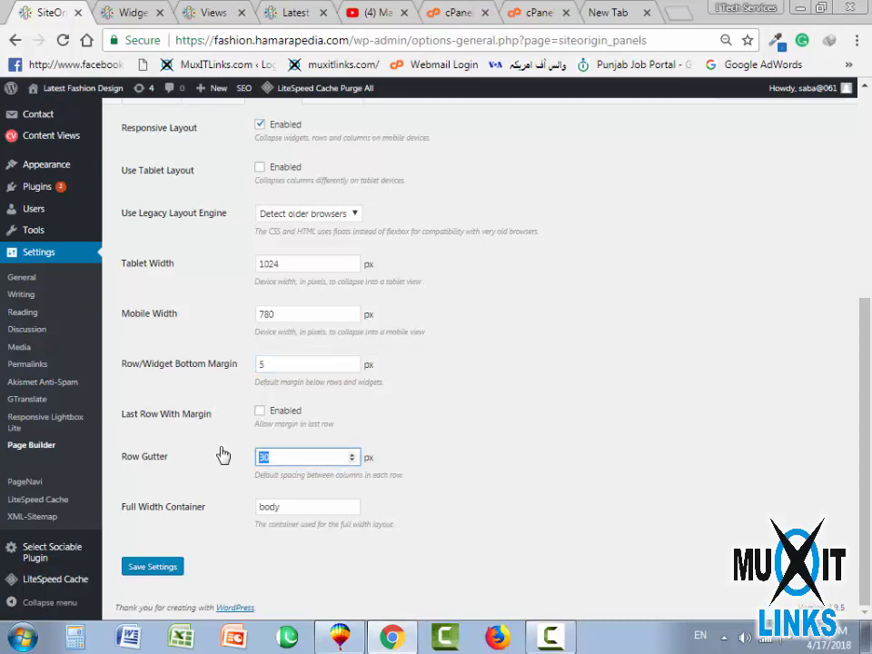
pyautogui.click(151, 568)
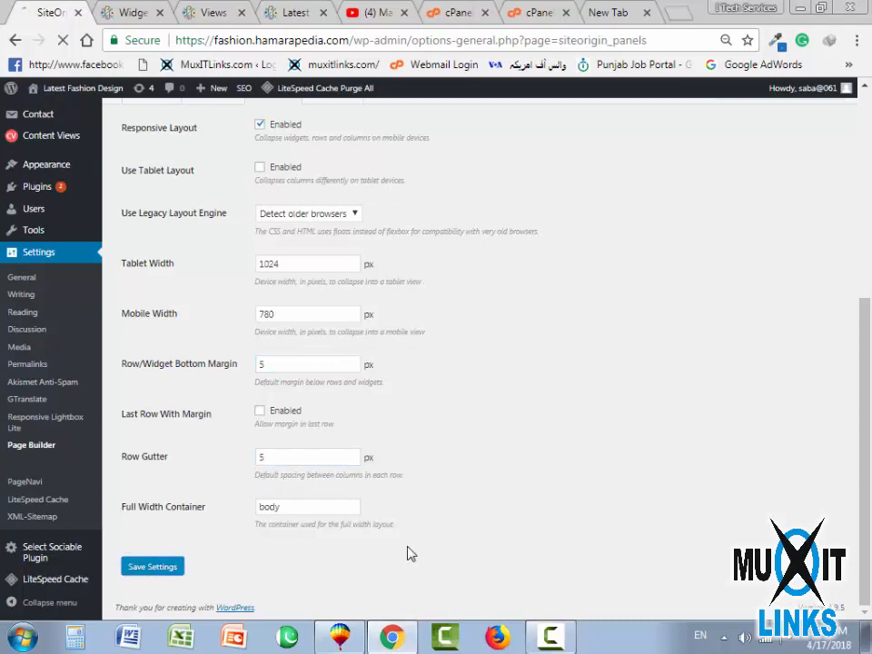
# Reload the live home page and check the spacing between the category headings, columns and posts
pyautogui.click(290, 12)
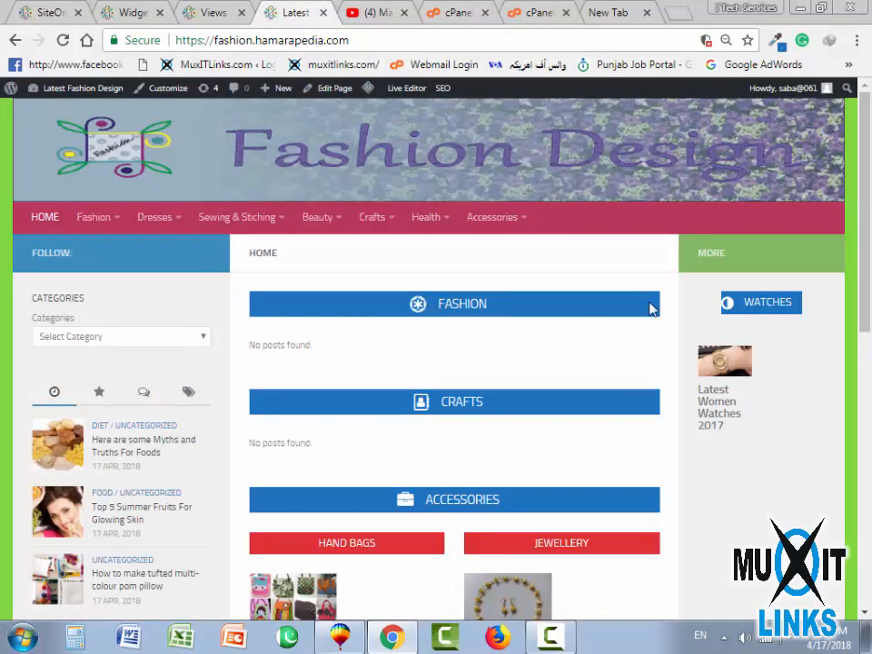
pyautogui.click(62, 42)
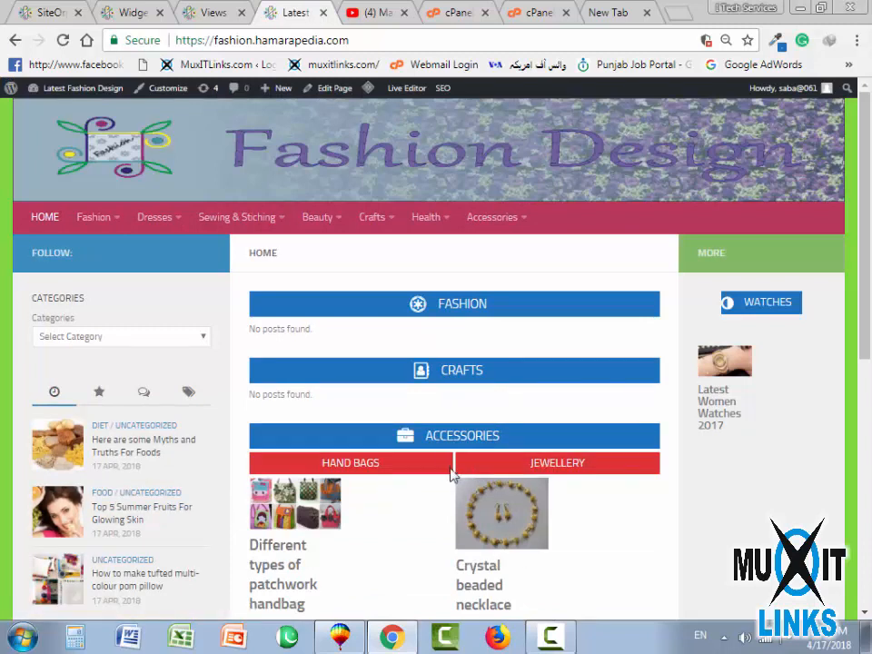
pyautogui.scroll(-2, 459, 472)
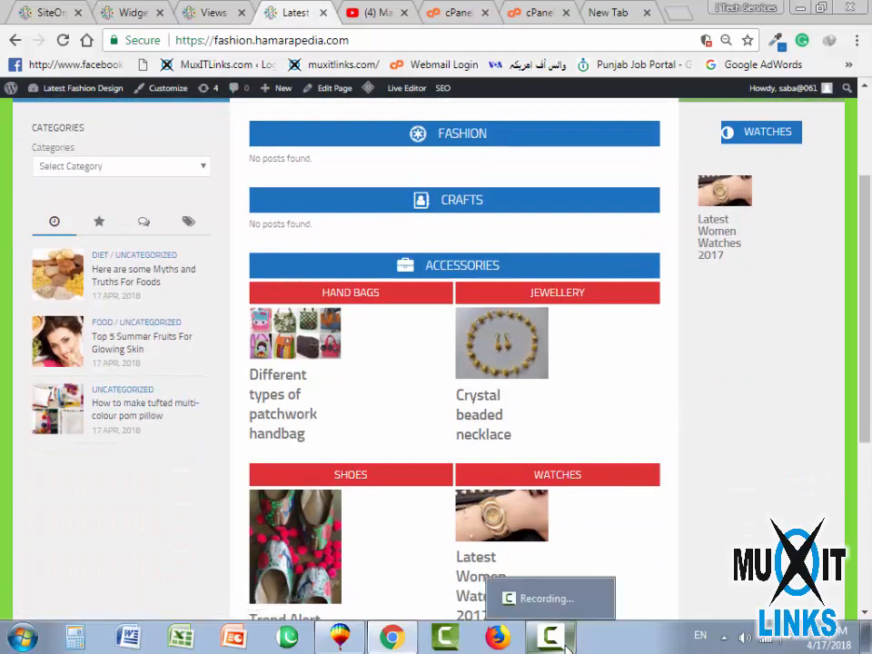
pyautogui.scroll(-4, 671, 508)
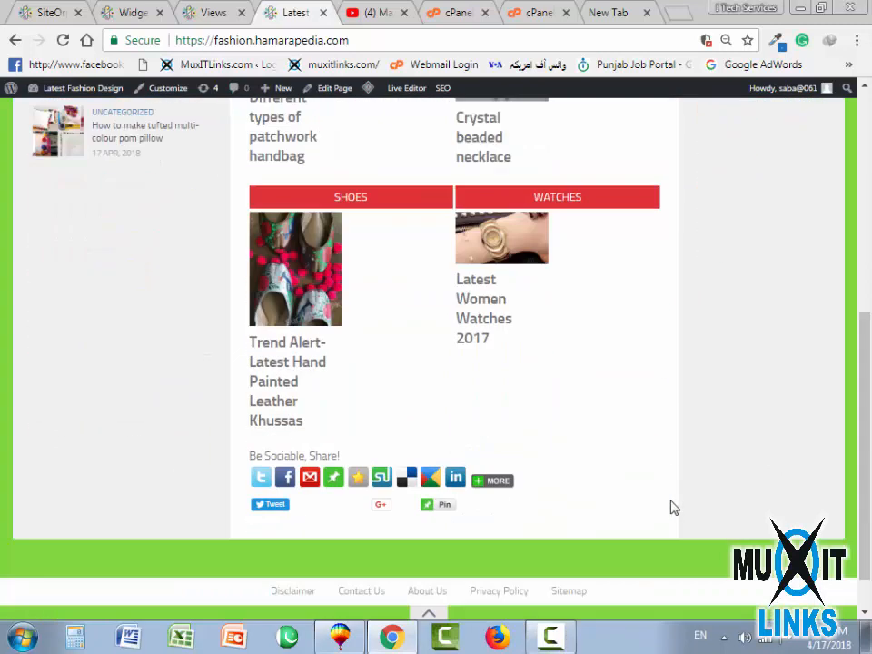
pyautogui.scroll(2, 549, 524)
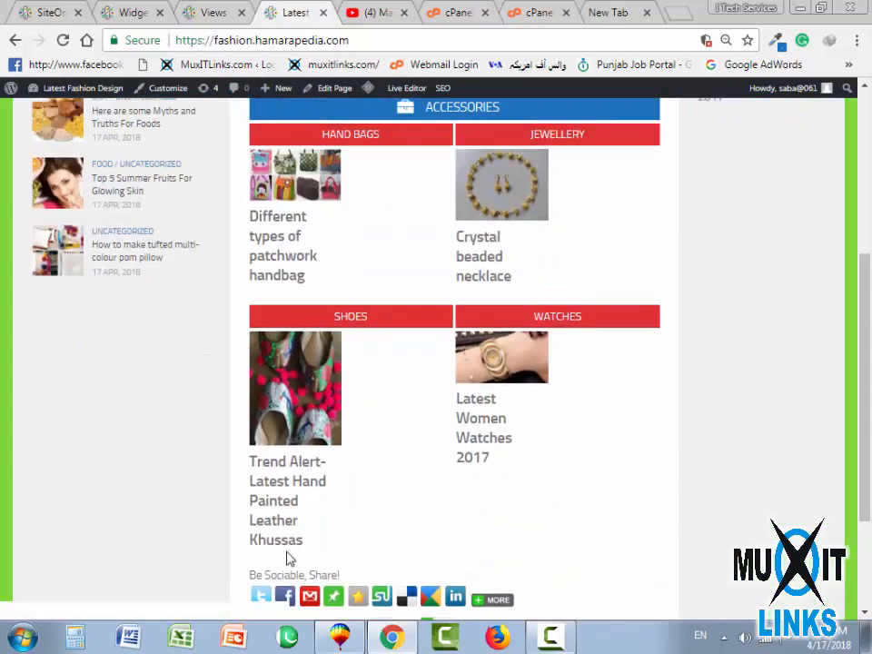
pyautogui.scroll(4, 409, 562)
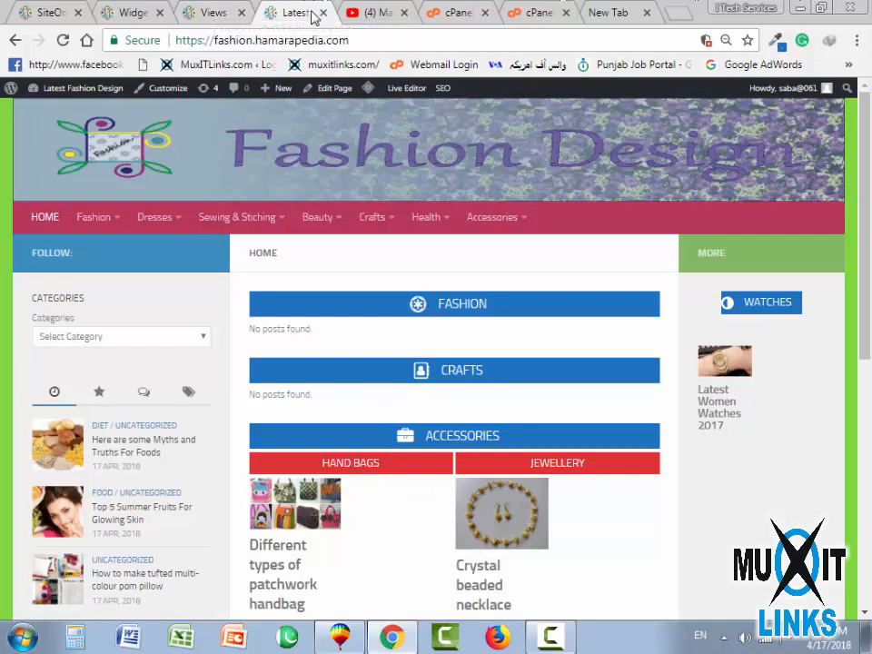
pyautogui.click(800, 7)
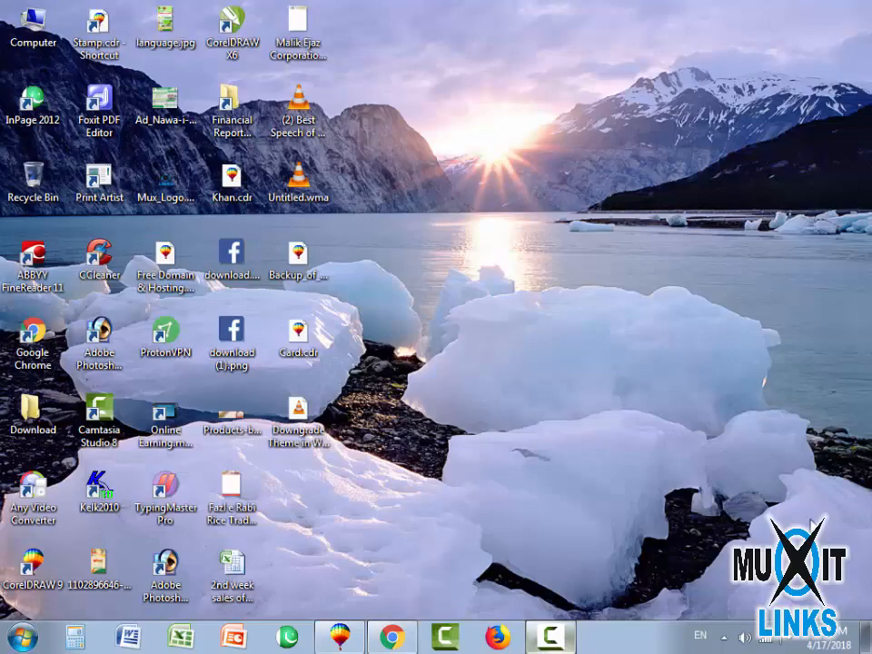
pyautogui.click(554, 639)
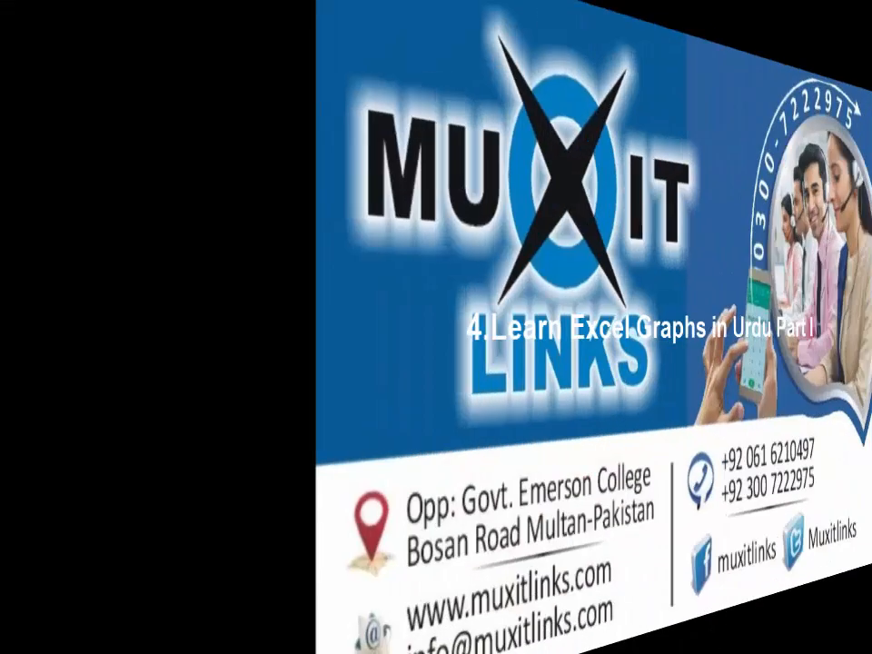